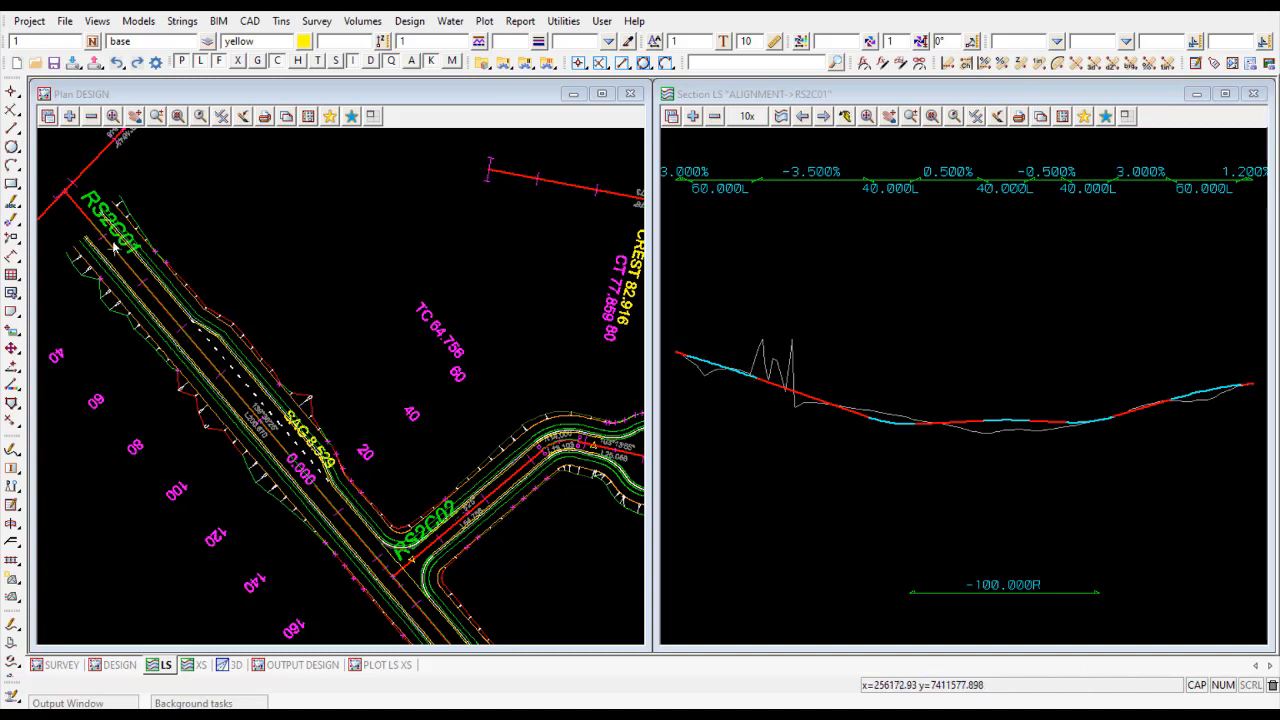
# - Check which models are displayed on the LS section view of alignment RS2C01
pyautogui.click(110, 238)
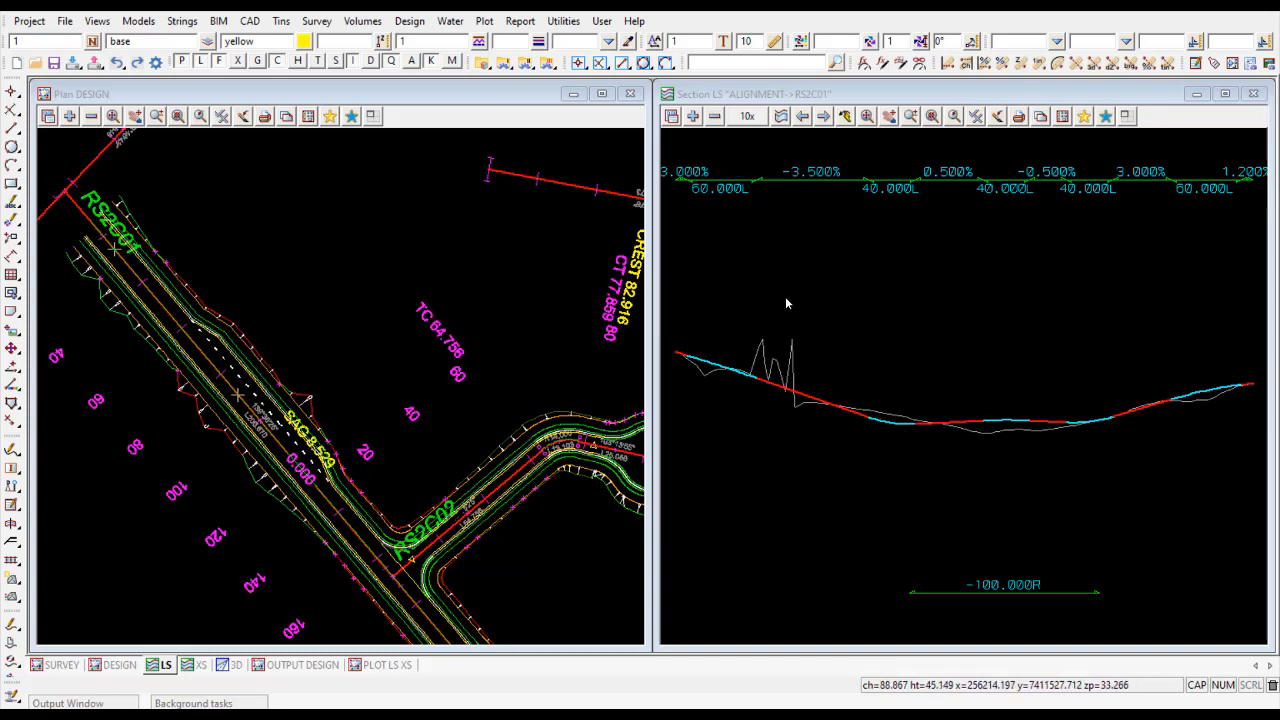
pyautogui.click(714, 116)
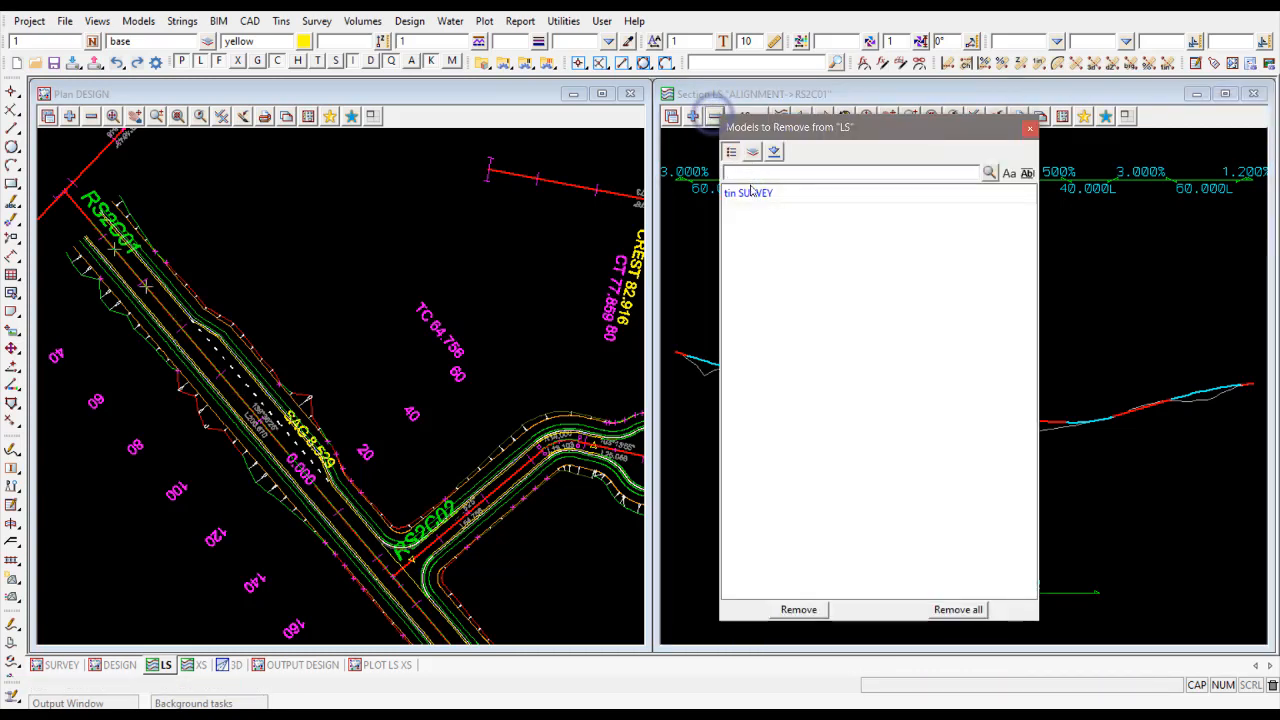
pyautogui.click(1031, 130)
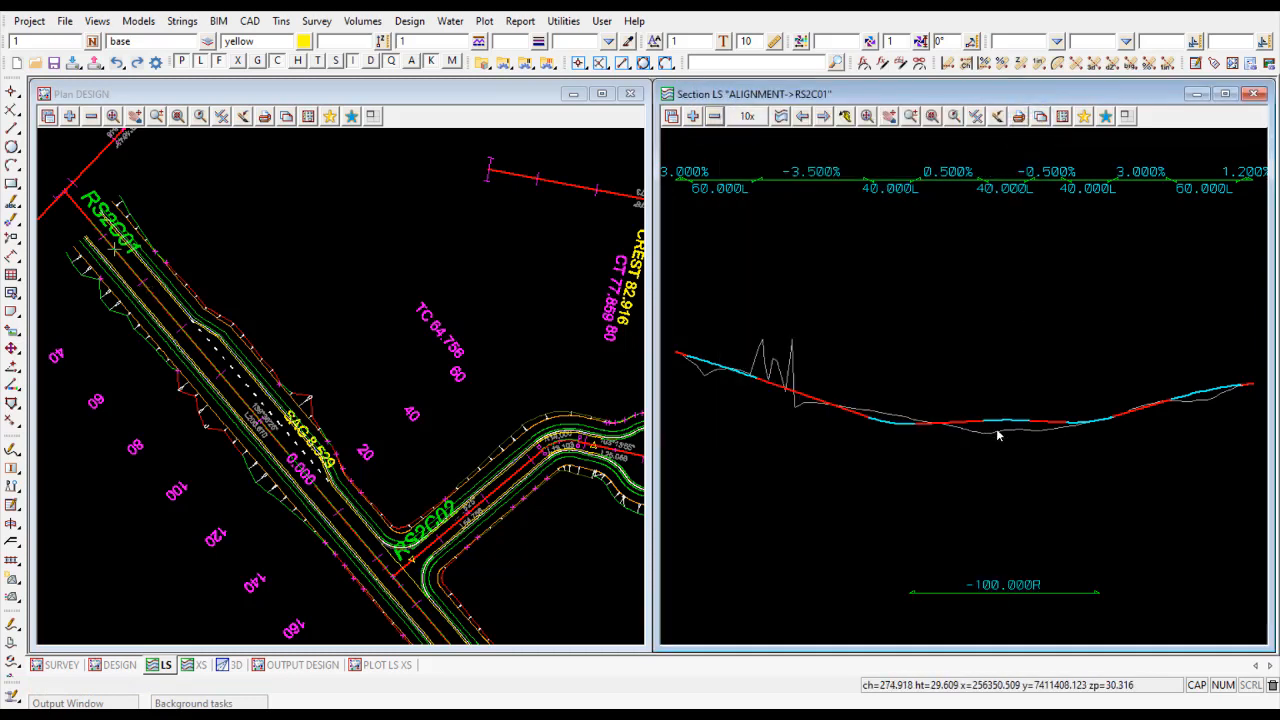
# - Open the long plot editor for the LS section view, move it clear of the section and widen its settings tree
pyautogui.click(1019, 118)
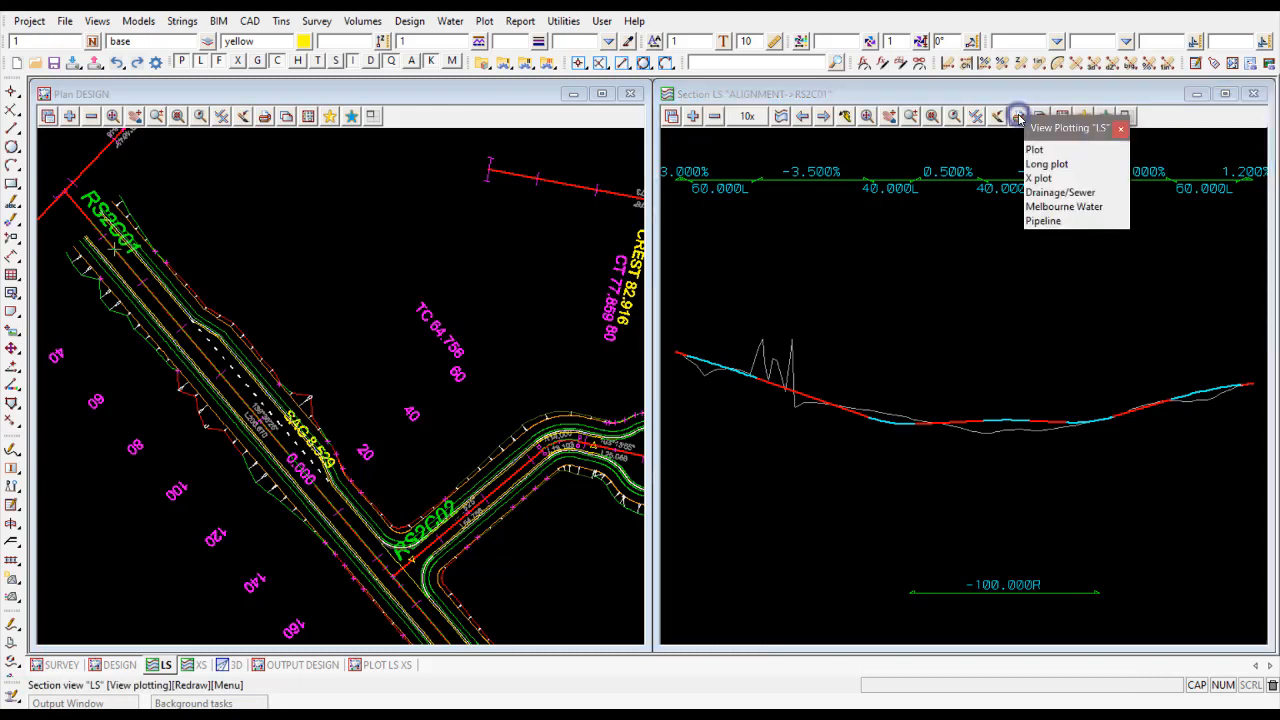
pyautogui.click(1050, 165)
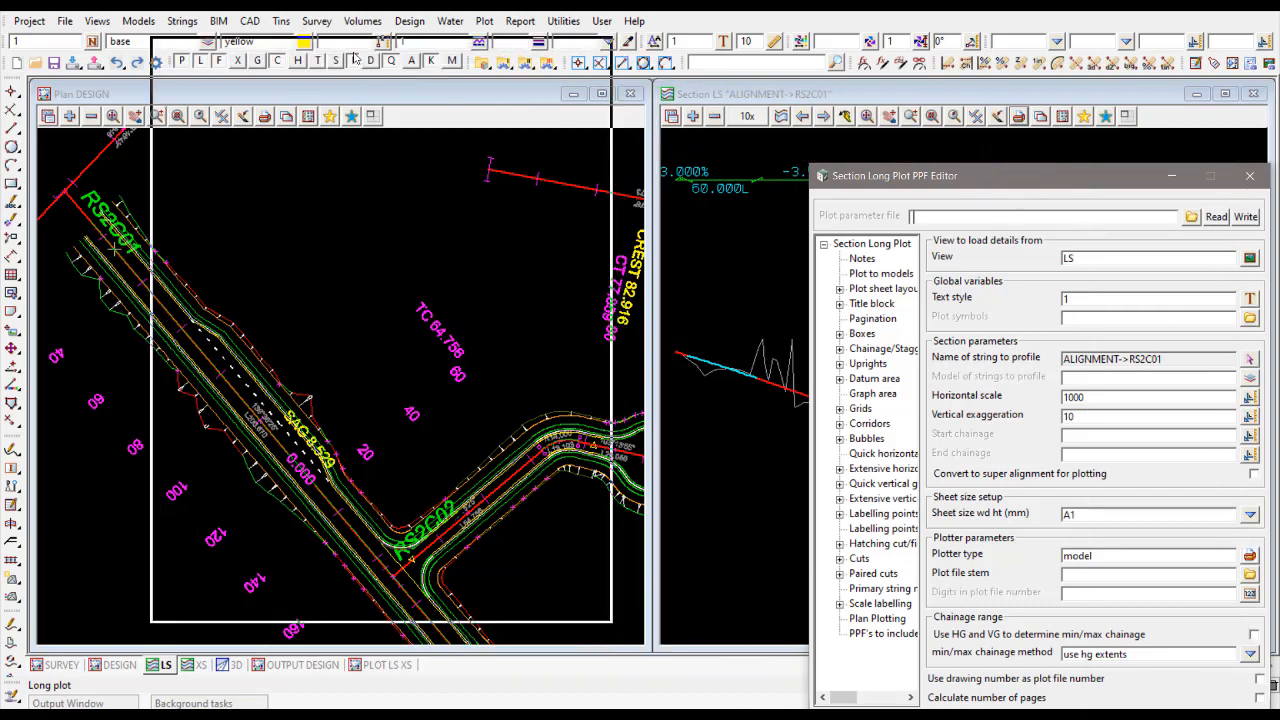
pyautogui.moveTo(353, 58); pyautogui.dragTo(353, 58)
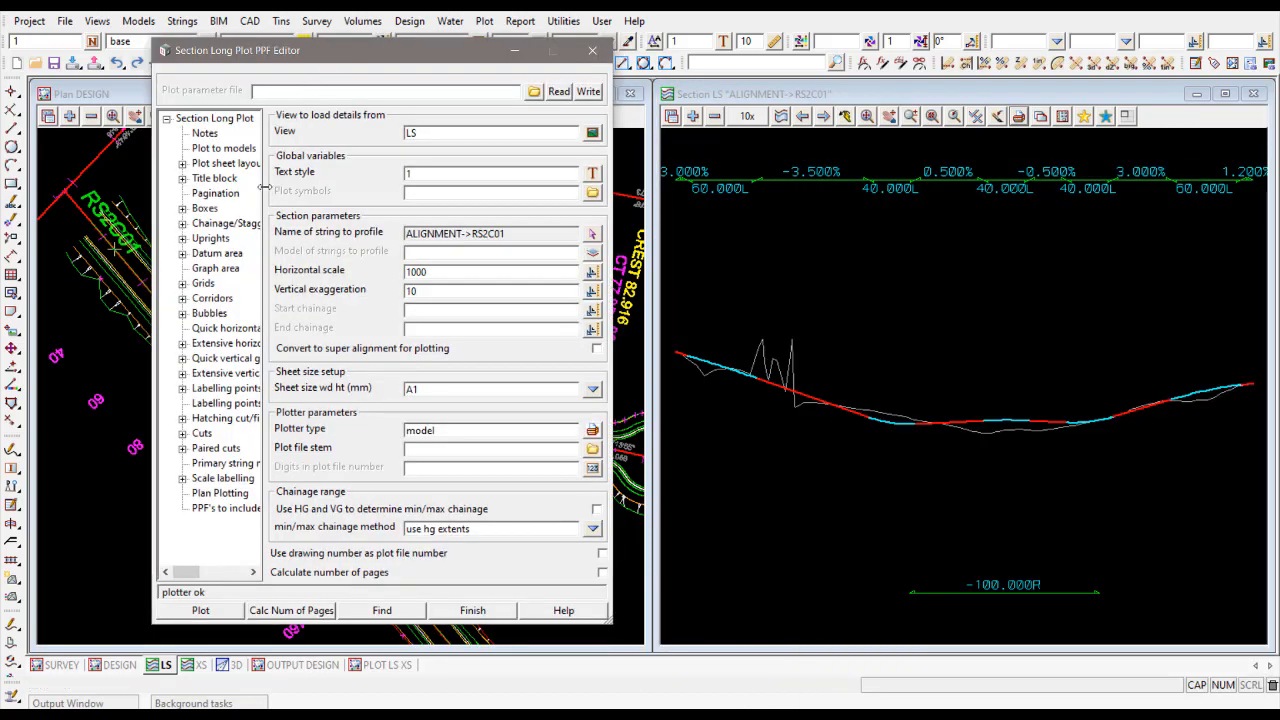
pyautogui.moveTo(290, 186); pyautogui.dragTo(305, 195)
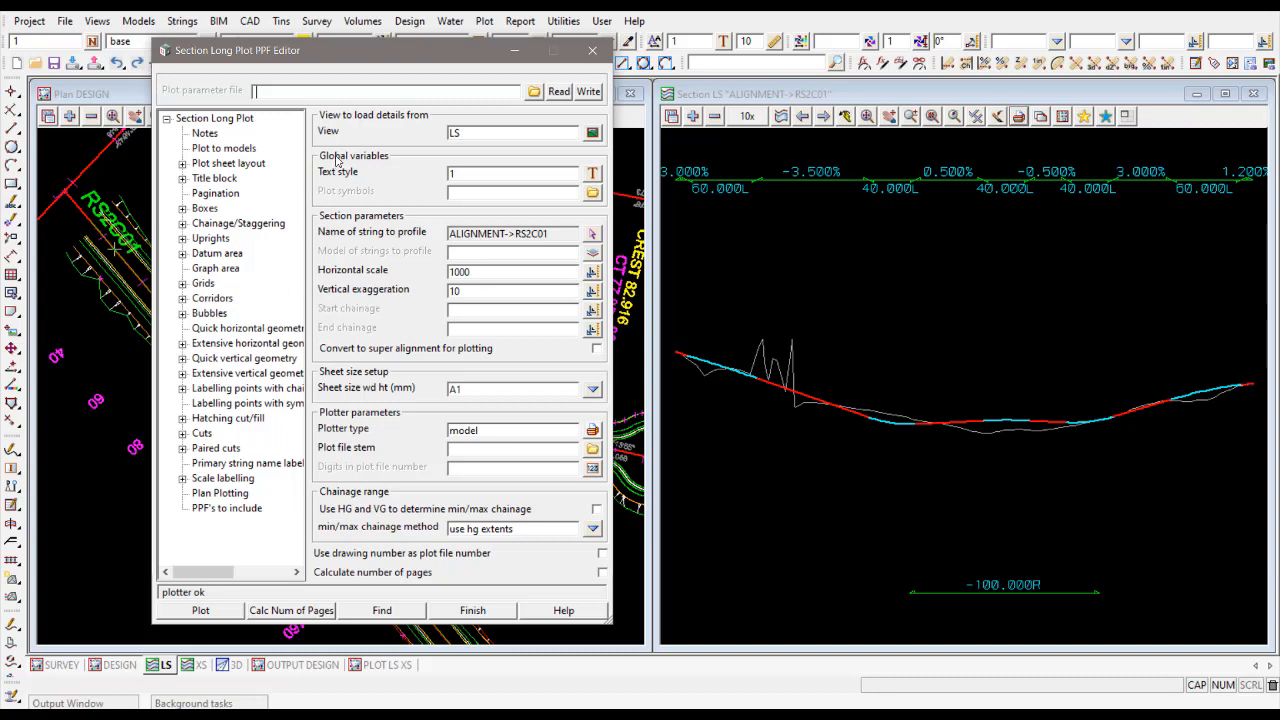
# - Read in the library parameter file longsection_PW_A1_basic.lplotppf and load the section details from view LS
pyautogui.click(535, 91)
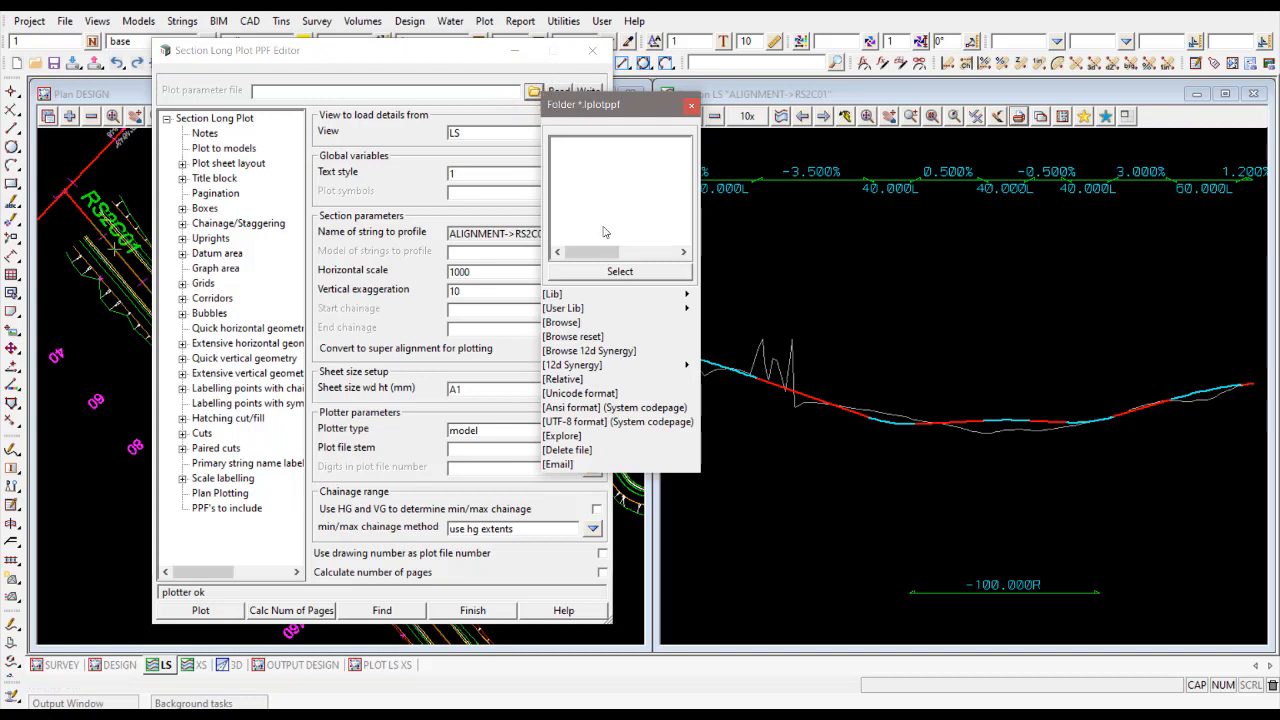
pyautogui.click(687, 298)
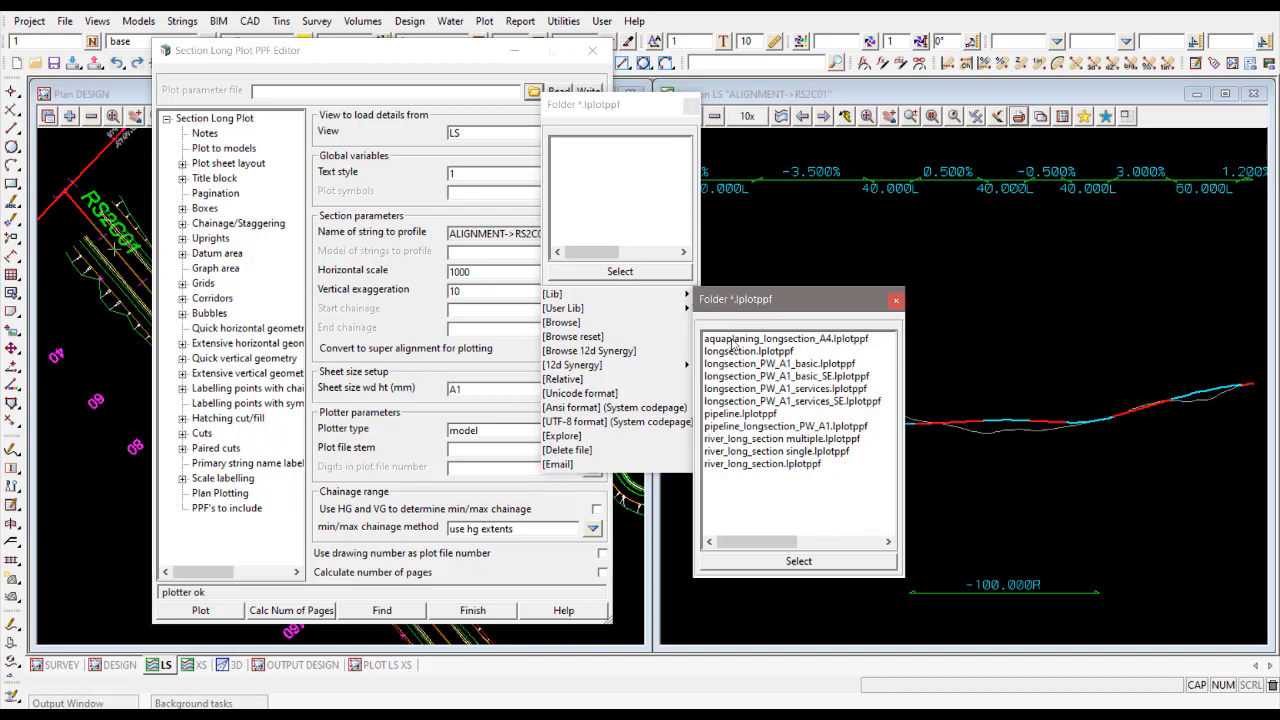
pyautogui.click(788, 364)
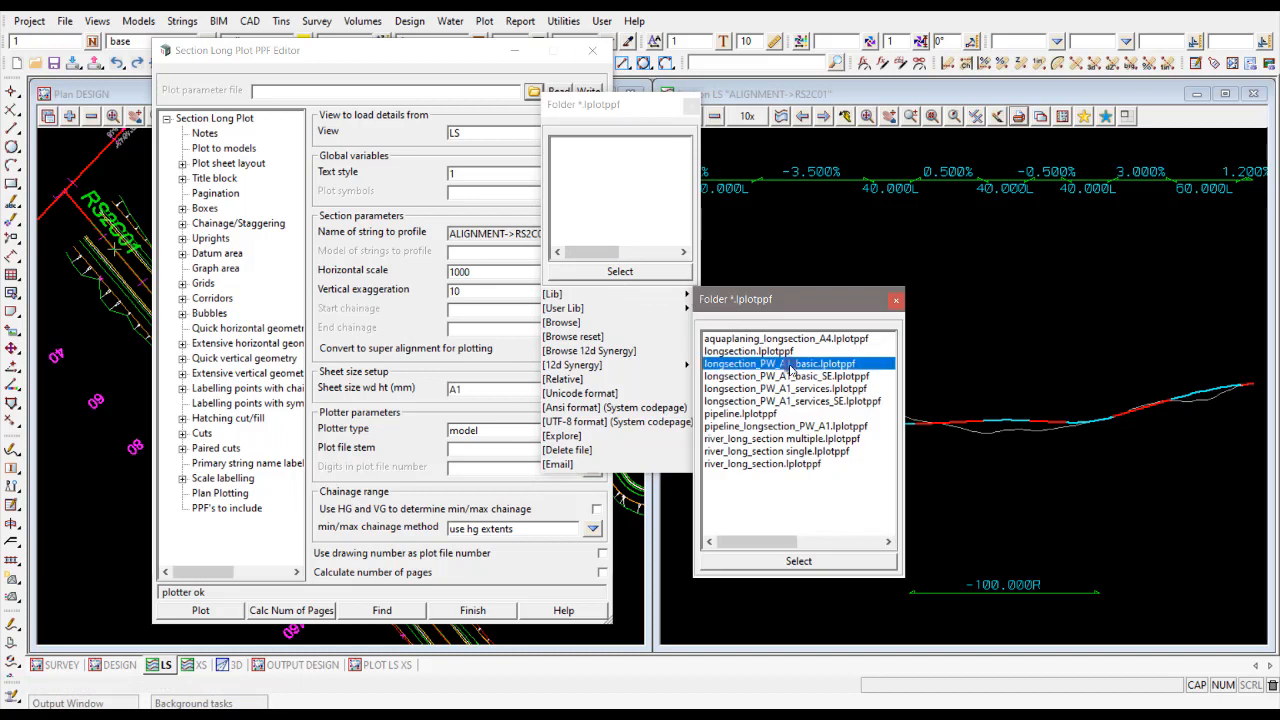
pyautogui.click(800, 561)
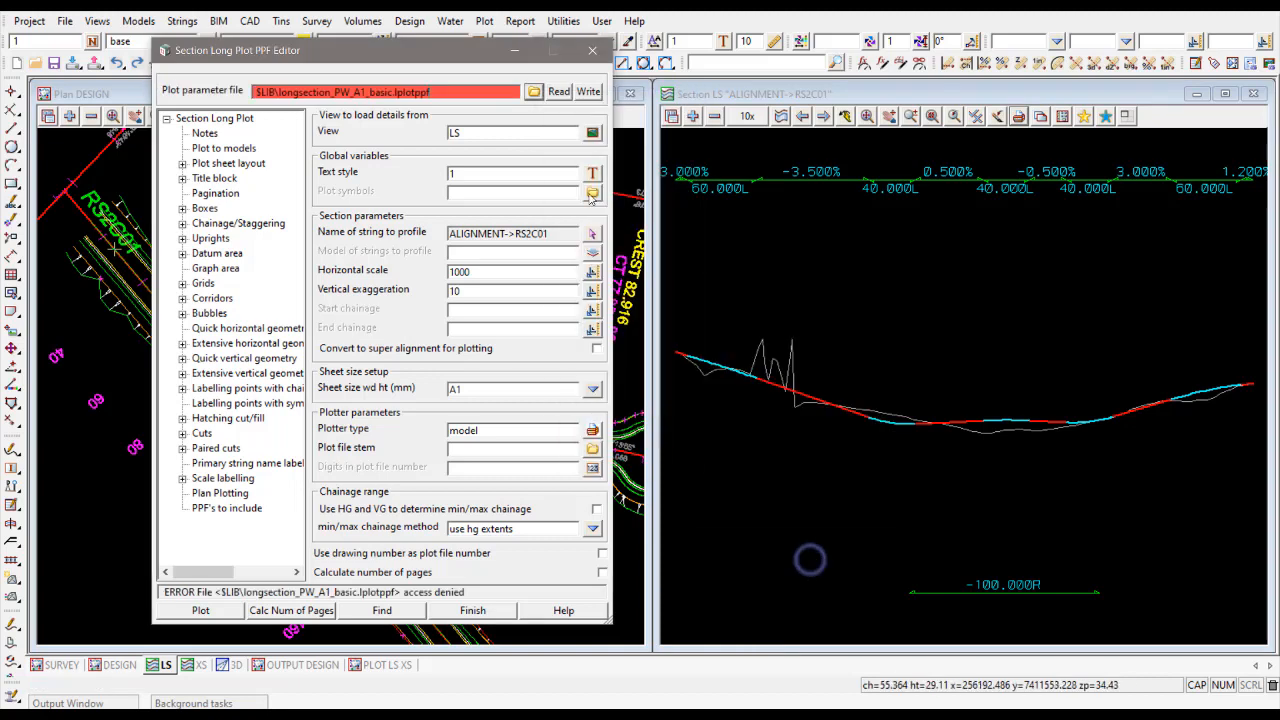
pyautogui.click(558, 92)
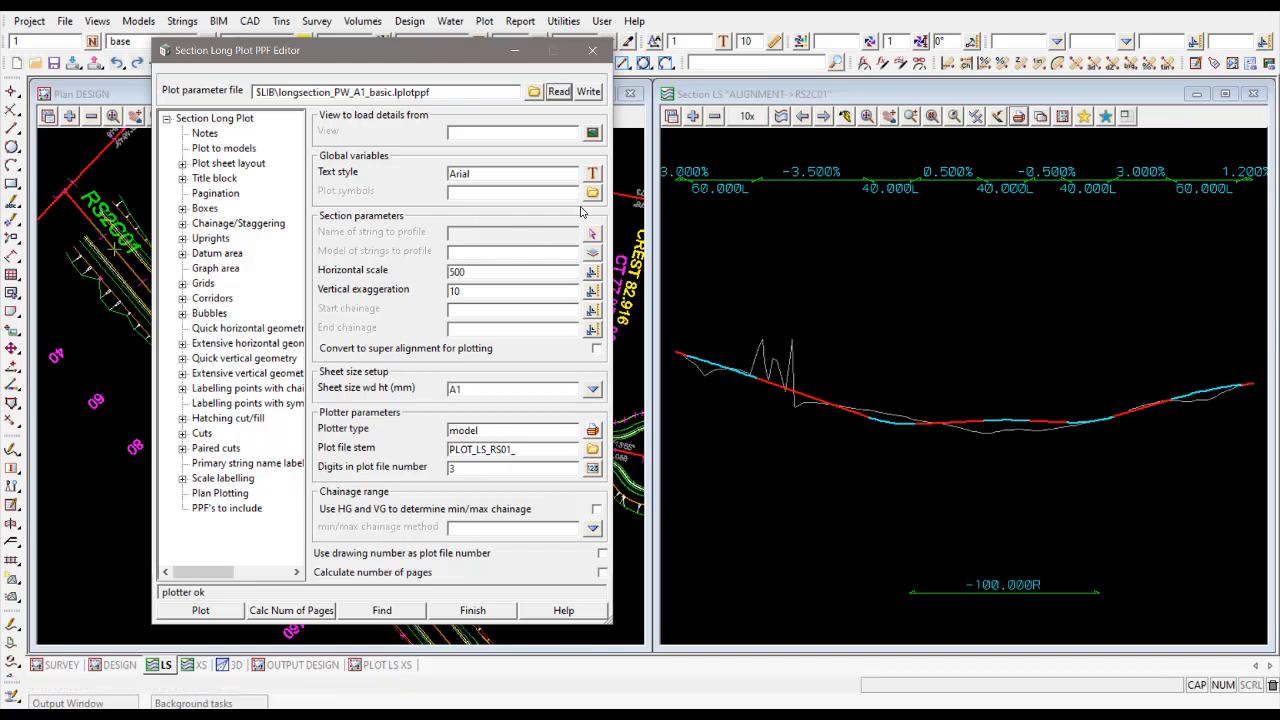
pyautogui.click(592, 135)
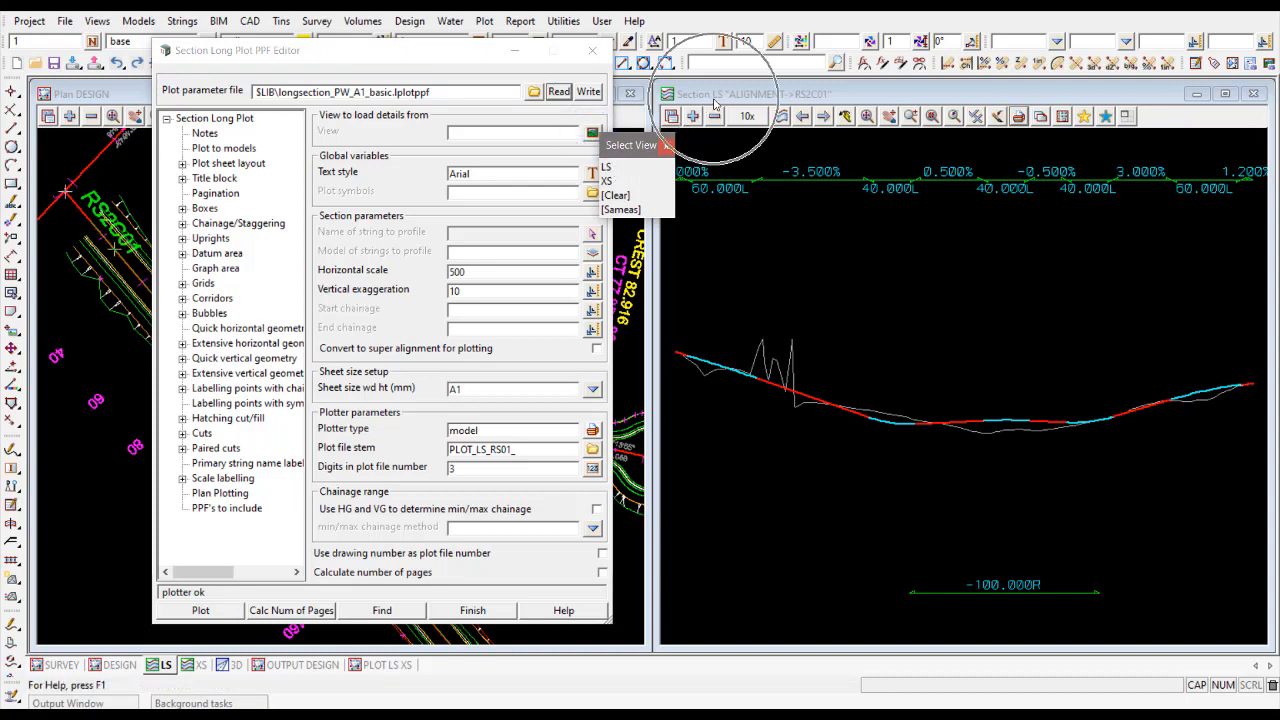
pyautogui.click(606, 168)
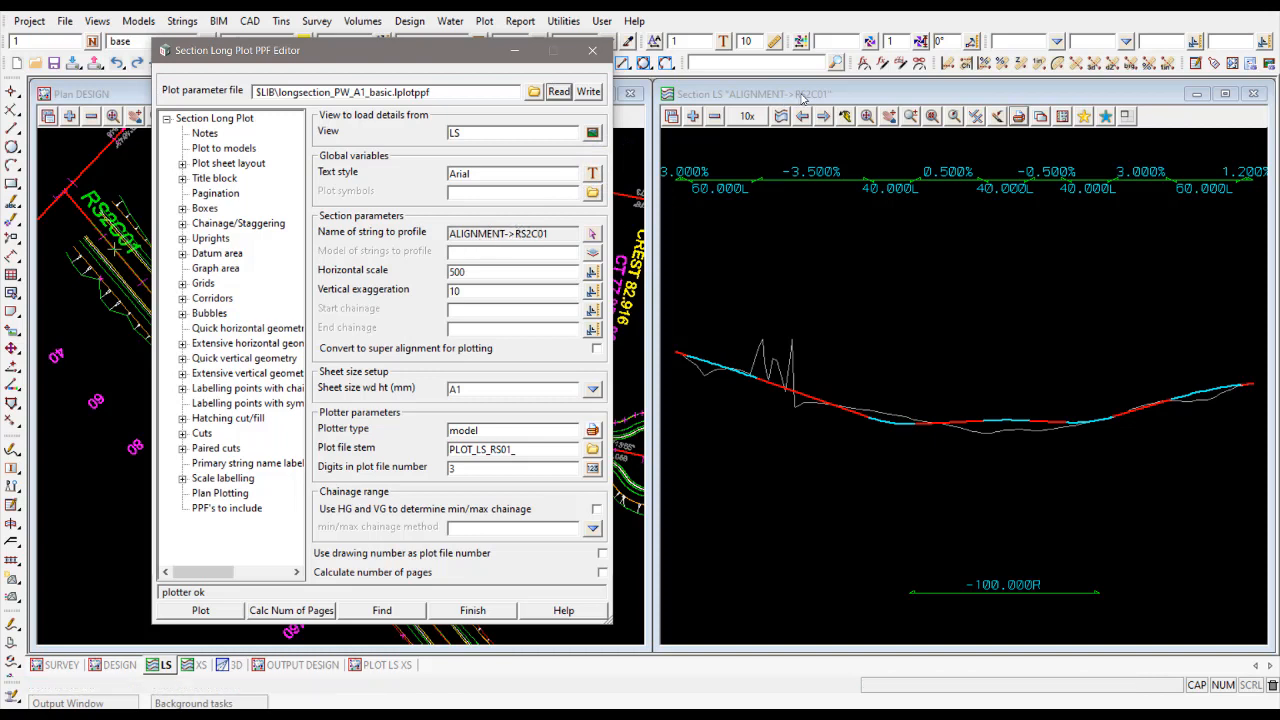
# - Rename the plot parameter file to RS2C01 using the name of the profiled string
pyautogui.doubleClick(516, 233)
pyautogui.hotkey('ctrl', 'c')
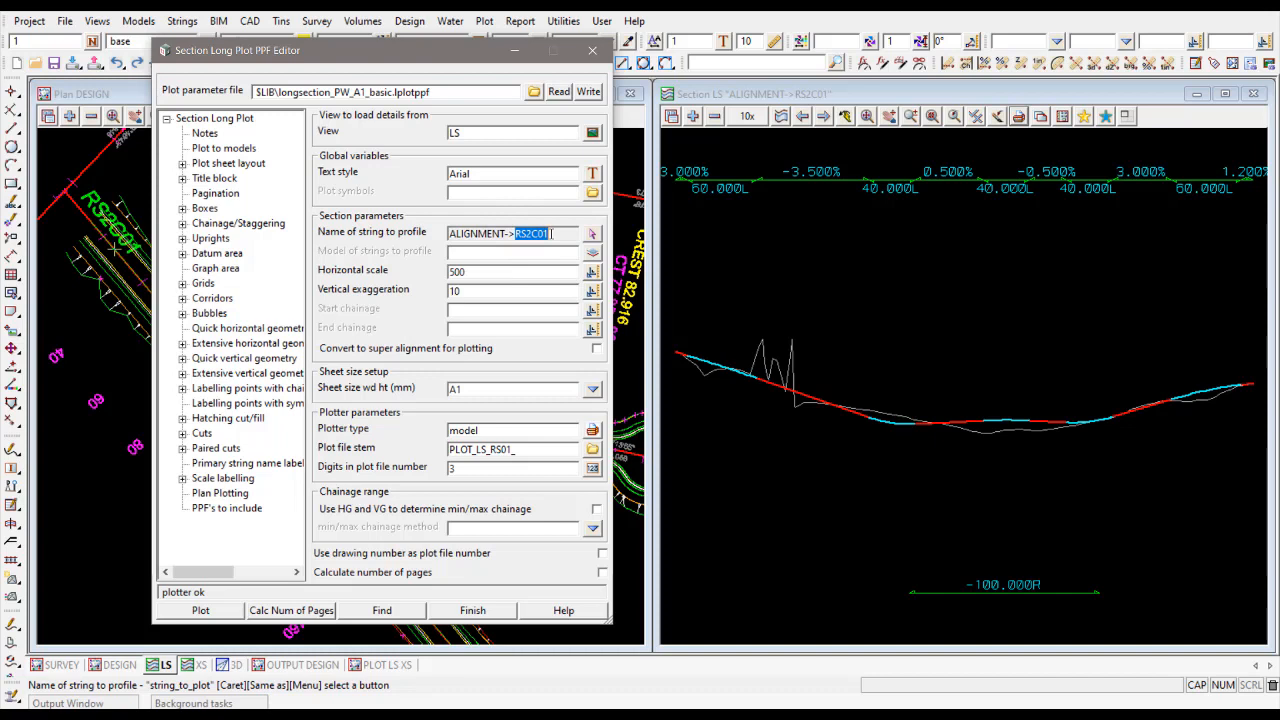
pyautogui.click(458, 92)
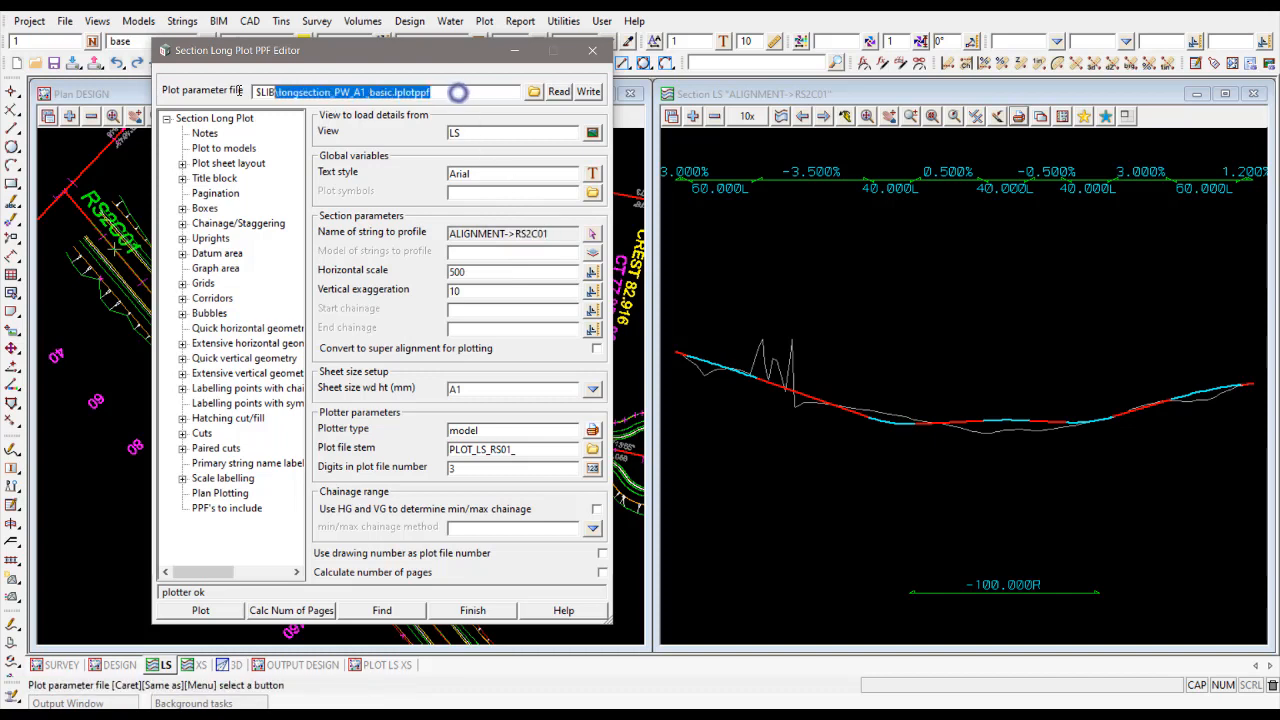
pyautogui.hotkey('ctrl', 'v')
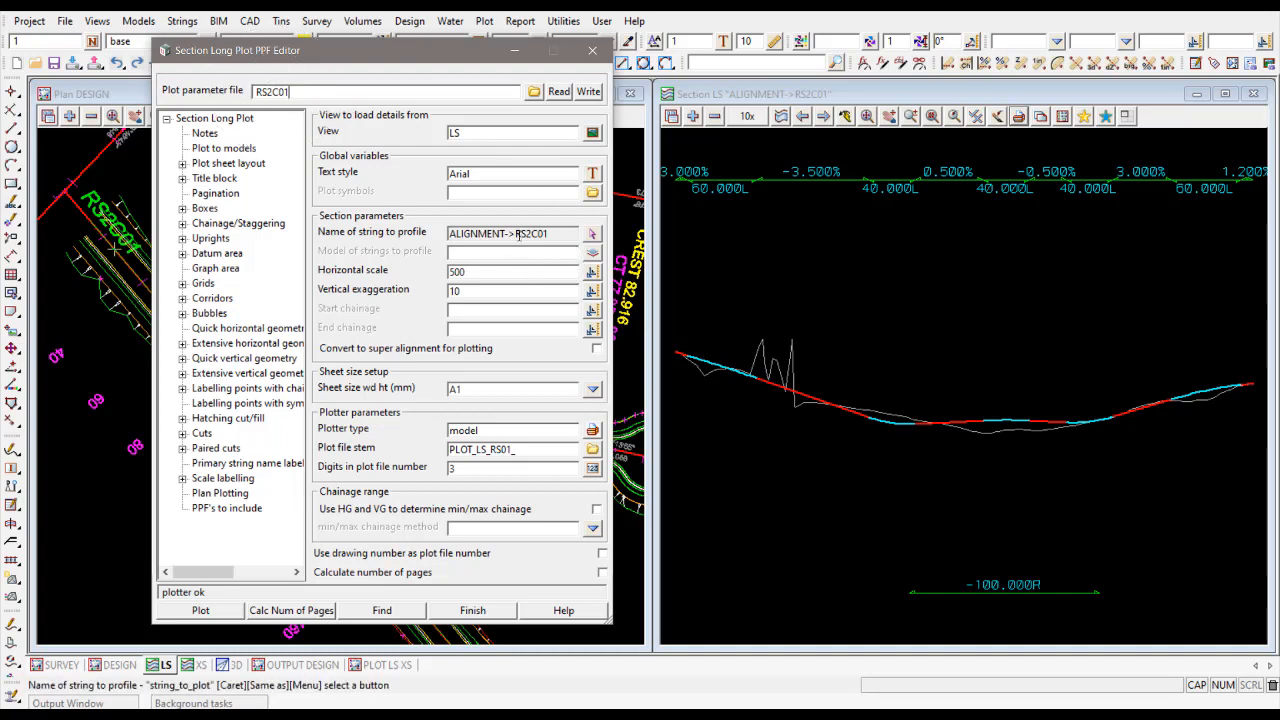
# - Set the plot file stem to PLOT_LS_RS2C01_
pyautogui.moveTo(516, 233); pyautogui.dragTo(549, 233)
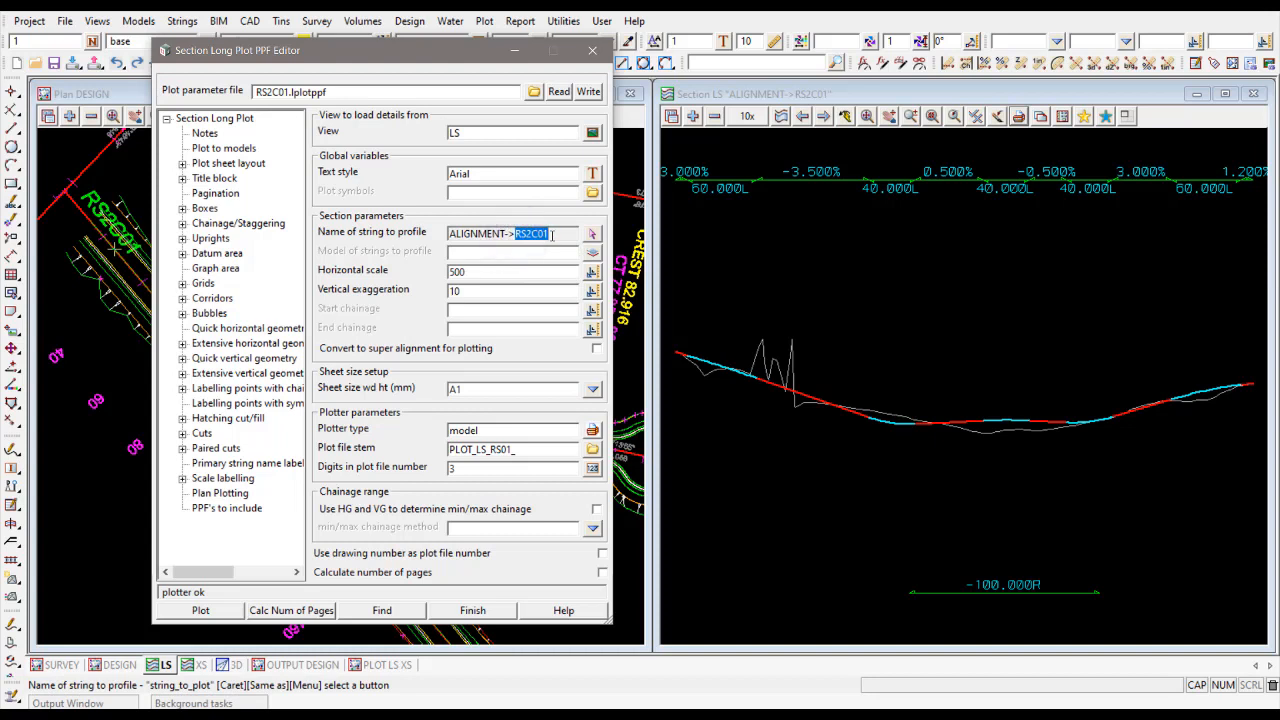
pyautogui.click(512, 449)
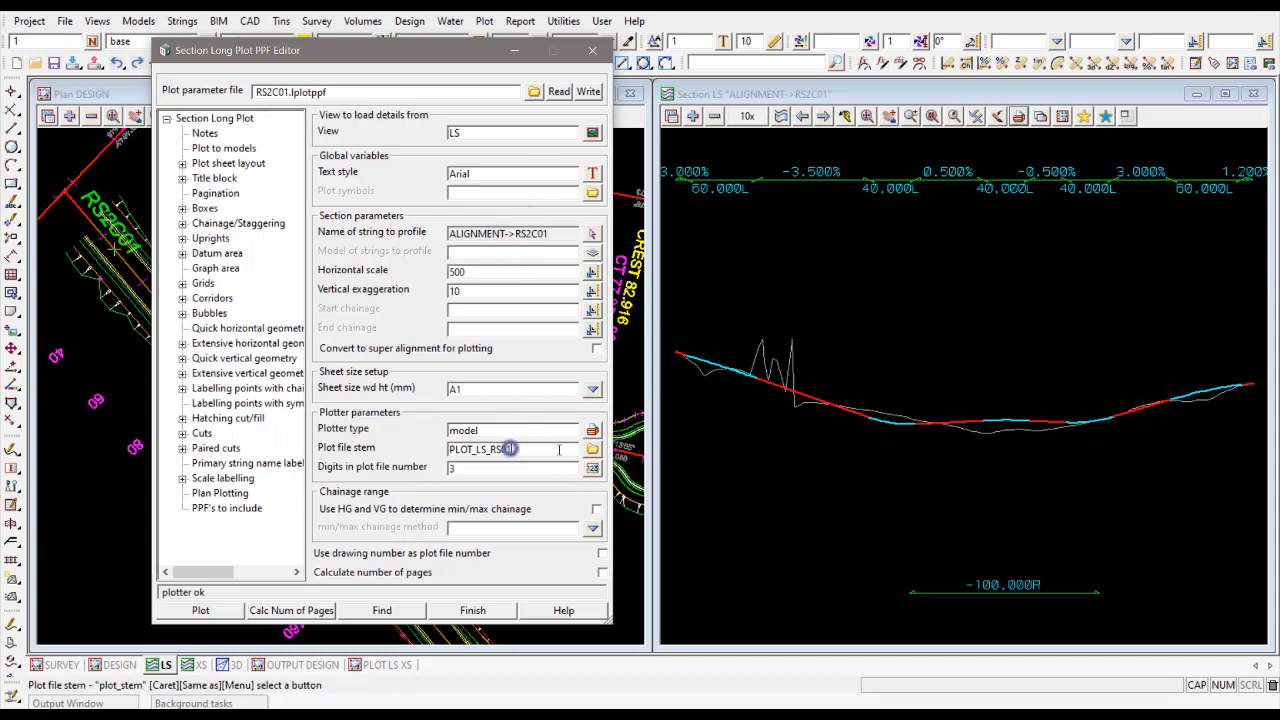
pyautogui.press('BackSpace')
pyautogui.press('BackSpace')
pyautogui.press('BackSpace')
pyautogui.press('BackSpace')
pyautogui.write('RS2C01_')
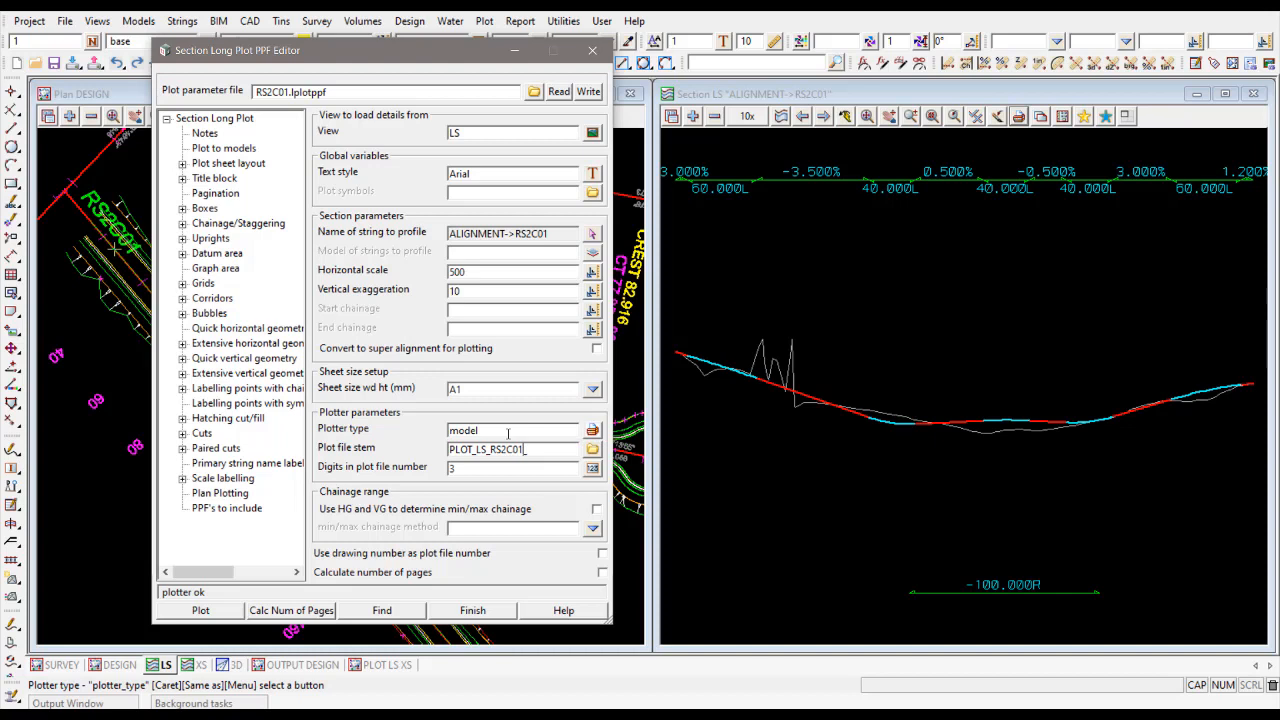
# - Plot the long section and save the settings to the RS2C01.lplotppf parameter file
pyautogui.click(204, 611)
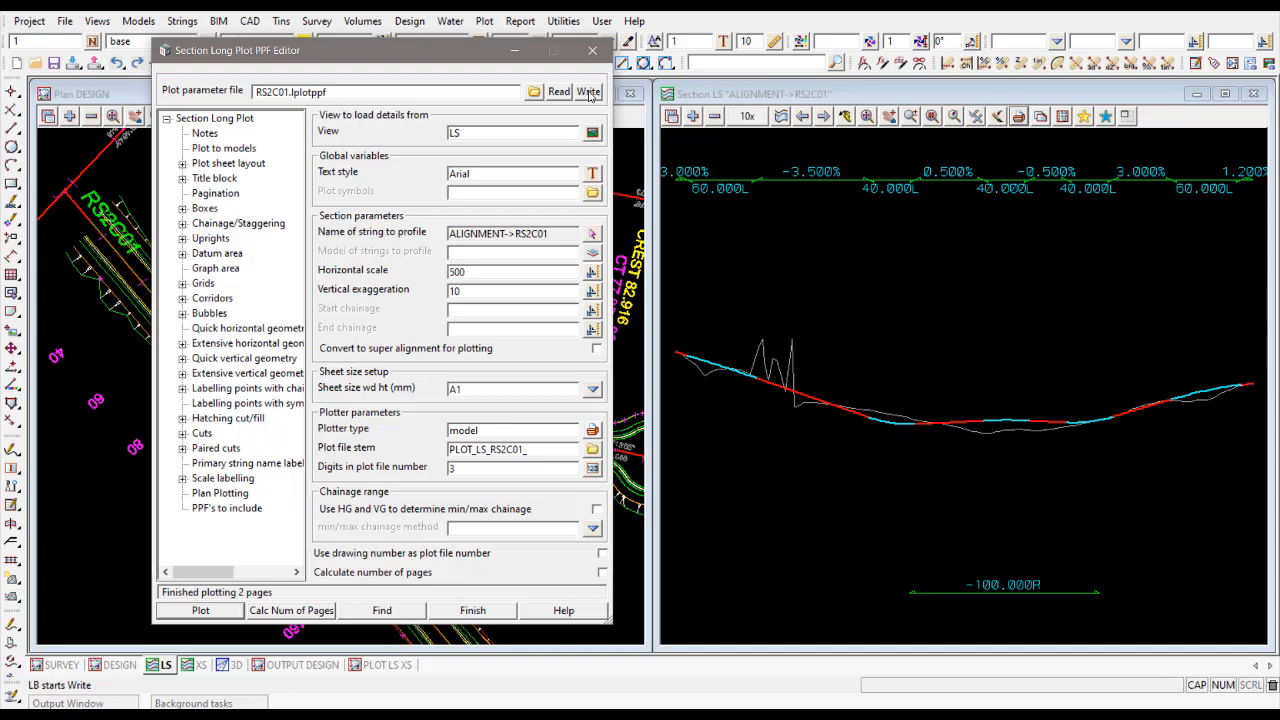
pyautogui.click(588, 92)
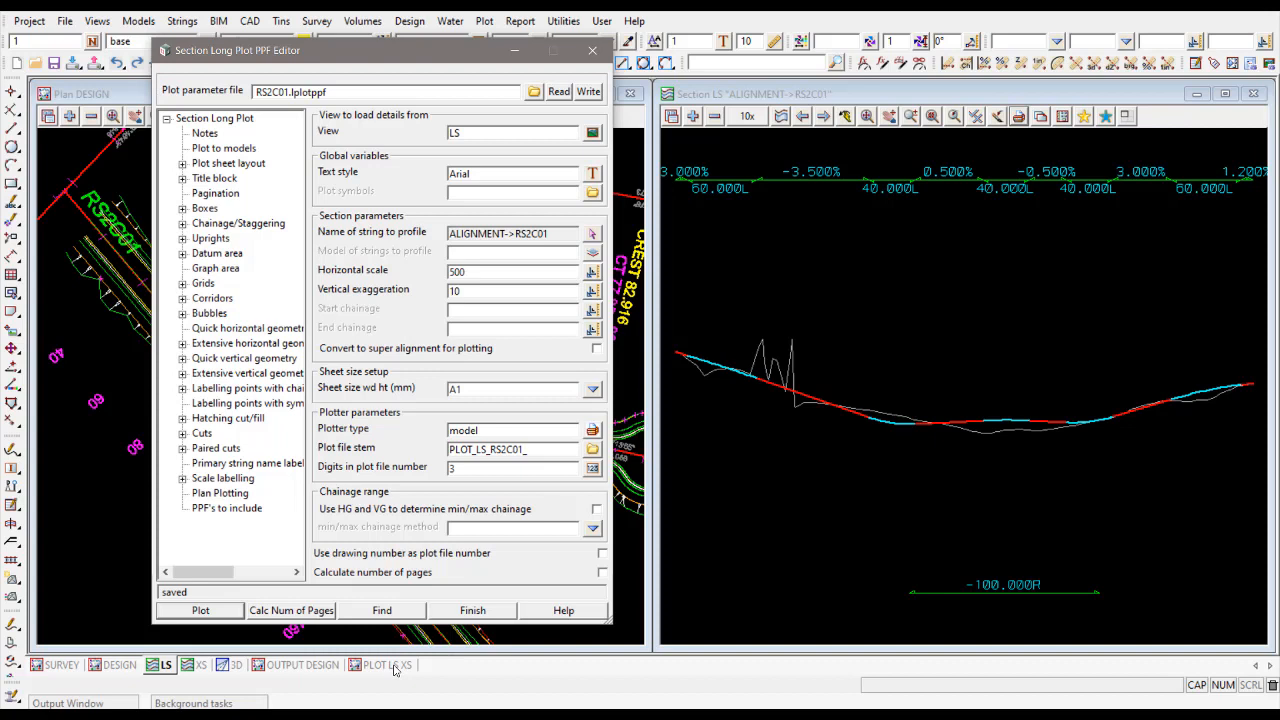
# - Add the model PLOT LS RS2C01 001 to the PLOT LS XS plan view and inspect the plotted sheets
pyautogui.click(395, 667)
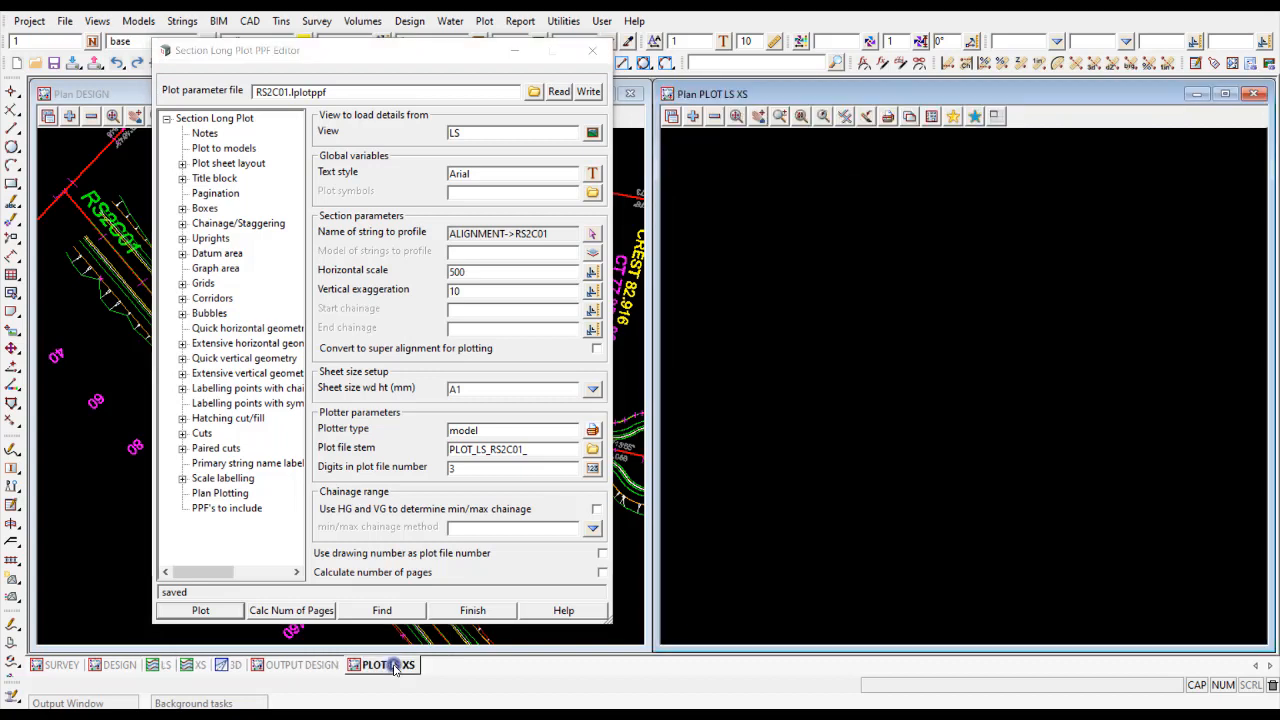
pyautogui.click(693, 117)
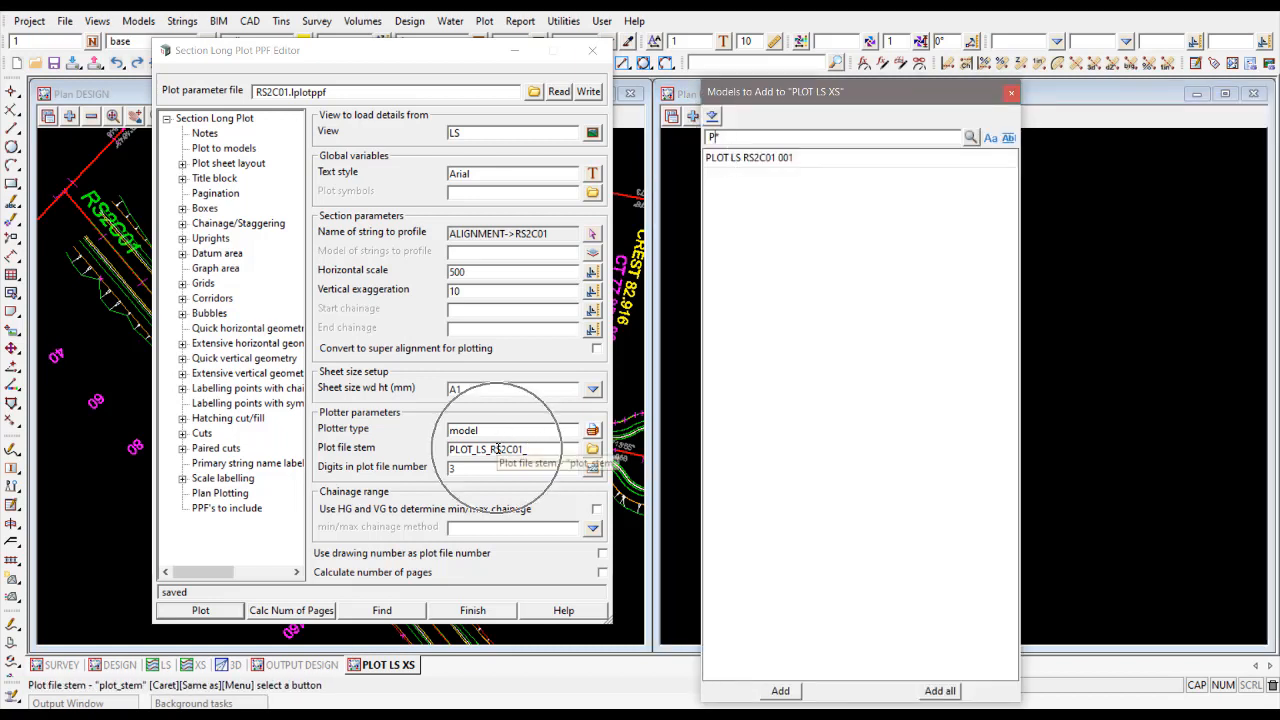
pyautogui.doubleClick(778, 160)
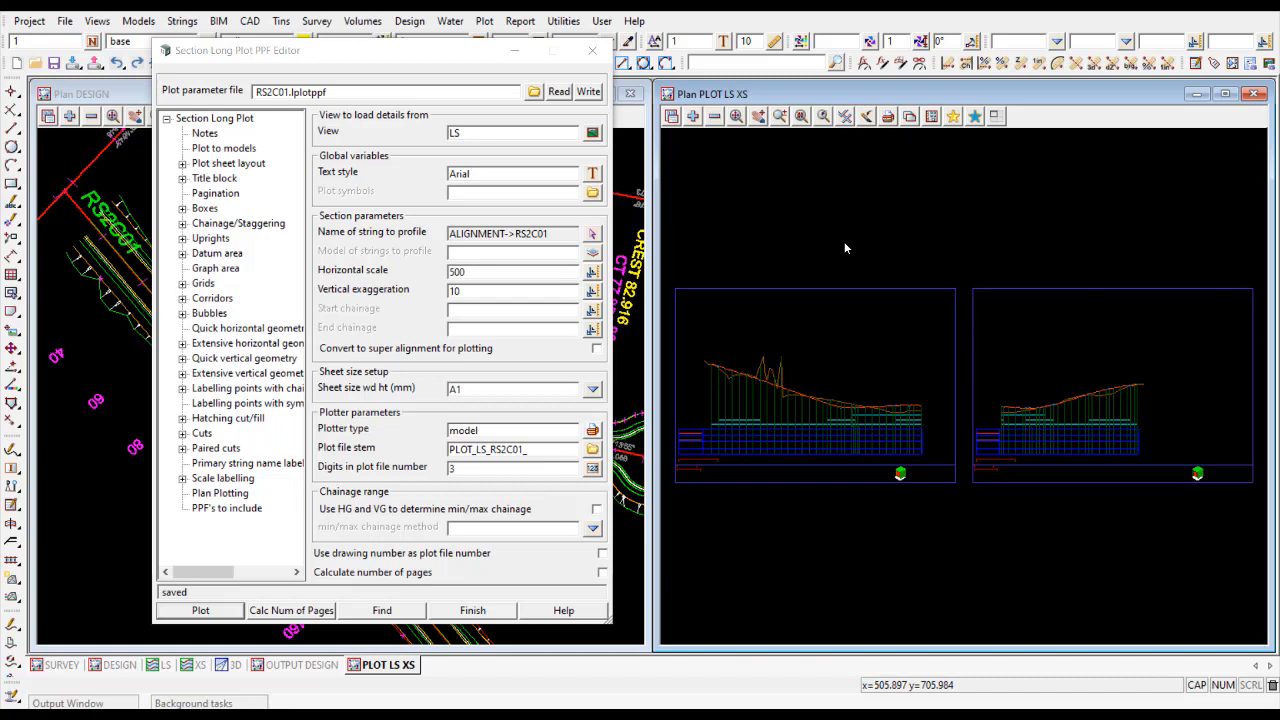
pyautogui.scroll(2, 696, 453)
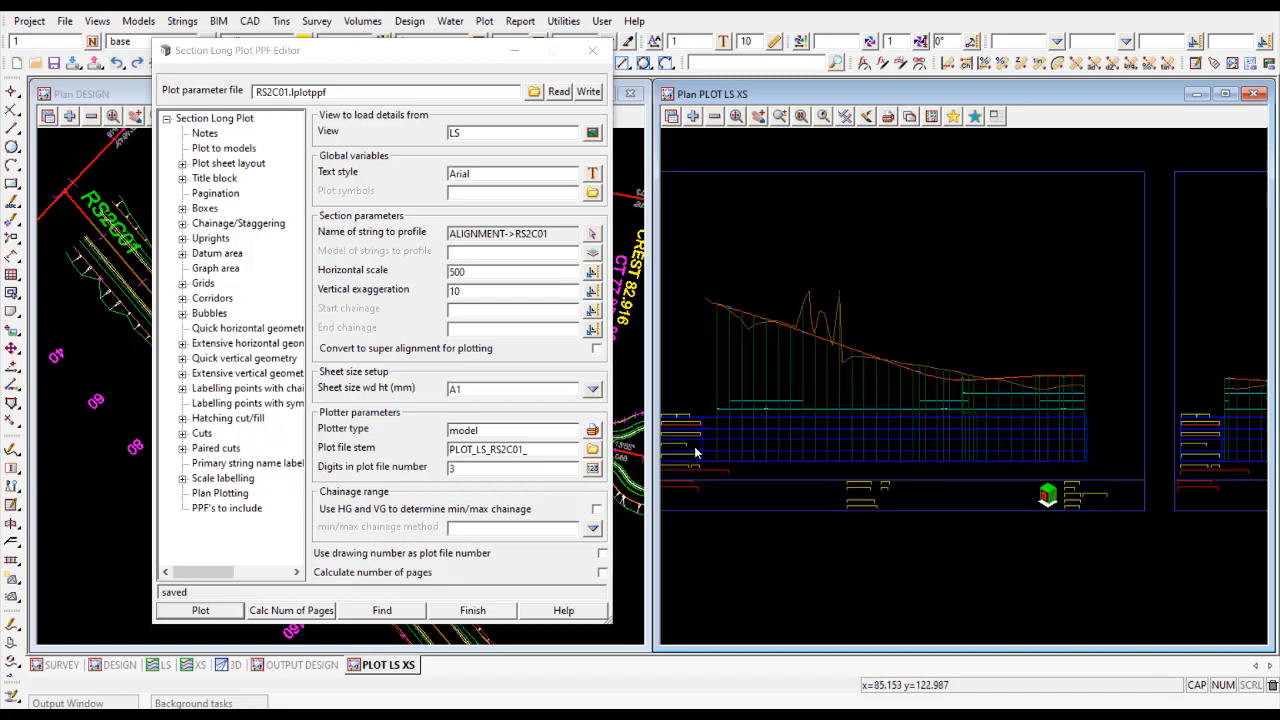
pyautogui.scroll(3, 696, 453)
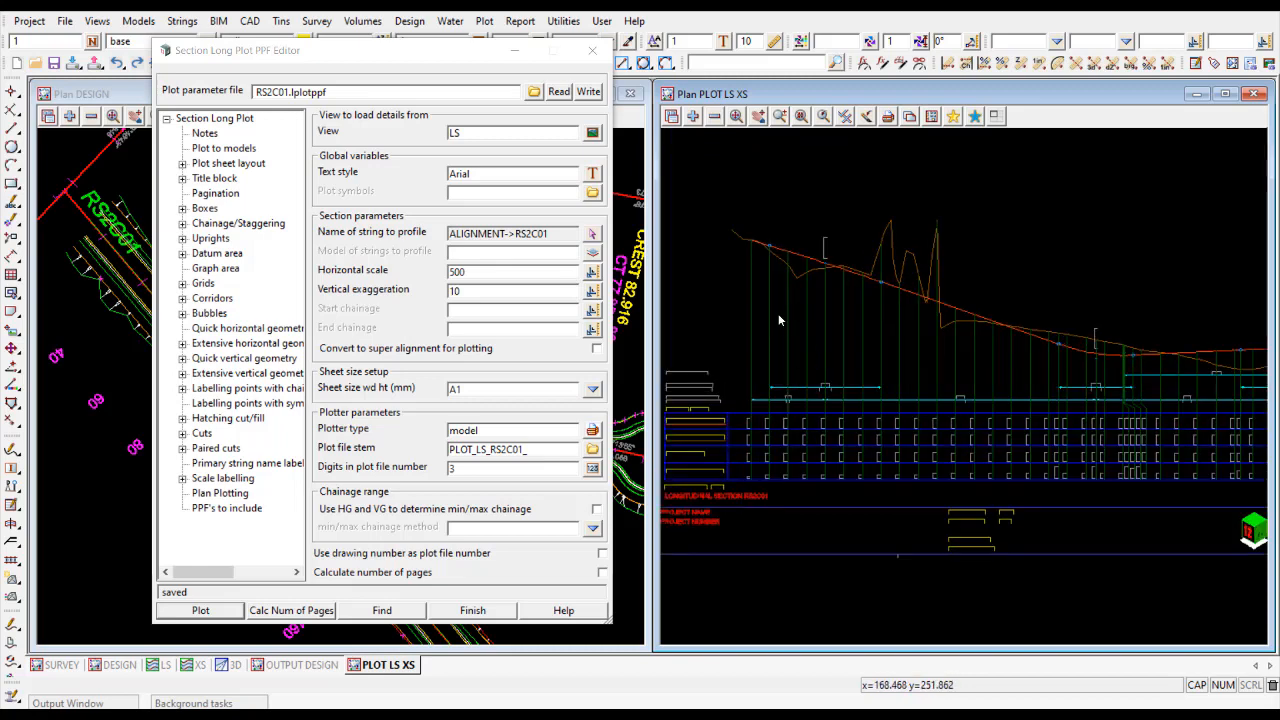
pyautogui.click(736, 117)
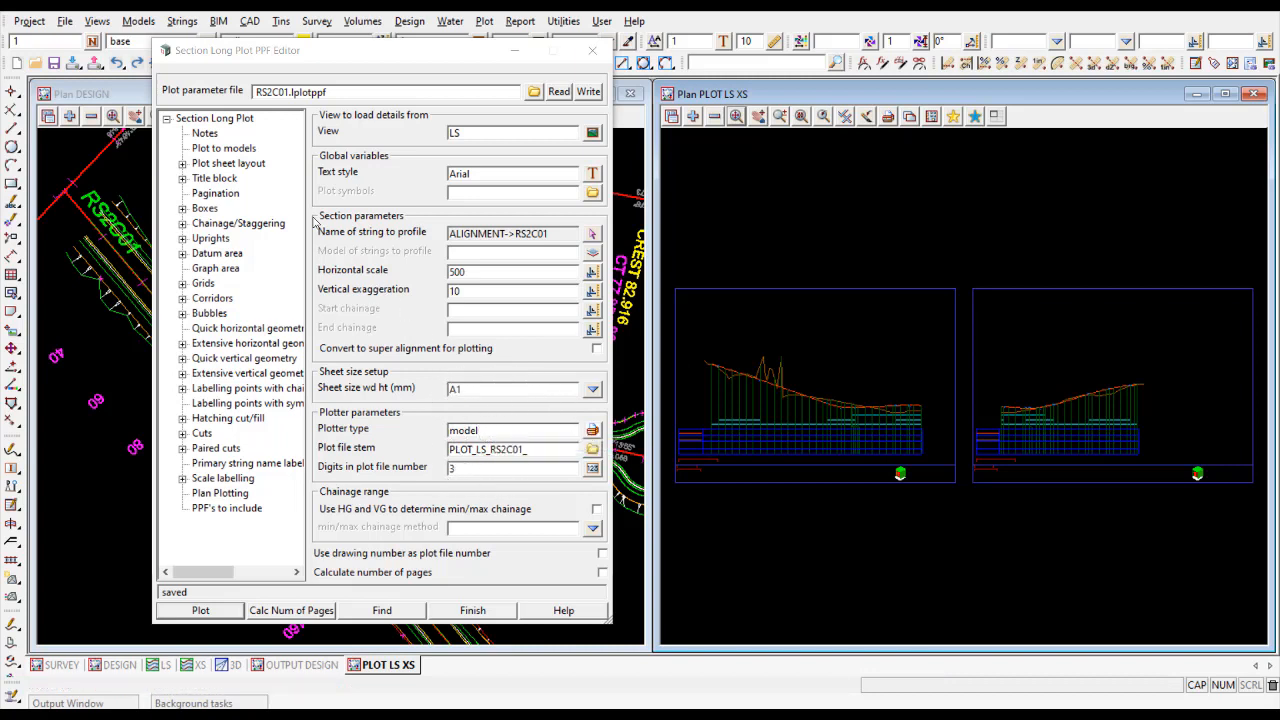
# - Examine the options for plotting to models in the long plot editor, including the translation mode, spacing and Merge setting
pyautogui.click(217, 150)
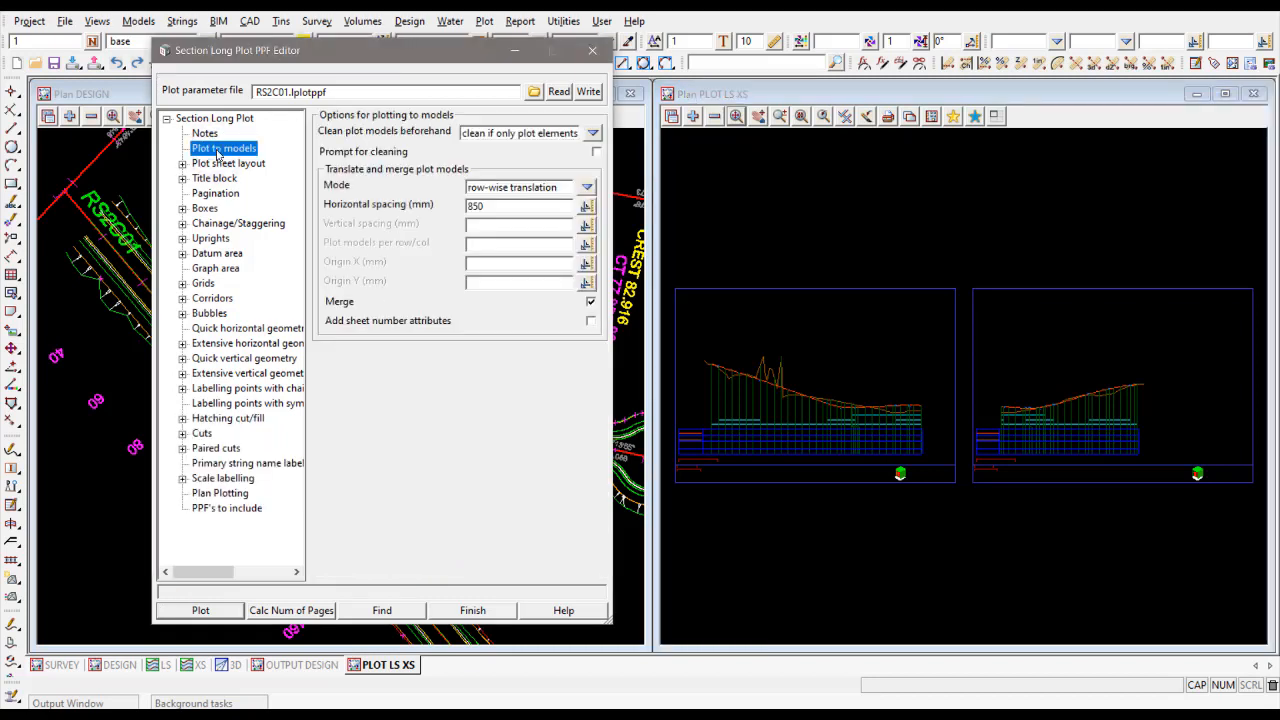
pyautogui.moveTo(308, 205); pyautogui.dragTo(340, 205)
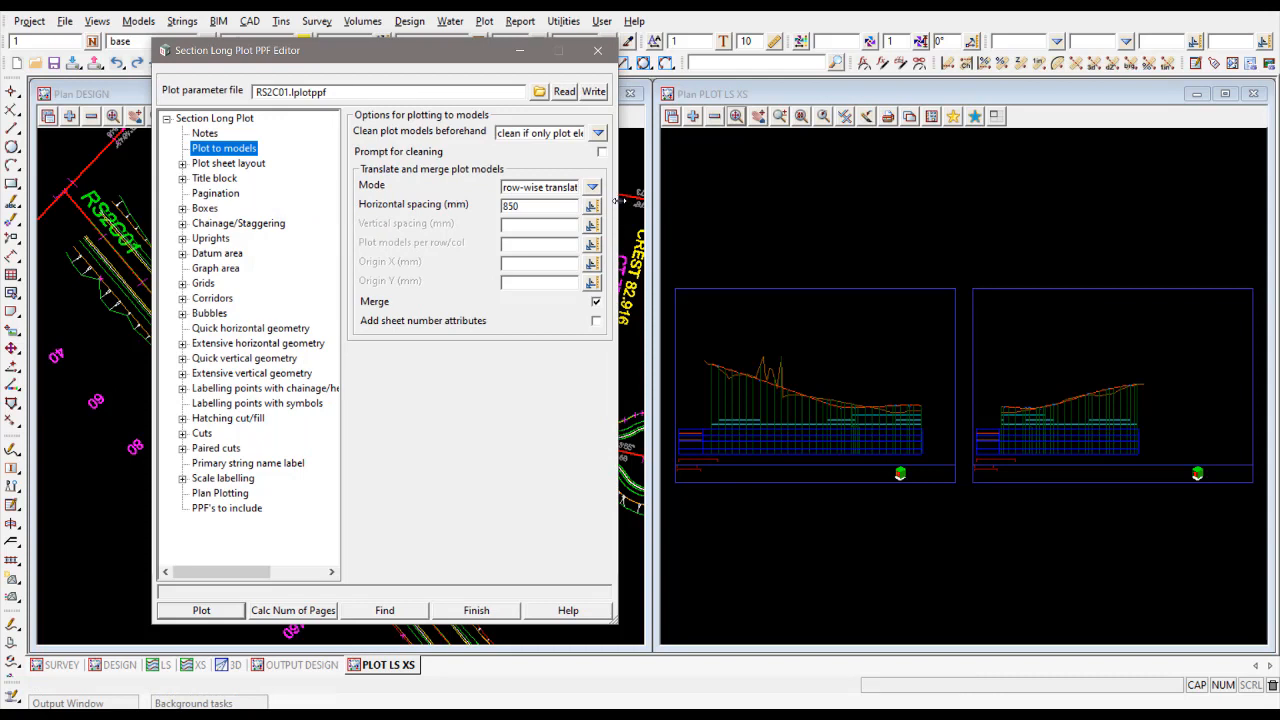
pyautogui.moveTo(617, 203); pyautogui.dragTo(676, 201)
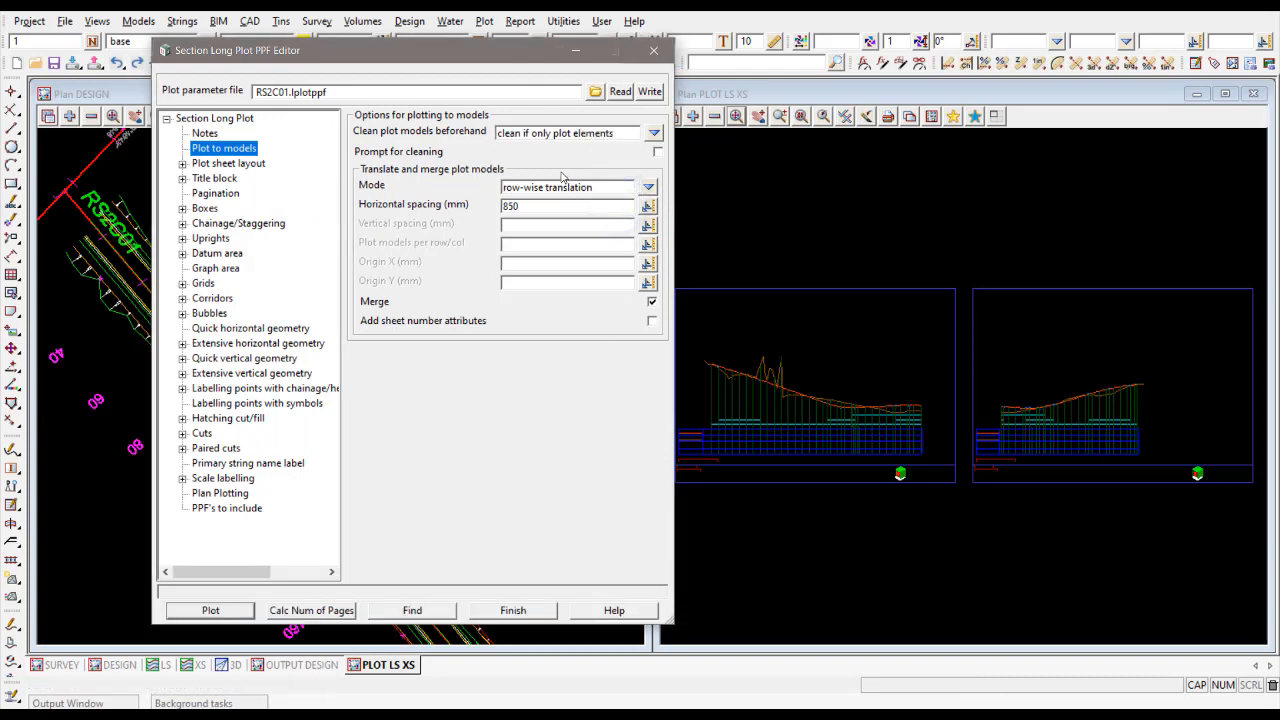
pyautogui.click(652, 303)
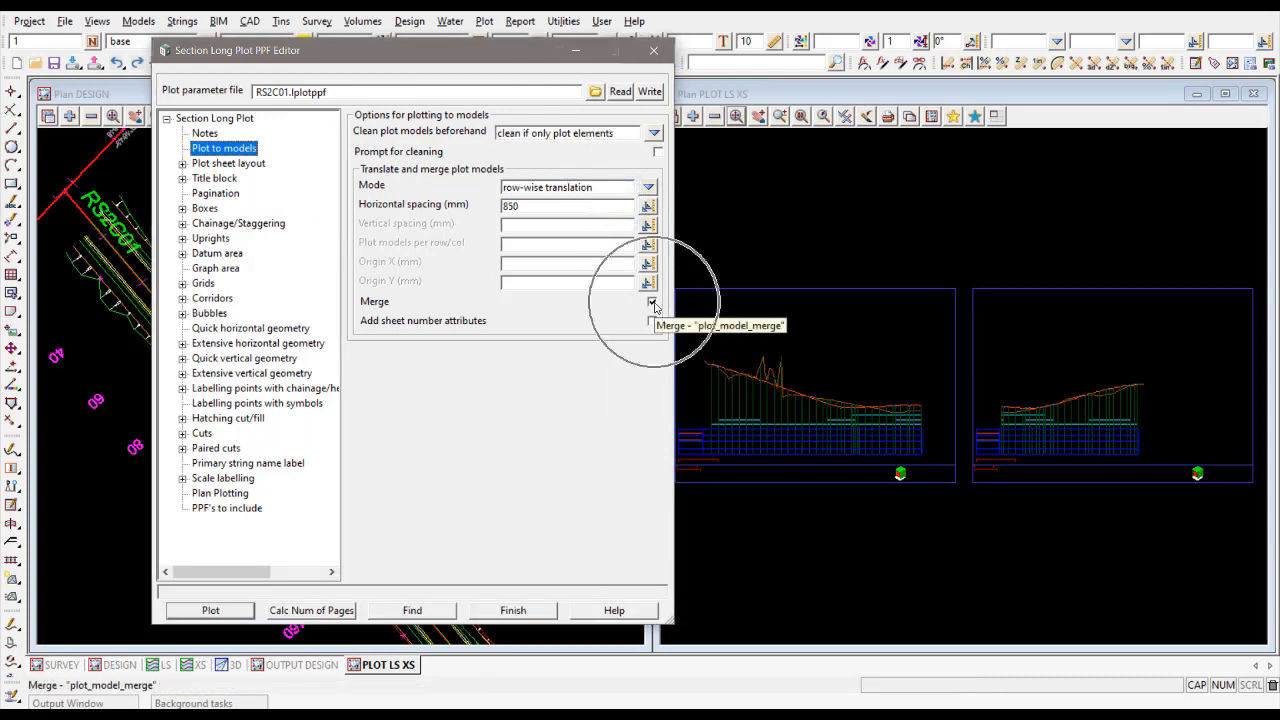
pyautogui.click(652, 303)
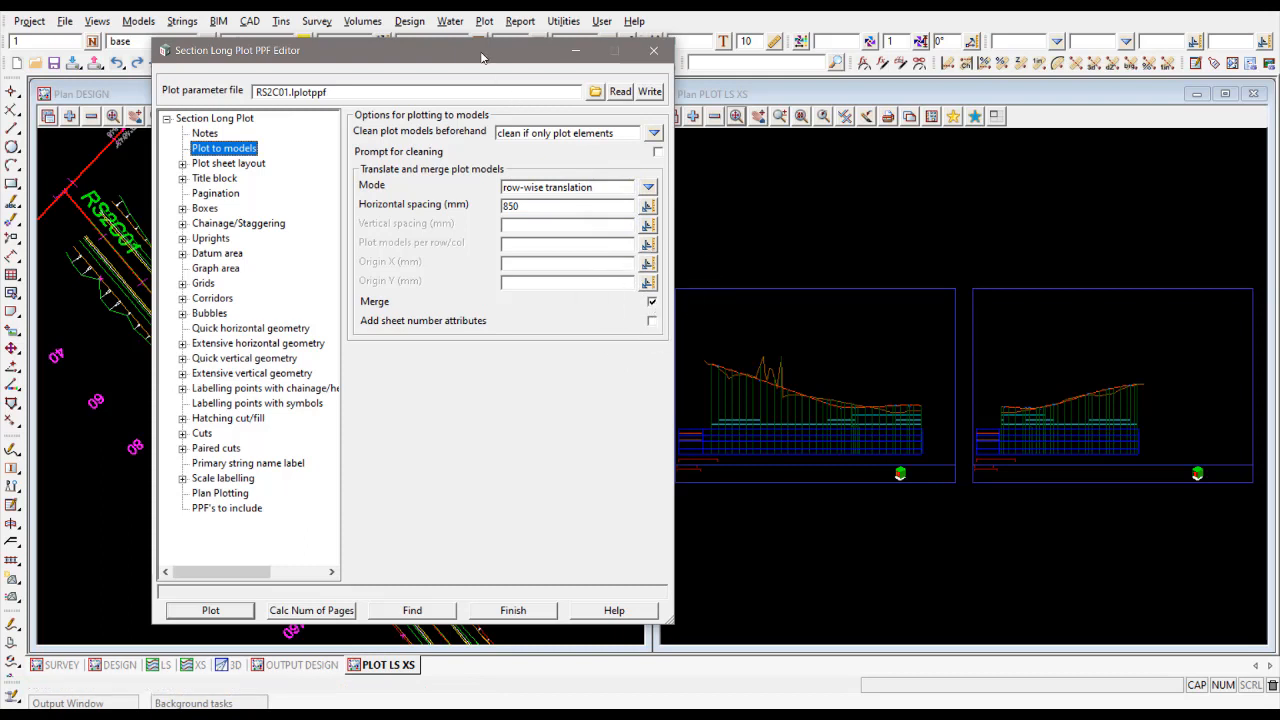
# - Check which plot models are displayed on the PLOT LS XS view
pyautogui.moveTo(473, 49); pyautogui.dragTo(400, 44)
pyautogui.click(714, 116)
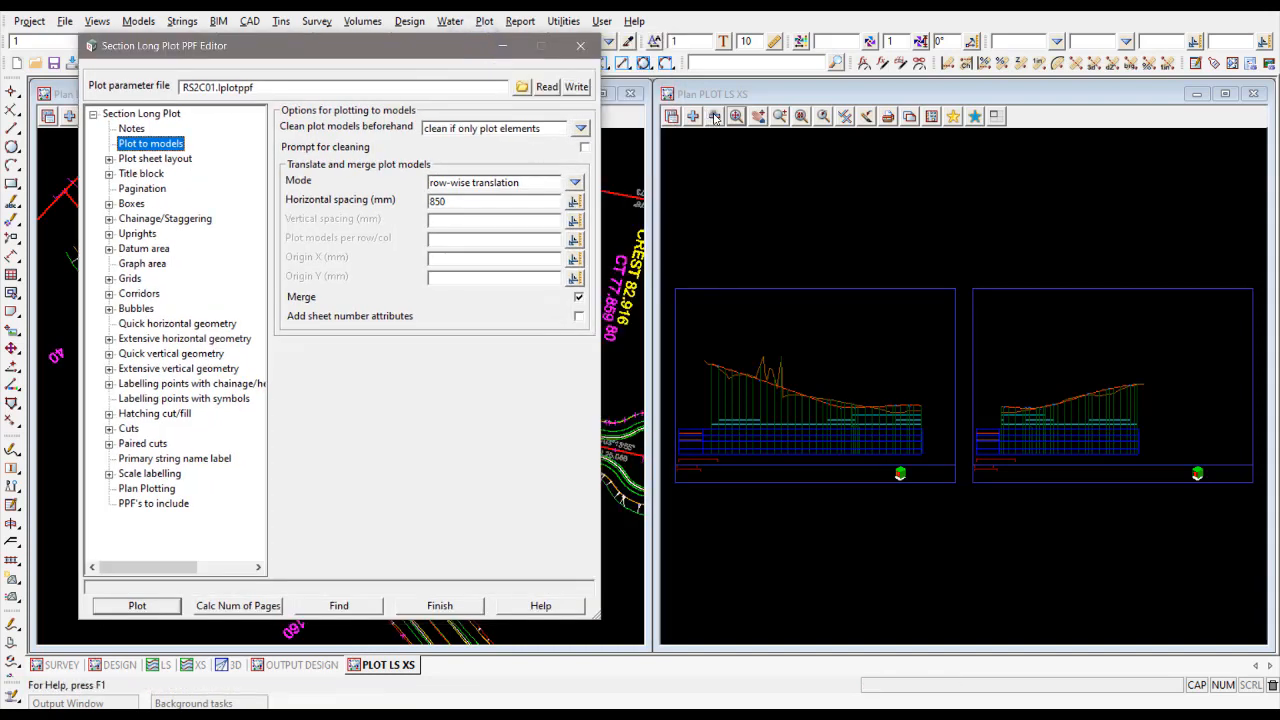
pyautogui.click(1030, 128)
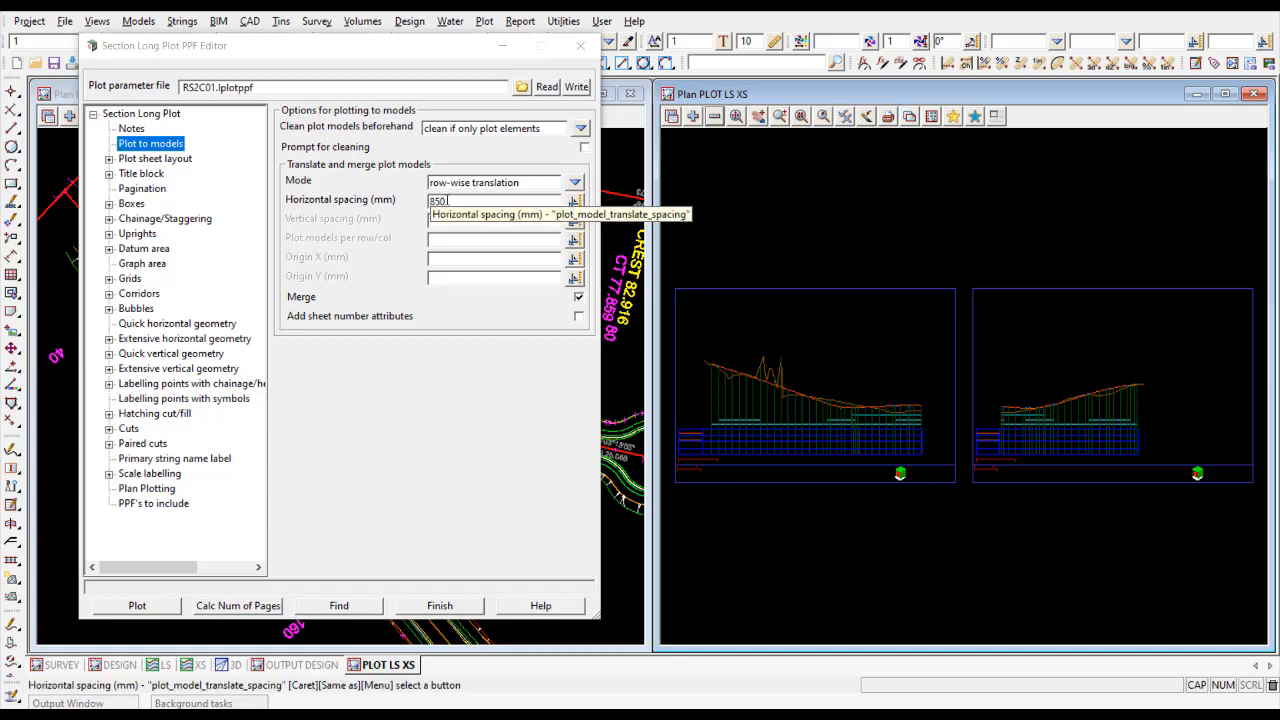
# - Check the spacing between the two plotted sheets on the PLOT LS XS view and examine the long section's data boxes and profile
pyautogui.click(675, 488)
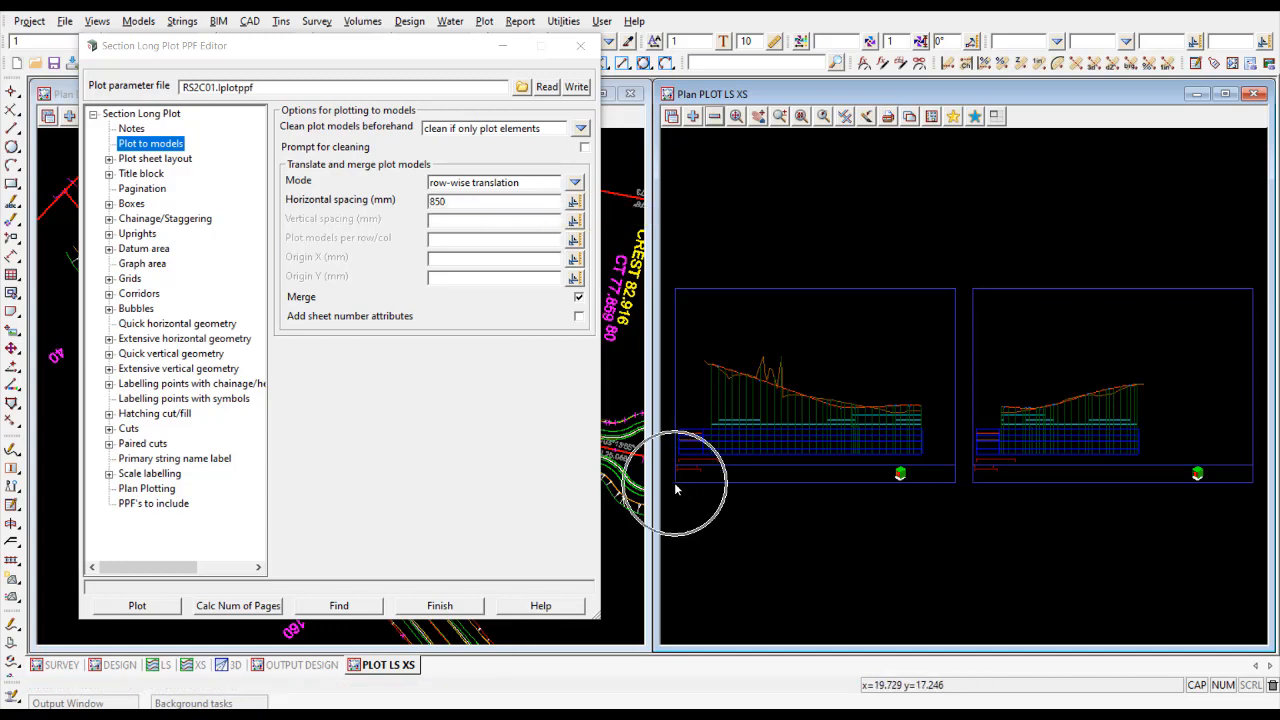
pyautogui.click(976, 483)
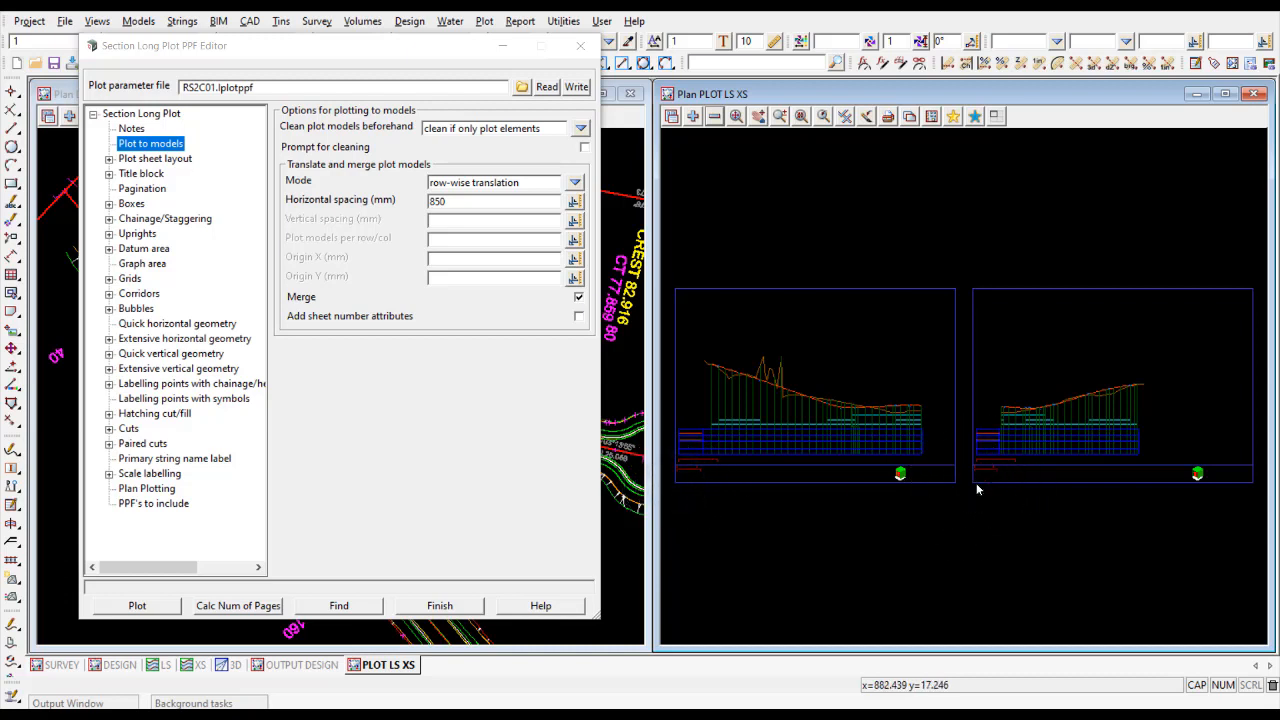
pyautogui.click(976, 483)
pyautogui.scroll(5, 680, 449)
pyautogui.scroll(1, 708, 449)
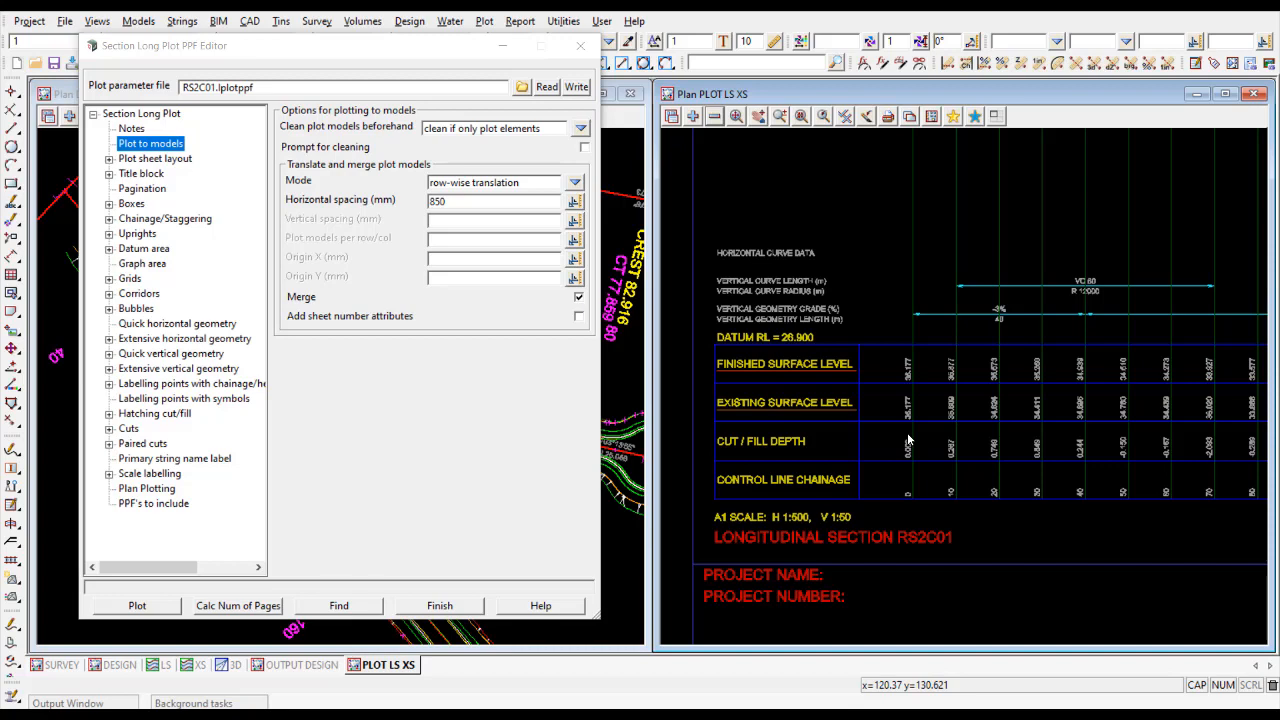
pyautogui.scroll(-2, 830, 415)
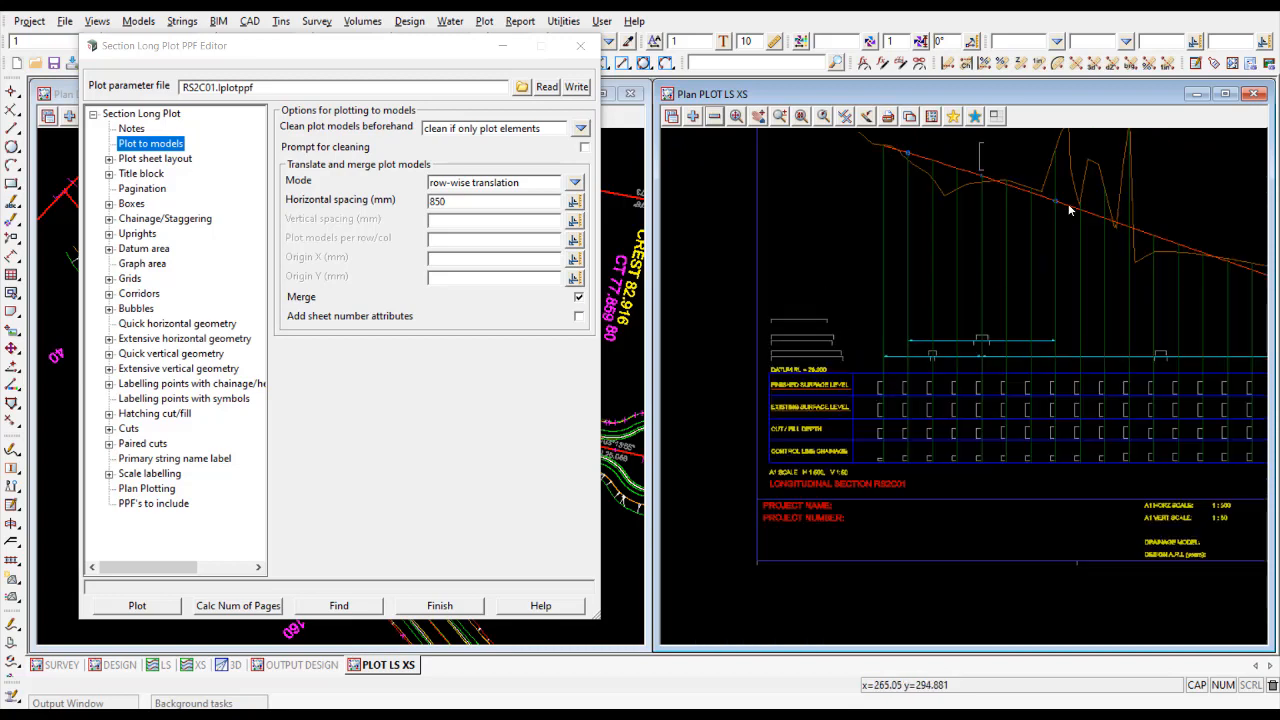
pyautogui.scroll(1, 1072, 200)
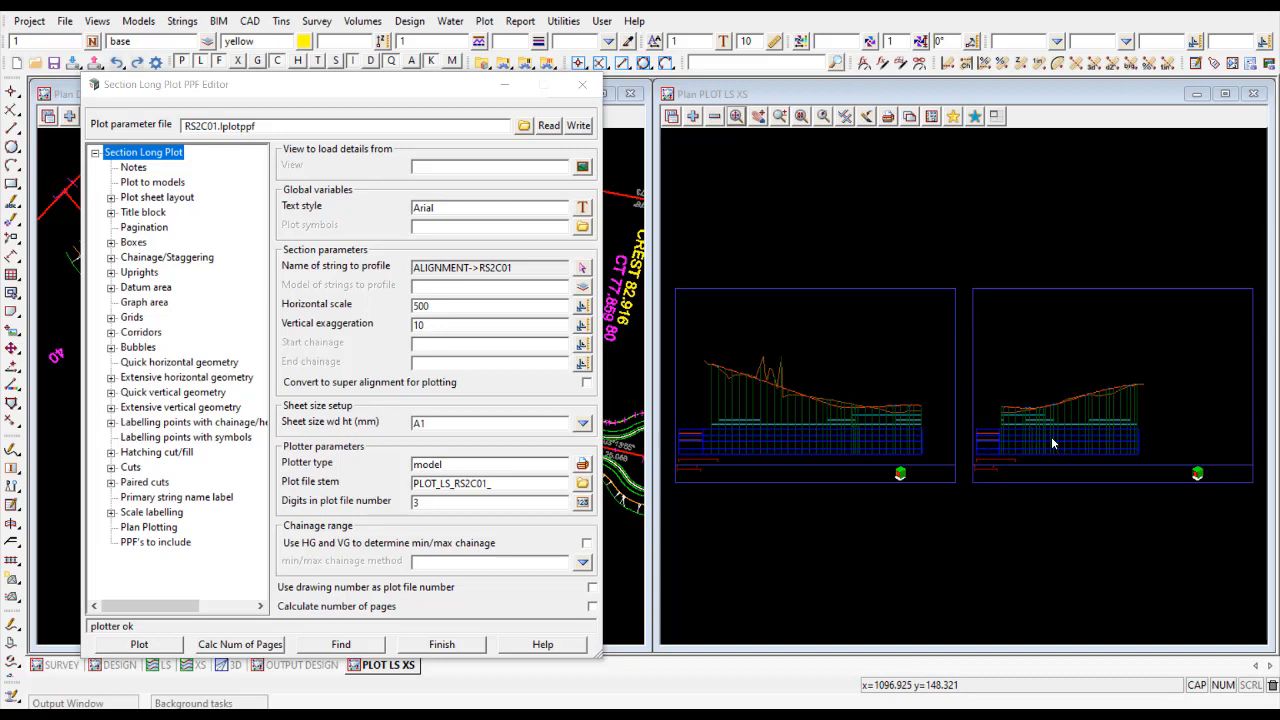
# - Set the plotter type to DWG unmapped and plot the long section with the file stem PLOT_LS_RS2C01_.dwg
pyautogui.click(582, 466)
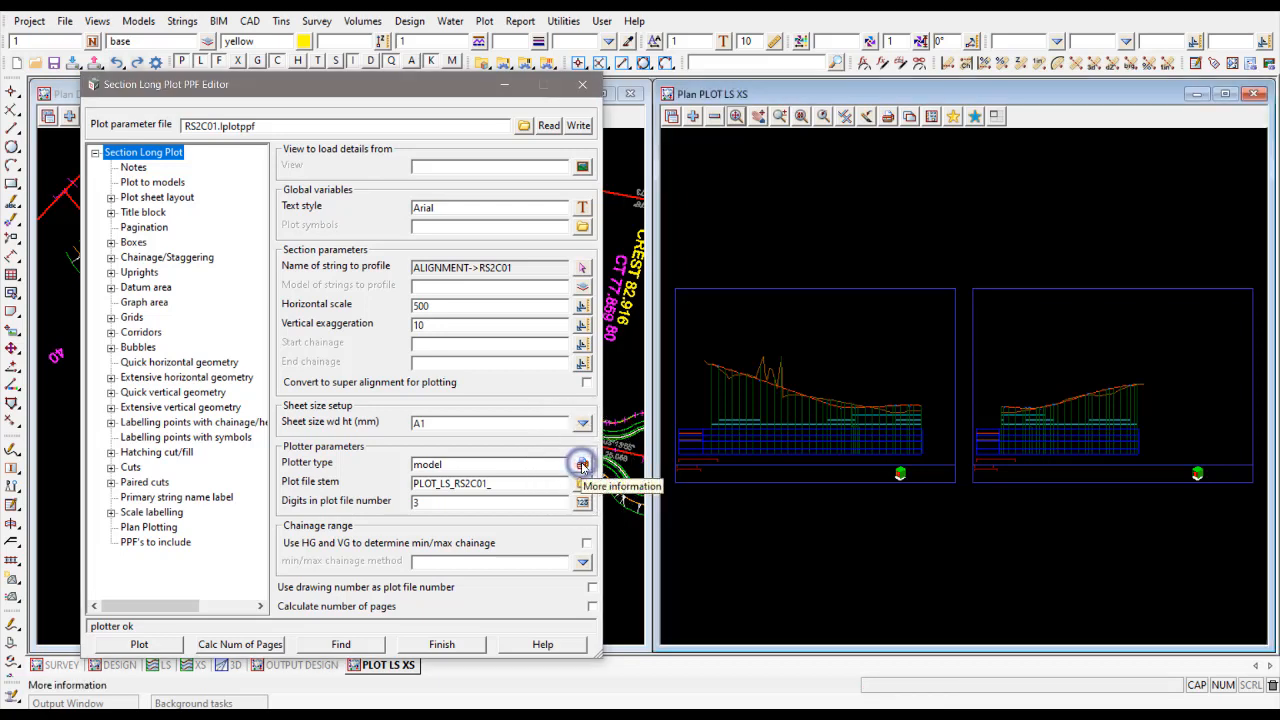
pyautogui.click(606, 254)
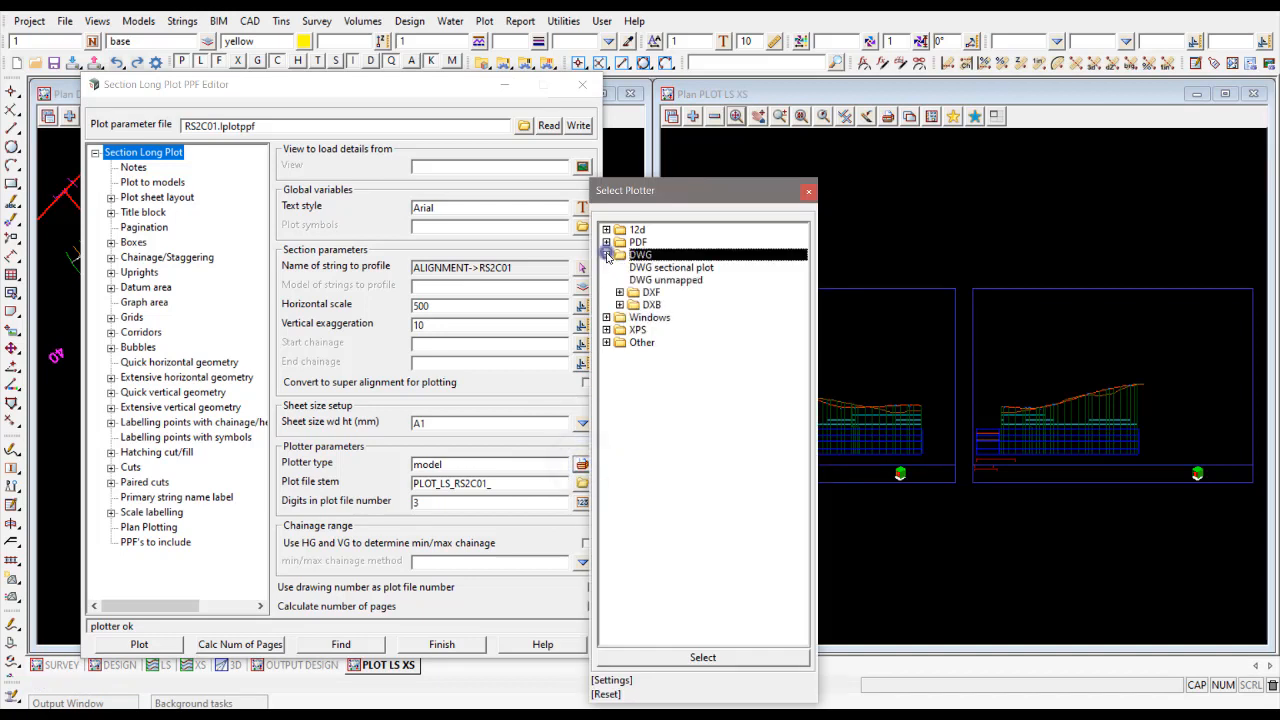
pyautogui.click(662, 281)
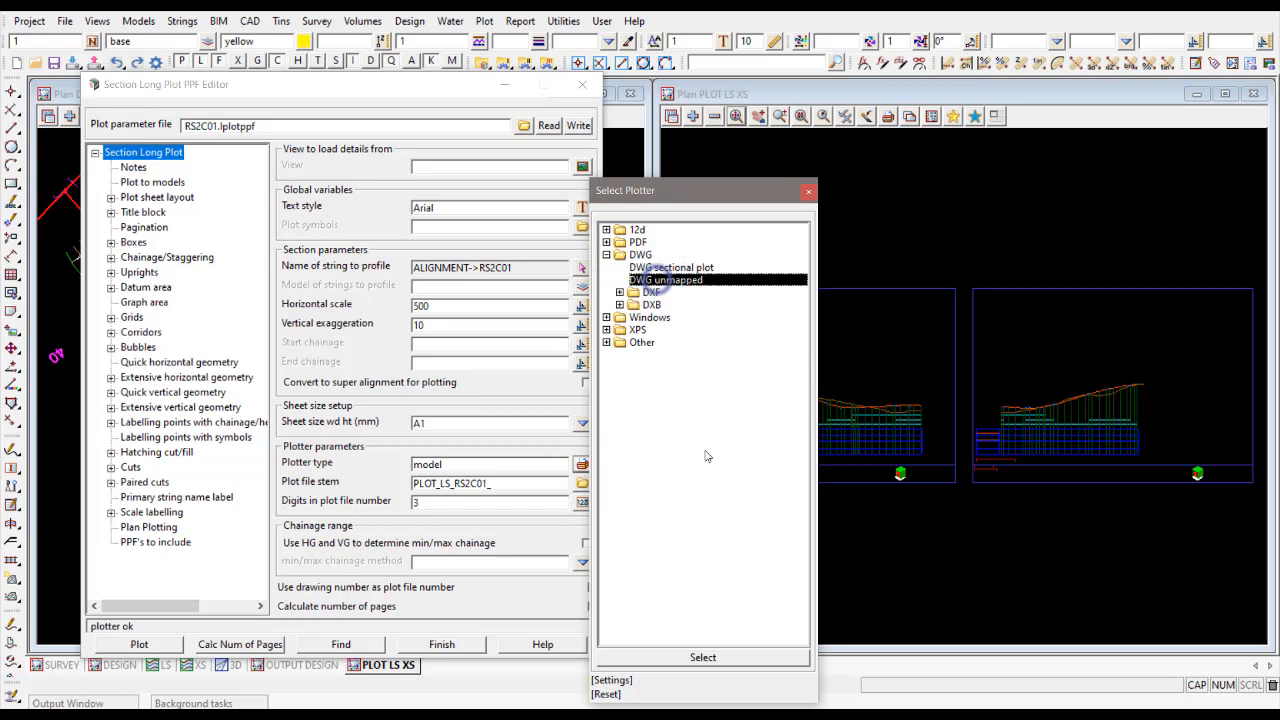
pyautogui.click(705, 658)
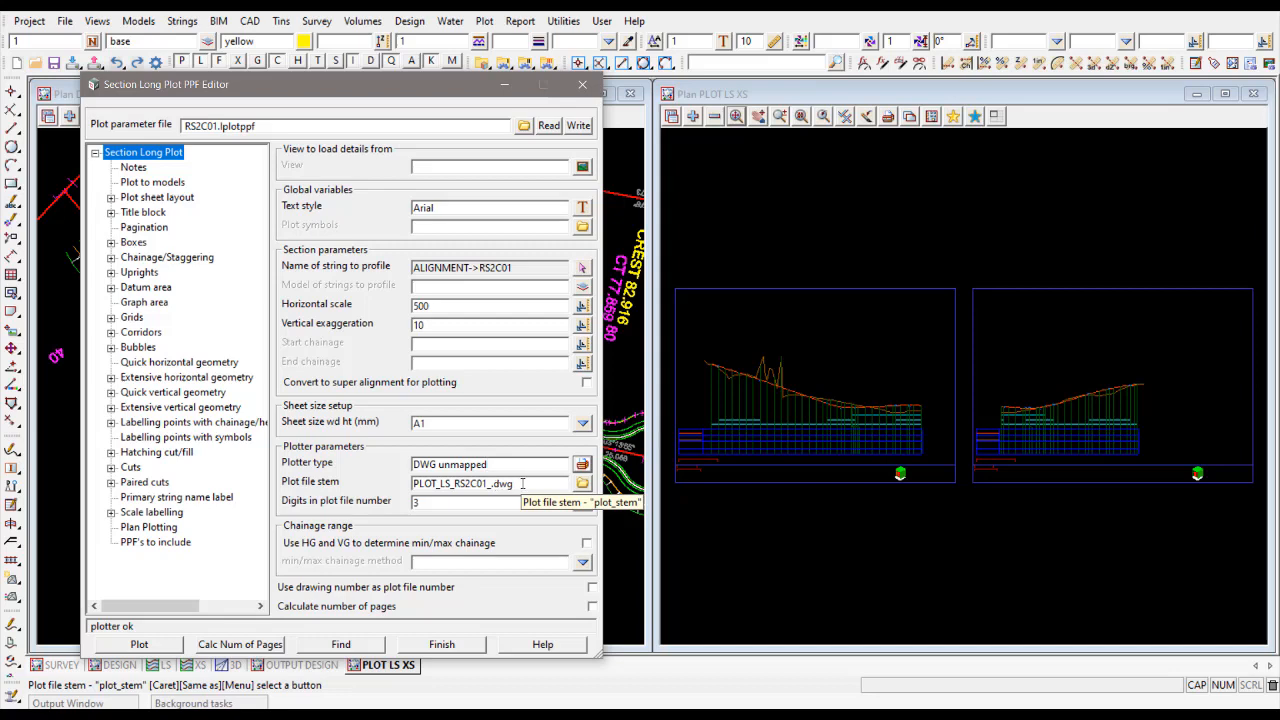
pyautogui.click(150, 645)
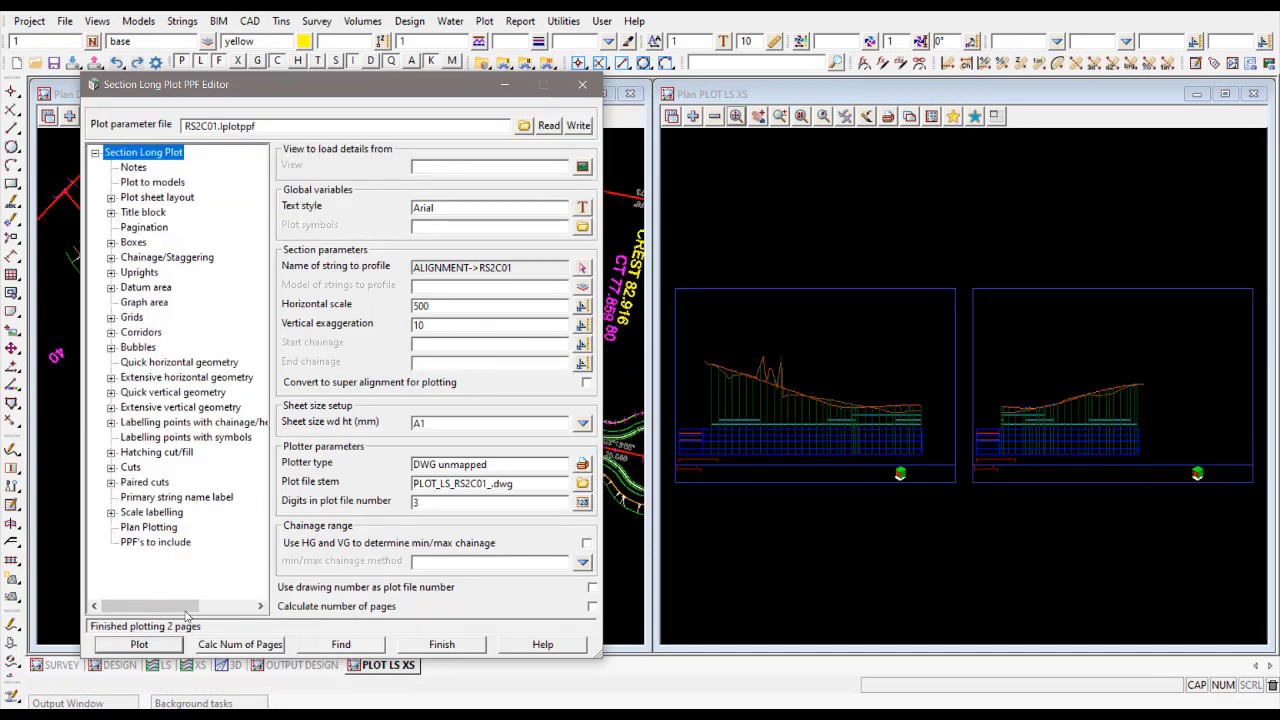
# - Switch to the DESIGN project folder in File Explorer and open PLOT_LS_RS2C01_001.dwg with BricsCAD
pyautogui.click(483, 65)
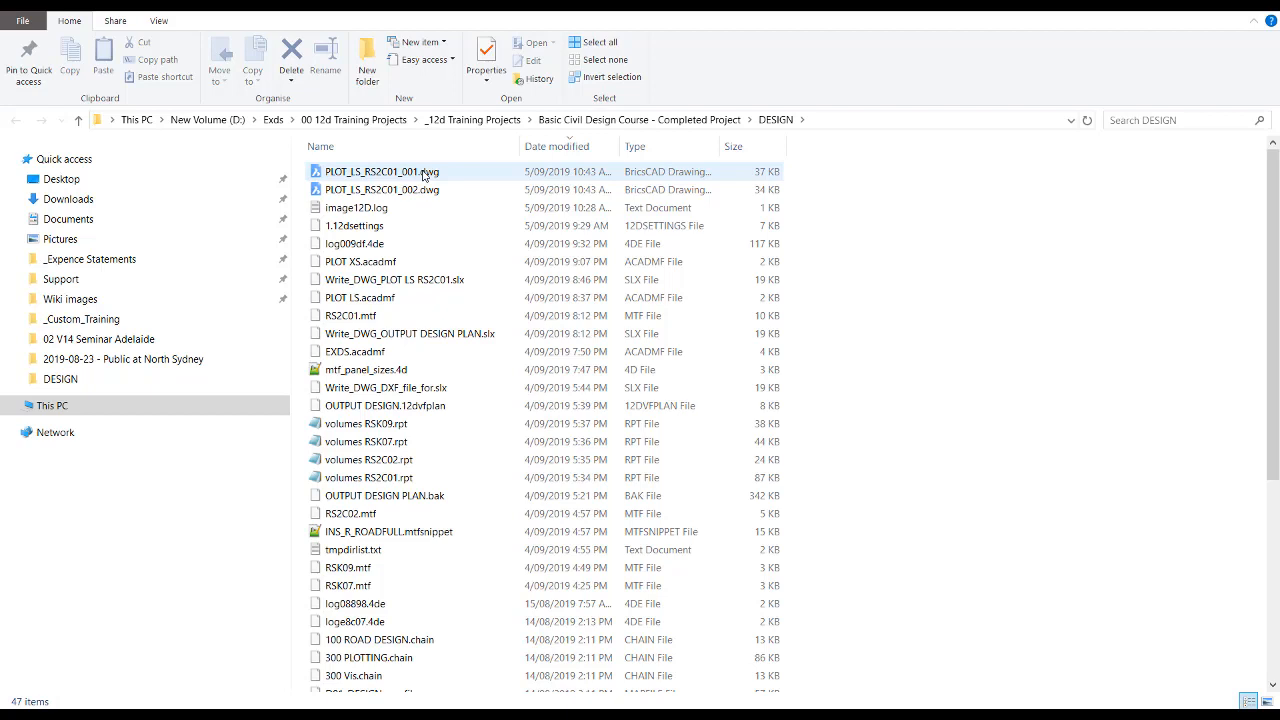
pyautogui.rightClick(424, 176)
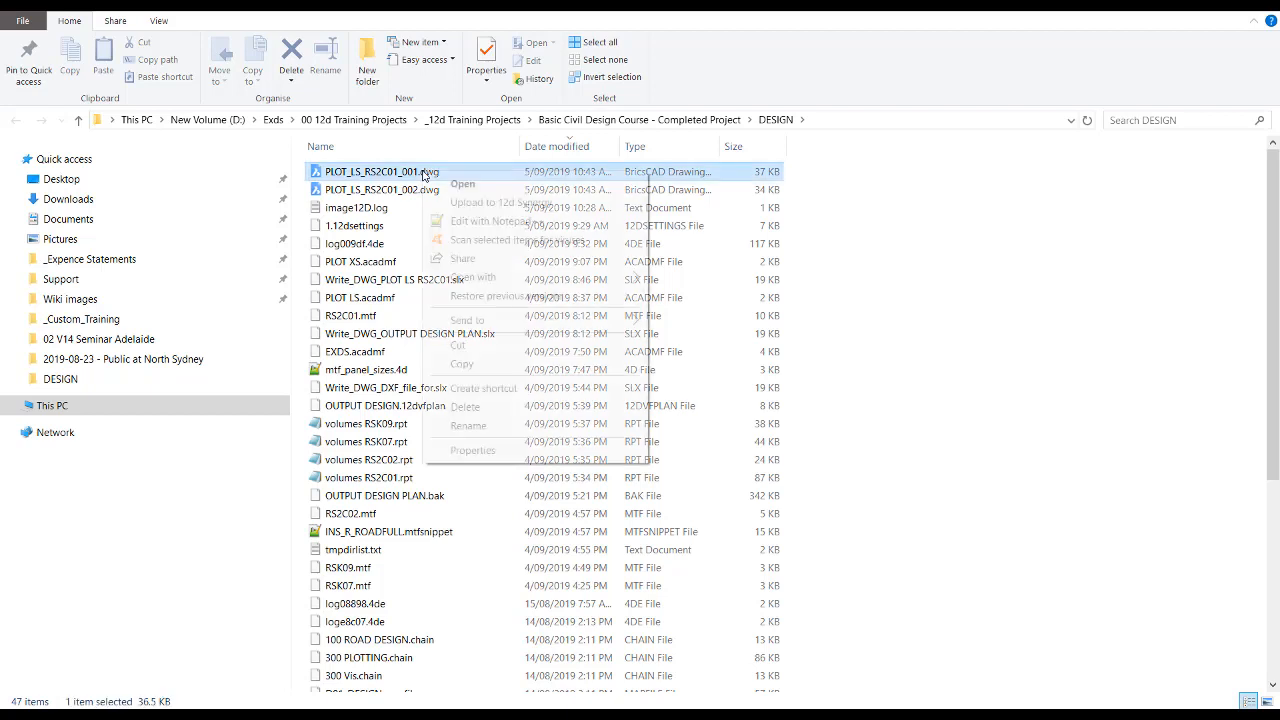
pyautogui.moveTo(519, 279)
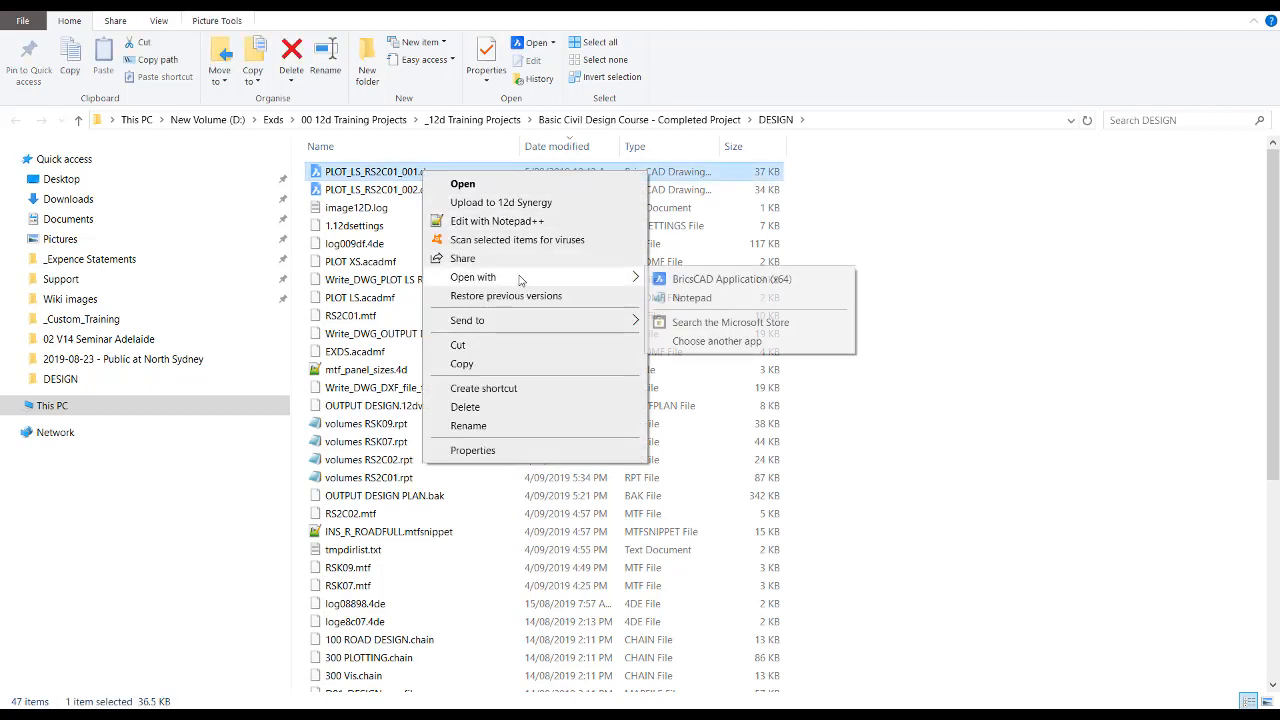
pyautogui.click(730, 279)
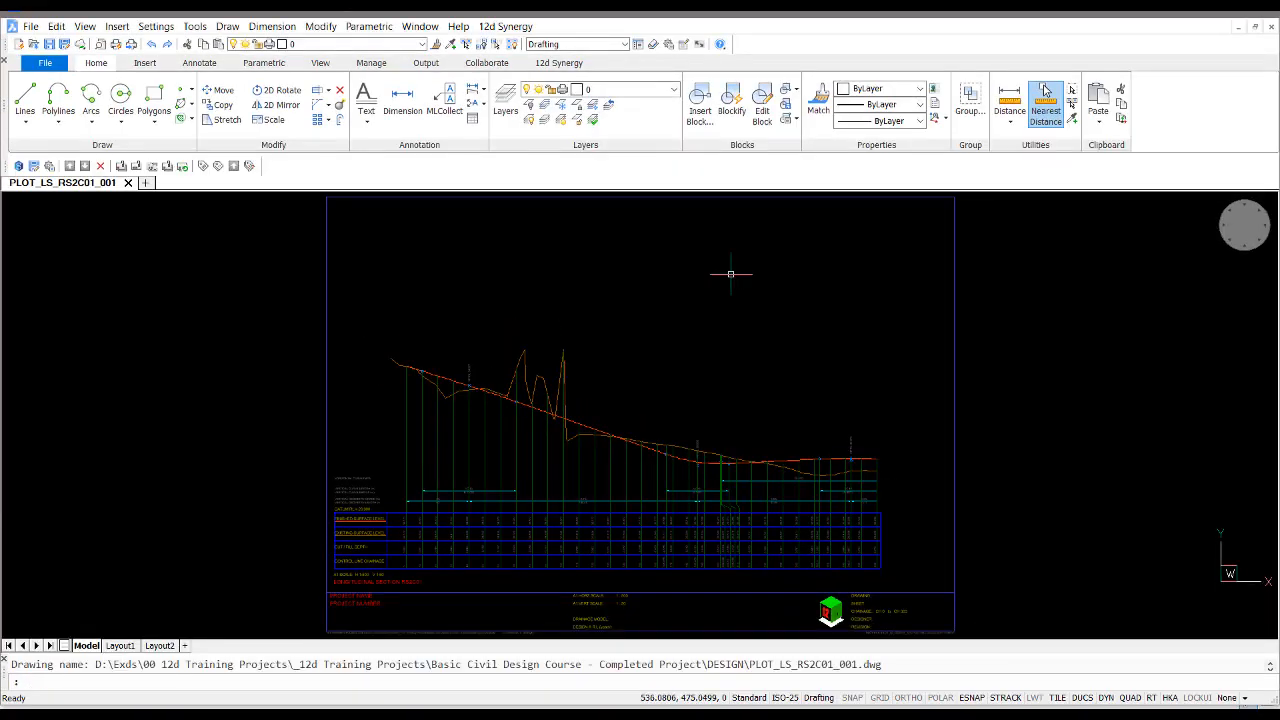
# - Inspect the data boxes and labels of the plotted long section drawing and review its layer list
pyautogui.moveTo(683, 312); pyautogui.dragTo(723, 229, button='middle')
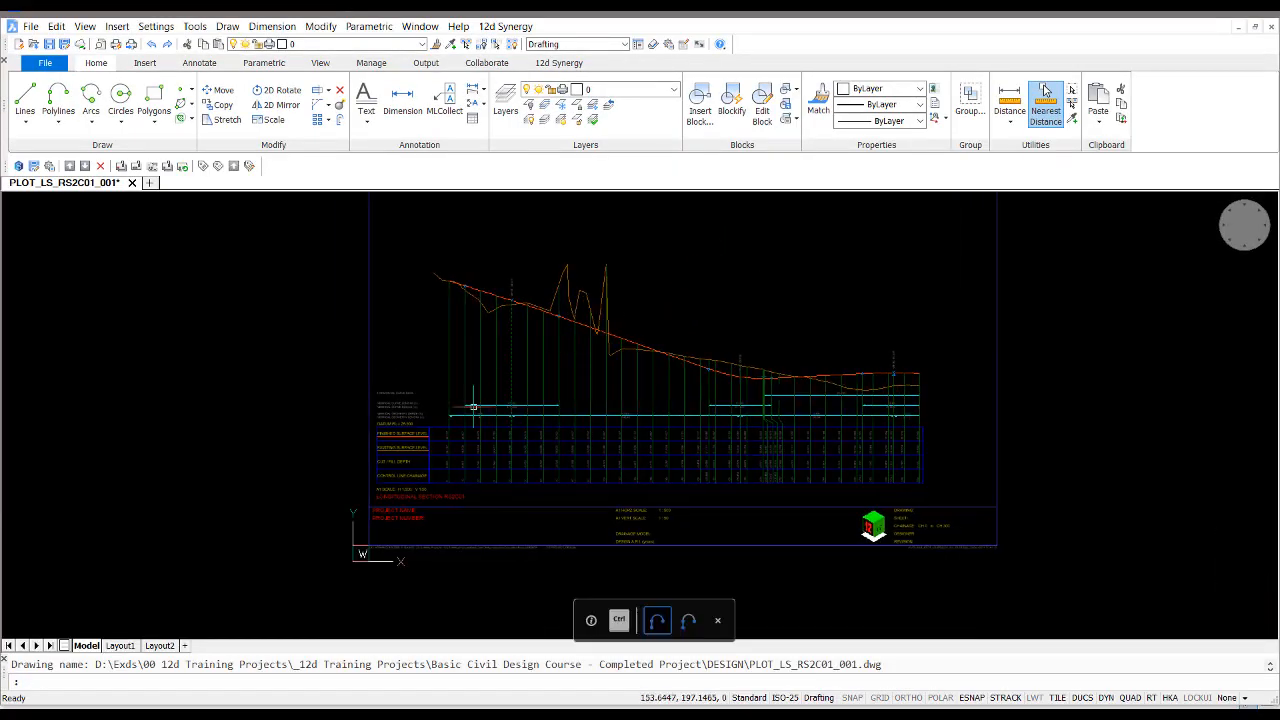
pyautogui.keyDown('ctrl'); pyautogui.scroll(2, 465, 455); pyautogui.keyUp('ctrl')
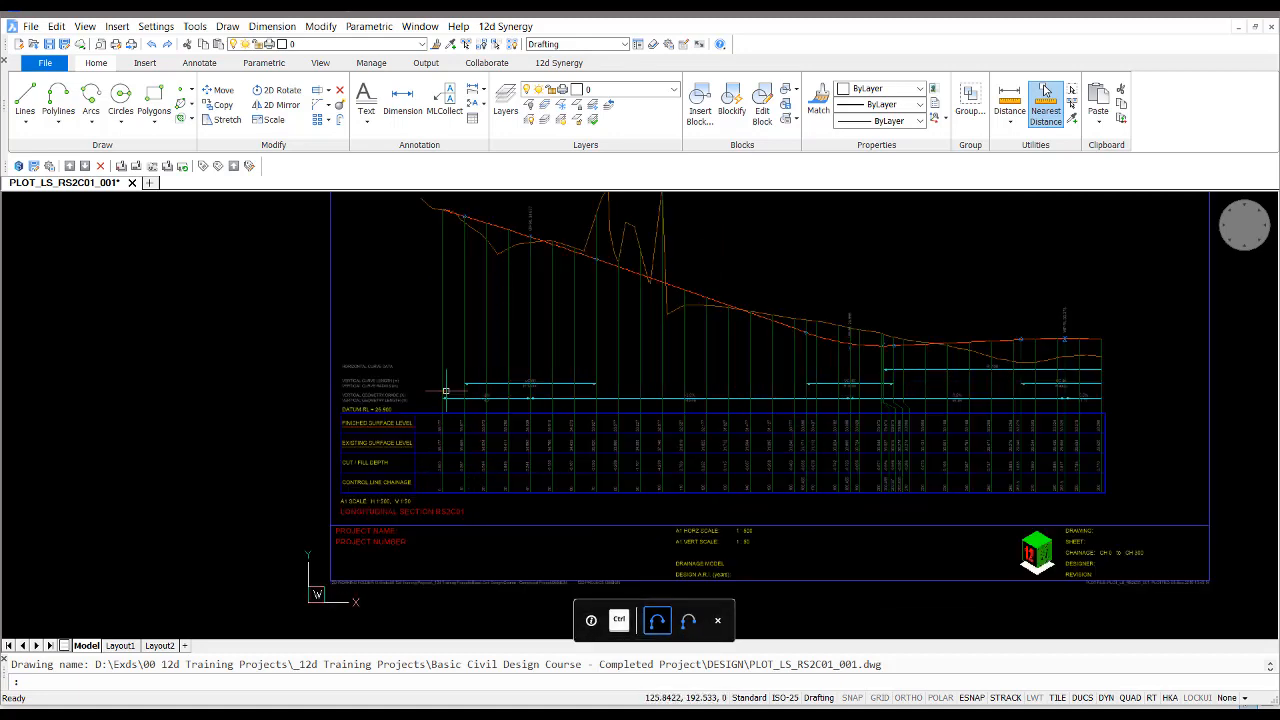
pyautogui.keyDown('ctrl'); pyautogui.scroll(2, 428, 390); pyautogui.keyUp('ctrl')
pyautogui.moveTo(426, 388); pyautogui.dragTo(440, 333, button='middle')
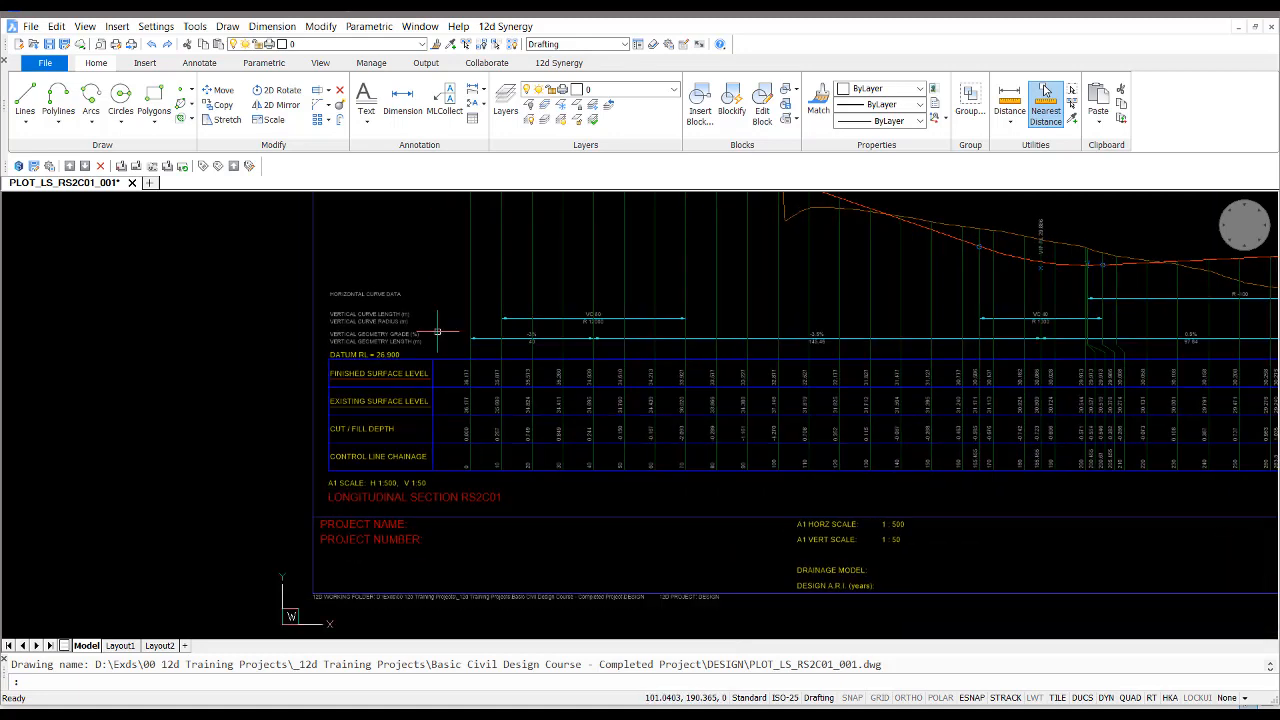
pyautogui.keyDown('ctrl'); pyautogui.scroll(2, 446, 333); pyautogui.keyUp('ctrl')
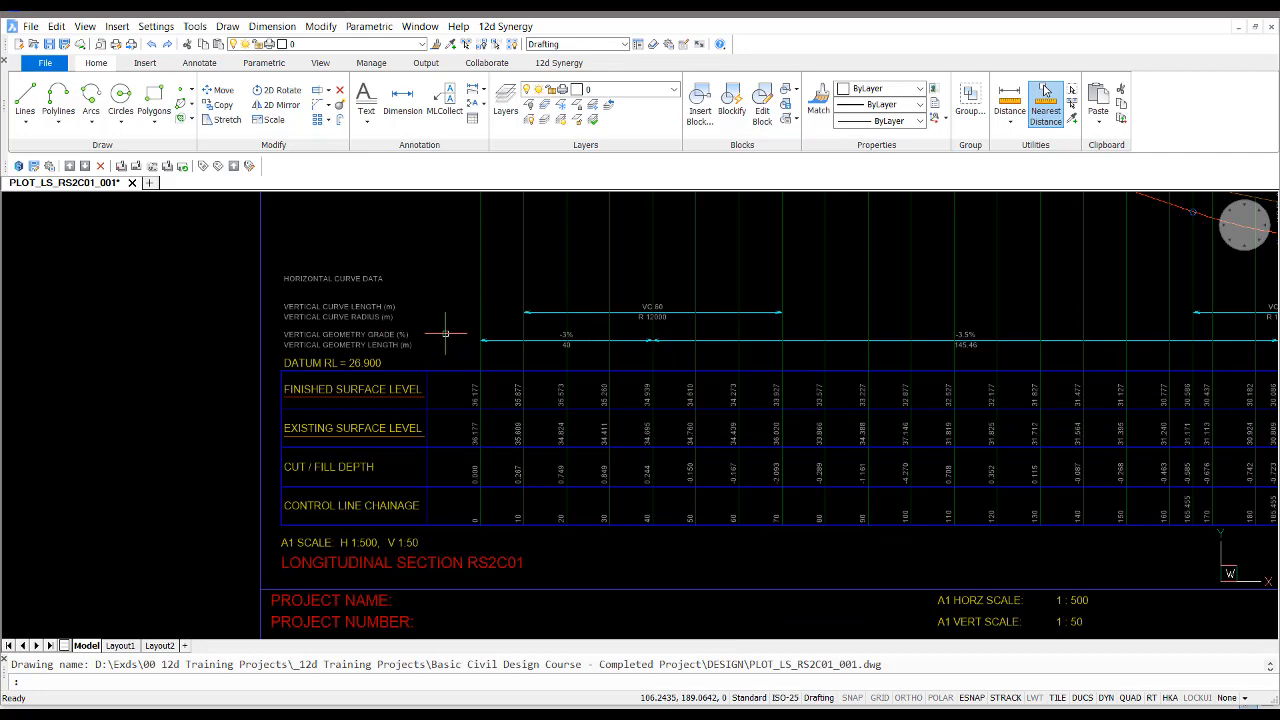
pyautogui.moveTo(434, 346); pyautogui.dragTo(403, 349, button='middle')
pyautogui.press('Escape')
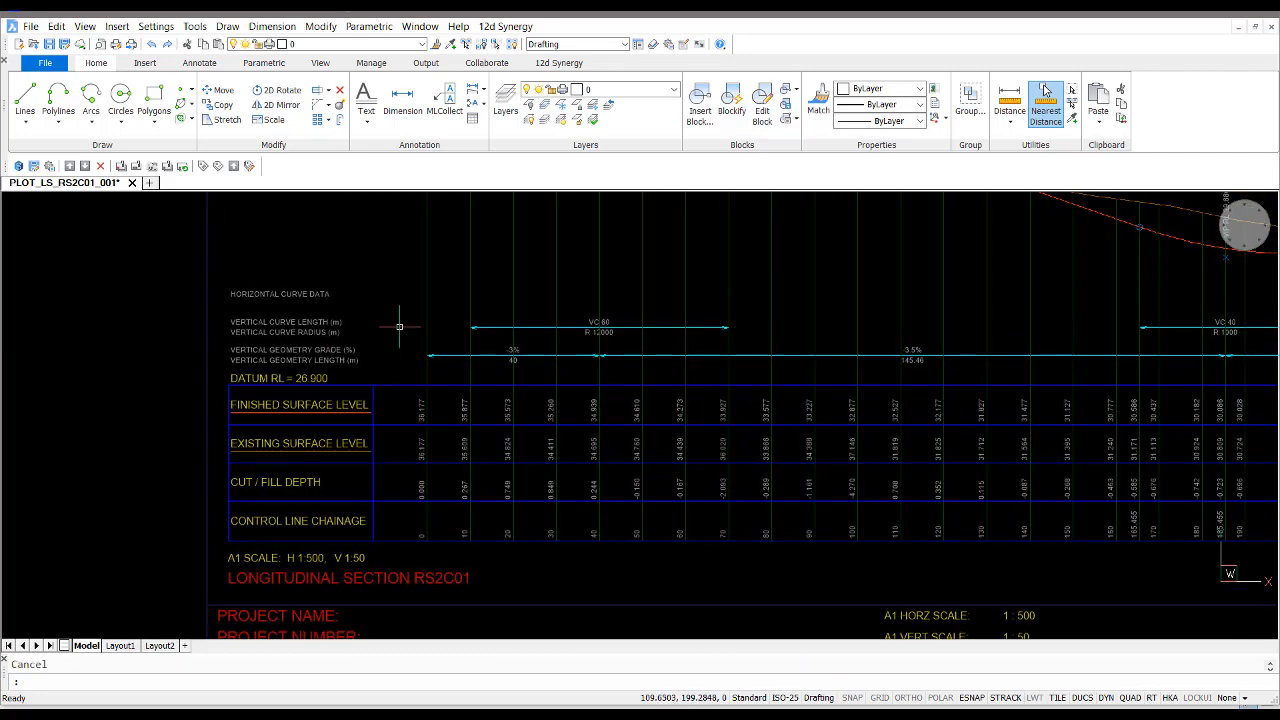
pyautogui.write('LA')
pyautogui.press('Return')
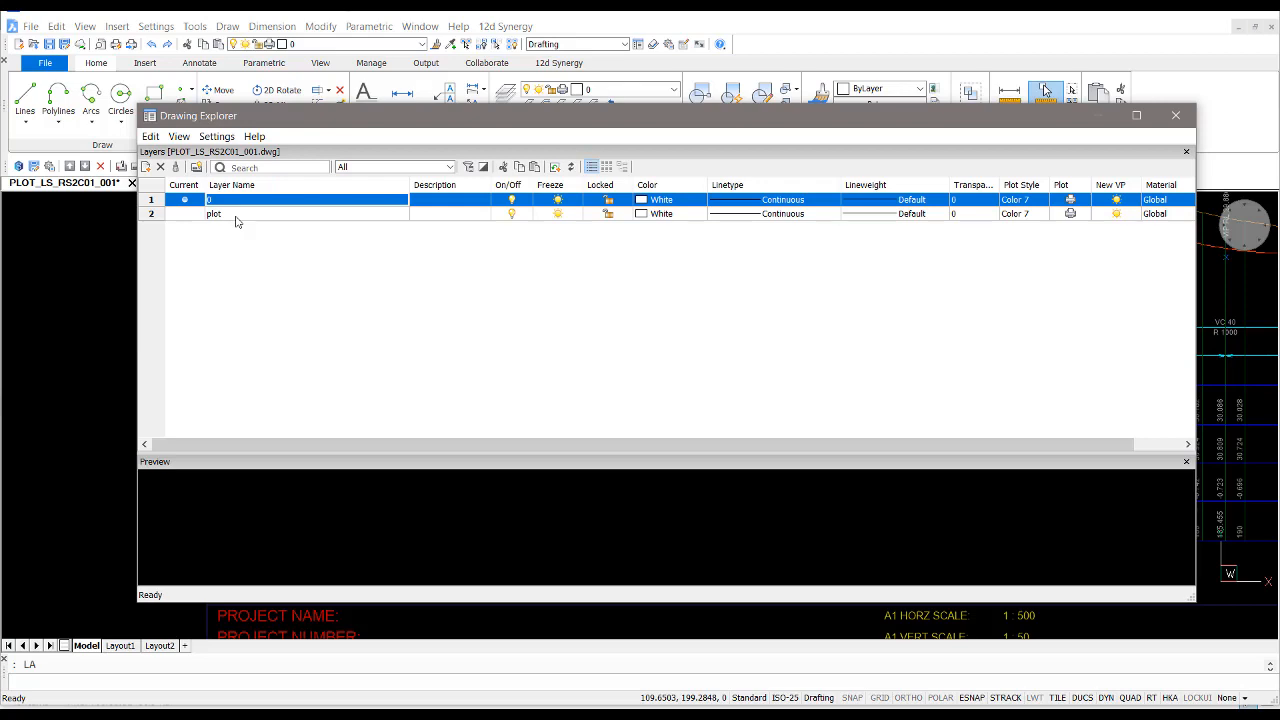
pyautogui.click(1176, 116)
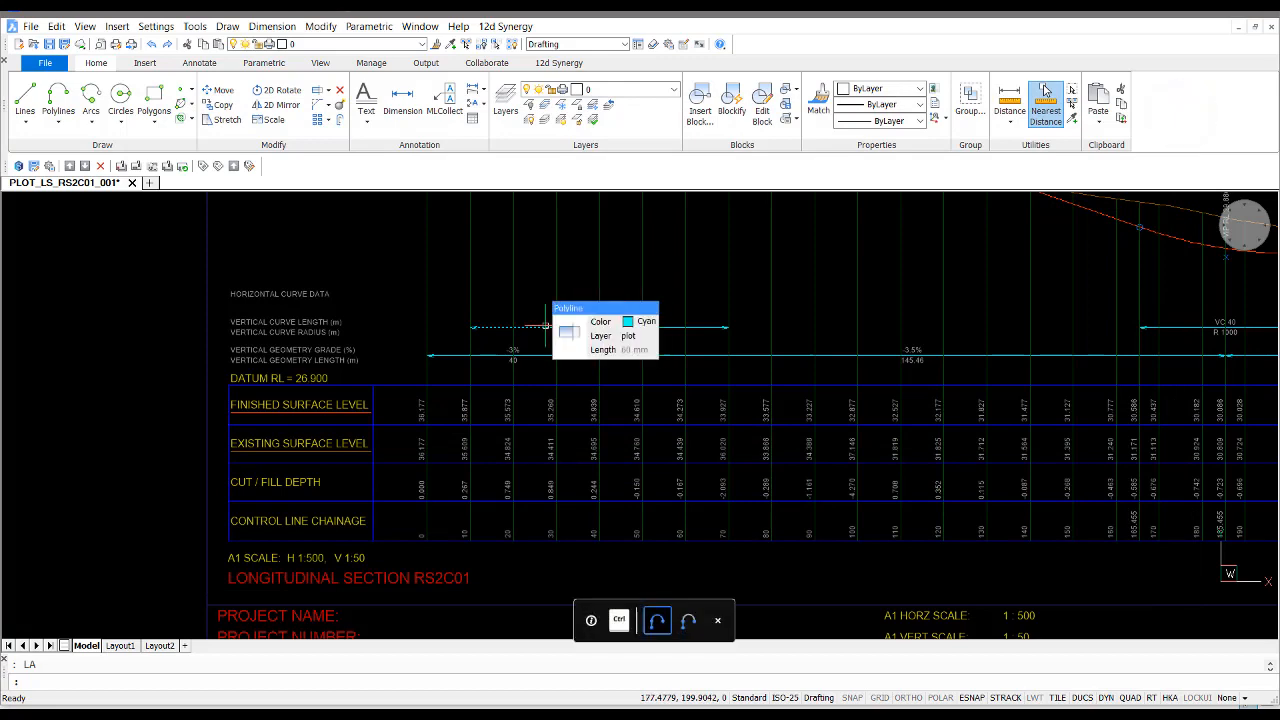
# - View the full extents of the sheet and close the drawing without saving changes
pyautogui.middleClick(546, 310)
pyautogui.middleClick(546, 310)
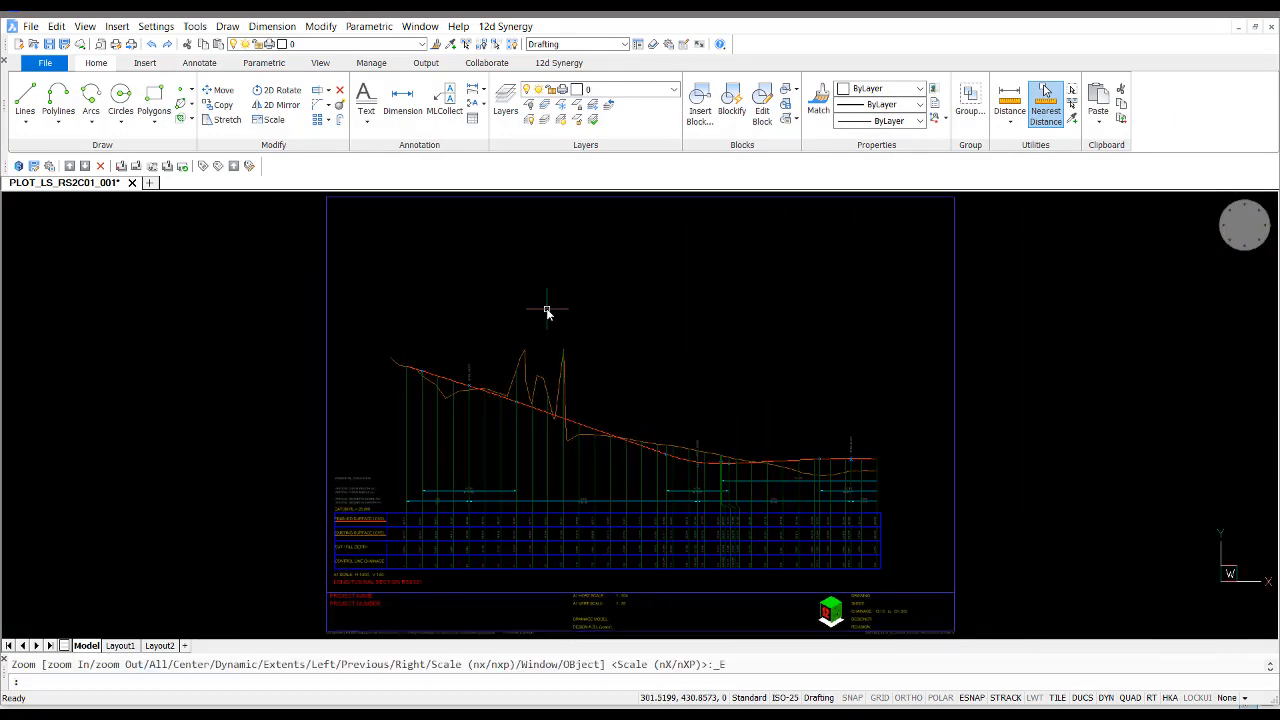
pyautogui.press('ctrl')
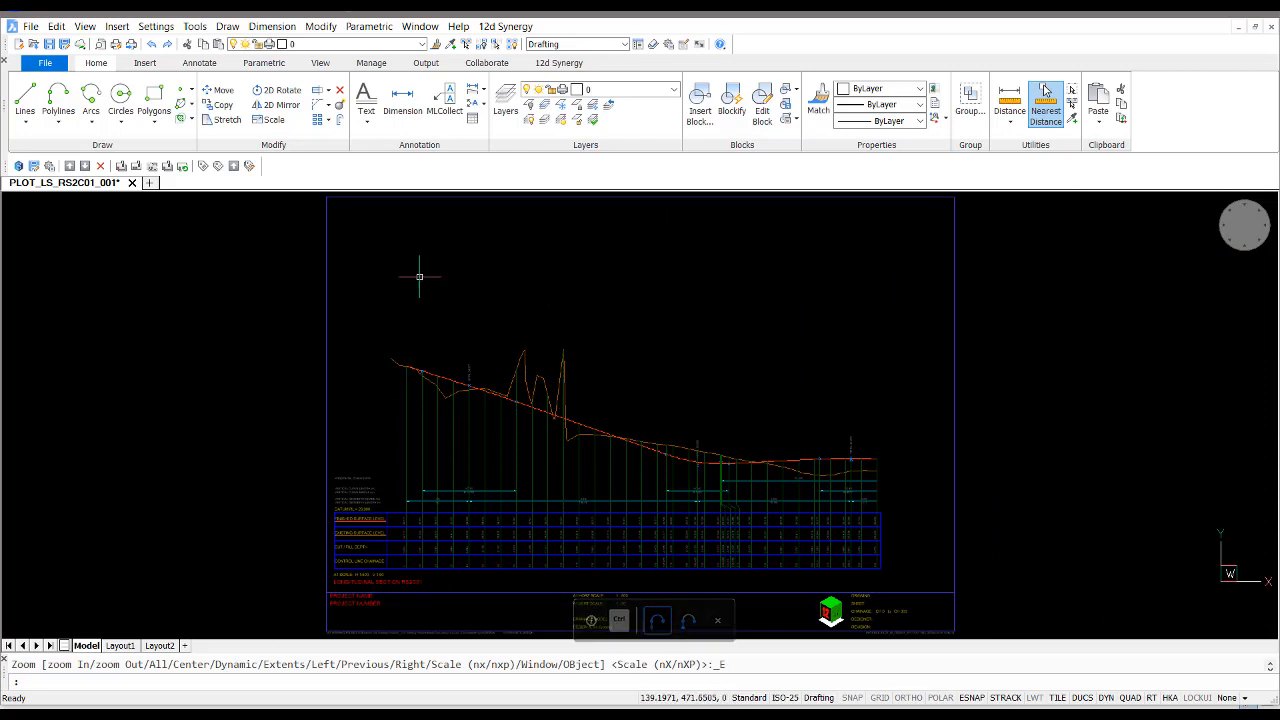
pyautogui.click(131, 182)
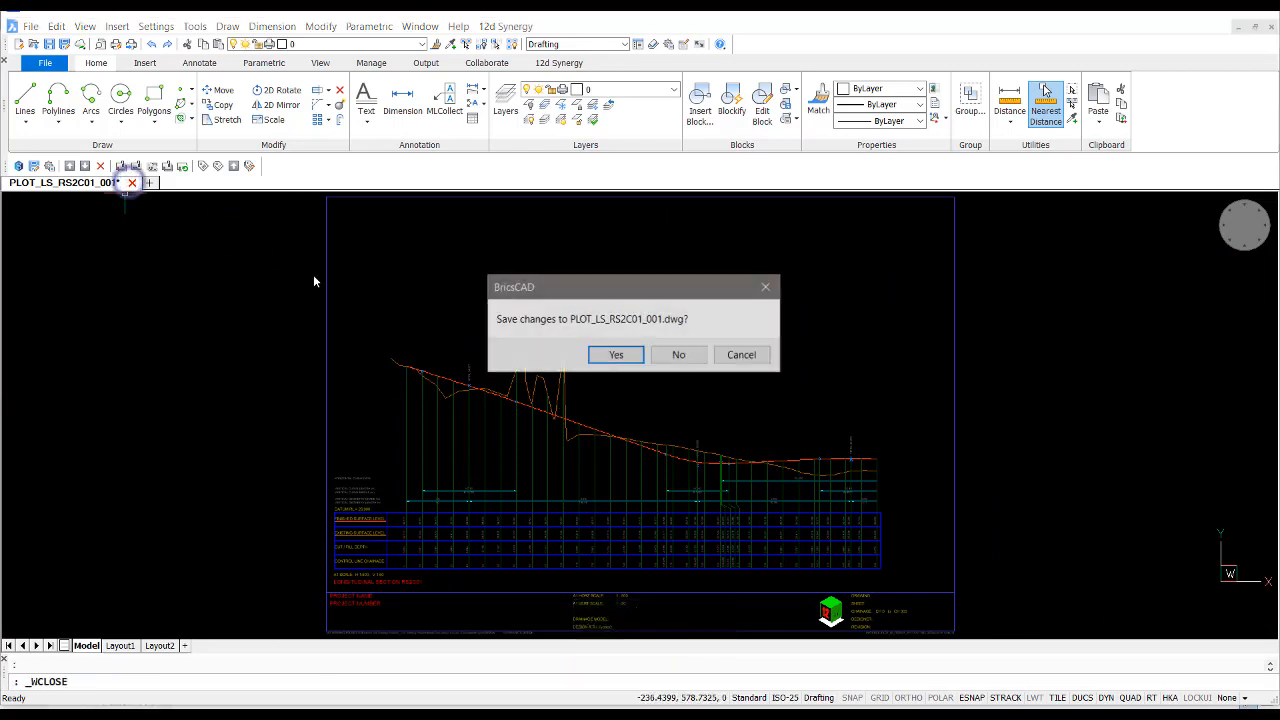
pyautogui.click(681, 356)
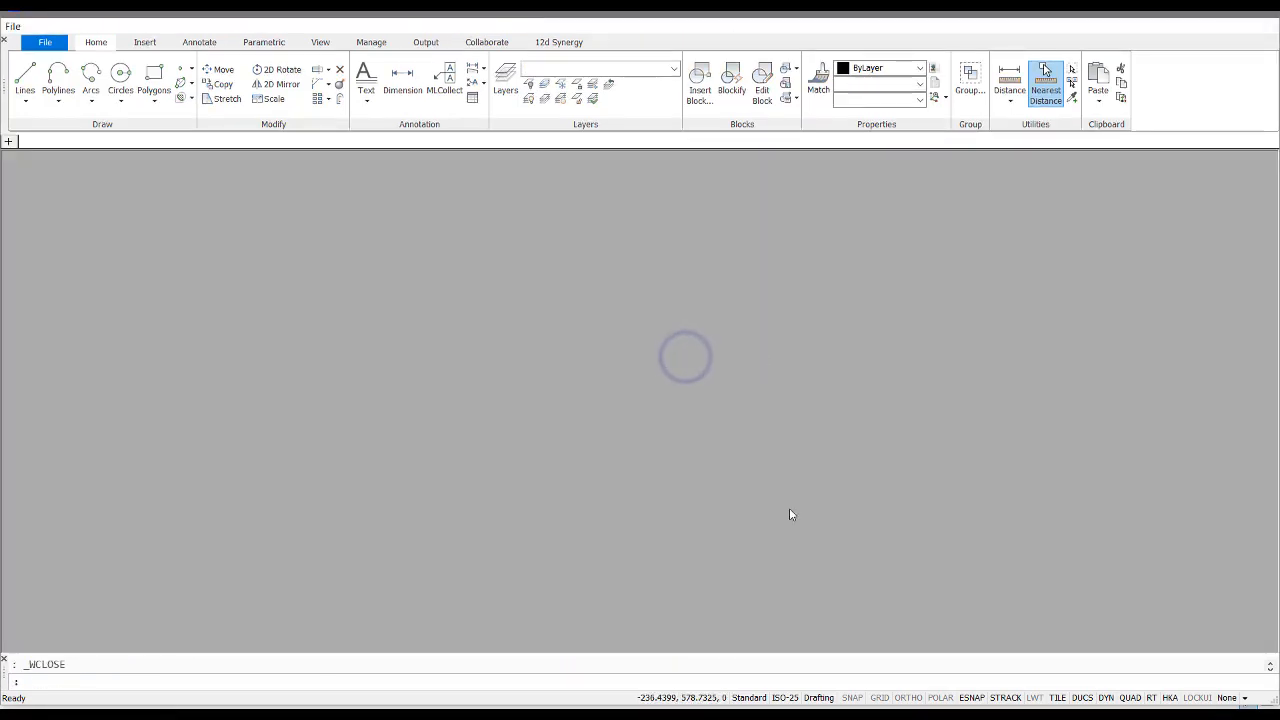
# - Return to the Section Long Plot editor in 12d Model, set the plotter type to DWG sectional plot and plot the long section
pyautogui.click(657, 695)
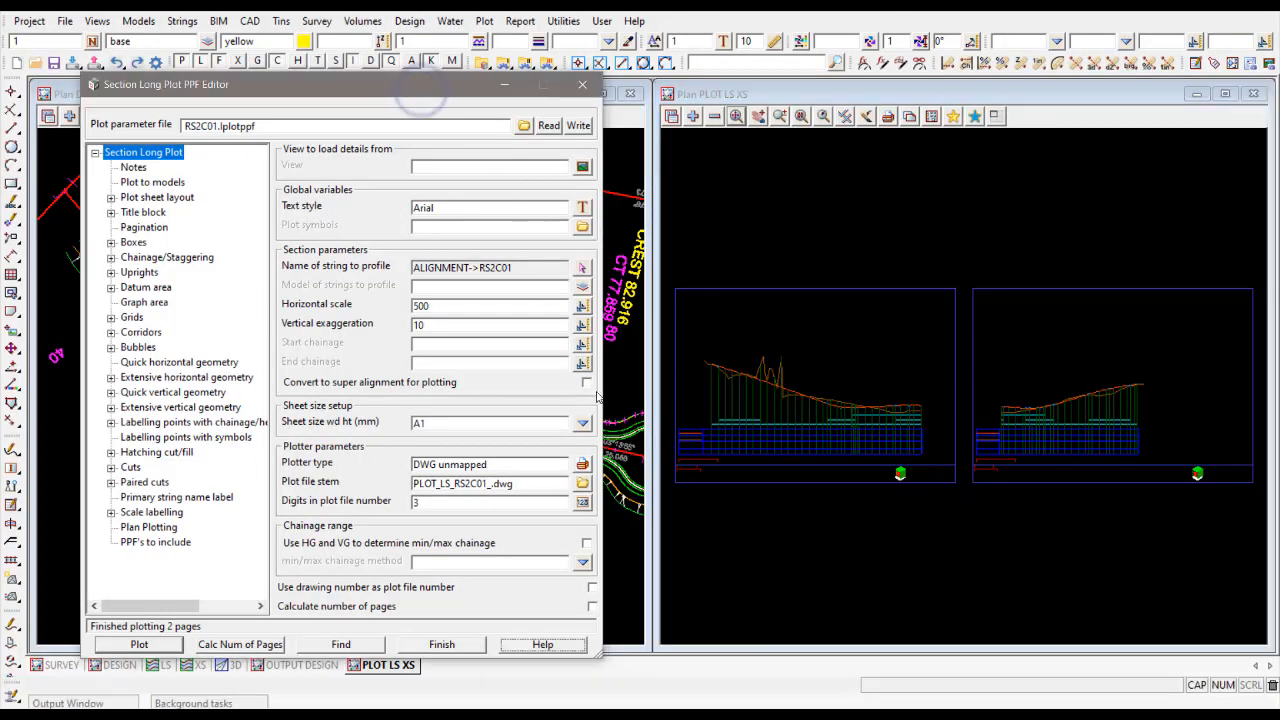
pyautogui.click(581, 465)
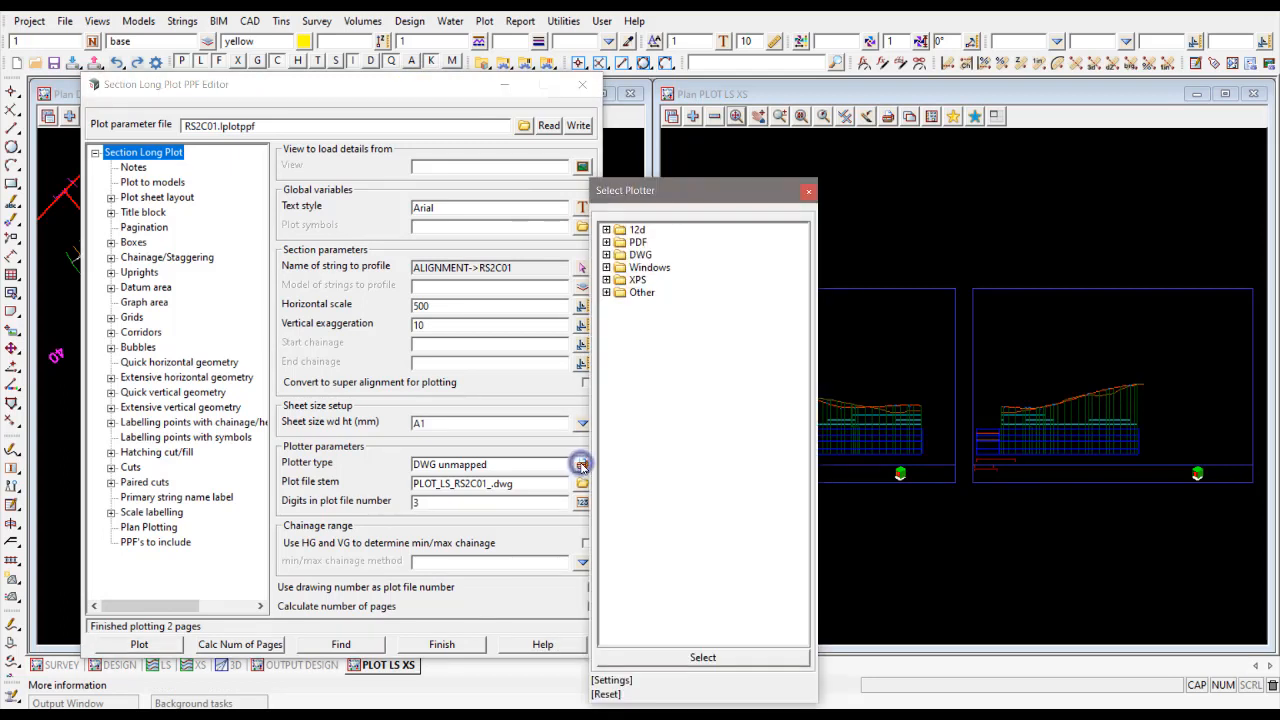
pyautogui.click(606, 255)
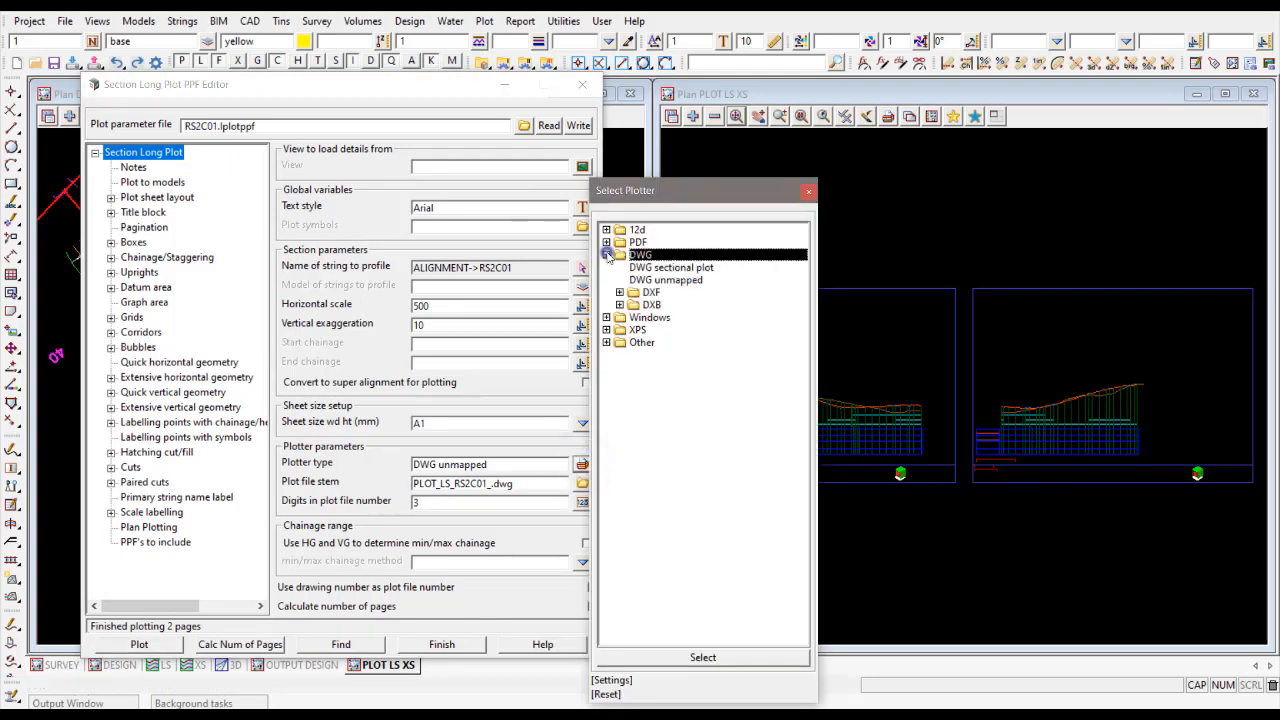
pyautogui.click(686, 267)
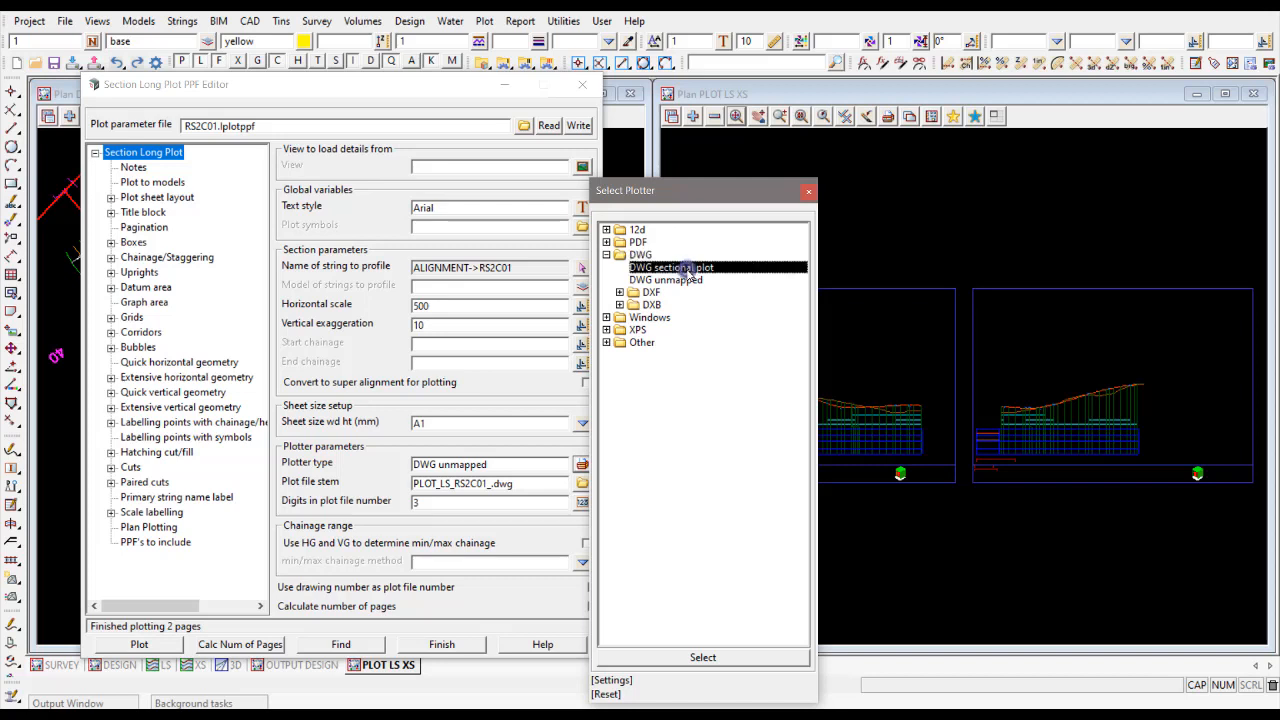
pyautogui.click(704, 658)
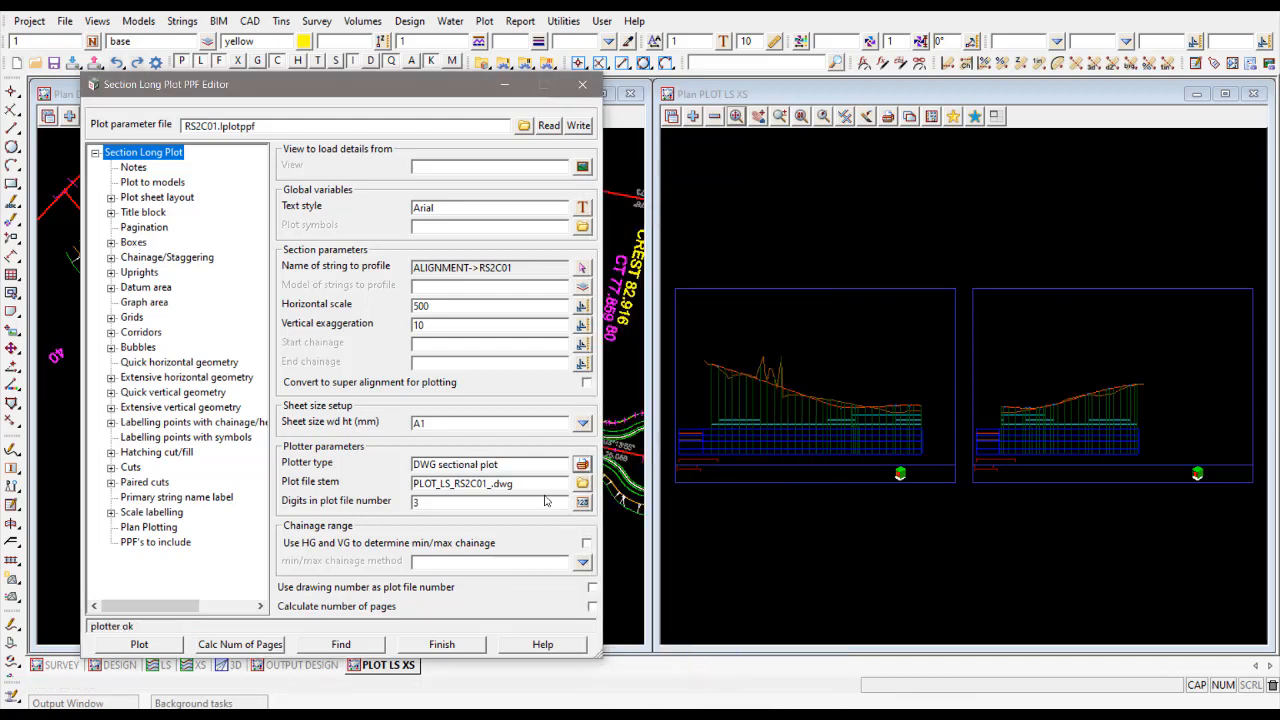
pyautogui.click(131, 647)
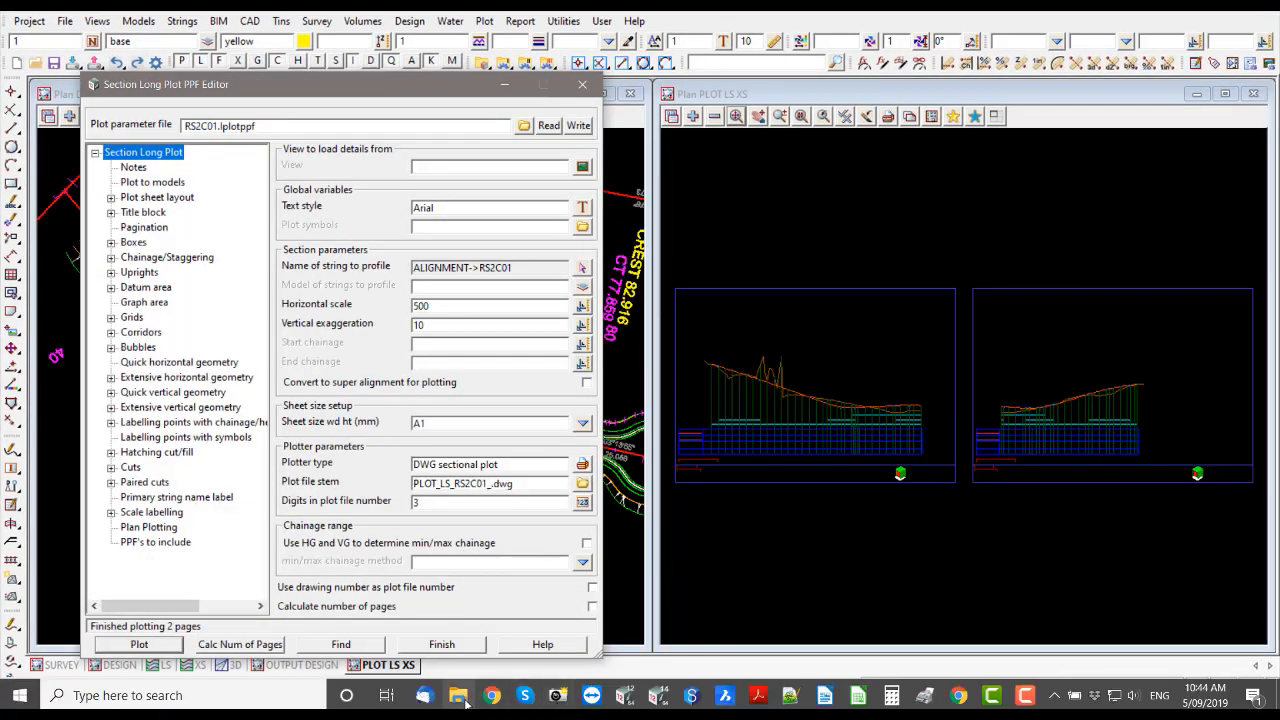
# - Switch to File Explorer and open the replotted PLOT_LS_RS2C01_001.dwg with BricsCAD
pyautogui.click(459, 695)
pyautogui.click(416, 173)
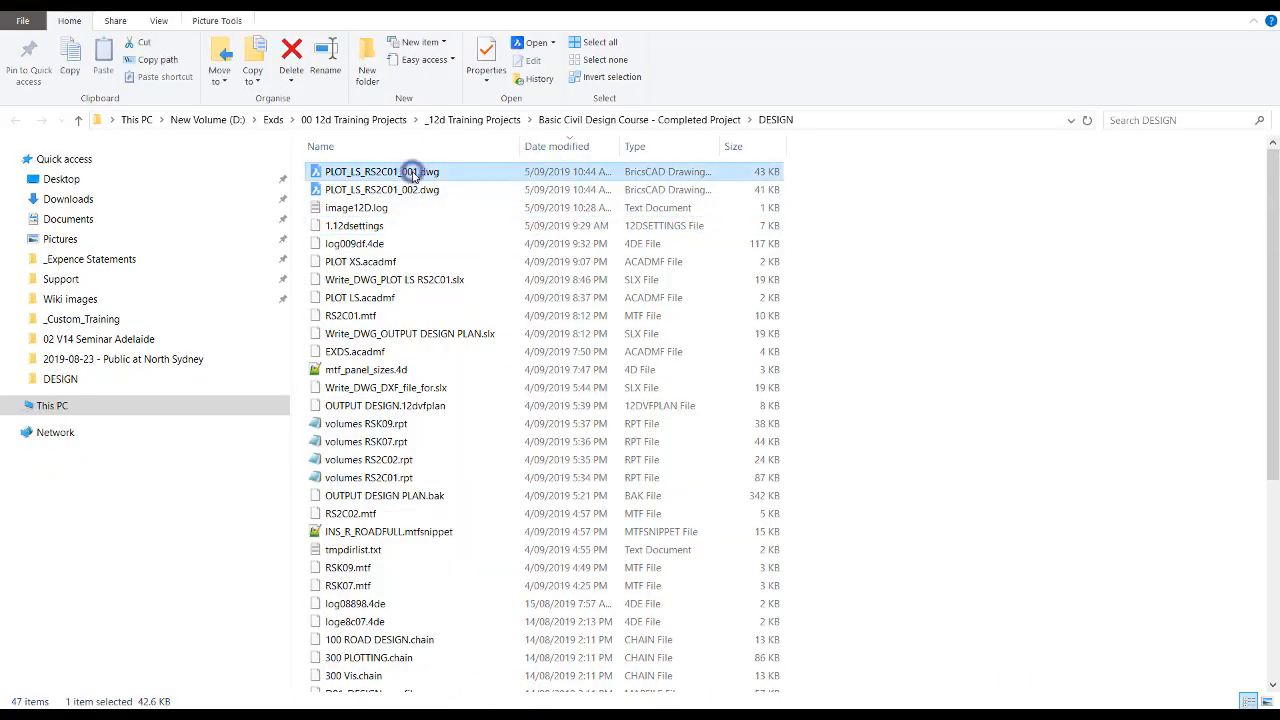
pyautogui.rightClick(414, 175)
pyautogui.moveTo(506, 282)
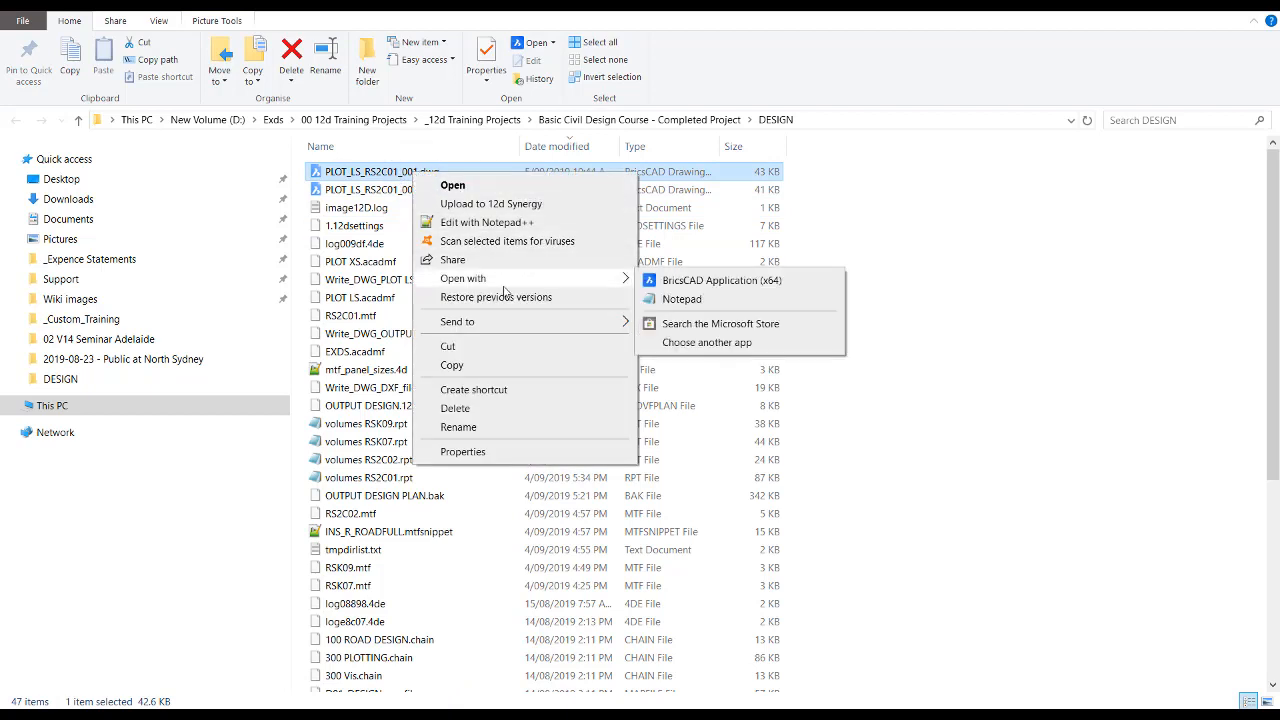
pyautogui.click(720, 281)
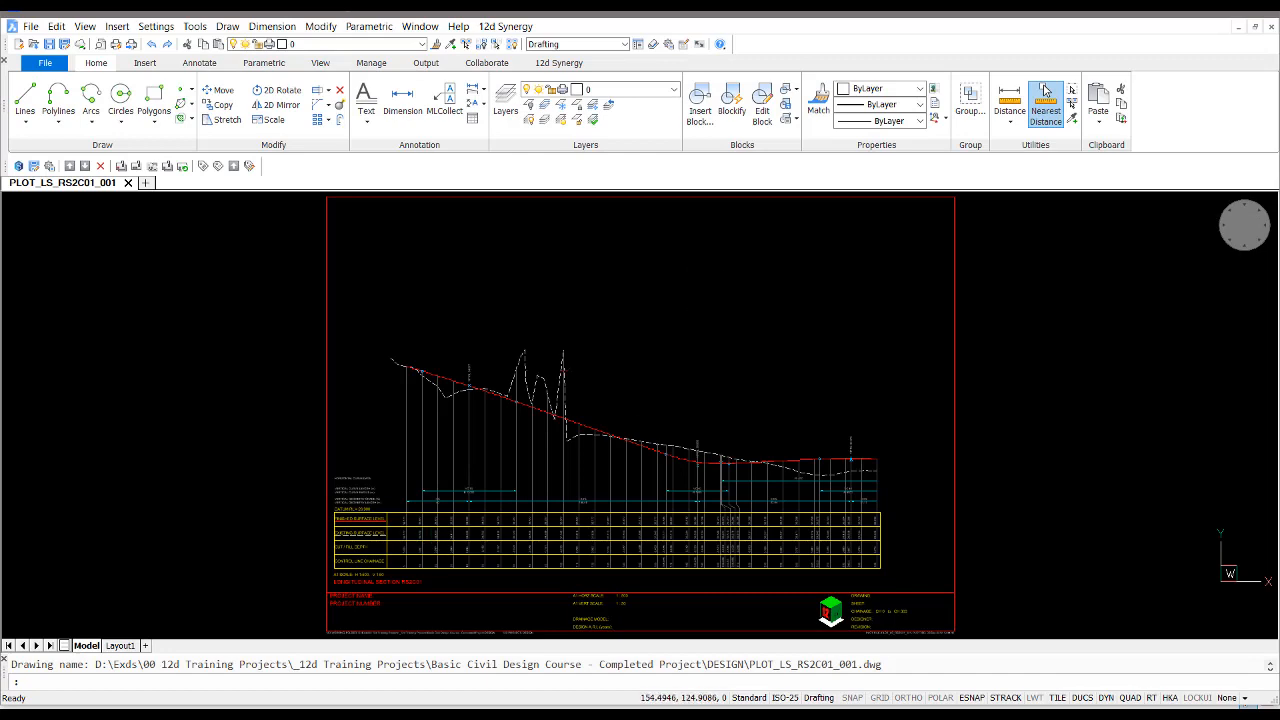
# - Inspect the data boxes and labels of the replotted long section and review the drawing's layer list
pyautogui.keyDown('ctrl'); pyautogui.scroll(-3, 449, 471); pyautogui.keyUp('ctrl')
pyautogui.keyDown('ctrl'); pyautogui.scroll(3, 424, 425); pyautogui.keyUp('ctrl')
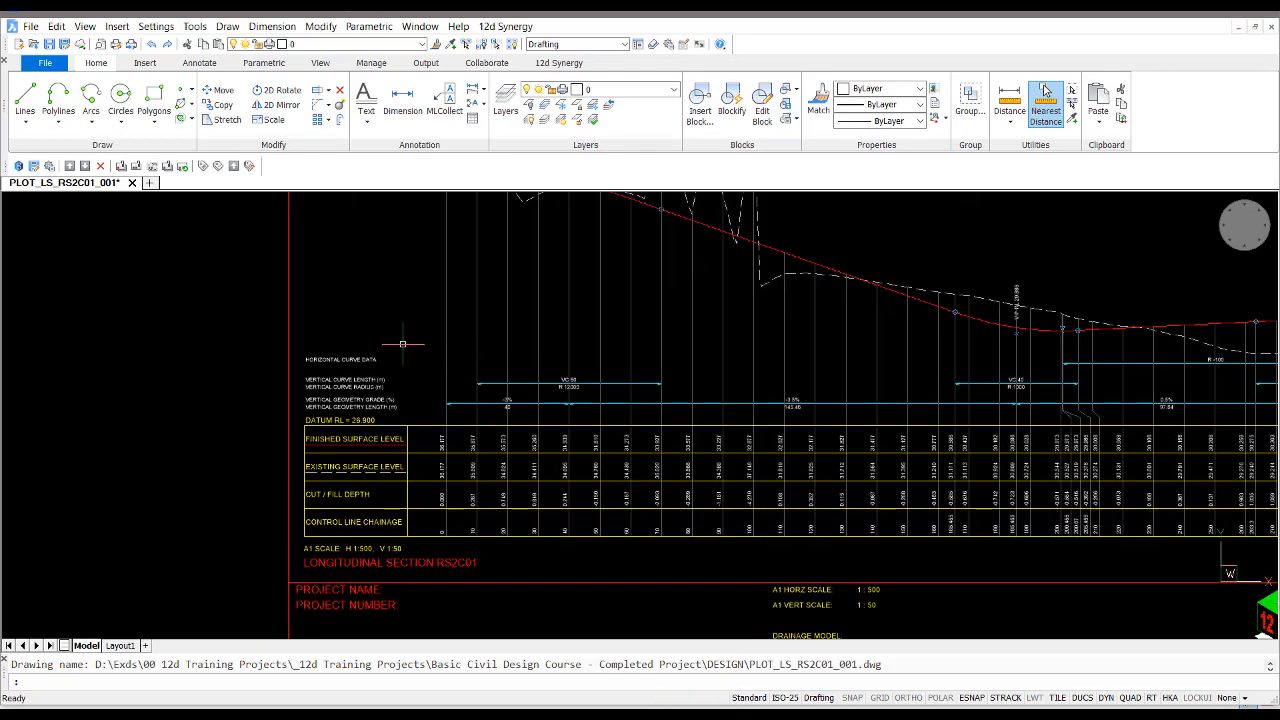
pyautogui.moveTo(414, 349); pyautogui.dragTo(415, 375, button='middle')
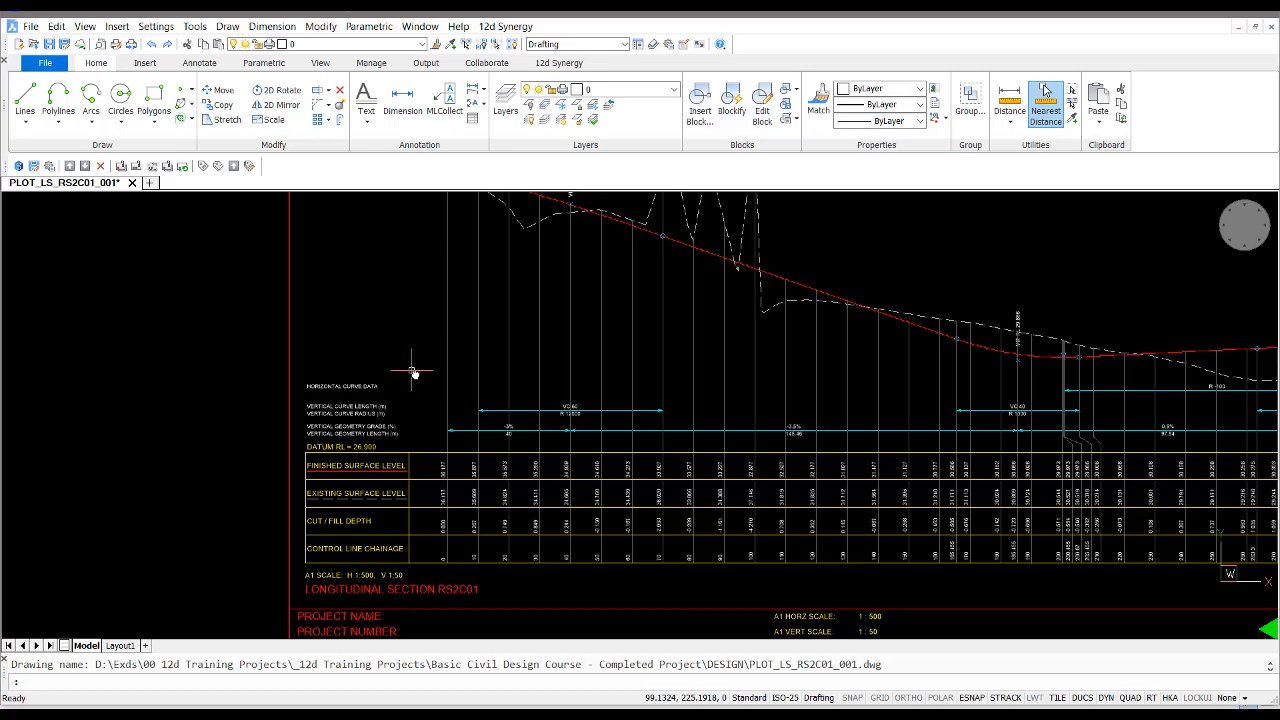
pyautogui.moveTo(413, 372); pyautogui.dragTo(422, 345, button='middle')
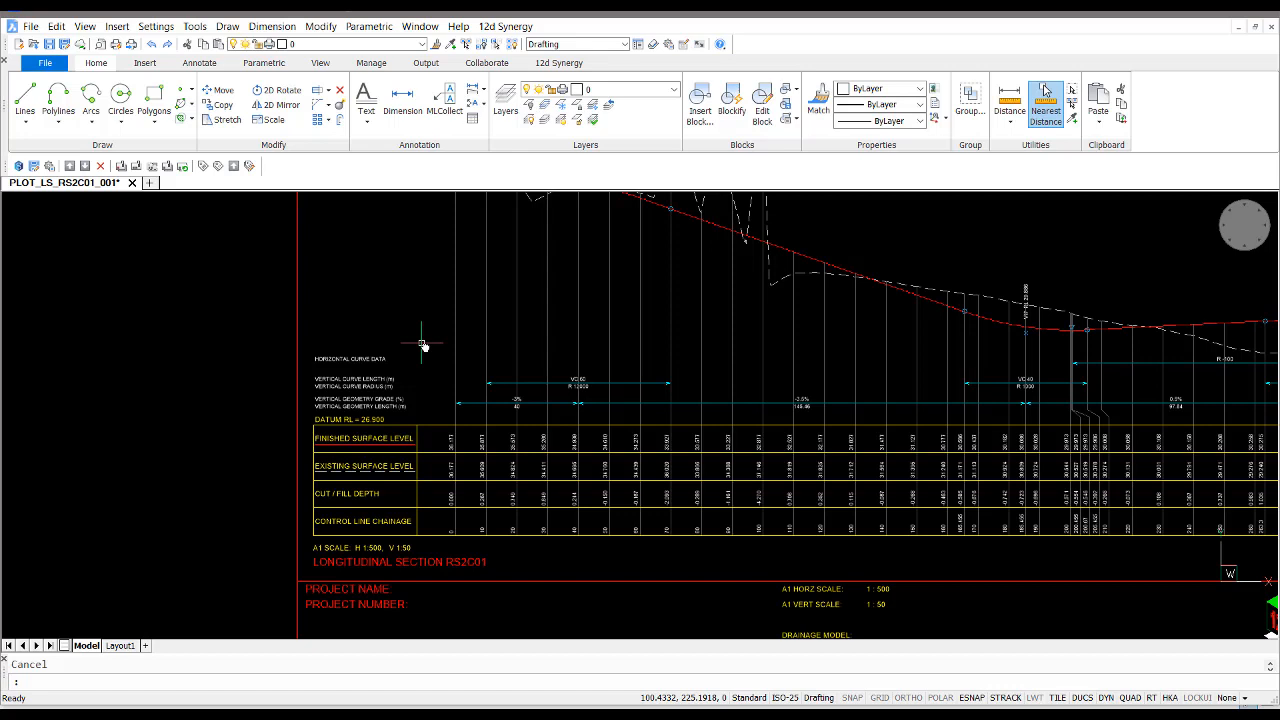
pyautogui.press('Return')
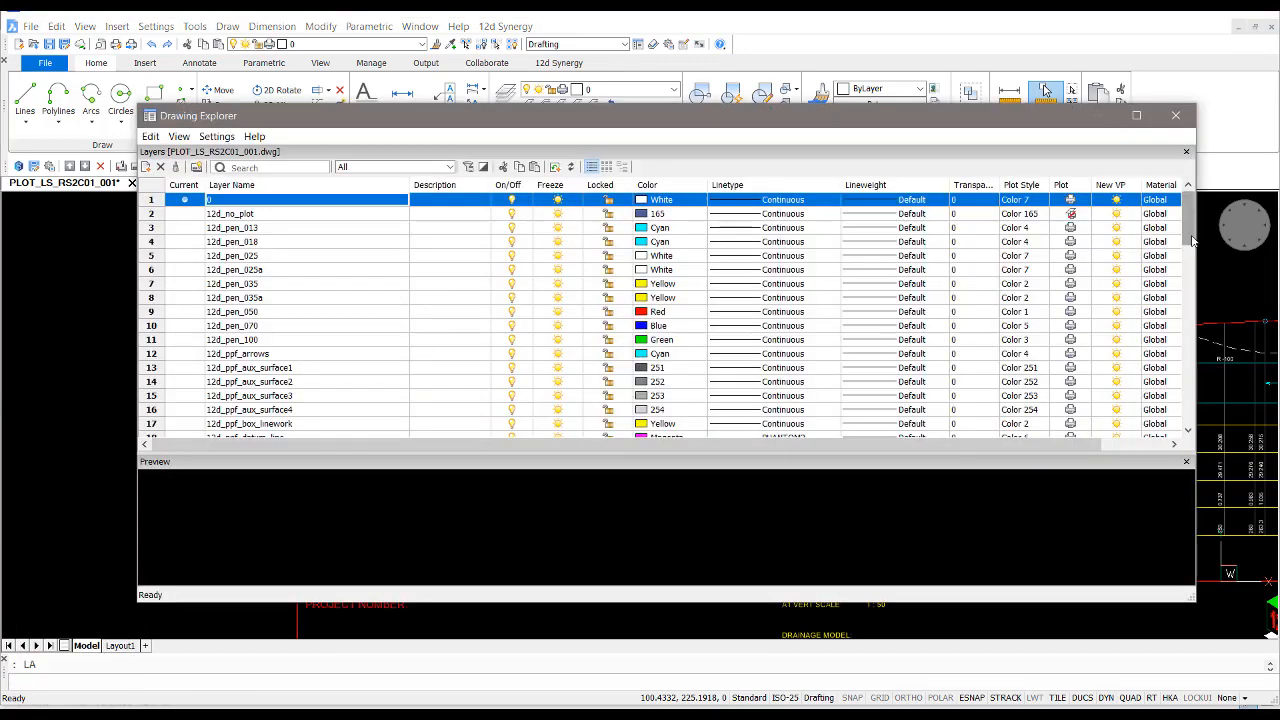
pyautogui.scroll(-4, 1190, 233)
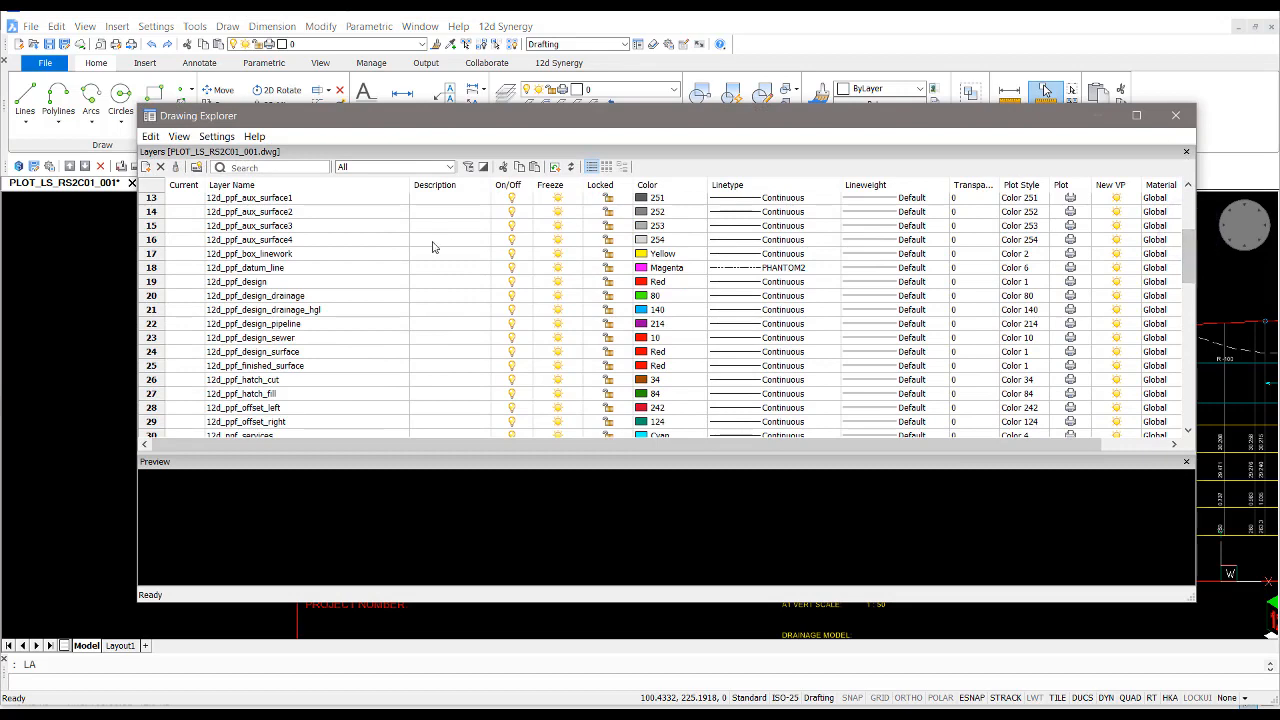
pyautogui.click(1176, 115)
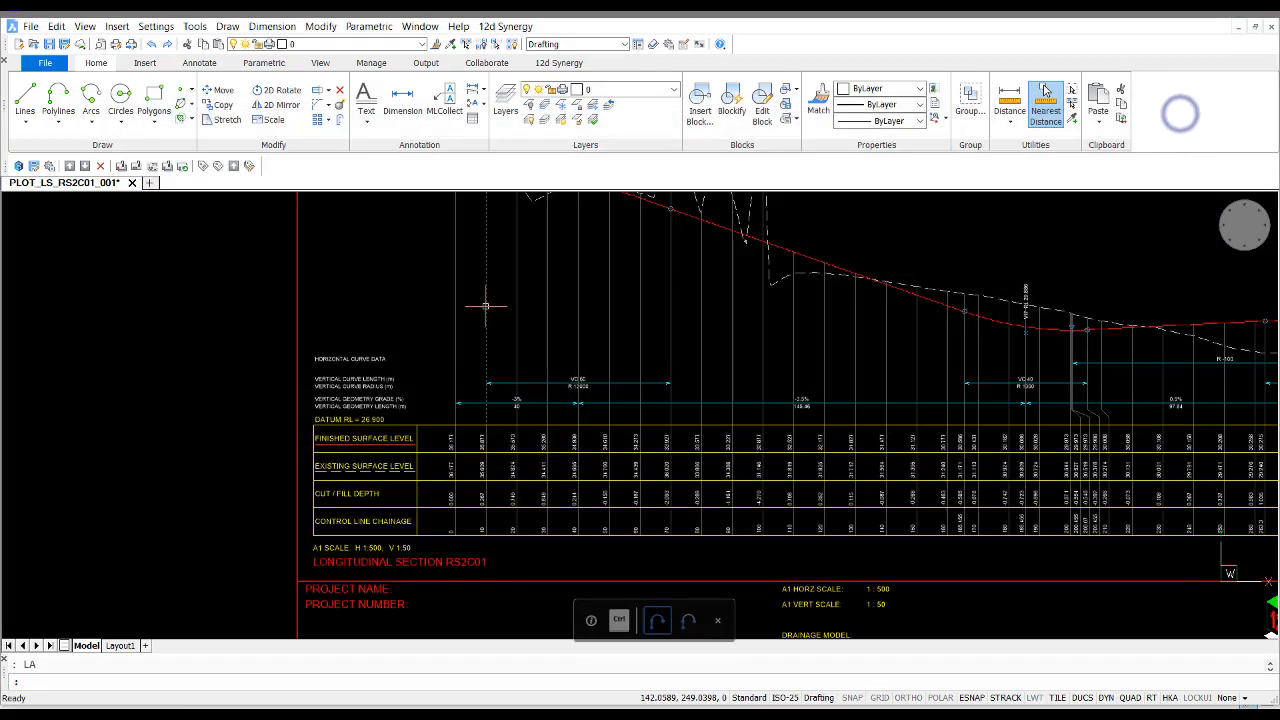
# - Purge all unused items from the drawing, accepting the default * for the names
pyautogui.write('PU')
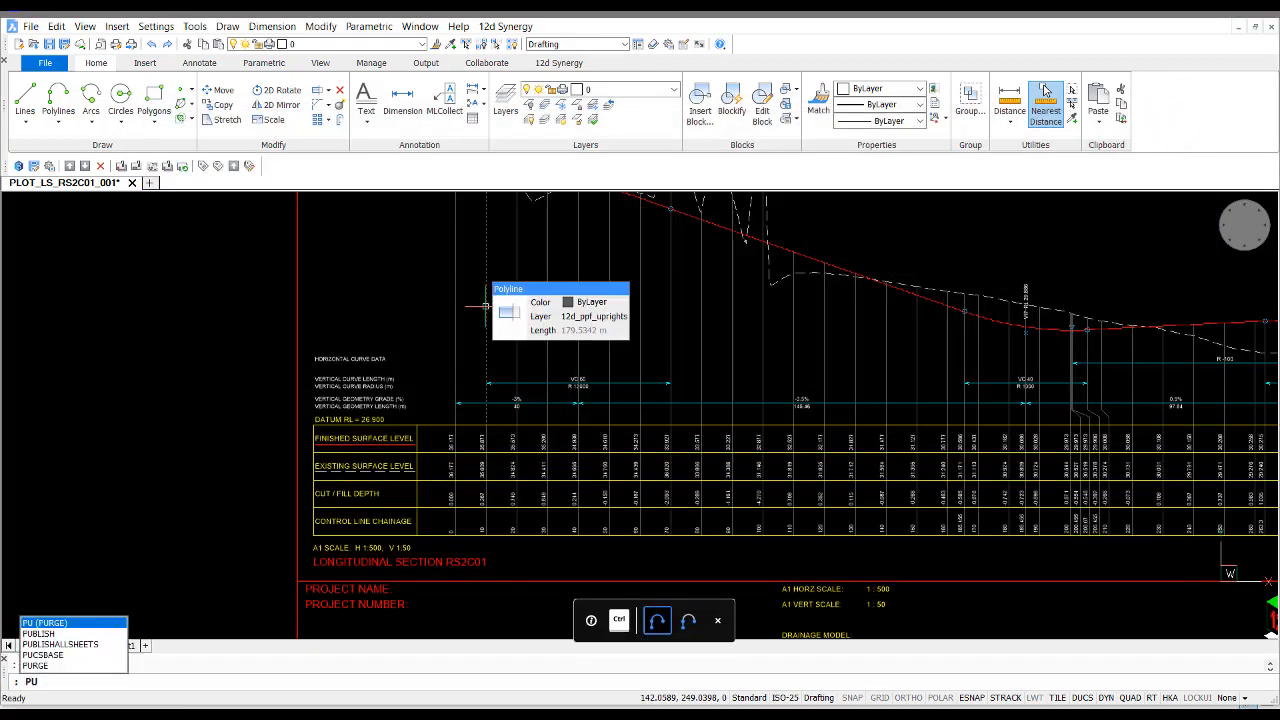
pyautogui.press('Return')
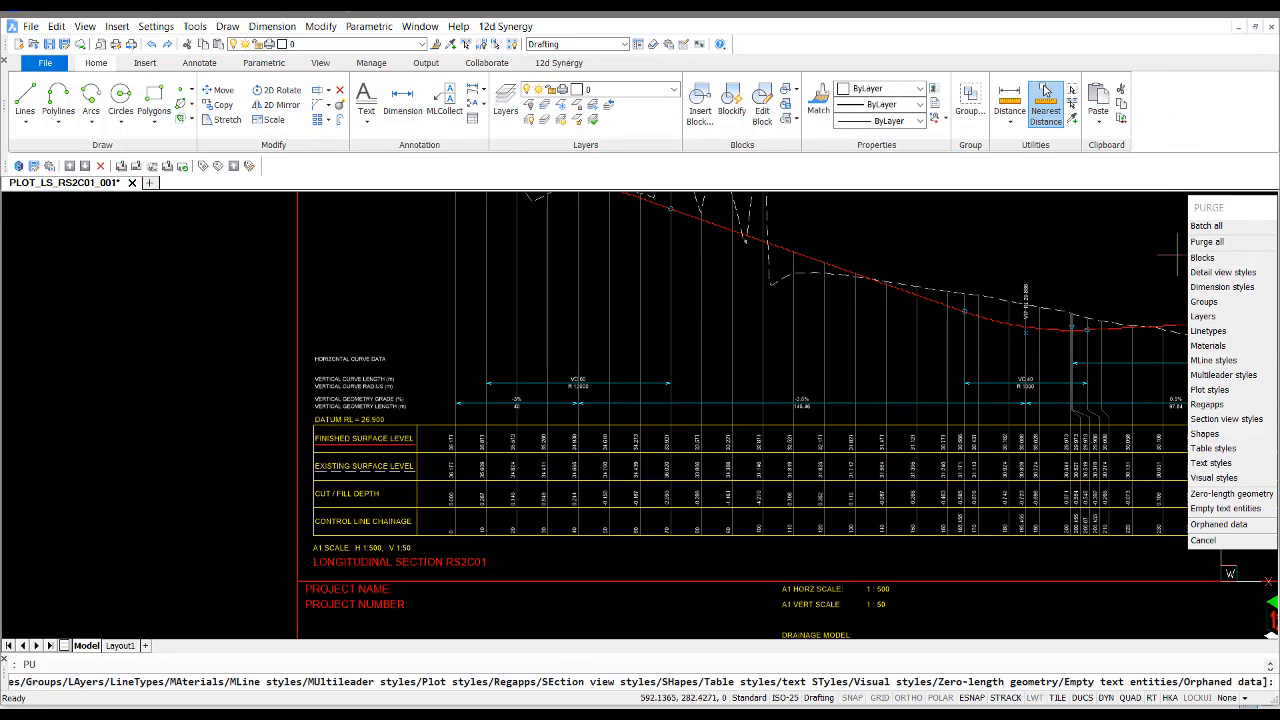
pyautogui.click(1243, 238)
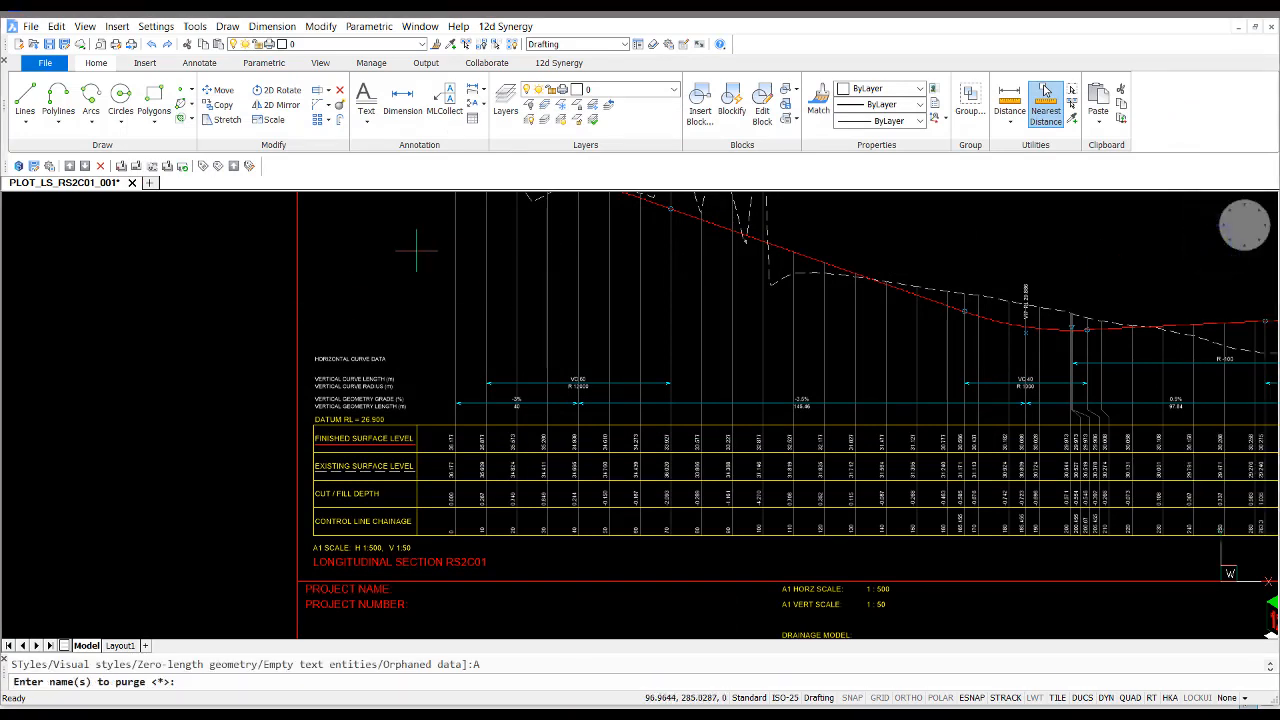
pyautogui.press('Return')
pyautogui.click(1250, 225)
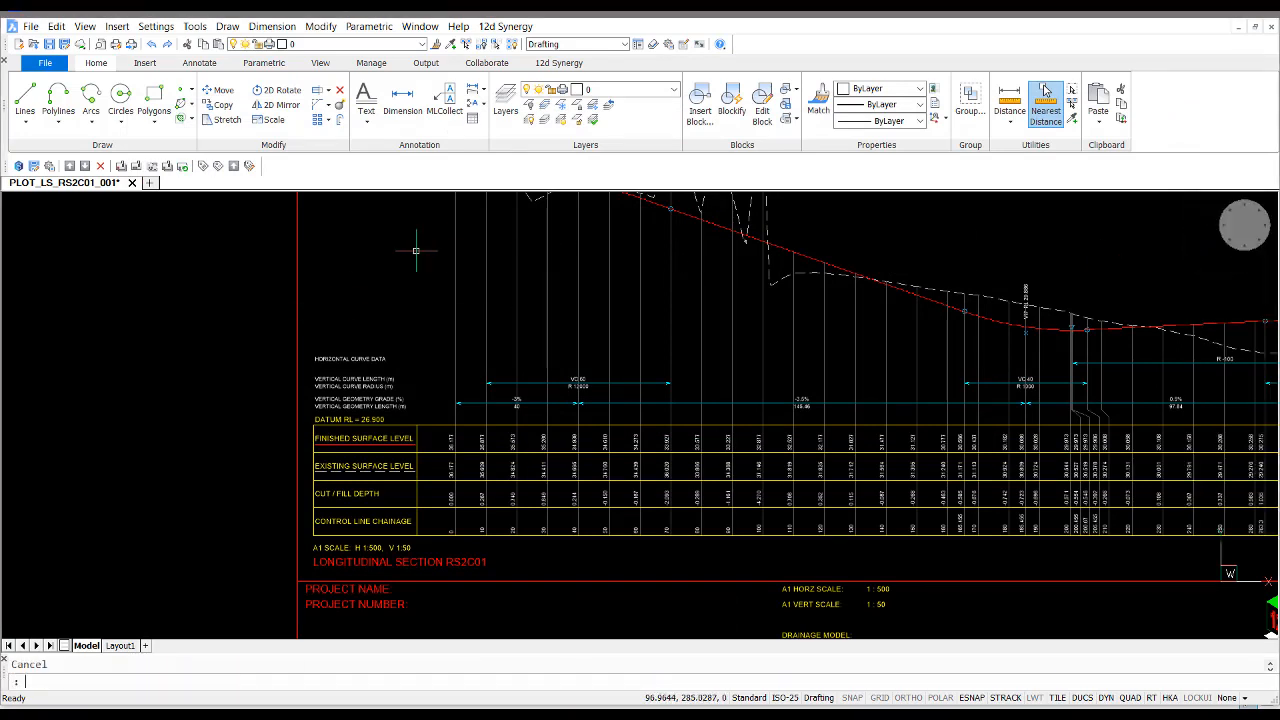
# - Review the layers left in the purged drawing and close the list
pyautogui.write('LA')
pyautogui.press('Return')
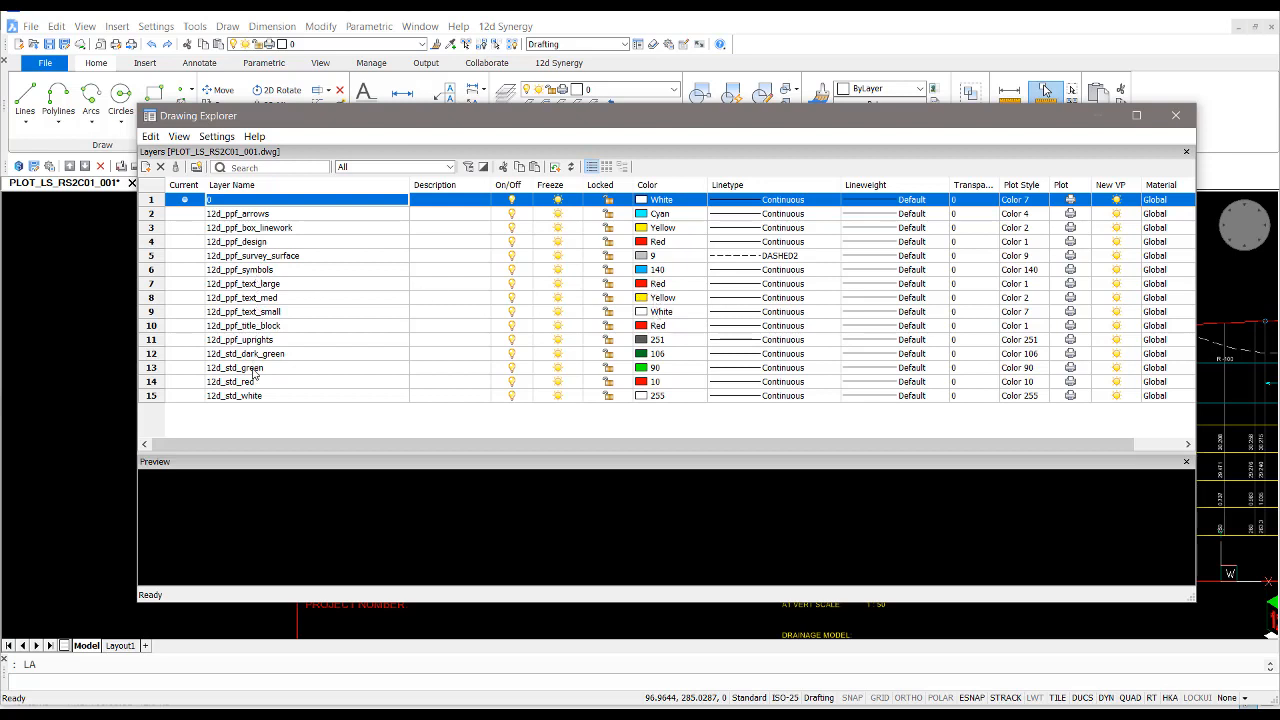
pyautogui.click(1176, 115)
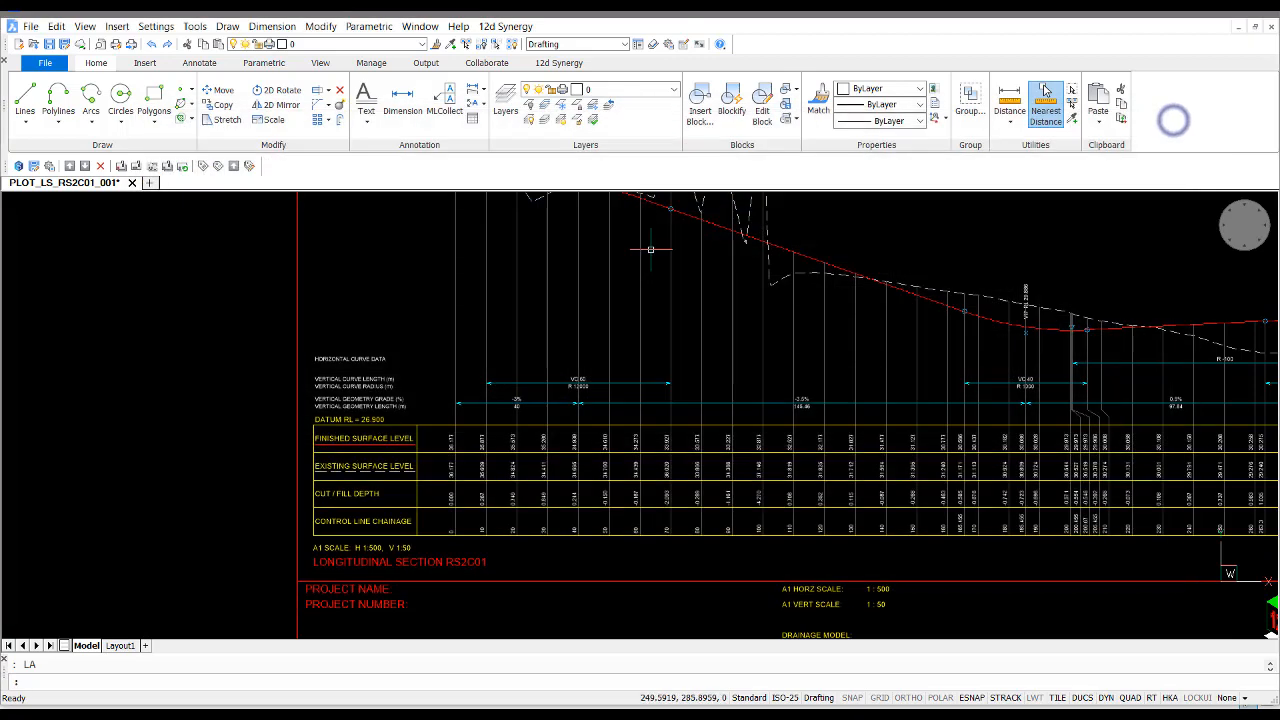
# - View the sheet's full extents and examine the start of the long section profile up close
pyautogui.middleClick(450, 288)
pyautogui.middleClick(450, 288)
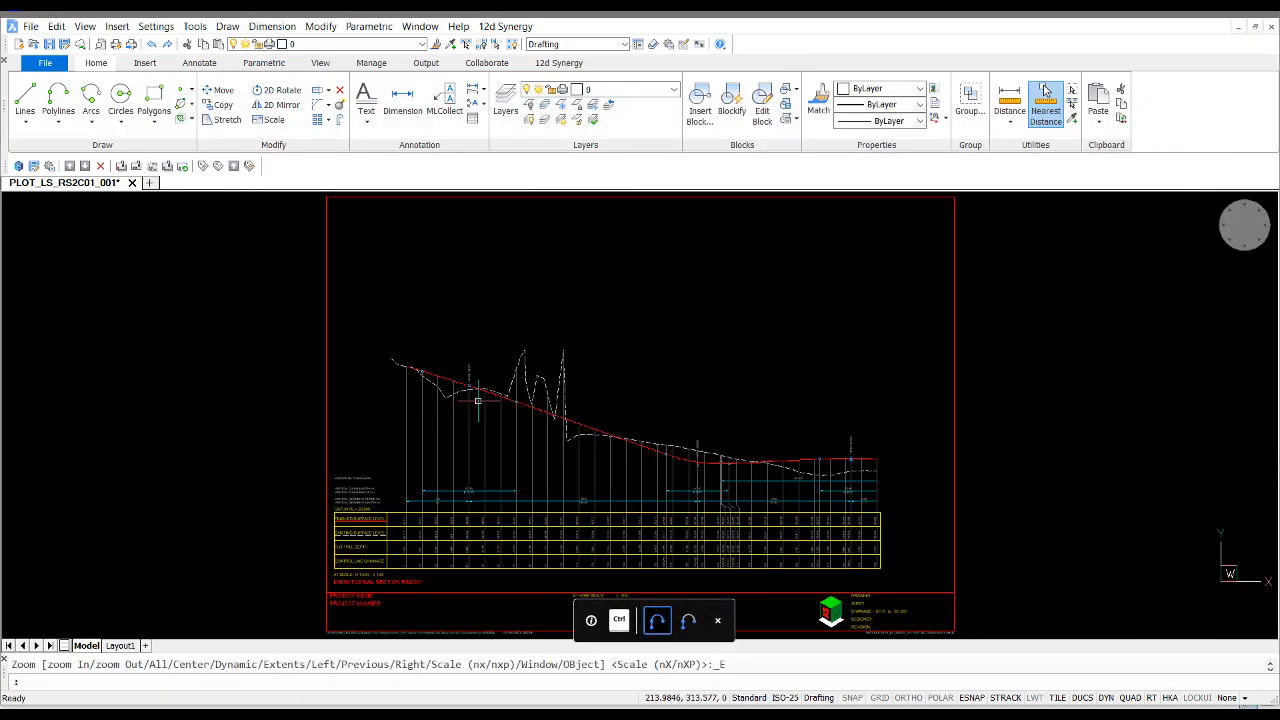
pyautogui.scroll(4, 414, 374)
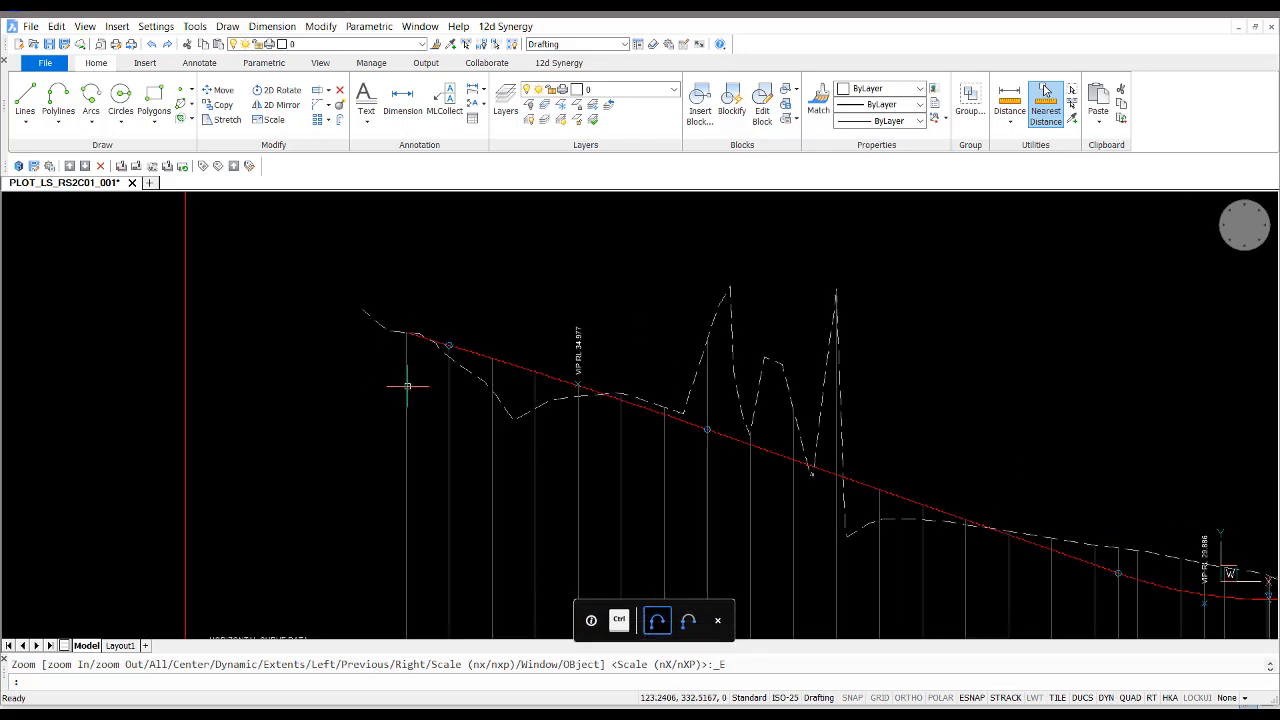
pyautogui.moveTo(414, 374); pyautogui.dragTo(633, 404, button='middle')
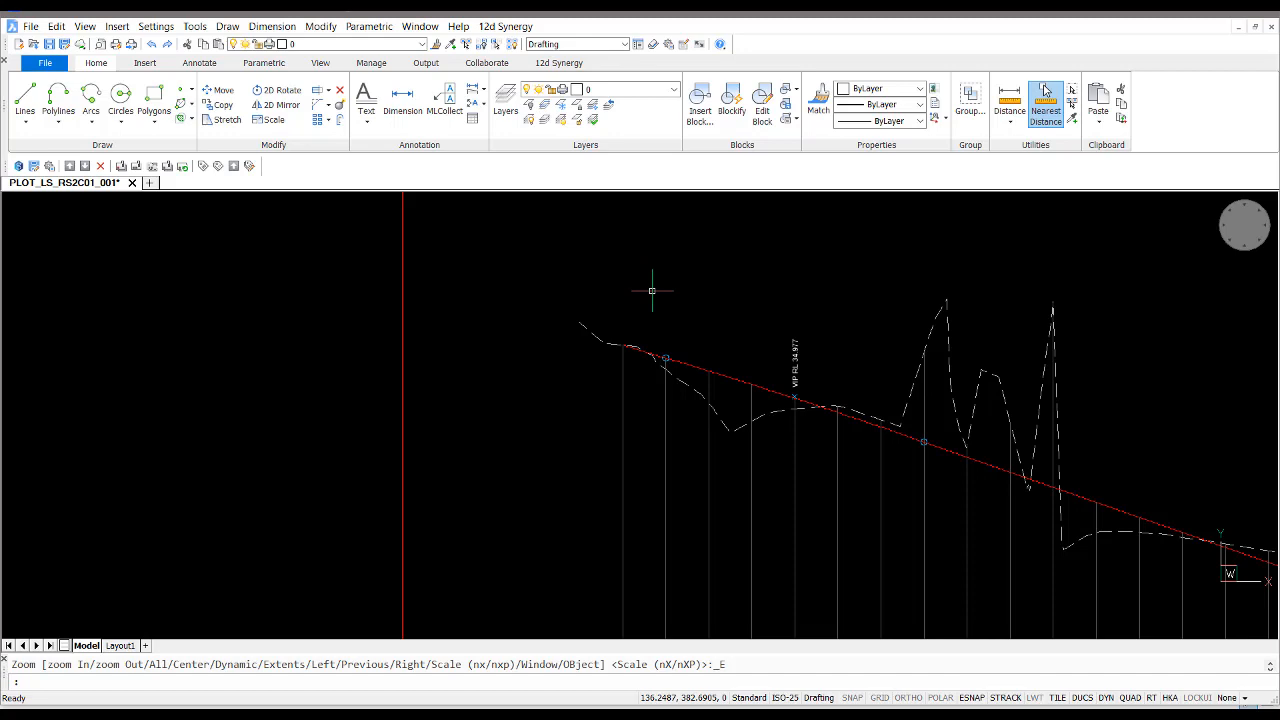
pyautogui.middleClick(666, 274)
pyautogui.middleClick(666, 274)
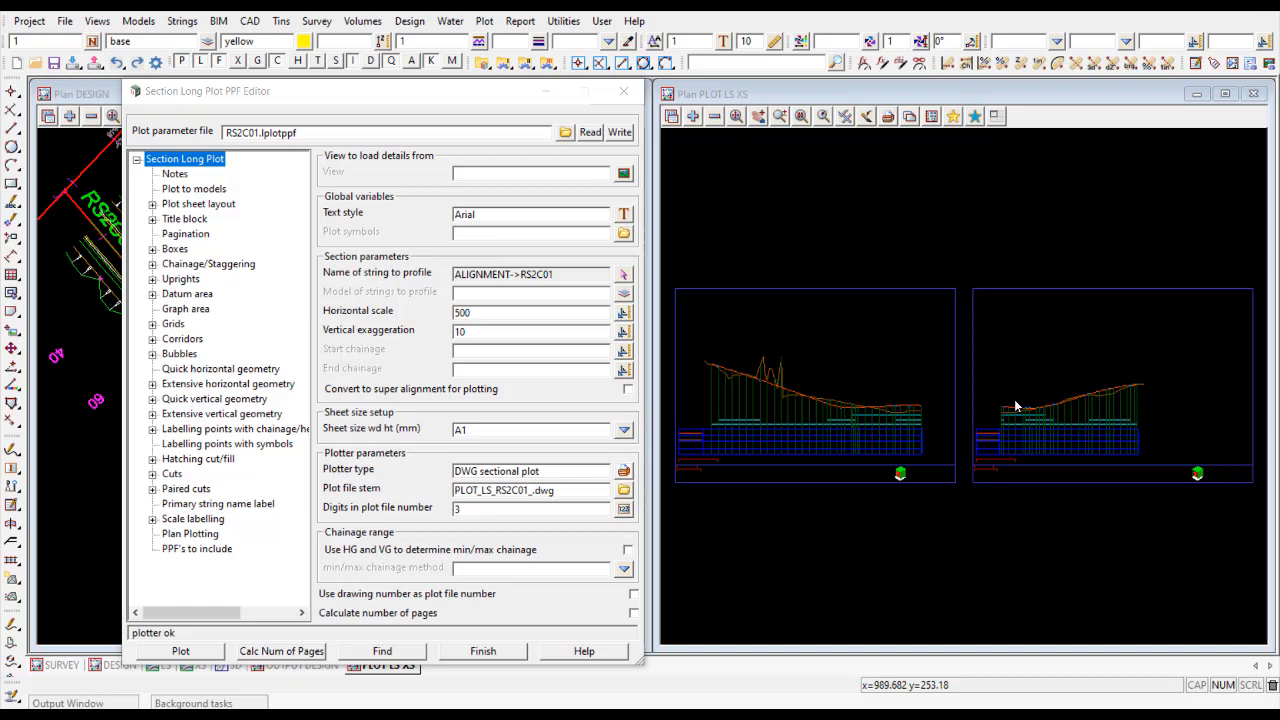
# - Switch back to 12d Model, set the long section's plotter type to model and plot it
pyautogui.click(625, 472)
pyautogui.click(647, 230)
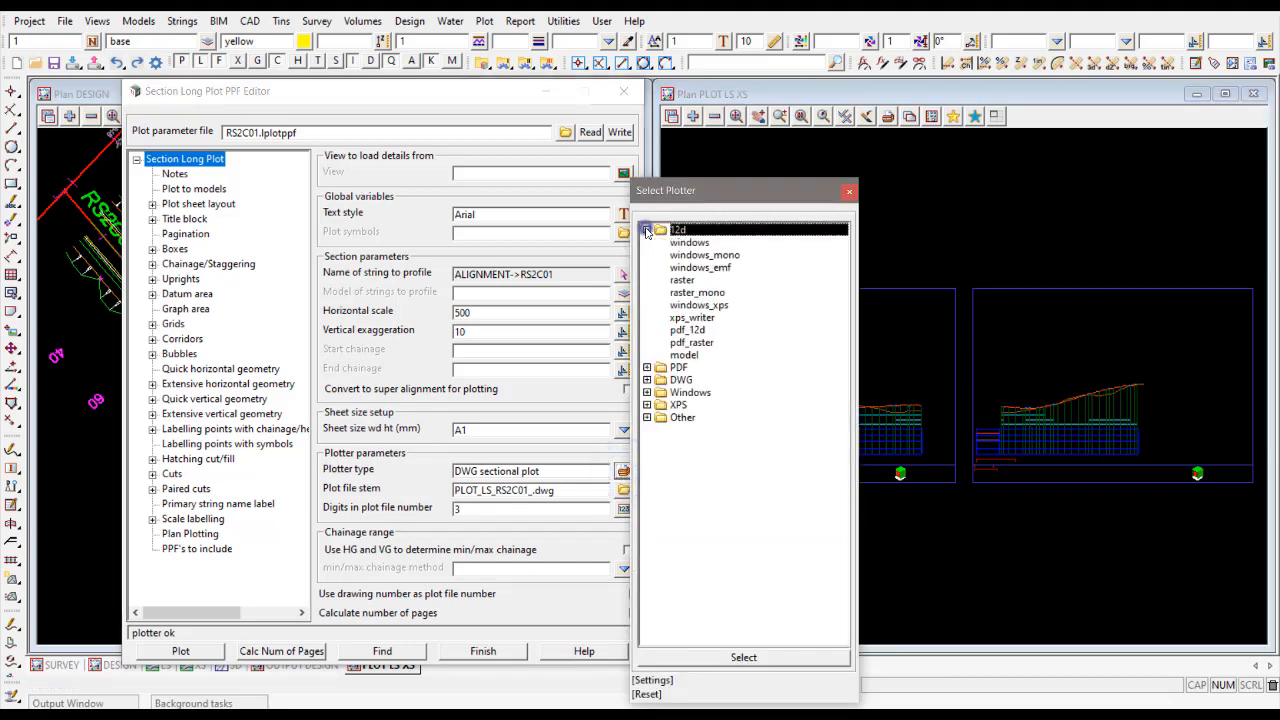
pyautogui.click(687, 357)
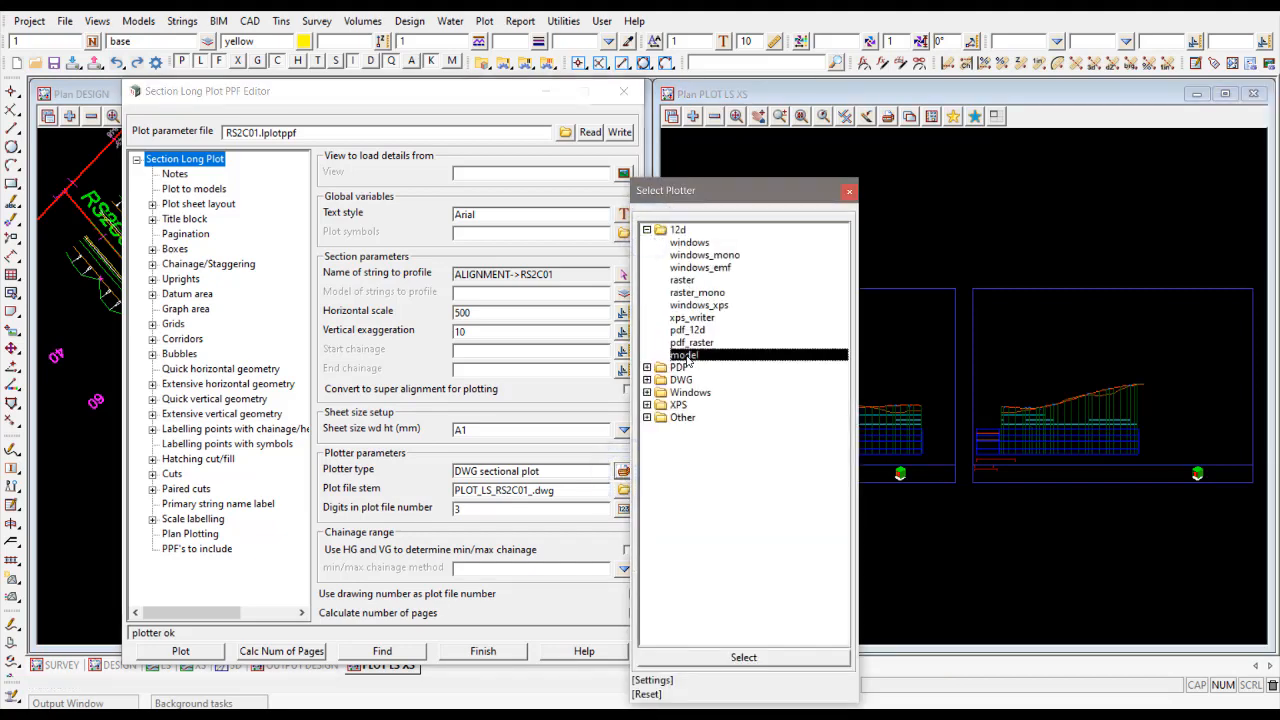
pyautogui.click(724, 657)
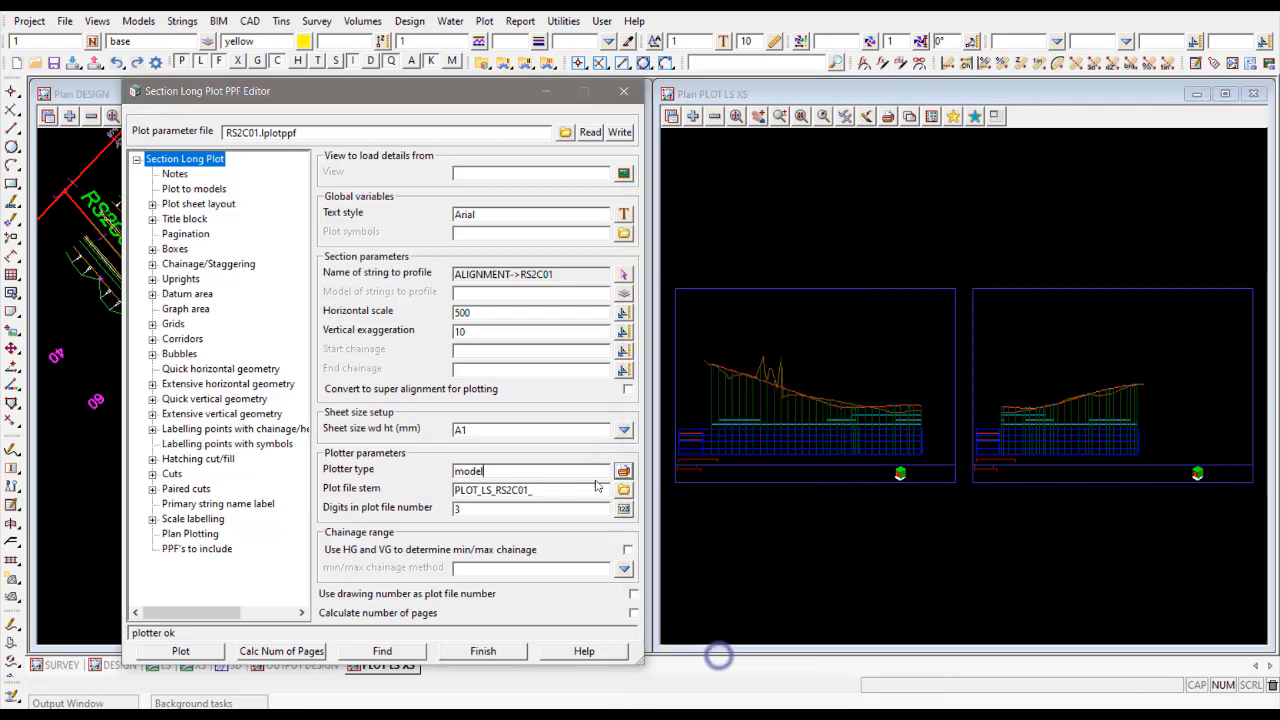
pyautogui.click(178, 650)
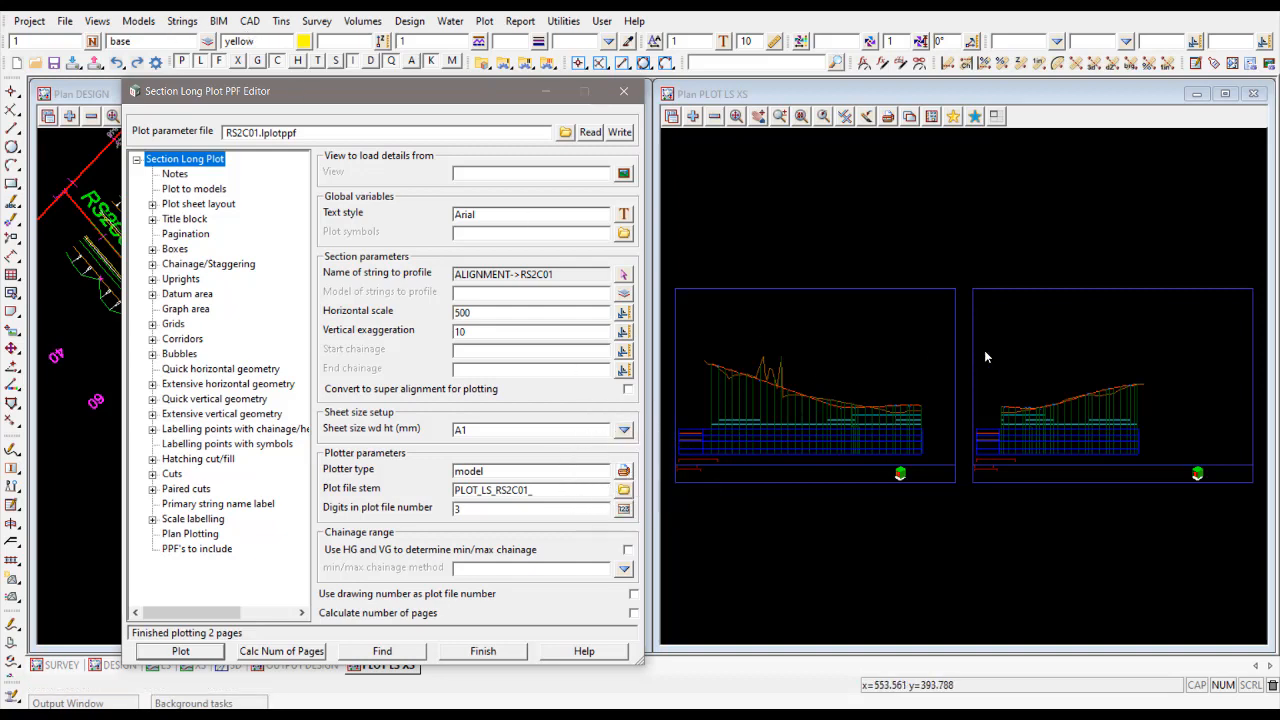
# - Open the DWG/DXF/DXB data output tool, then widen its window and move it clear of the plotted sheets
pyautogui.click(65, 21)
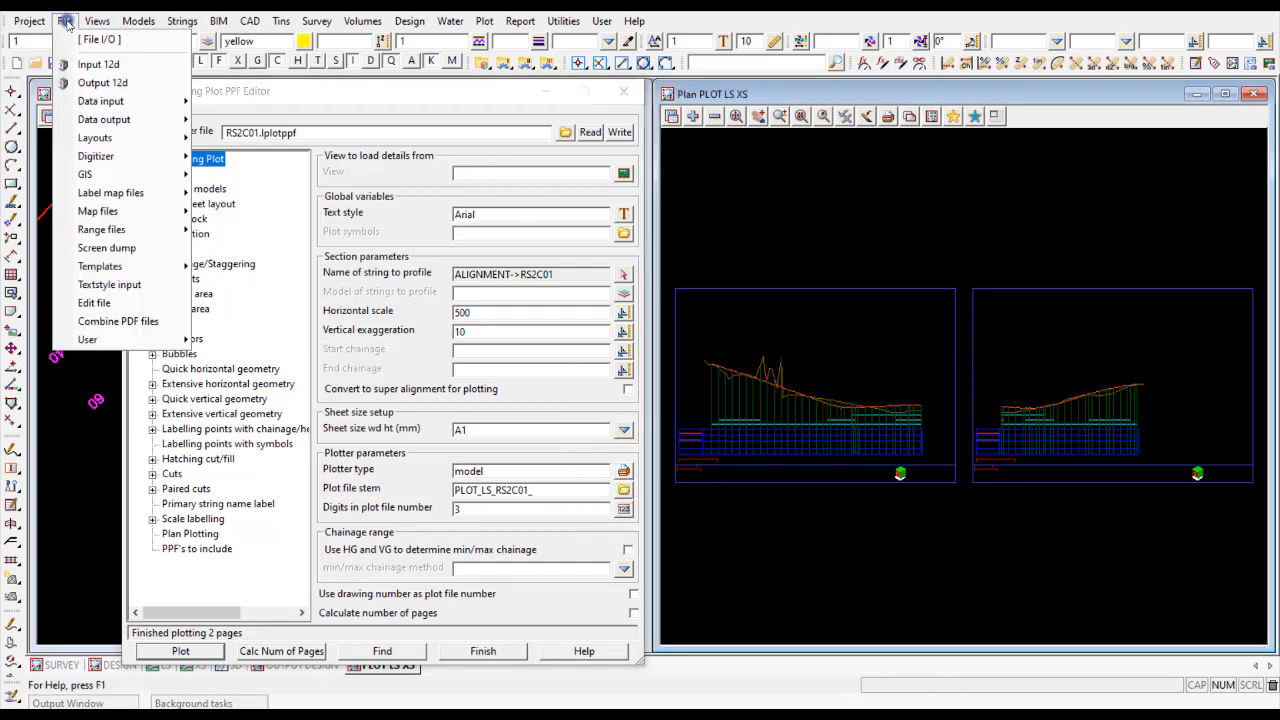
pyautogui.moveTo(101, 120)
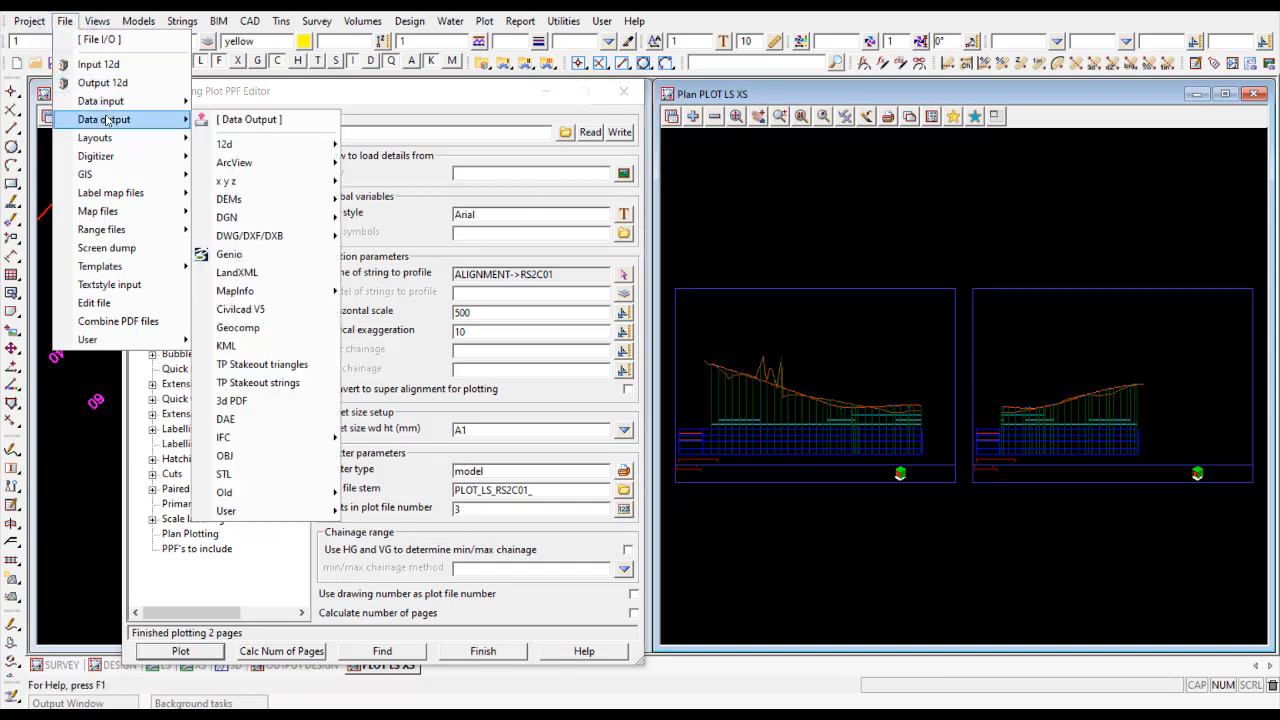
pyautogui.moveTo(245, 238)
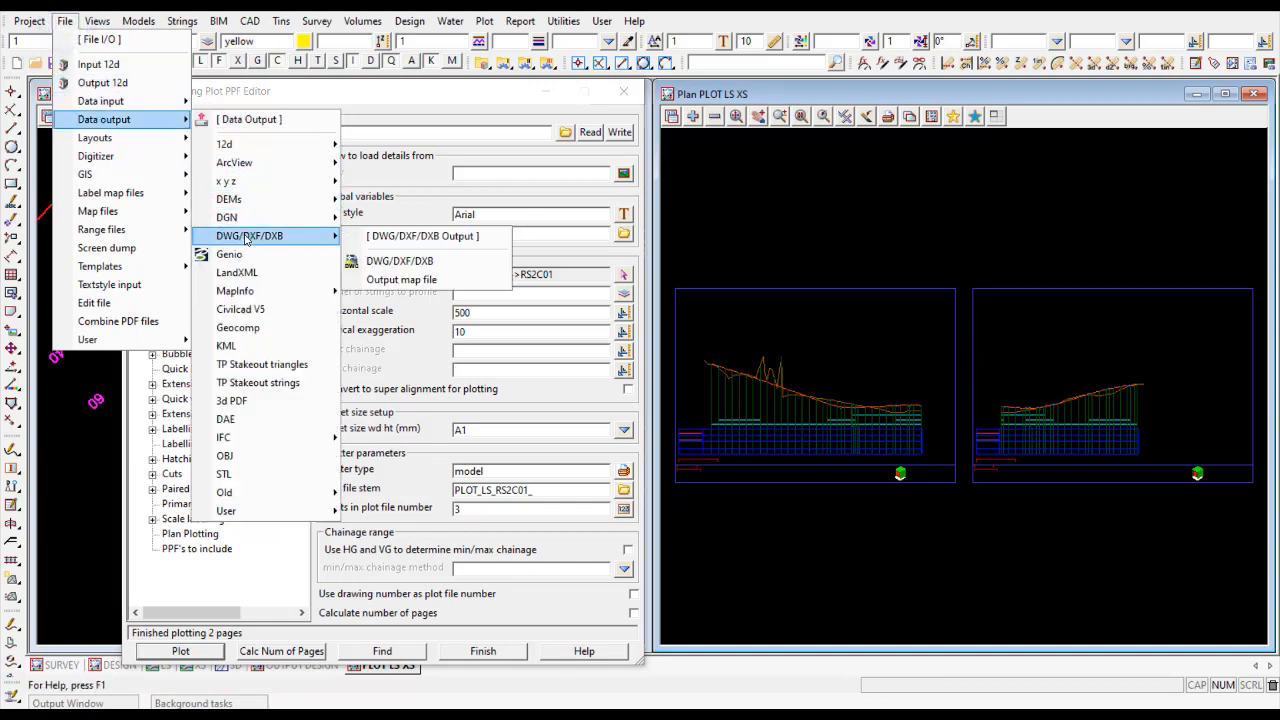
pyautogui.click(412, 262)
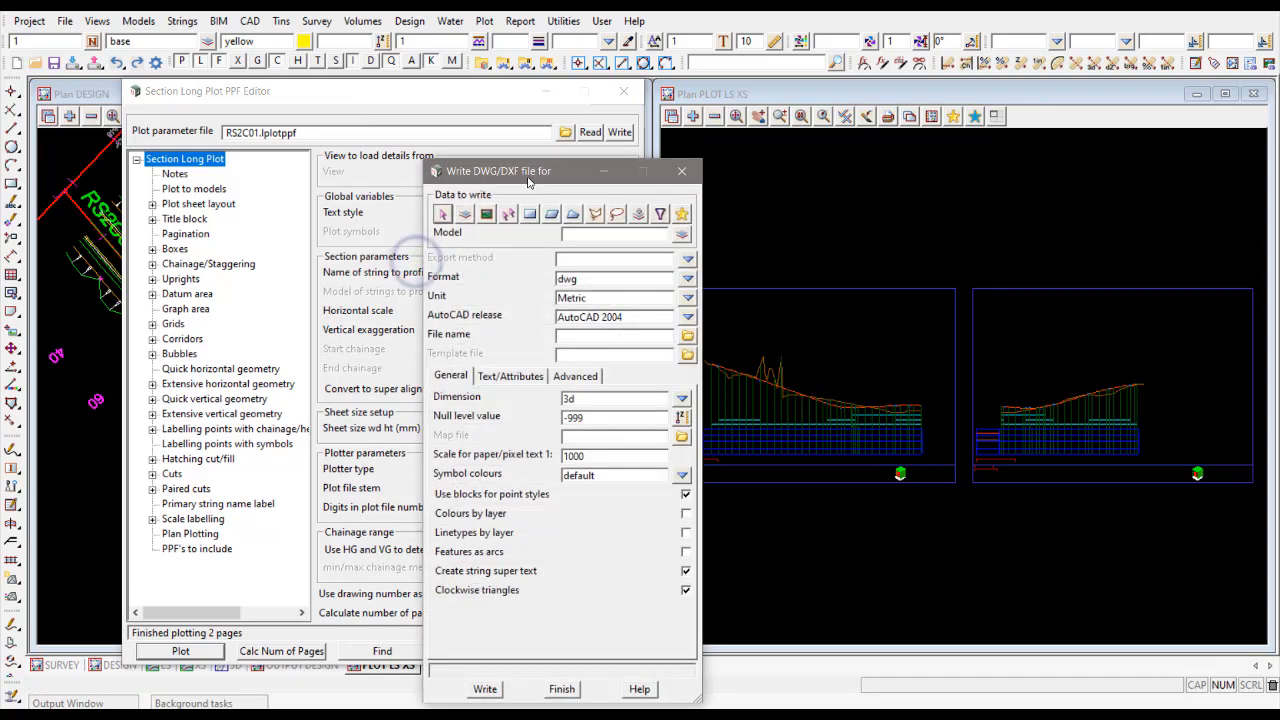
pyautogui.moveTo(530, 180); pyautogui.dragTo(376, 84)
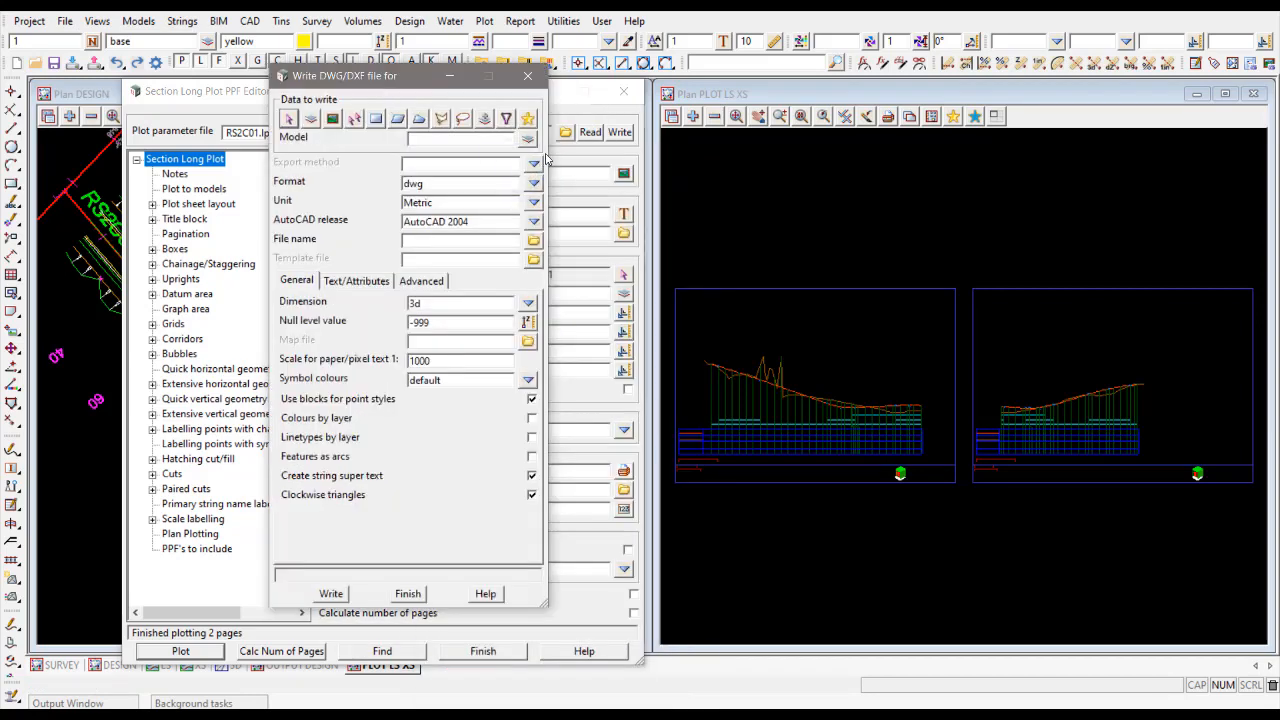
pyautogui.moveTo(548, 154); pyautogui.dragTo(597, 154)
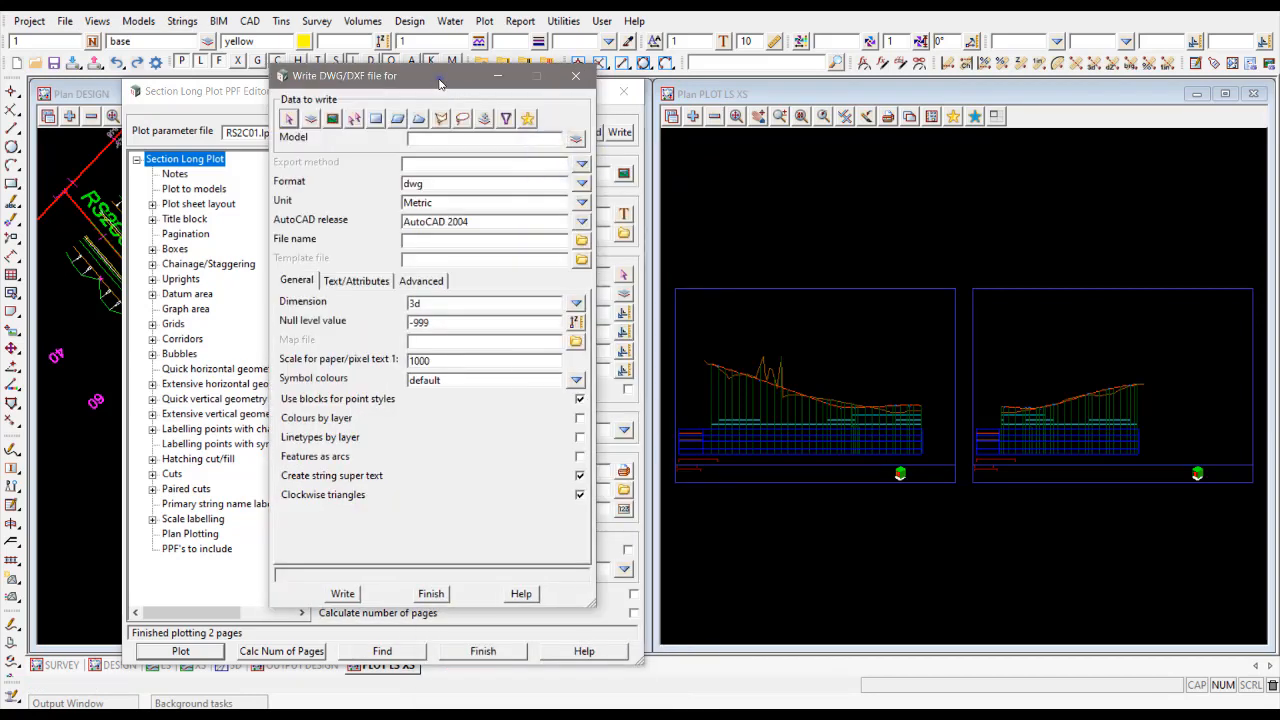
pyautogui.moveTo(442, 82); pyautogui.dragTo(437, 88)
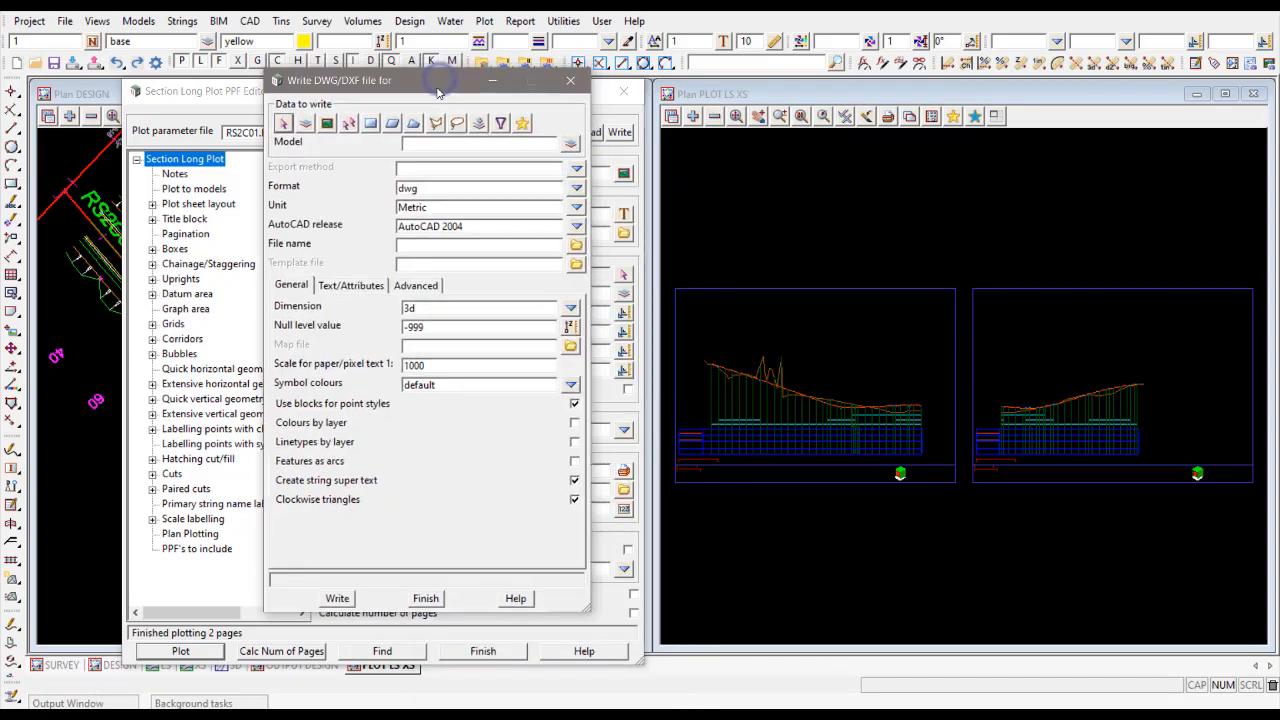
# - Set the model to write to PLOT LS RS2C01 001 by picking the first sheet's border, and check the plan view's models
pyautogui.click(420, 142)
pyautogui.click(816, 289)
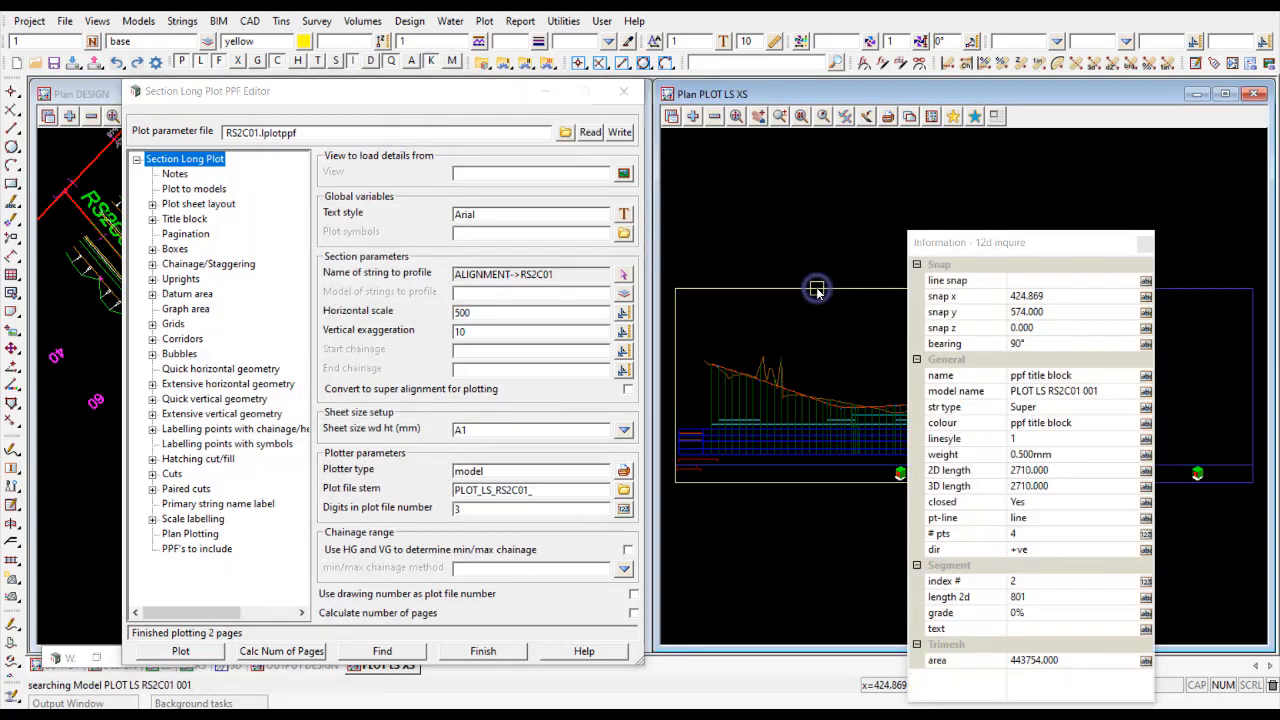
pyautogui.middleClick(817, 289)
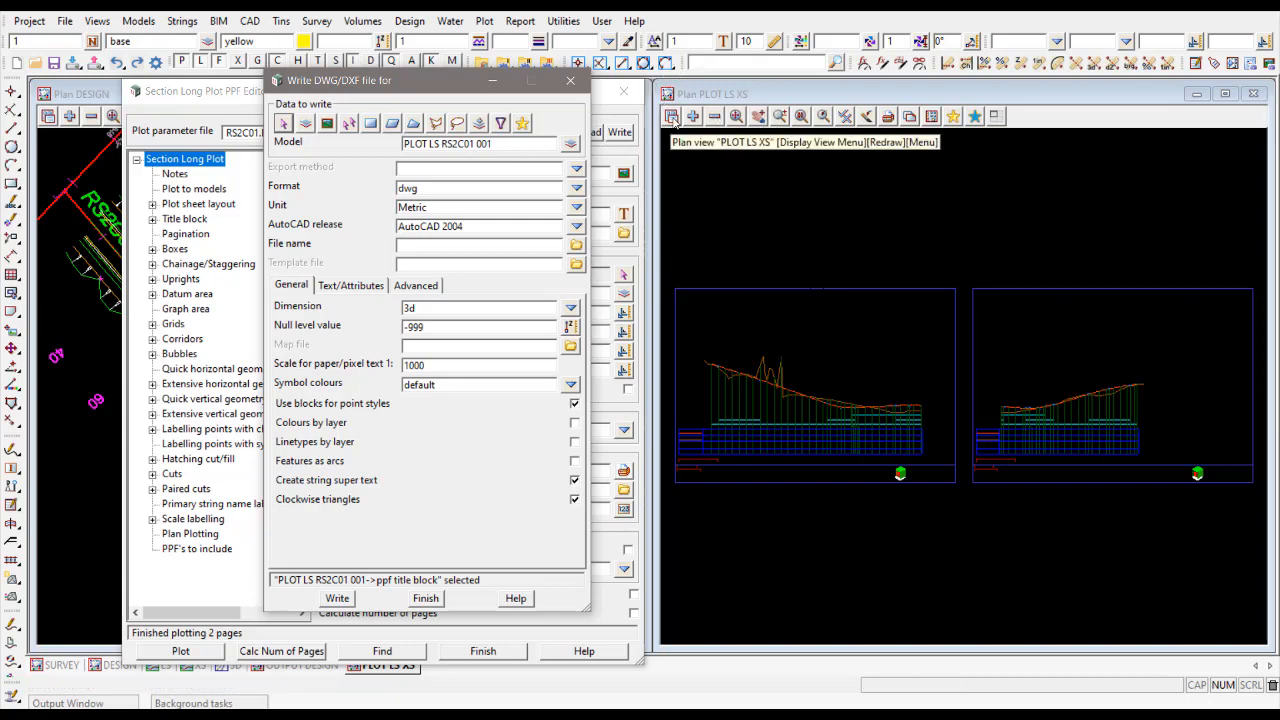
pyautogui.click(714, 116)
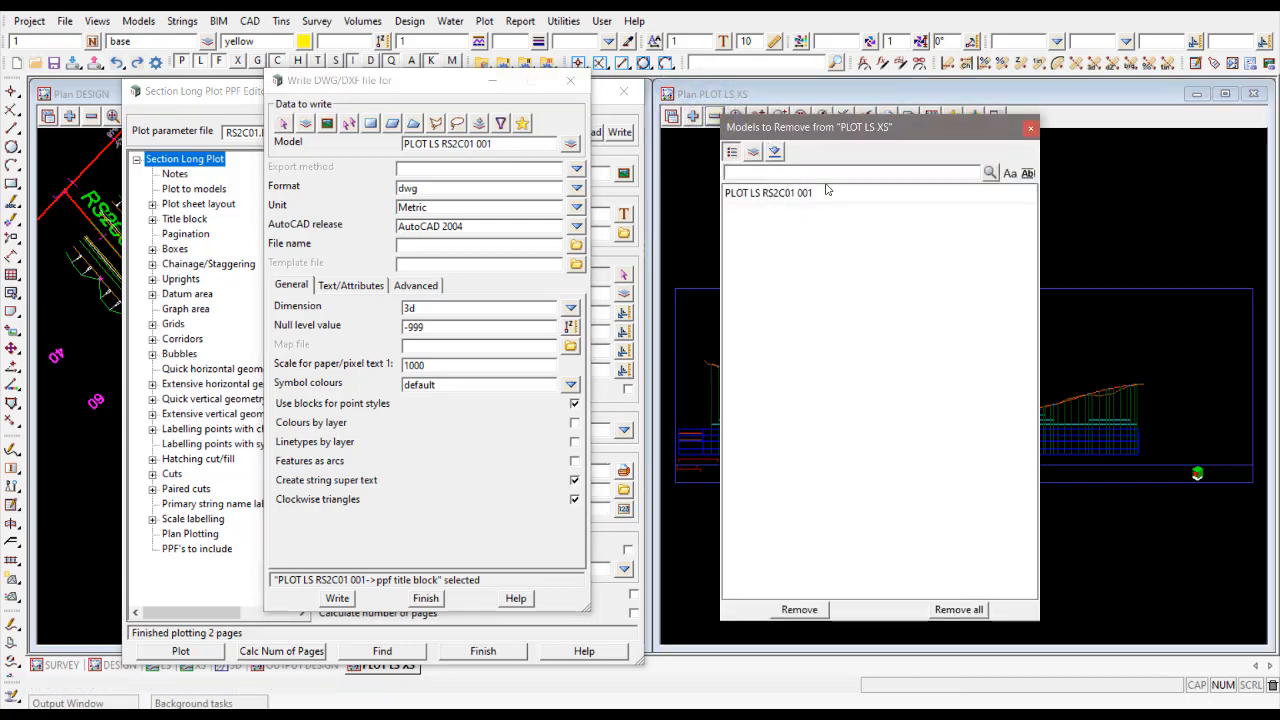
pyautogui.click(1030, 128)
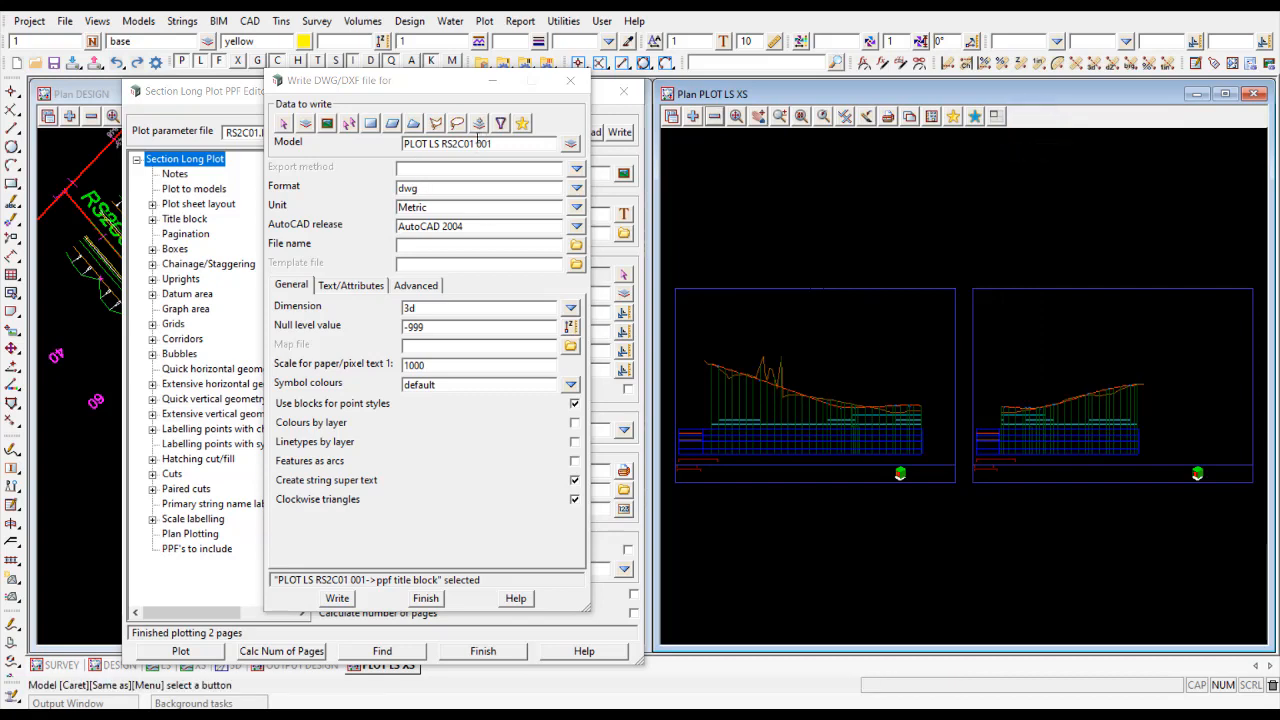
# - Name the output file PLOT LS RS2C01 by copying from the model name, and set the dimension to 2d
pyautogui.moveTo(446, 143); pyautogui.dragTo(401, 148)
pyautogui.hotkey('ctrl', 'c')
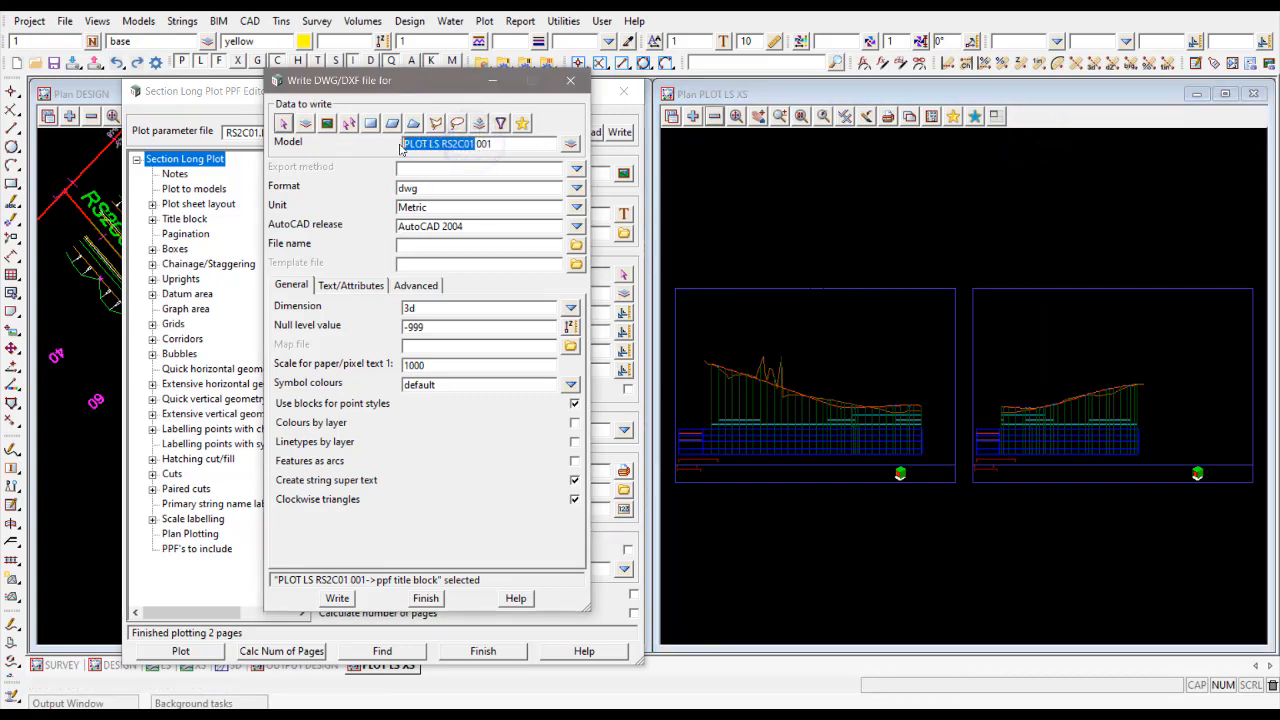
pyautogui.click(424, 245)
pyautogui.hotkey('ctrl', 'v')
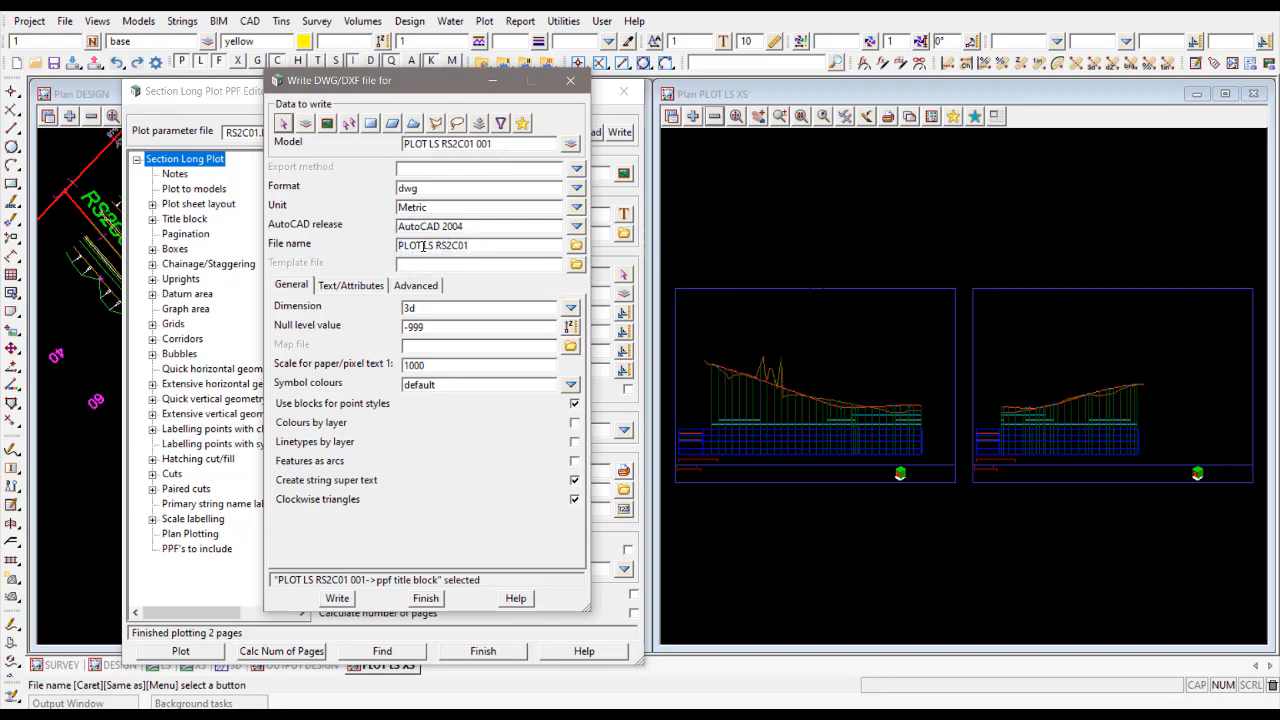
pyautogui.click(572, 308)
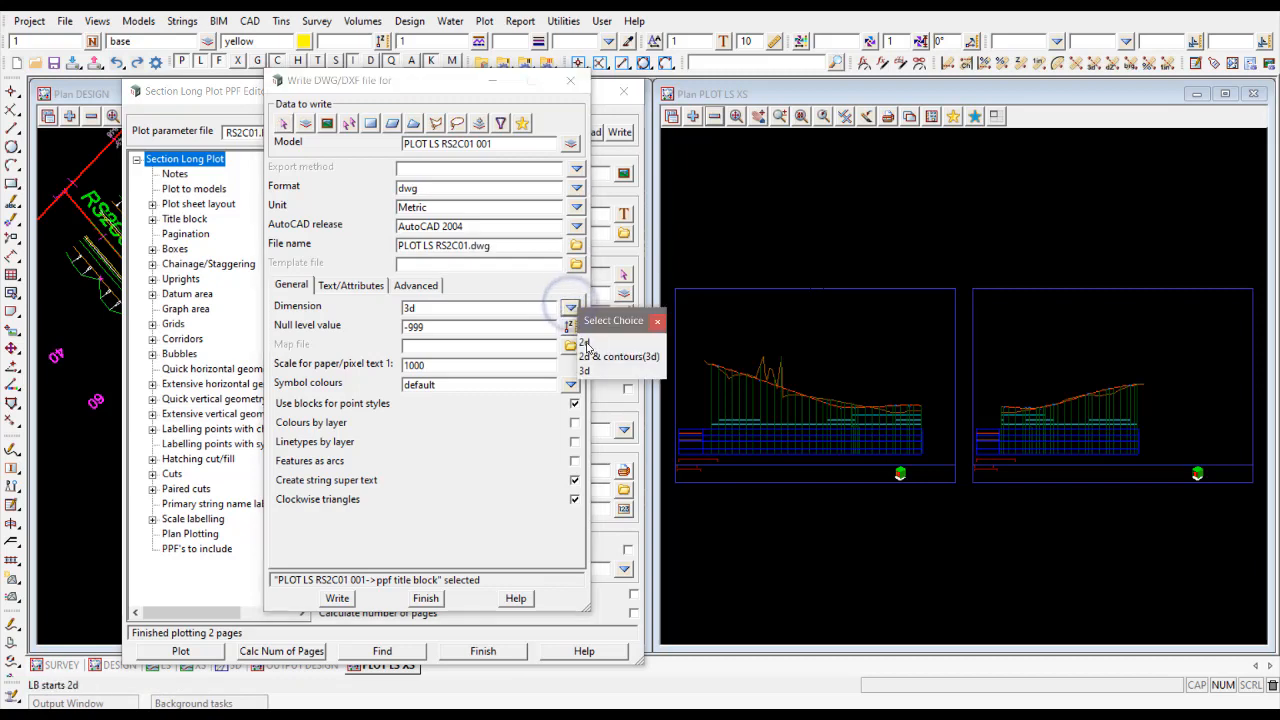
pyautogui.click(586, 343)
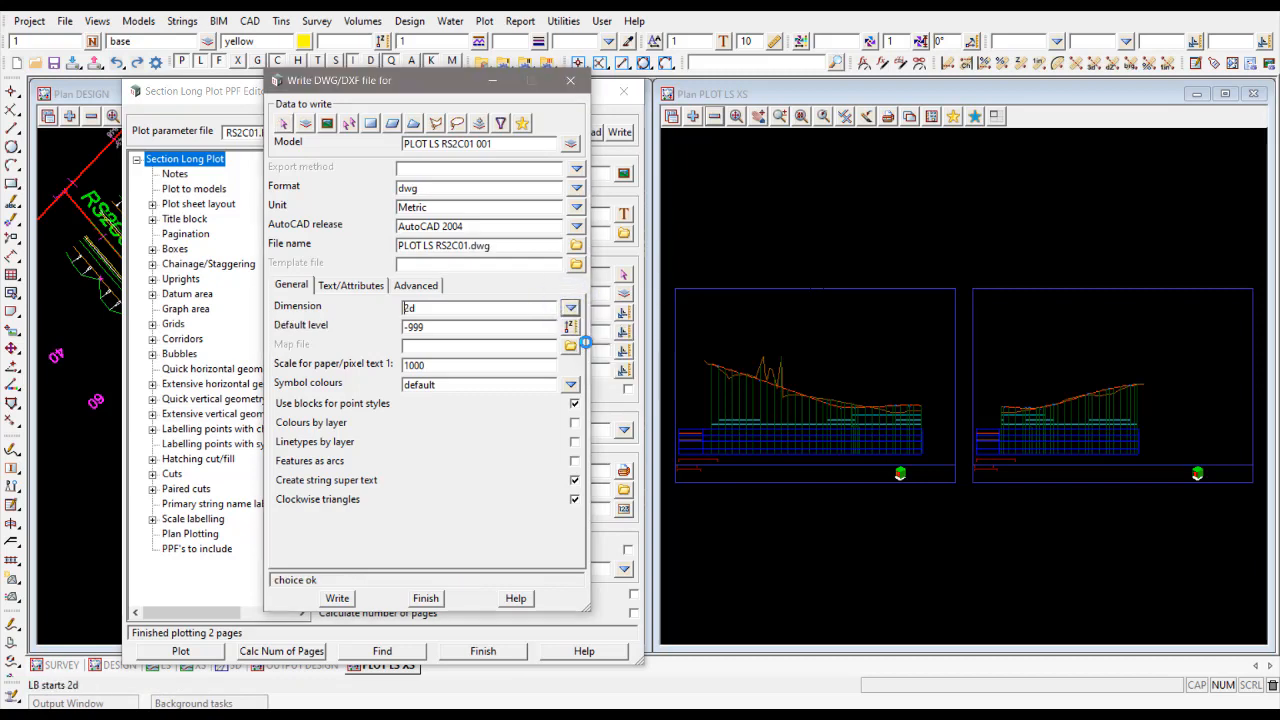
# - Write the DWG file, and open PLOT LS RS2C01.dwg from the DESIGN folder in BricsCAD
pyautogui.click(337, 599)
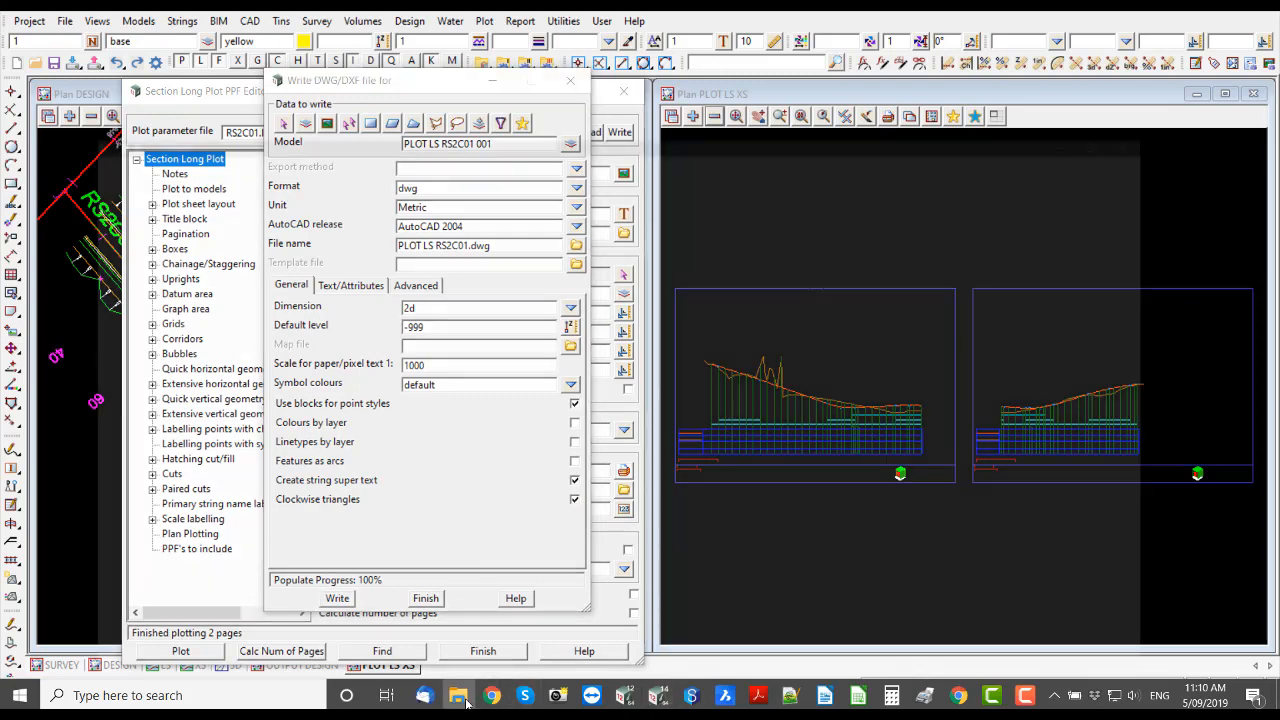
pyautogui.click(458, 696)
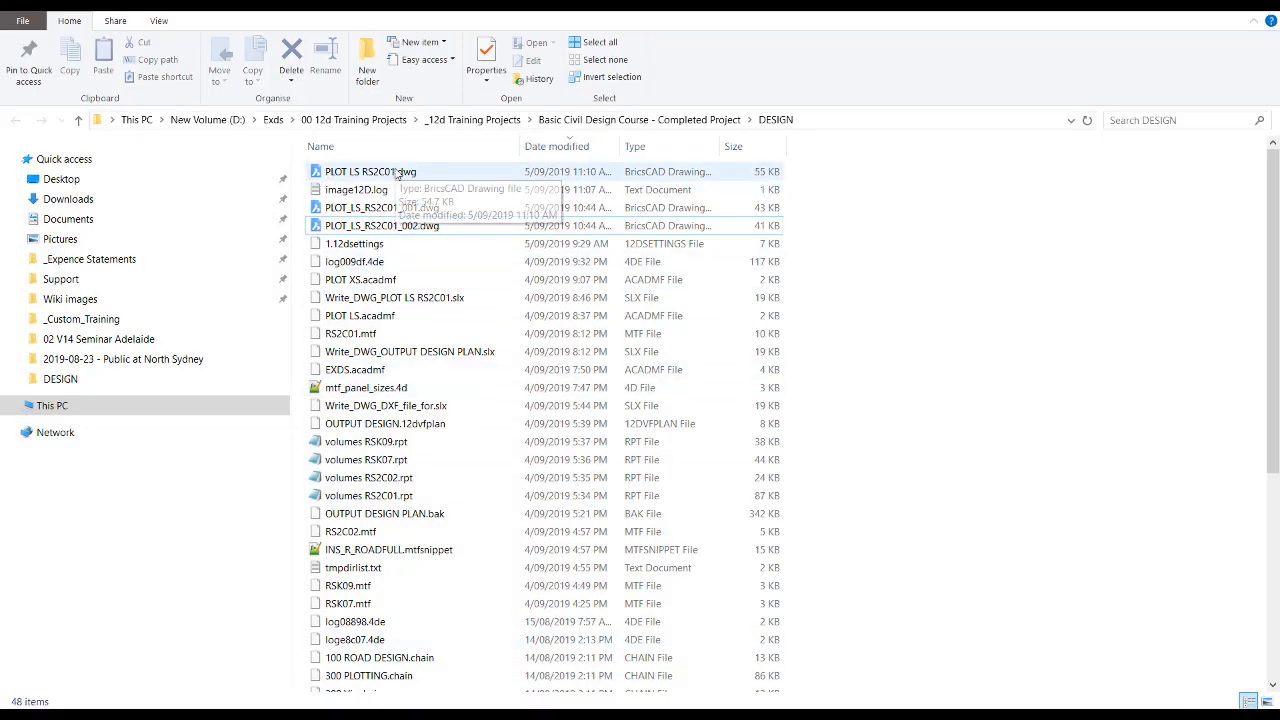
pyautogui.rightClick(389, 172)
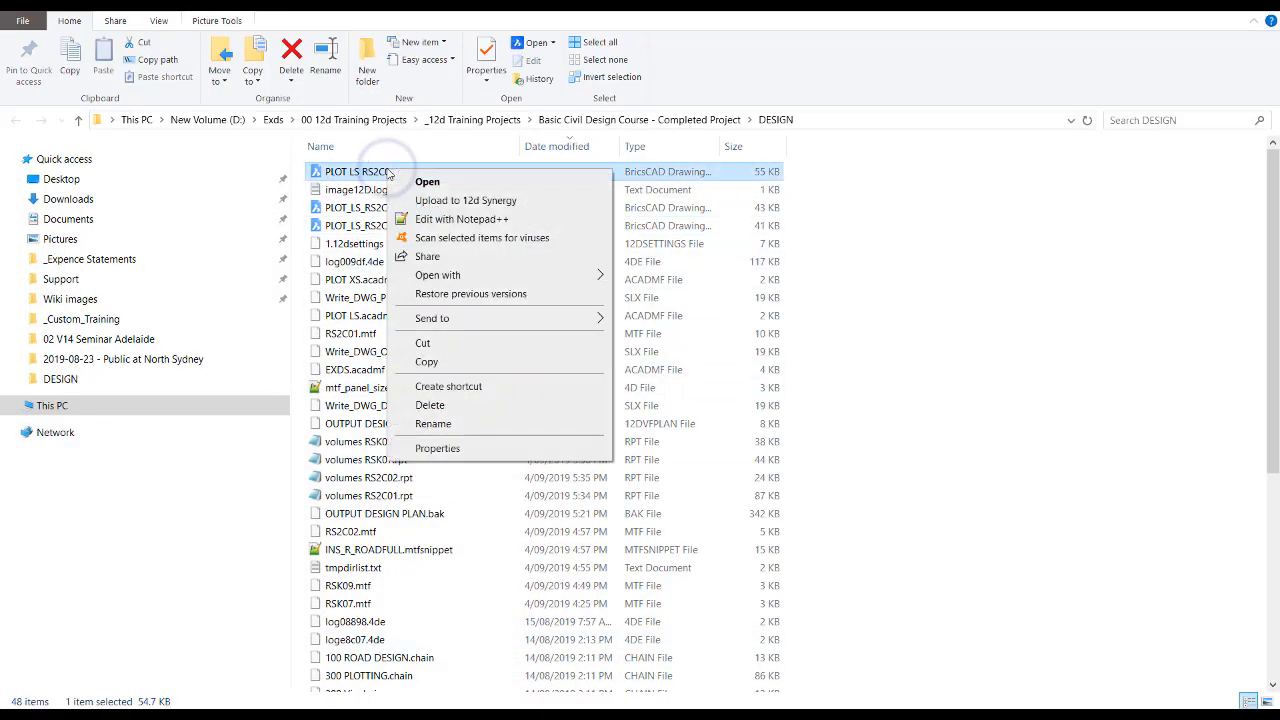
pyautogui.moveTo(466, 276)
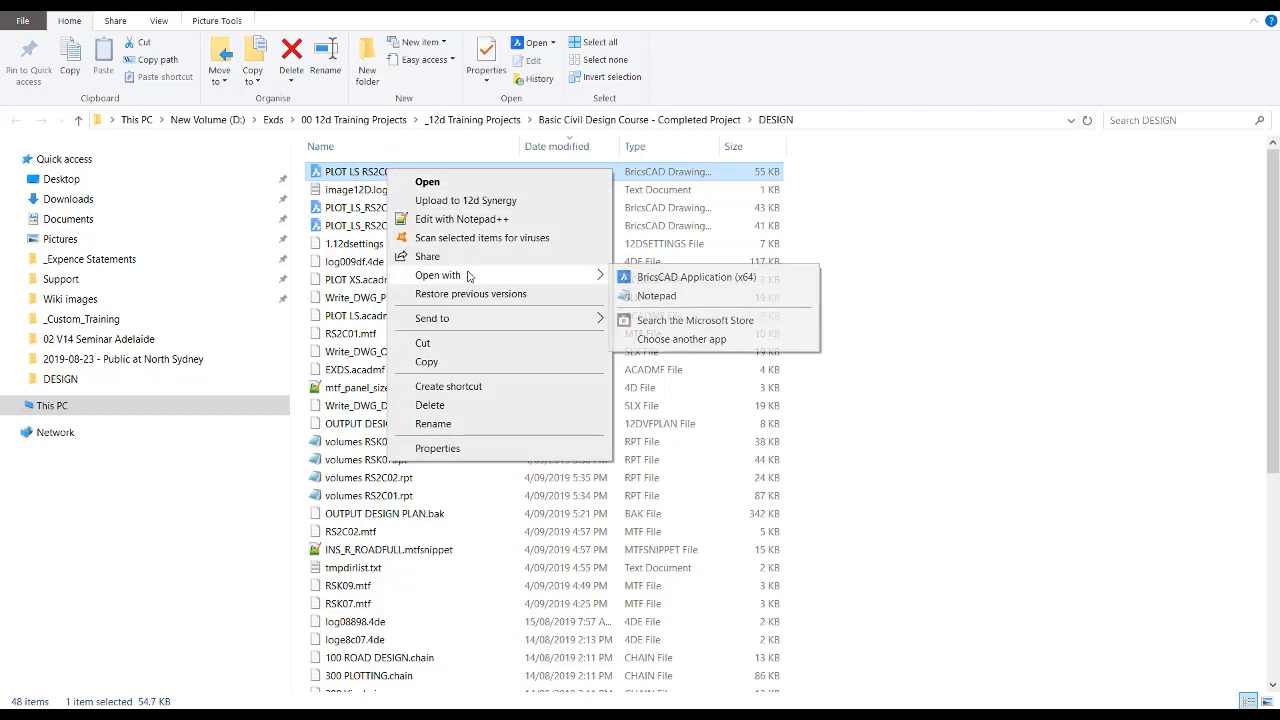
pyautogui.click(670, 274)
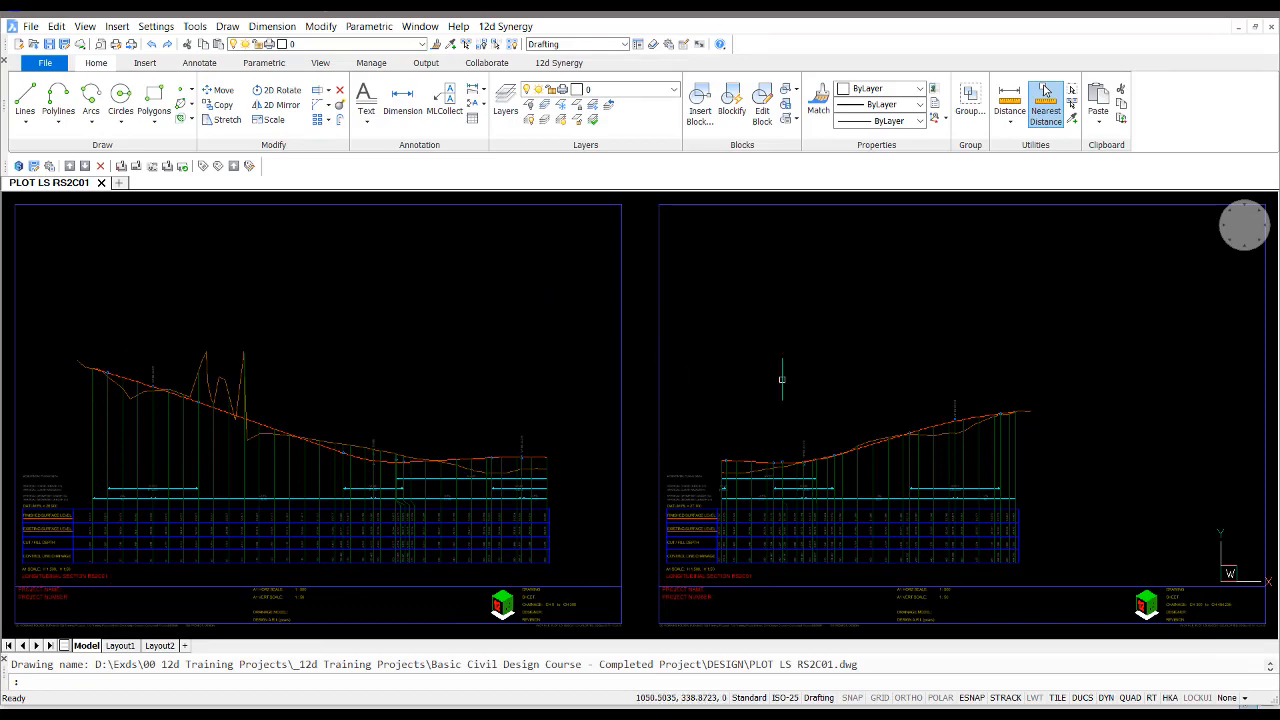
# - Inspect both plotted sheets and the drawing's layer list, then close the layer manager and the PLOT LS RS2C01 drawing
pyautogui.press('ctrl')
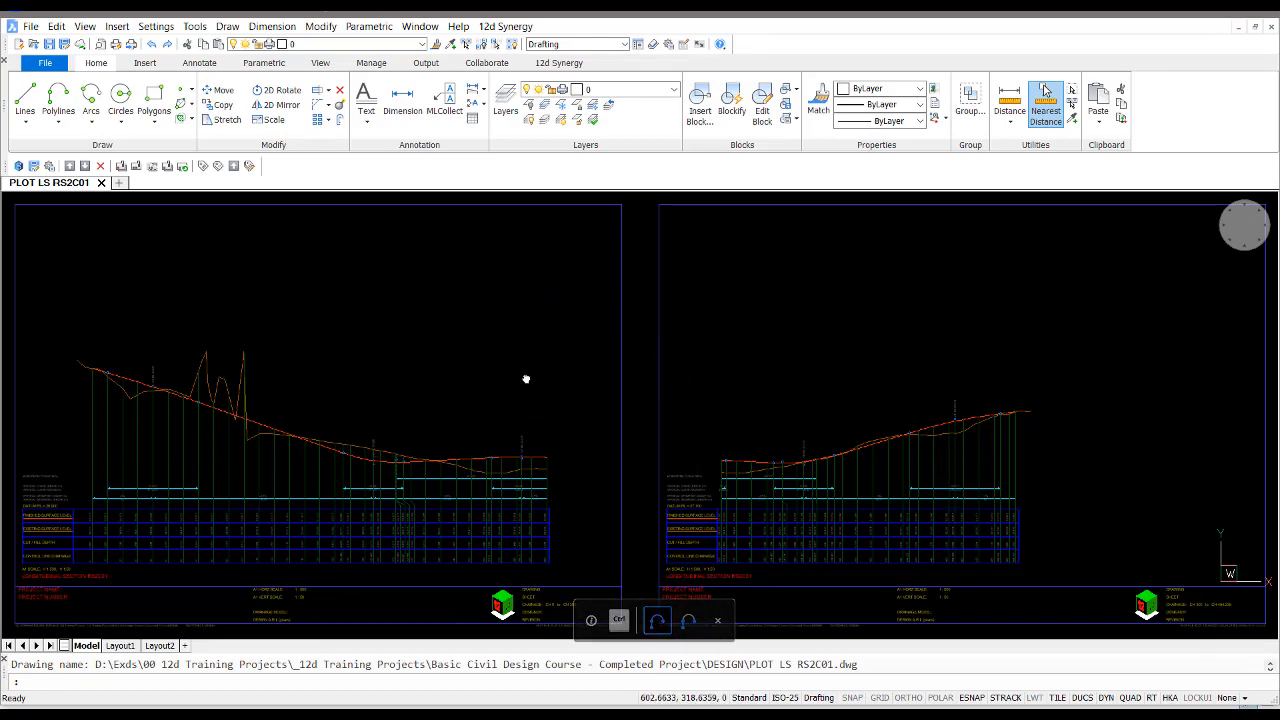
pyautogui.moveTo(526, 374); pyautogui.dragTo(714, 323, button='middle')
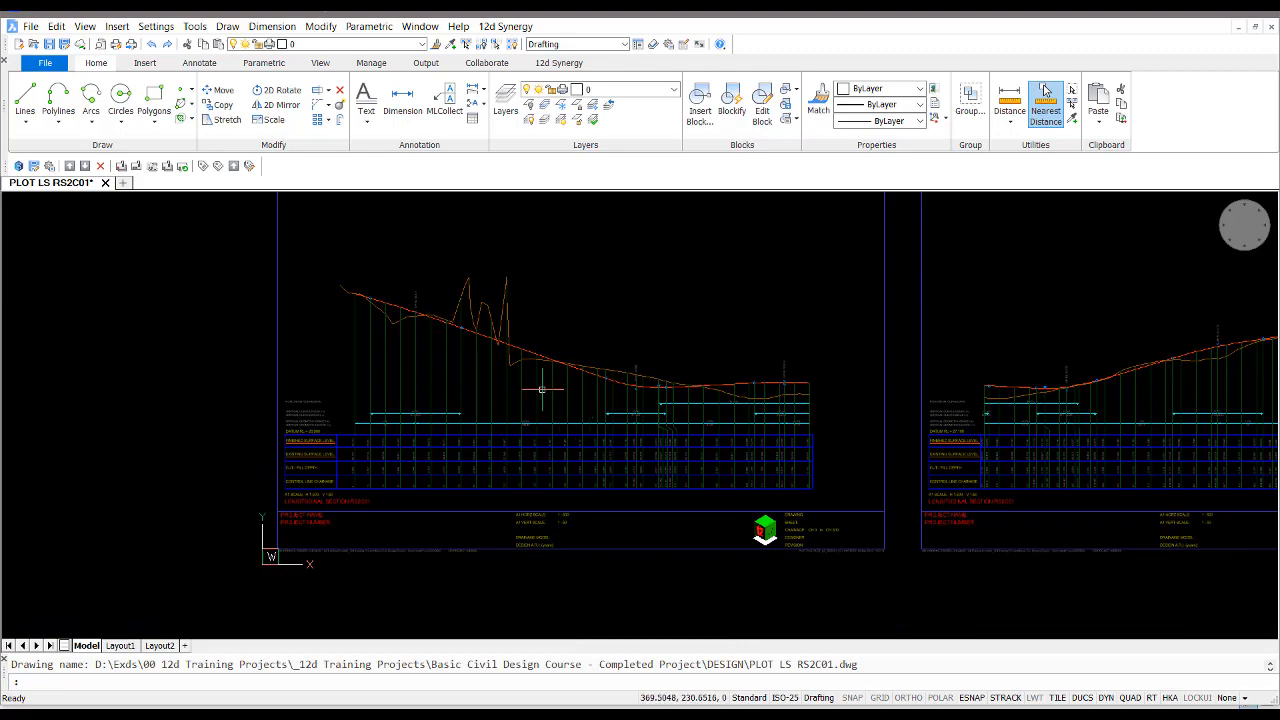
pyautogui.middleClick(598, 296)
pyautogui.middleClick(598, 296)
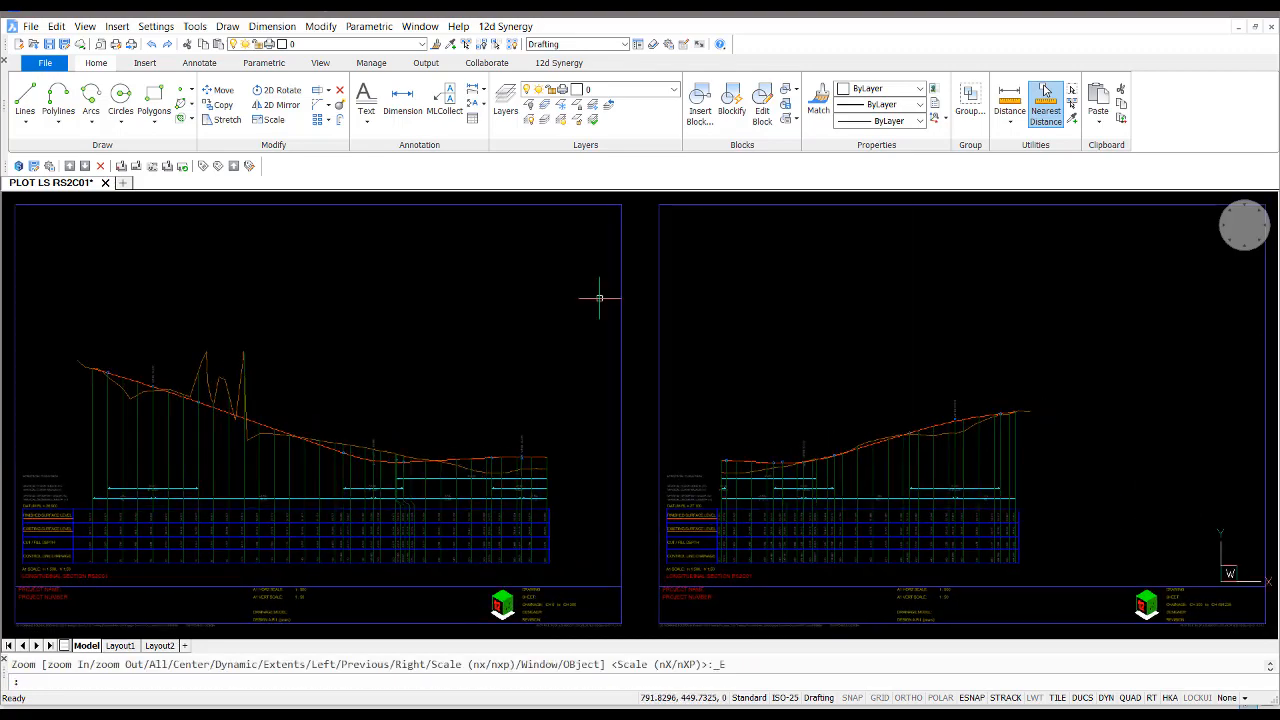
pyautogui.press('Escape')
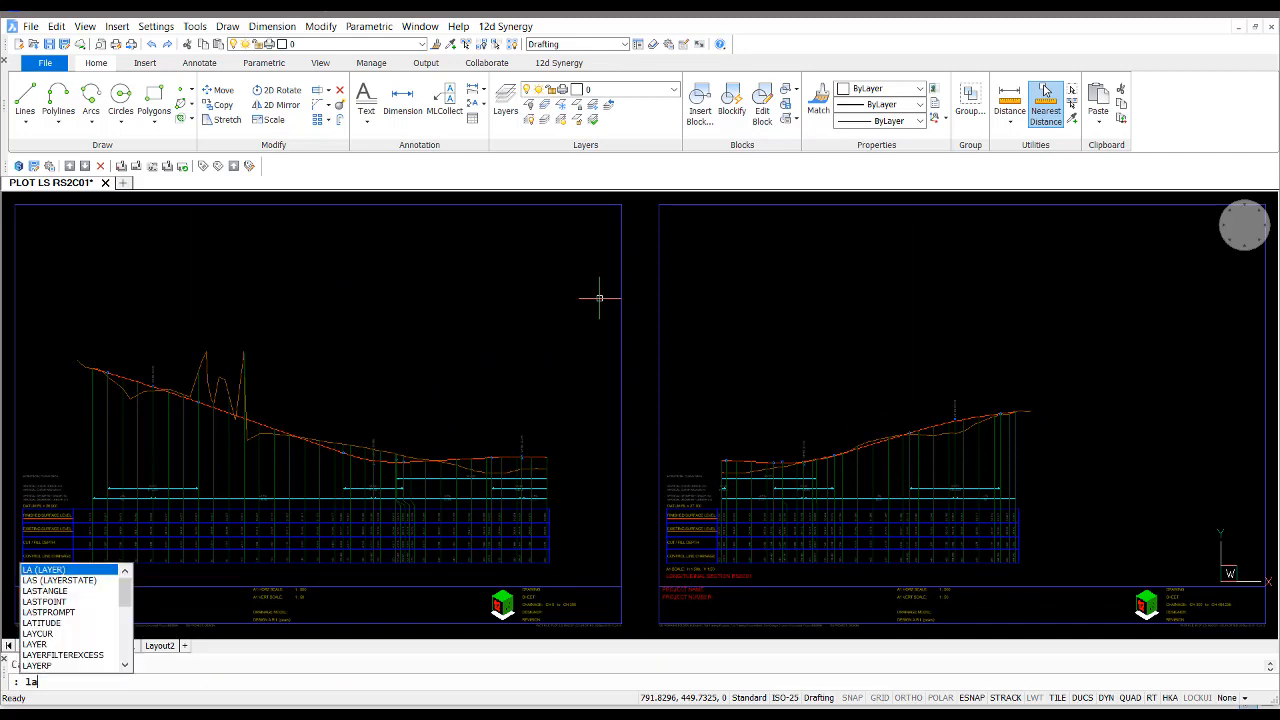
pyautogui.press('Return')
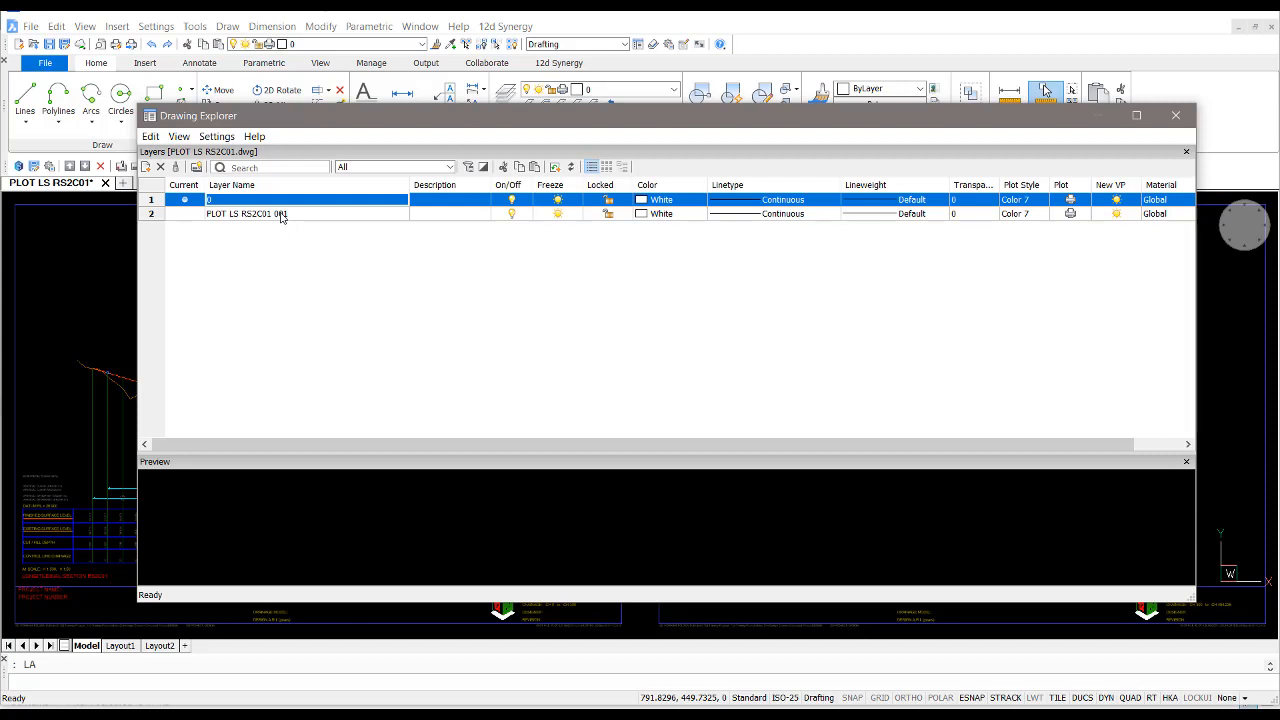
pyautogui.click(1177, 116)
pyautogui.click(104, 182)
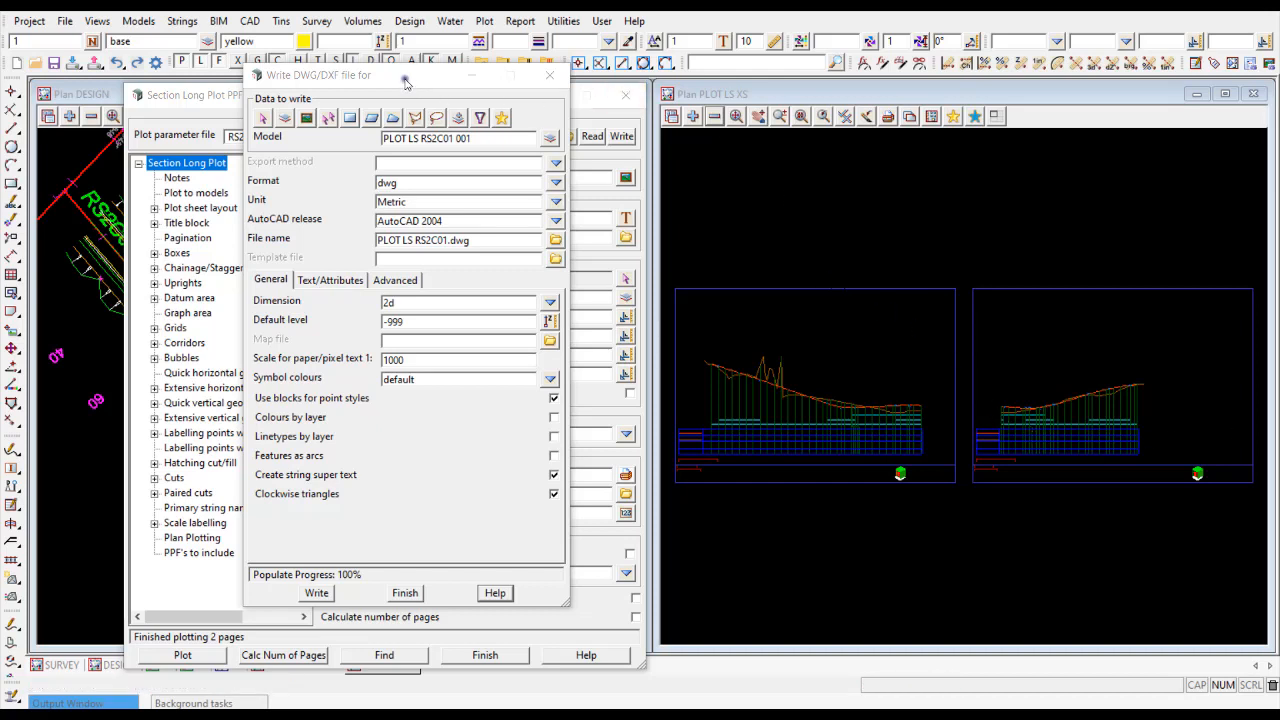
# - Turn off the user title block file in the long section's title block settings and replot, with the DWG export window moved aside
pyautogui.moveTo(405, 78); pyautogui.dragTo(957, 540)
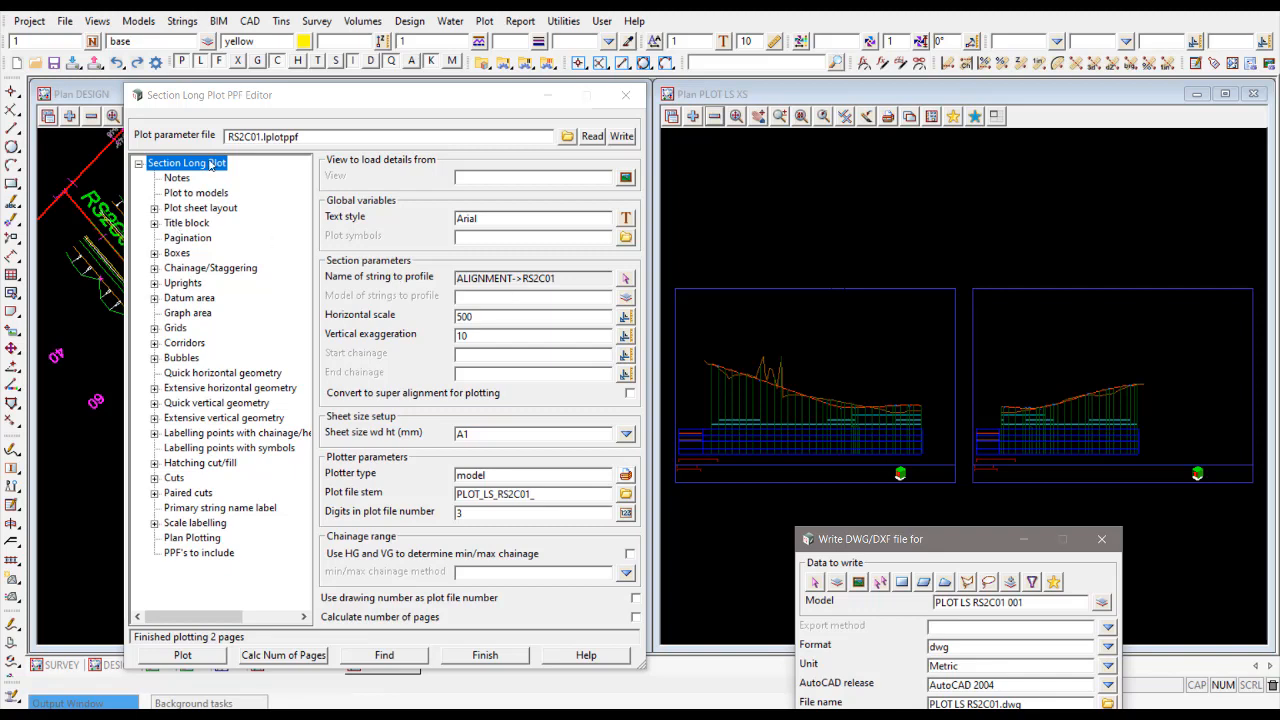
pyautogui.click(186, 224)
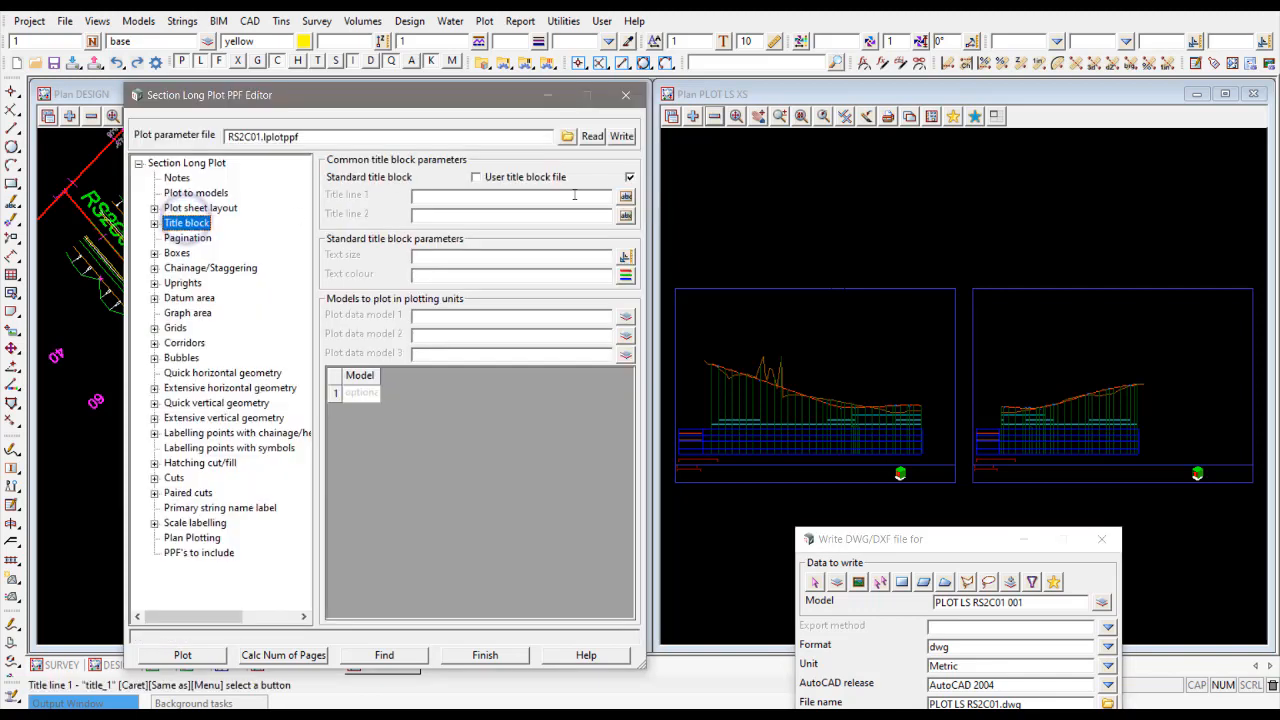
pyautogui.click(629, 178)
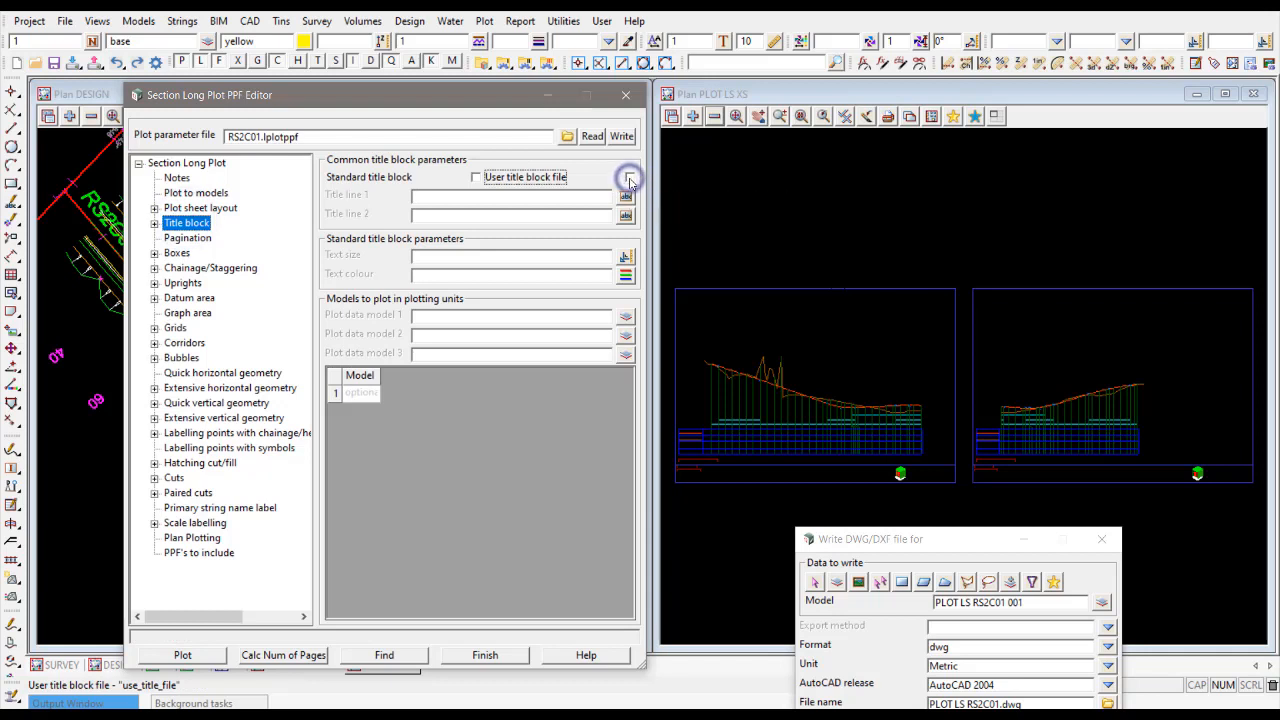
pyautogui.click(207, 656)
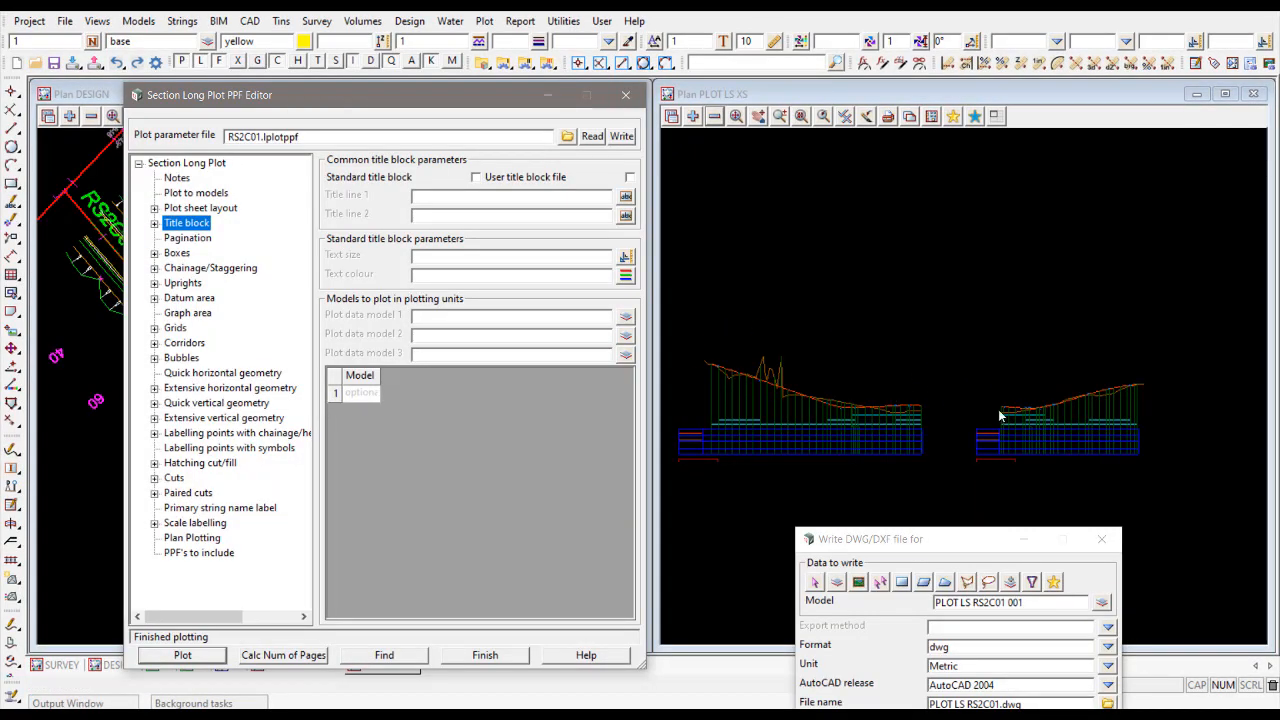
# - Minimise the long plot editor and enter PLOT LS as the map file for the DWG export
pyautogui.moveTo(940, 541); pyautogui.dragTo(463, 95)
pyautogui.click(548, 95)
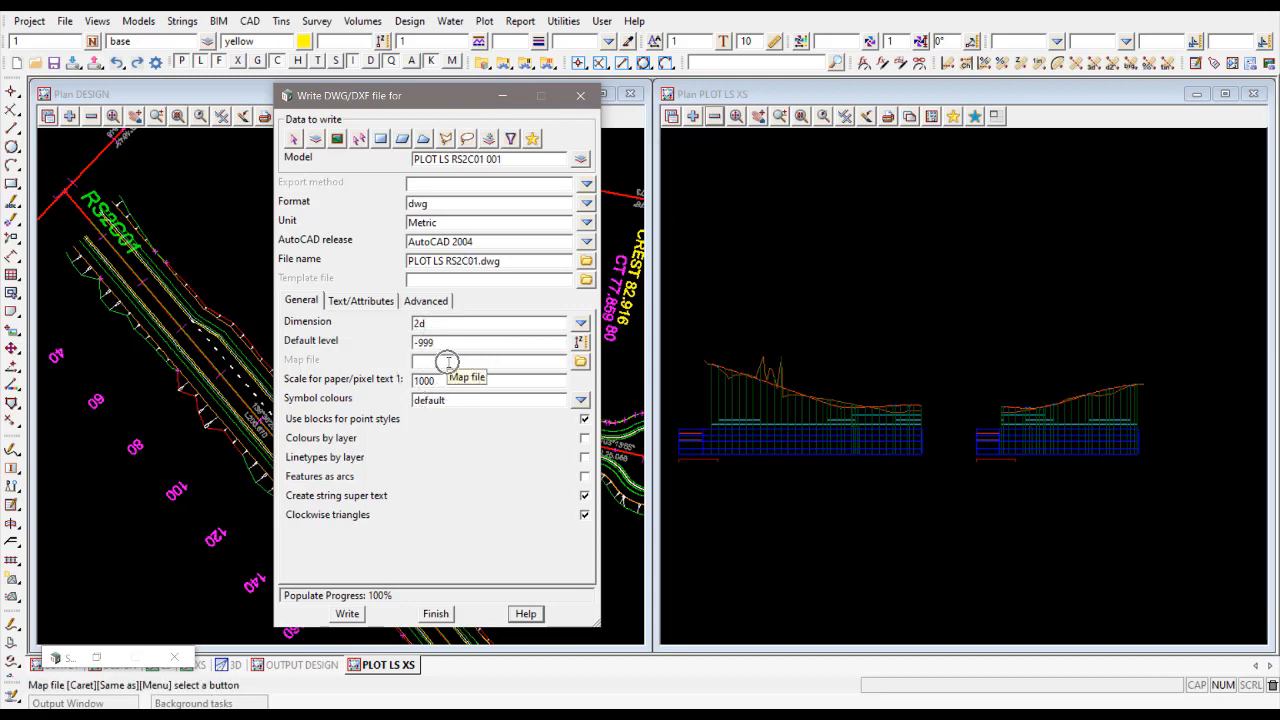
pyautogui.click(579, 364)
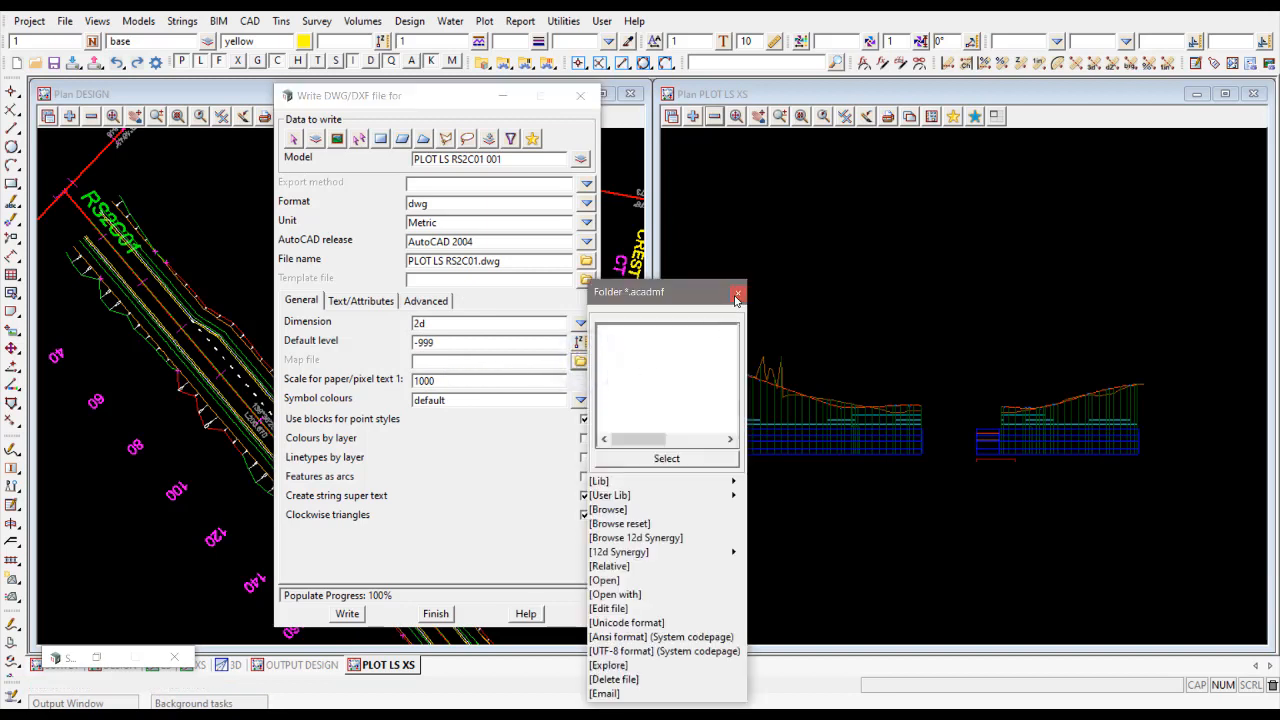
pyautogui.click(736, 297)
pyautogui.click(440, 365)
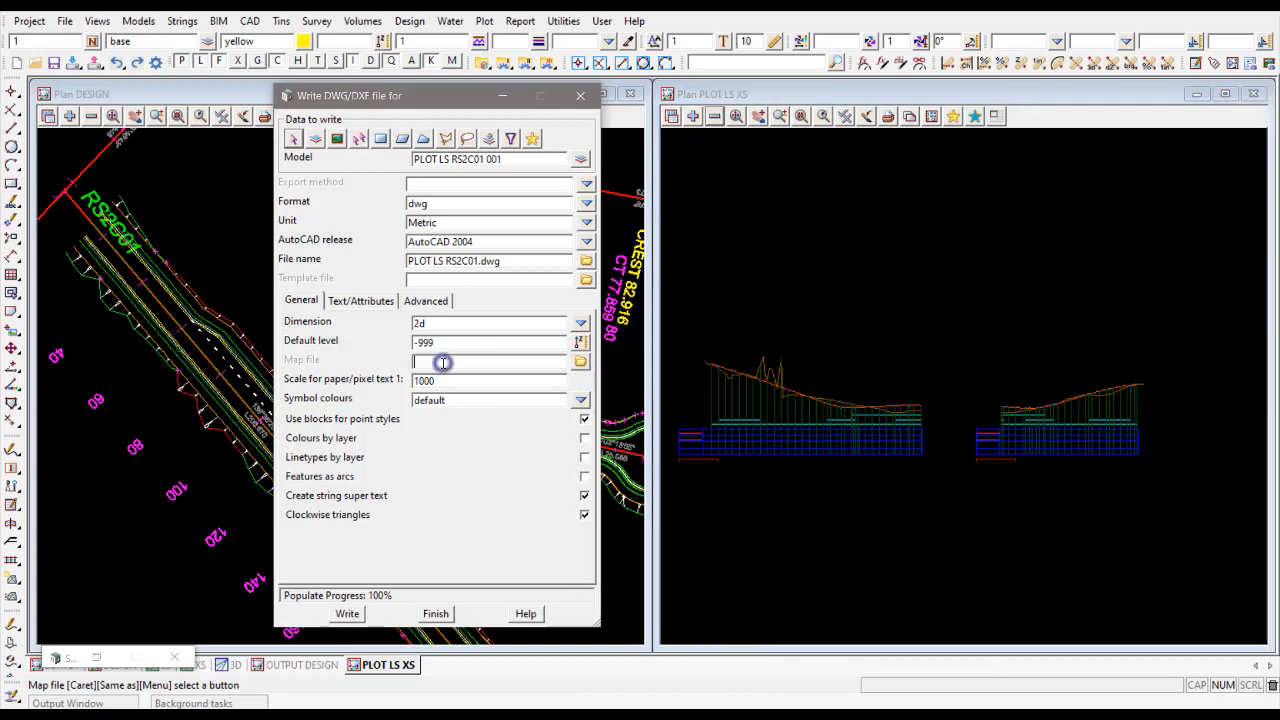
pyautogui.moveTo(440, 260); pyautogui.dragTo(396, 262)
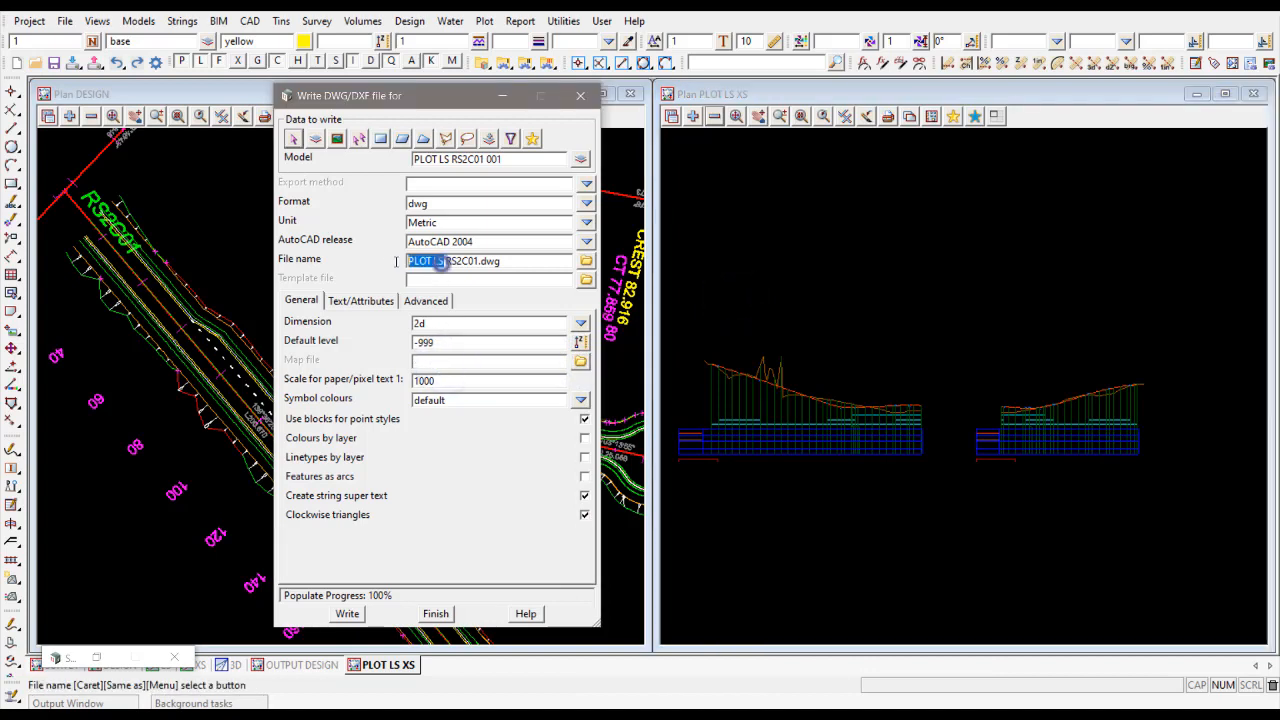
pyautogui.click(436, 361)
pyautogui.write('PLOT LS')
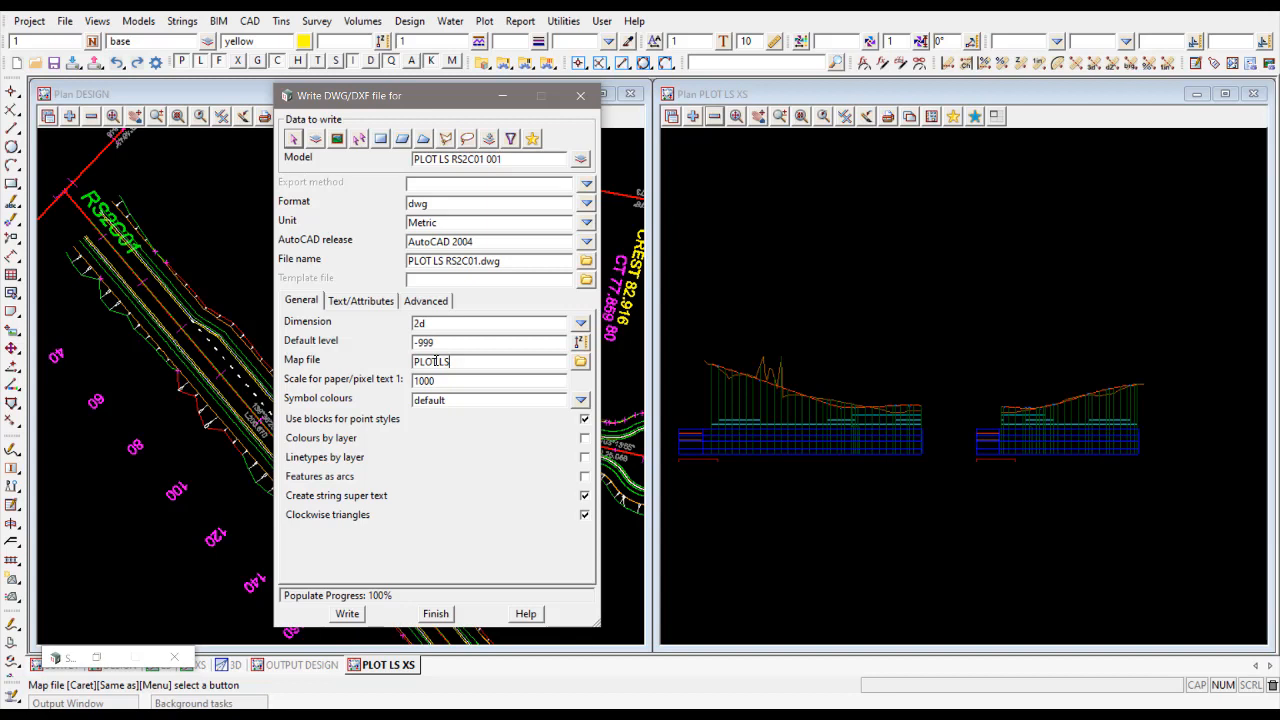
# - Open the PLOT LS.acadmf map file for editing and move its window clear of the plotted long section
pyautogui.click(580, 361)
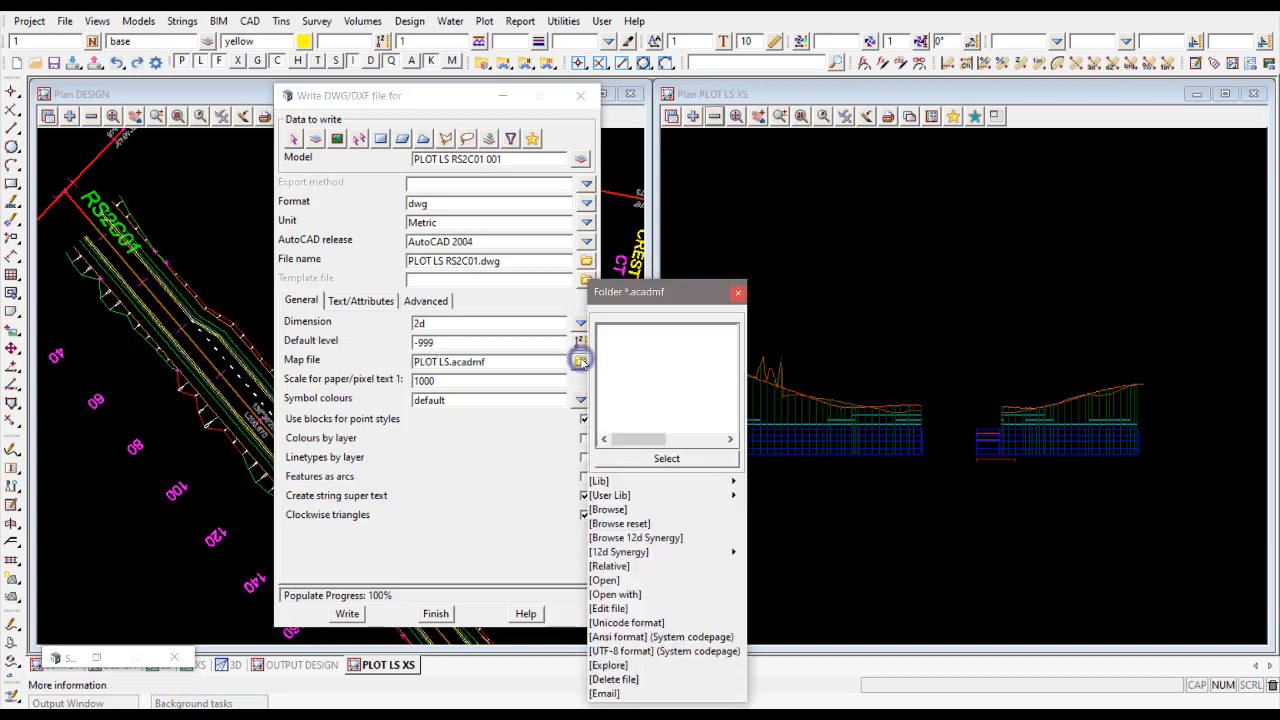
pyautogui.click(608, 582)
pyautogui.moveTo(840, 306); pyautogui.dragTo(260, 212)
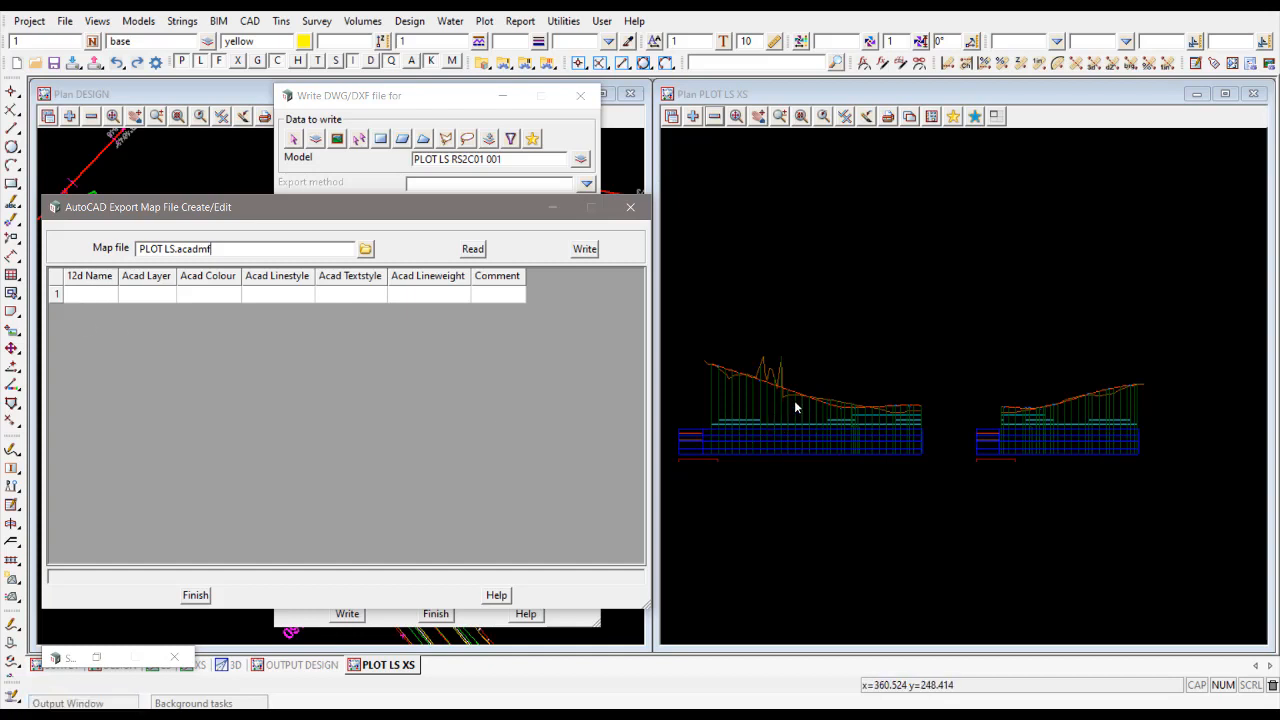
# - Inquire on the red design line and the brown survey surface line in the plotted long section to check their string names
pyautogui.click(870, 95)
pyautogui.scroll(4, 790, 400)
pyautogui.scroll(3, 815, 404)
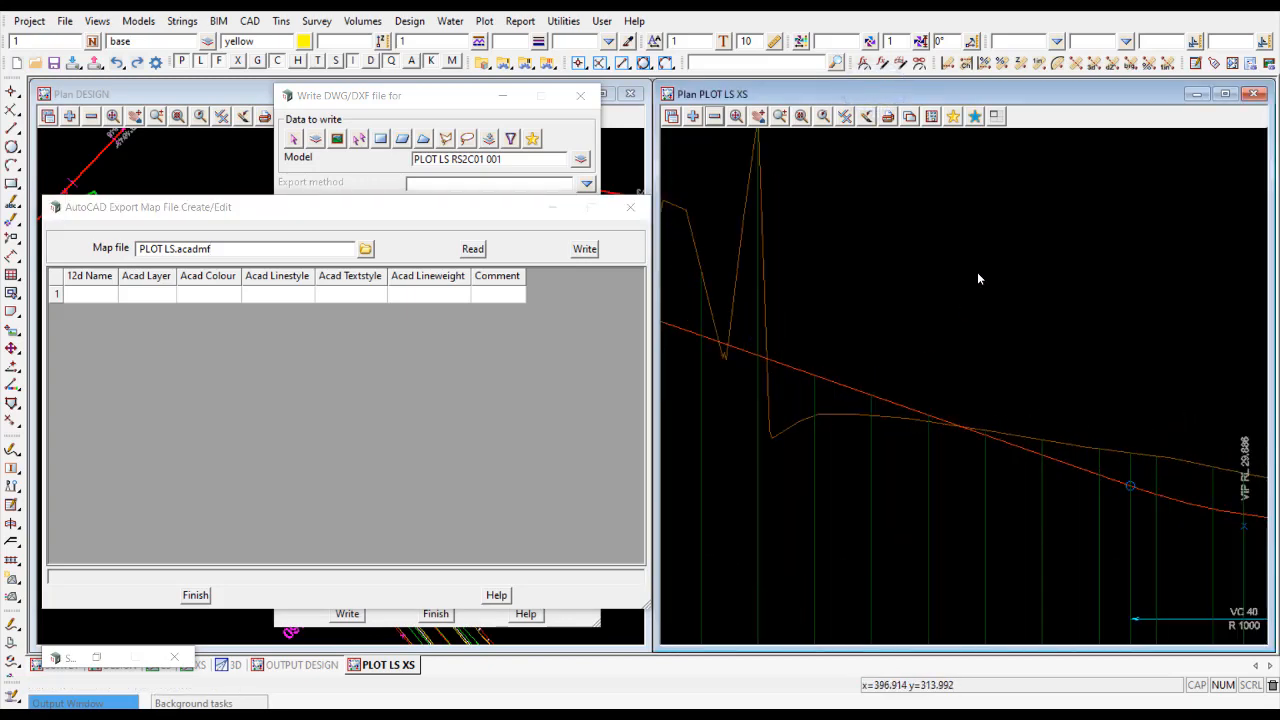
pyautogui.hotkey('ctrl', 'i')
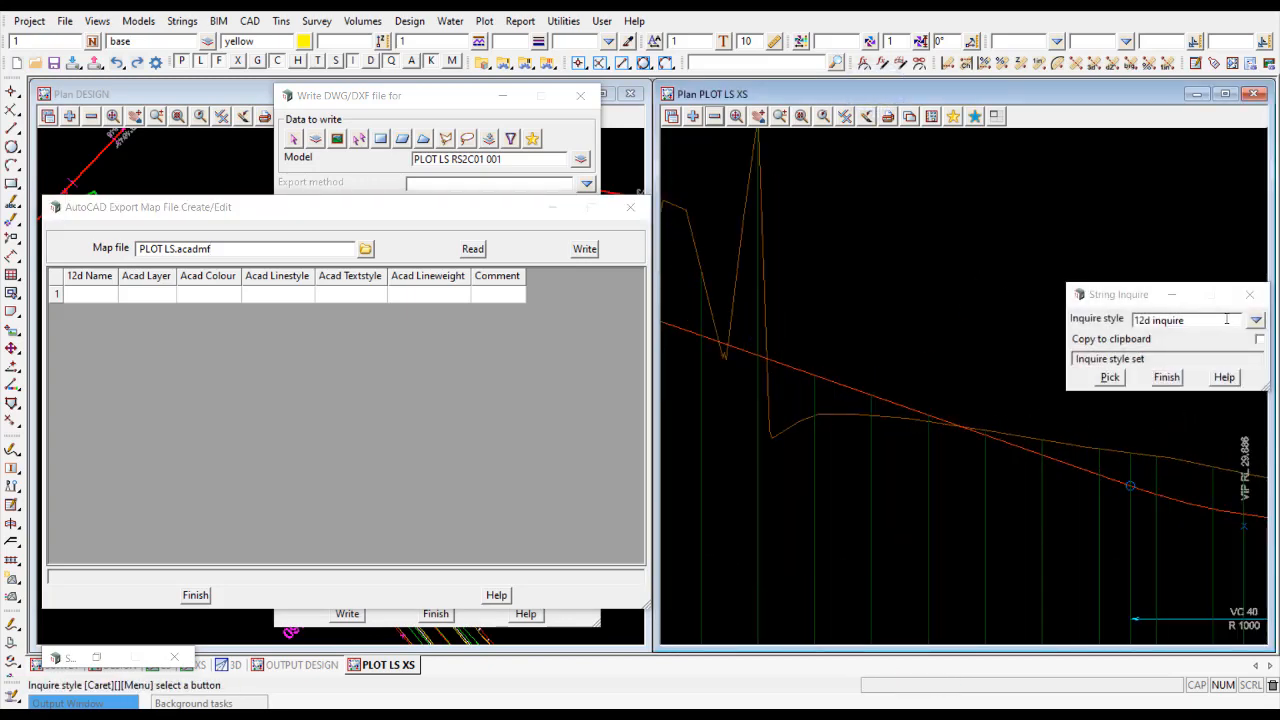
pyautogui.click(1110, 377)
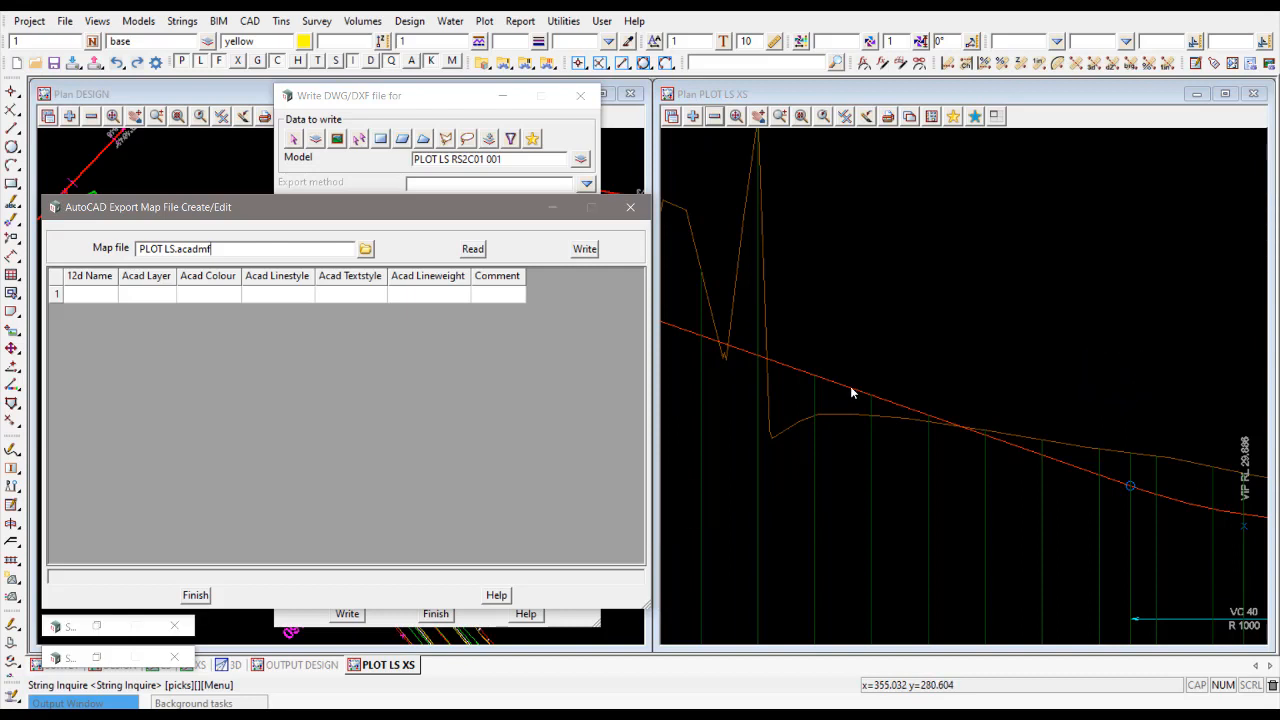
pyautogui.click(850, 391)
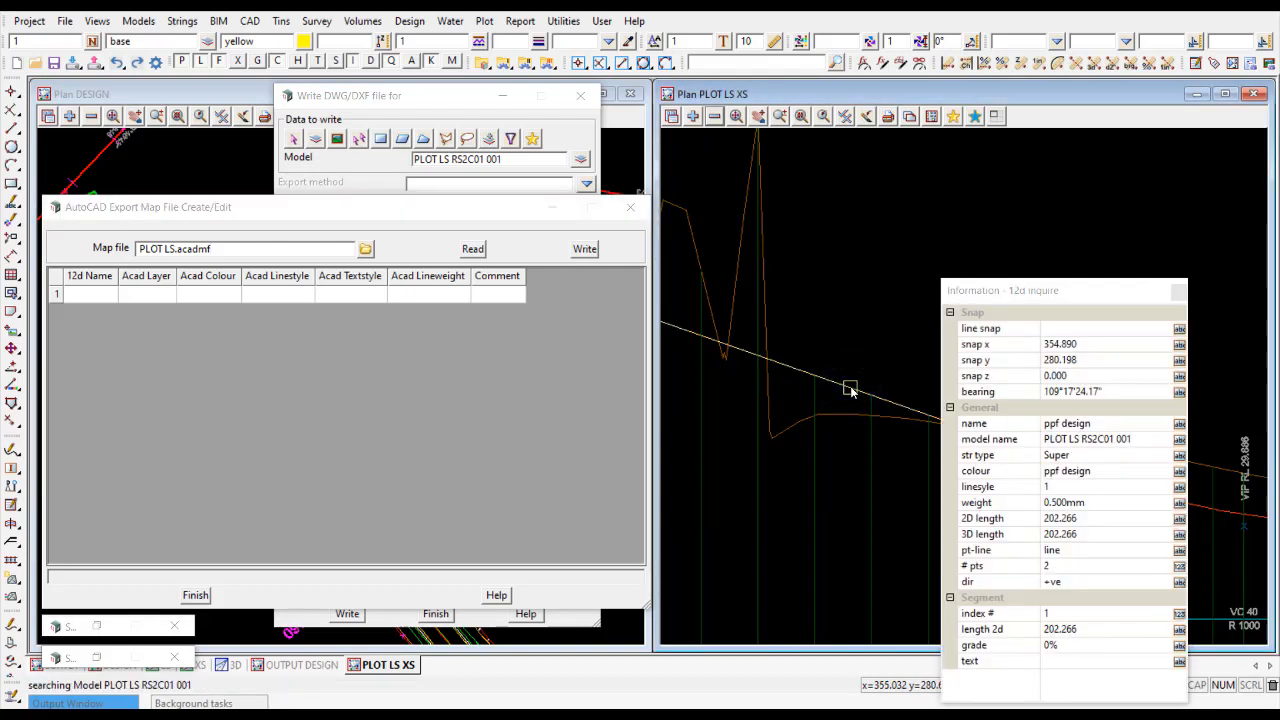
pyautogui.click(849, 414)
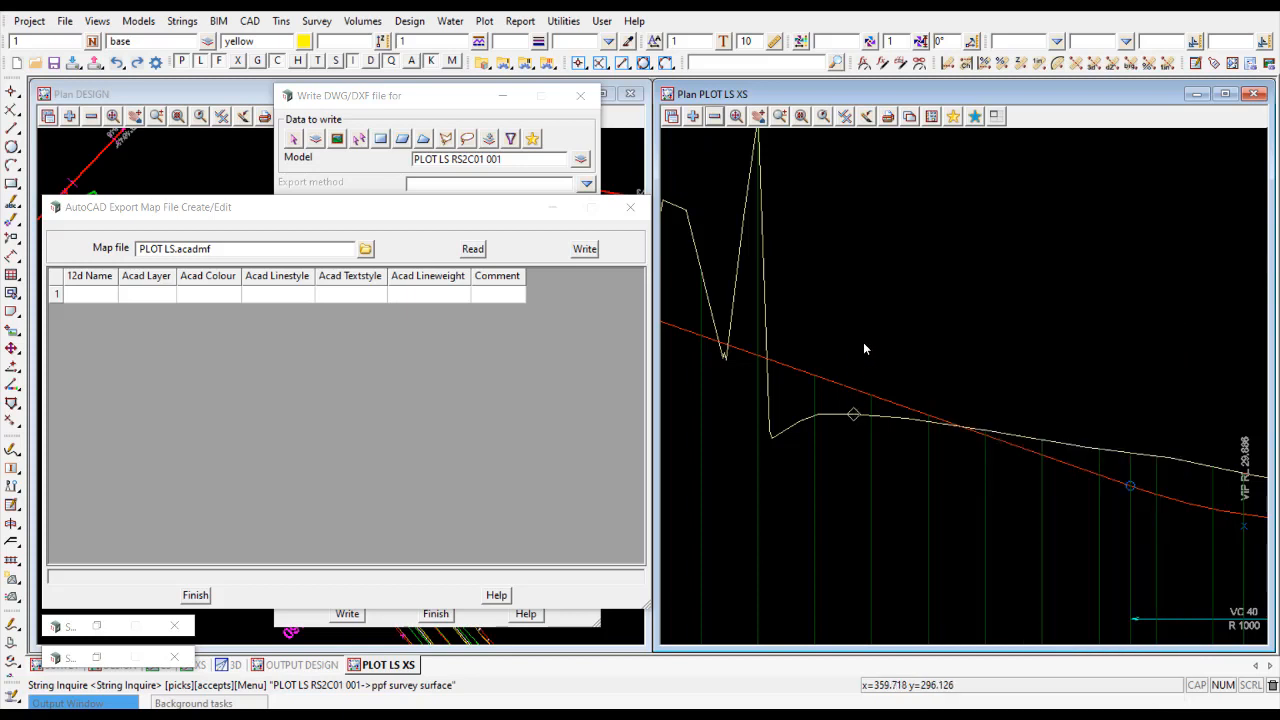
pyautogui.press('Escape')
pyautogui.scroll(-3, 877, 330)
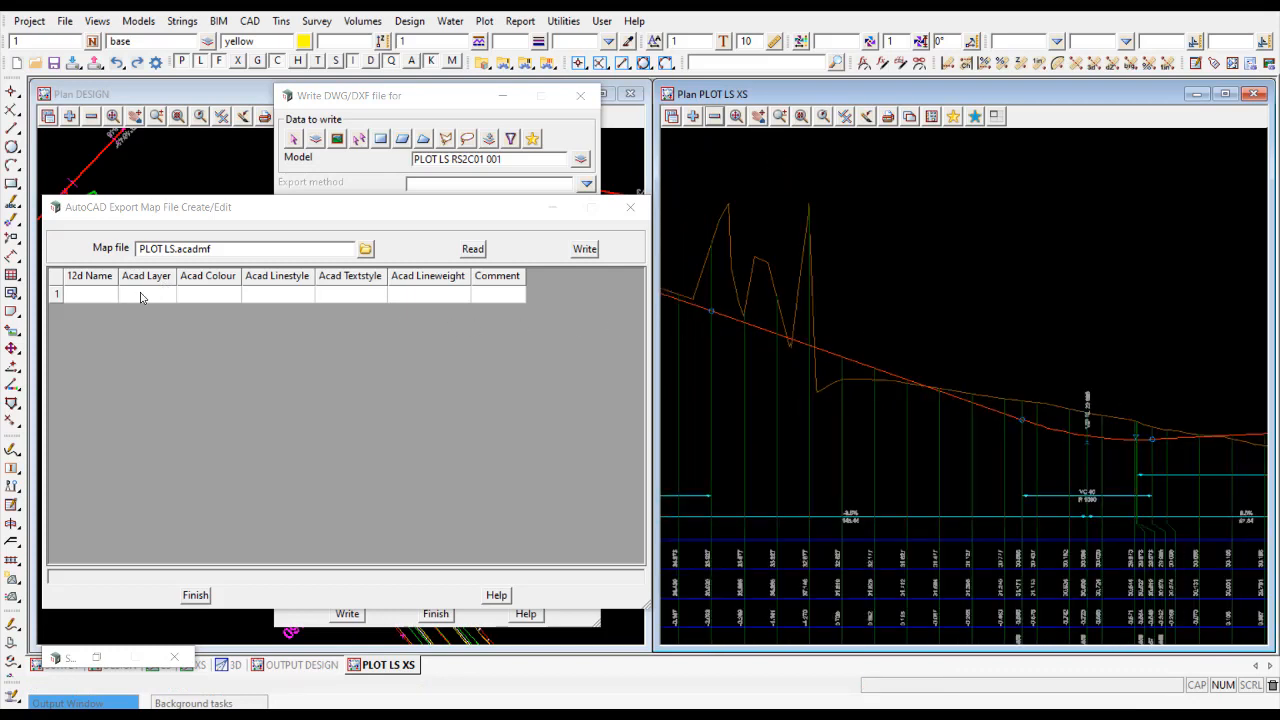
# - Populate the map file's 12d names from the strings in model PLOT LS RS2C01 001, picked from the plotted section
pyautogui.click(736, 116)
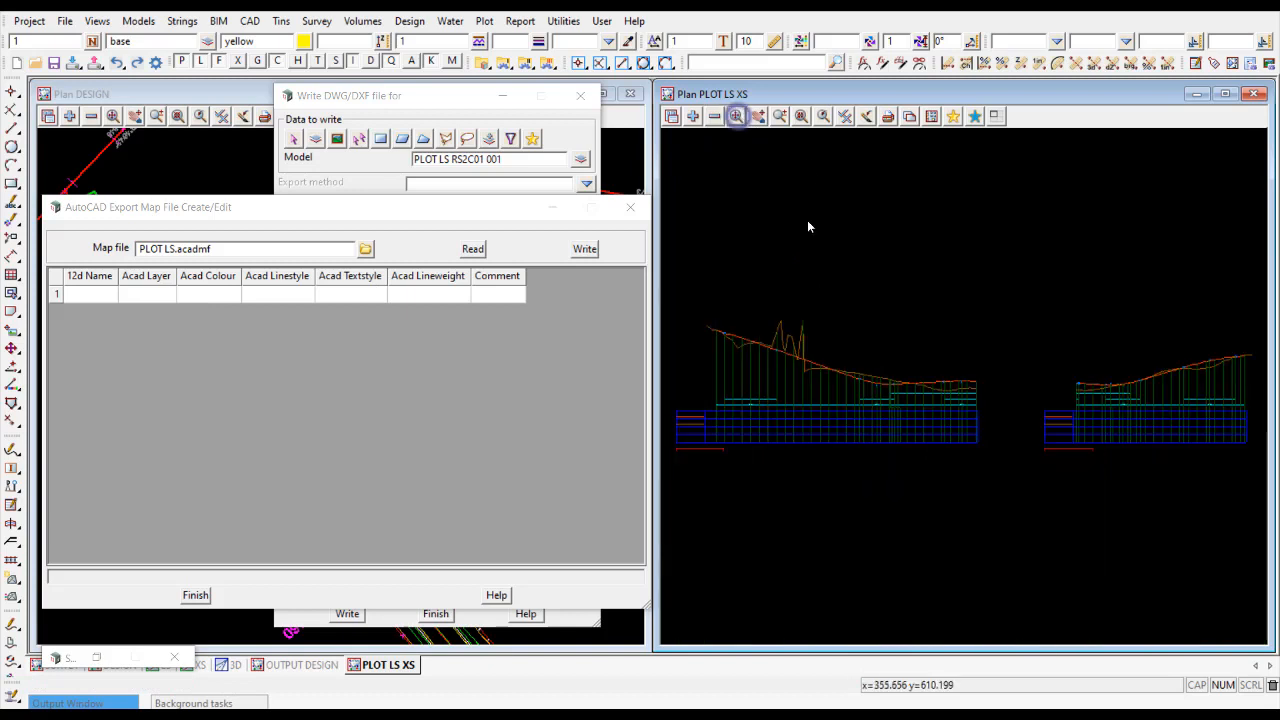
pyautogui.click(88, 280)
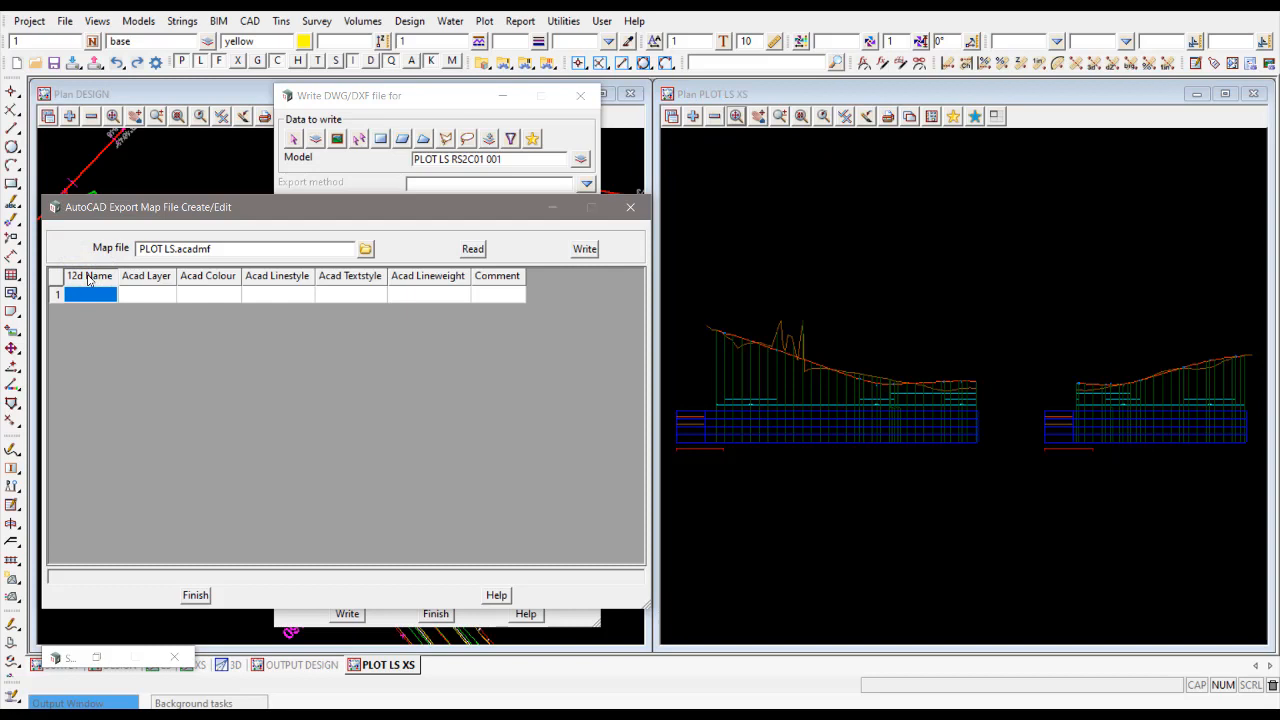
pyautogui.rightClick(89, 279)
pyautogui.click(135, 321)
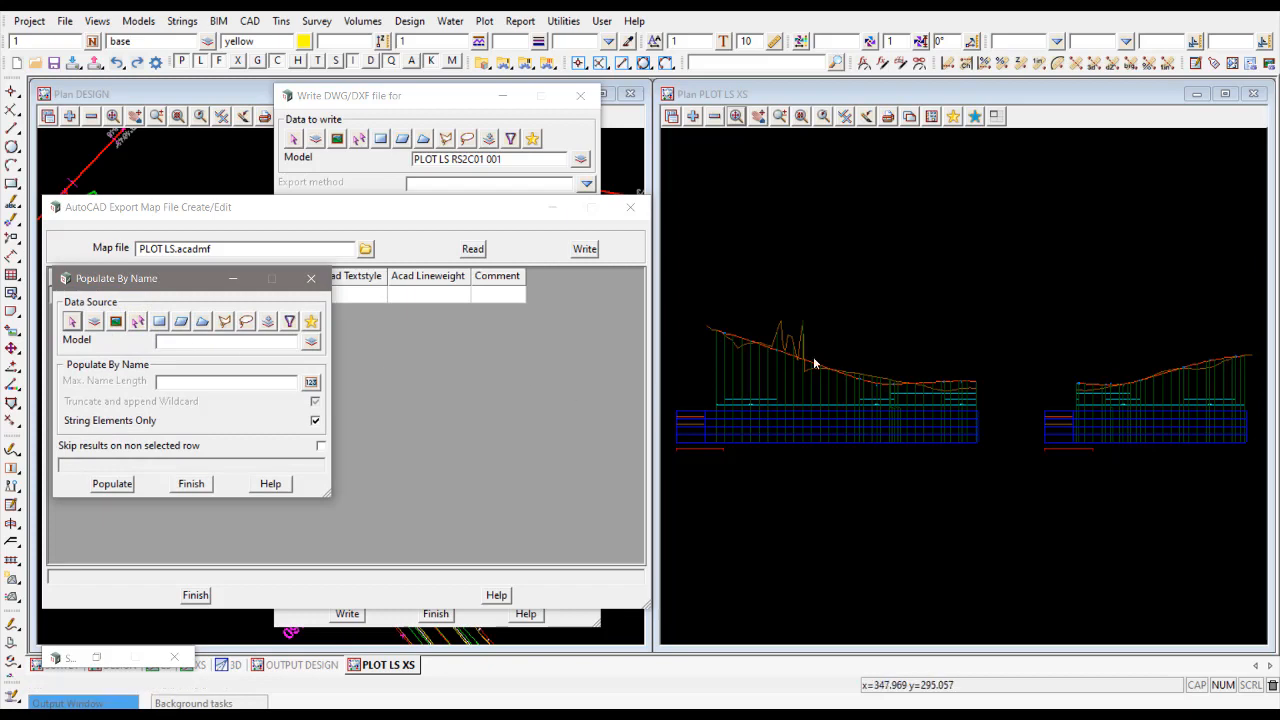
pyautogui.click(199, 340)
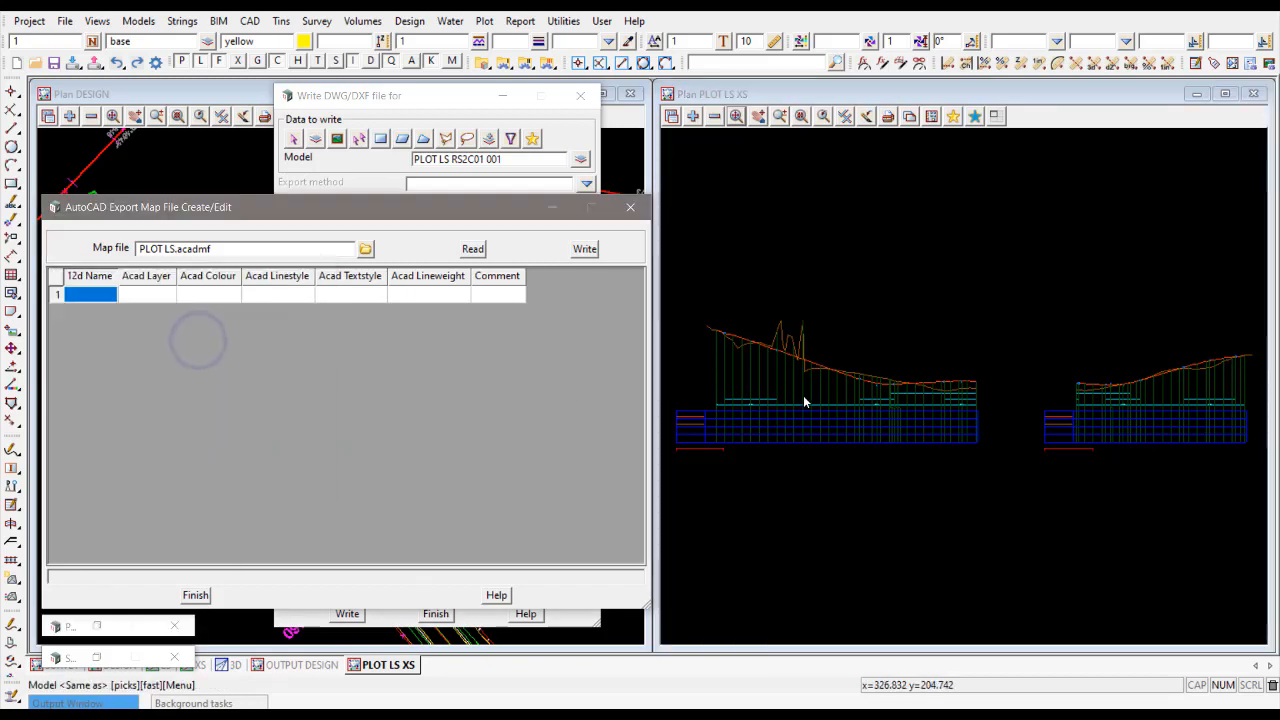
pyautogui.click(805, 396)
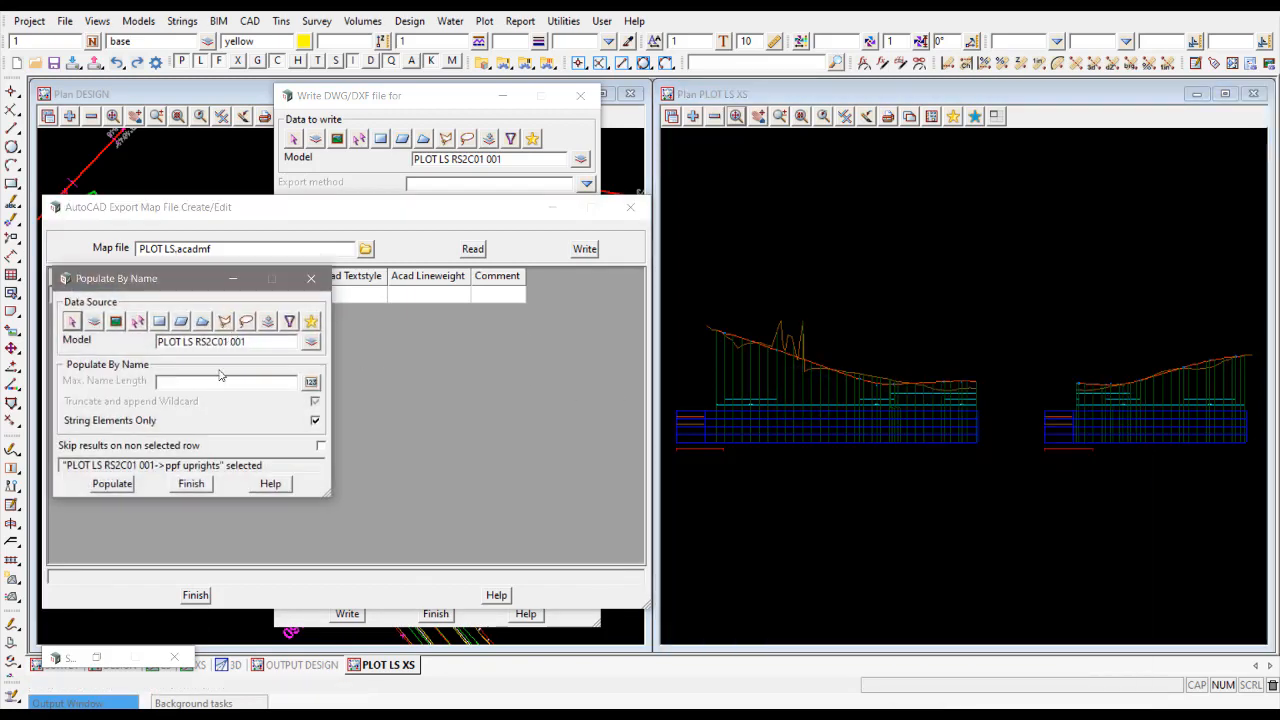
pyautogui.click(112, 484)
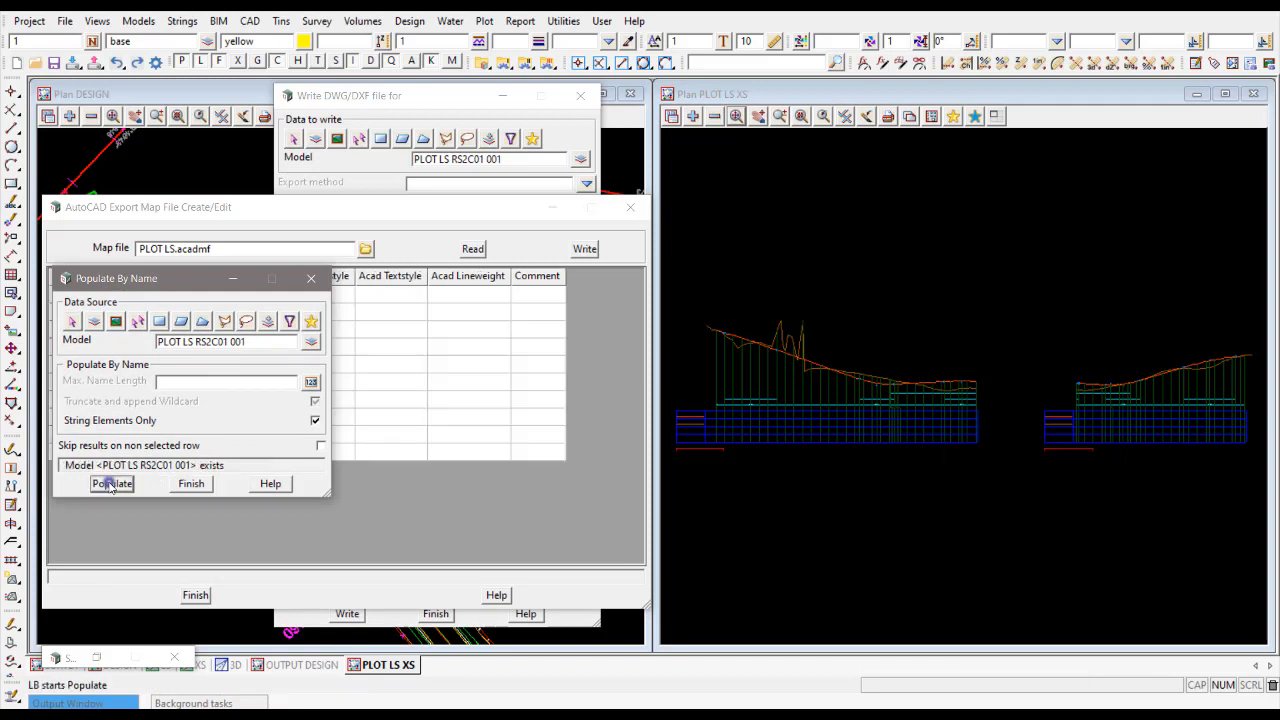
pyautogui.click(192, 484)
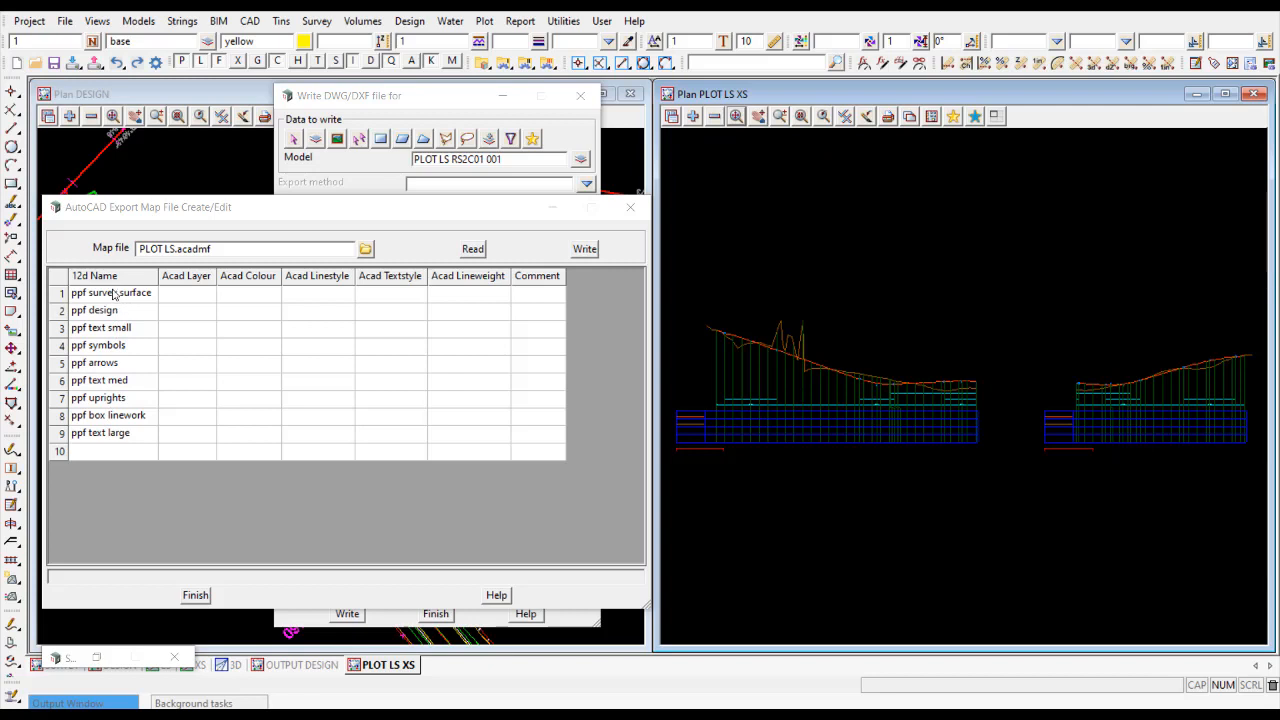
# - Copy all nine 12d names into the Acad Layer column of the map file and widen that column
pyautogui.moveTo(113, 296); pyautogui.dragTo(110, 437)
pyautogui.hotkey('ctrl', 'c')
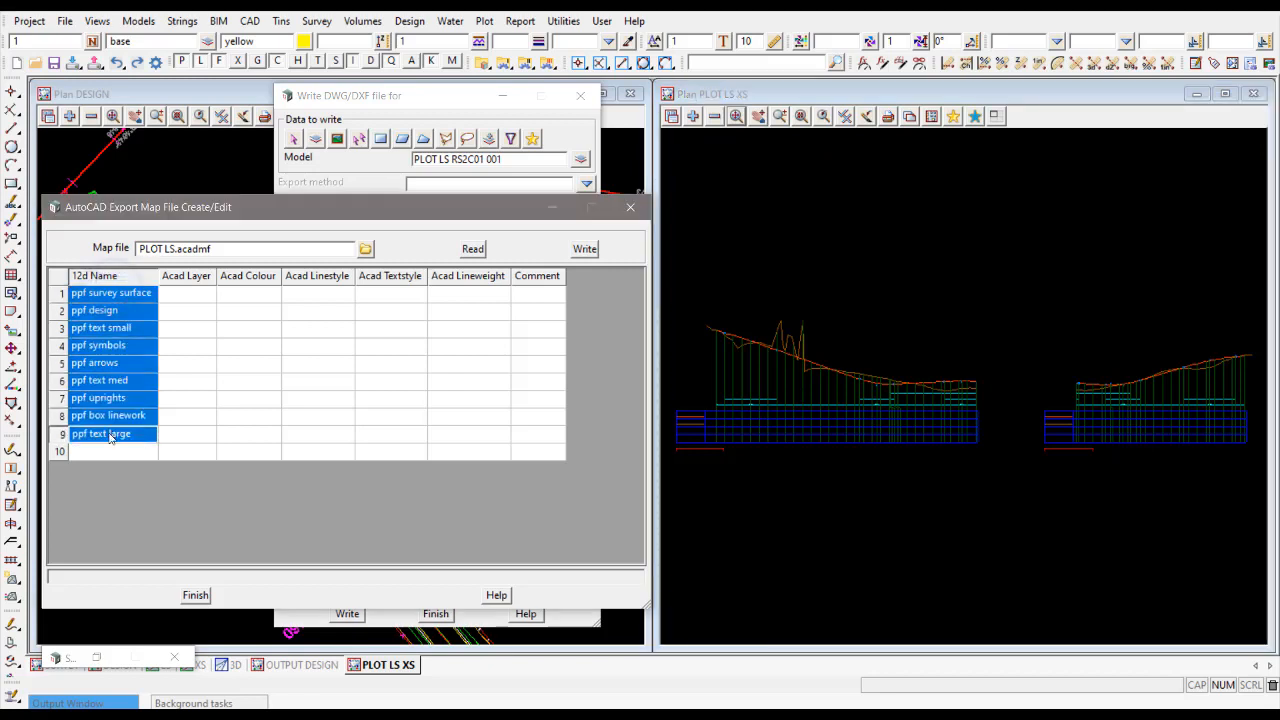
pyautogui.click(186, 296)
pyautogui.hotkey('ctrl', 'v')
pyautogui.moveTo(216, 277); pyautogui.dragTo(264, 277)
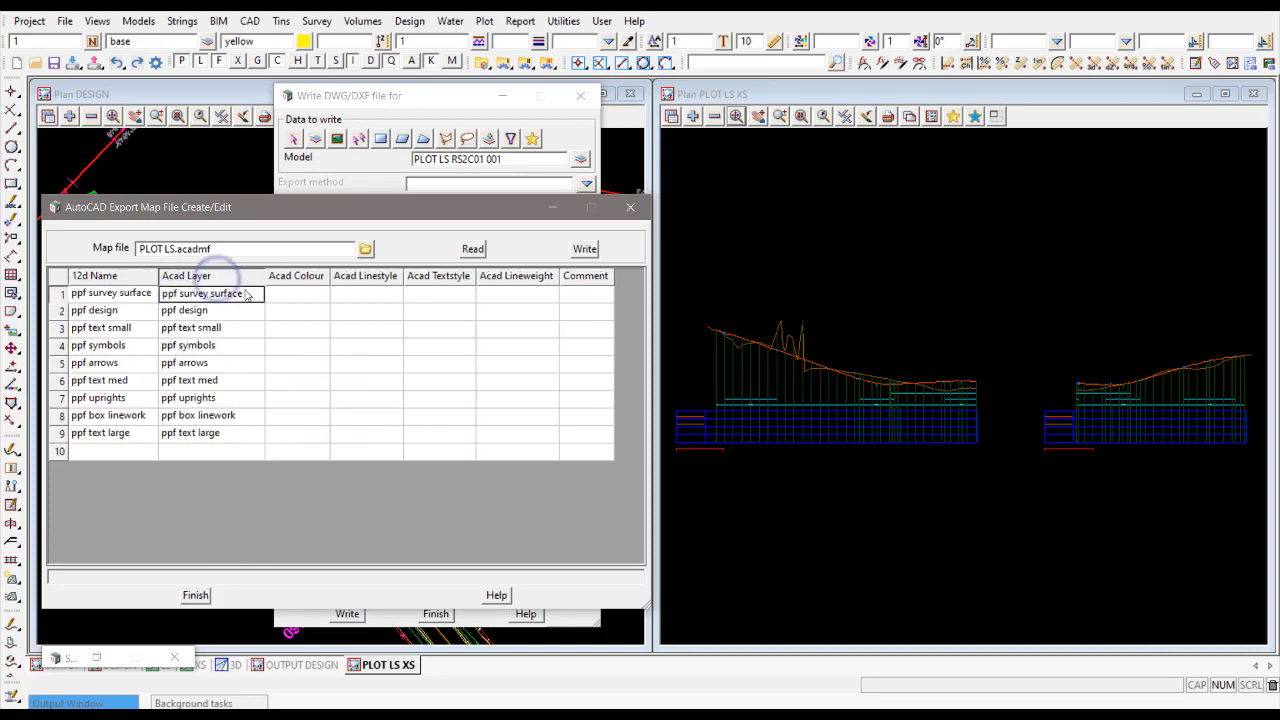
# - Remove the ppf prefix from the first three Acad Layer names, leaving survey surface, design and text small
pyautogui.click(182, 294)
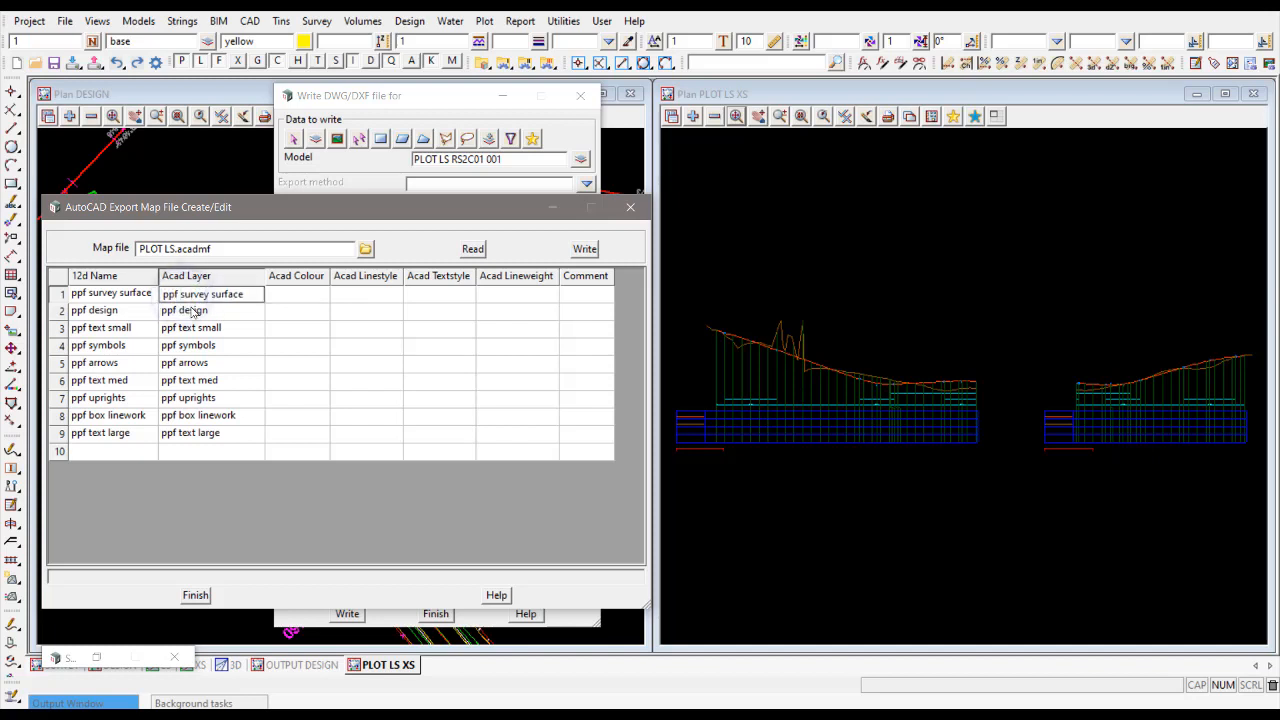
pyautogui.press('BackSpace')
pyautogui.press('BackSpace')
pyautogui.press('BackSpace')
pyautogui.press('BackSpace')
pyautogui.click(182, 314)
pyautogui.press('BackSpace')
pyautogui.press('BackSpace')
pyautogui.press('BackSpace')
pyautogui.press('BackSpace')
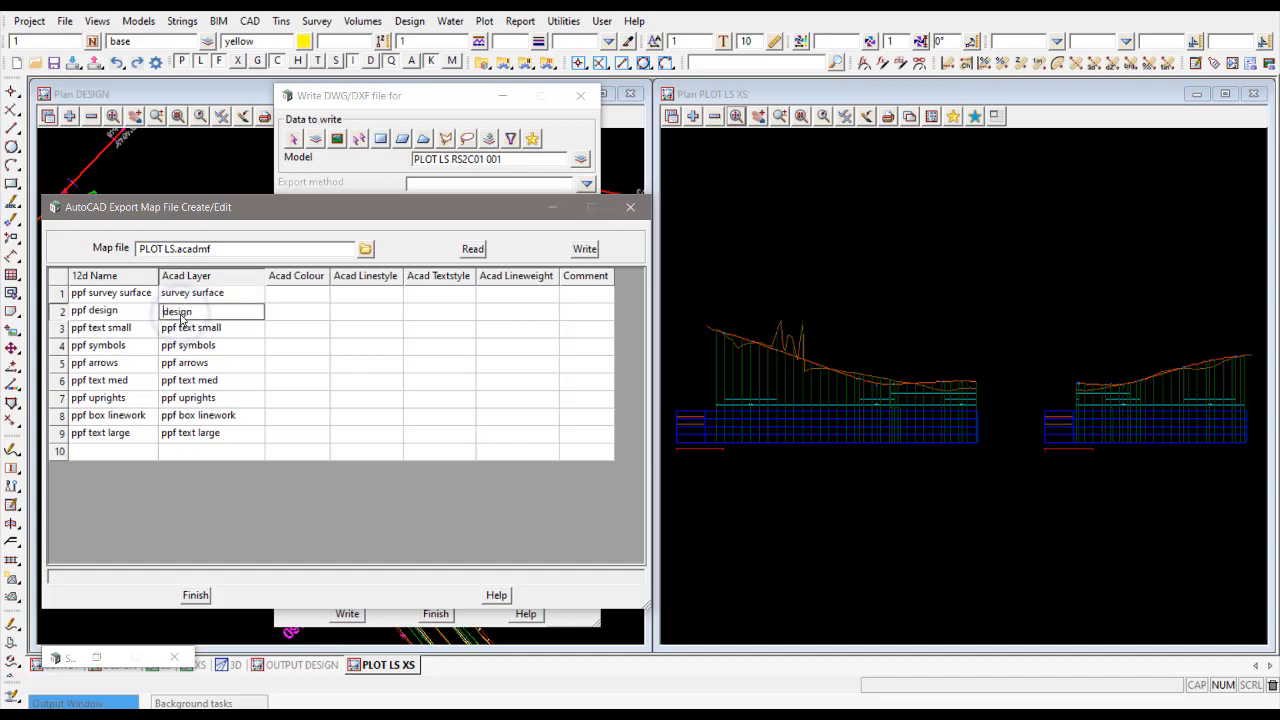
pyautogui.click(180, 331)
pyautogui.press('BackSpace')
pyautogui.press('BackSpace')
pyautogui.press('BackSpace')
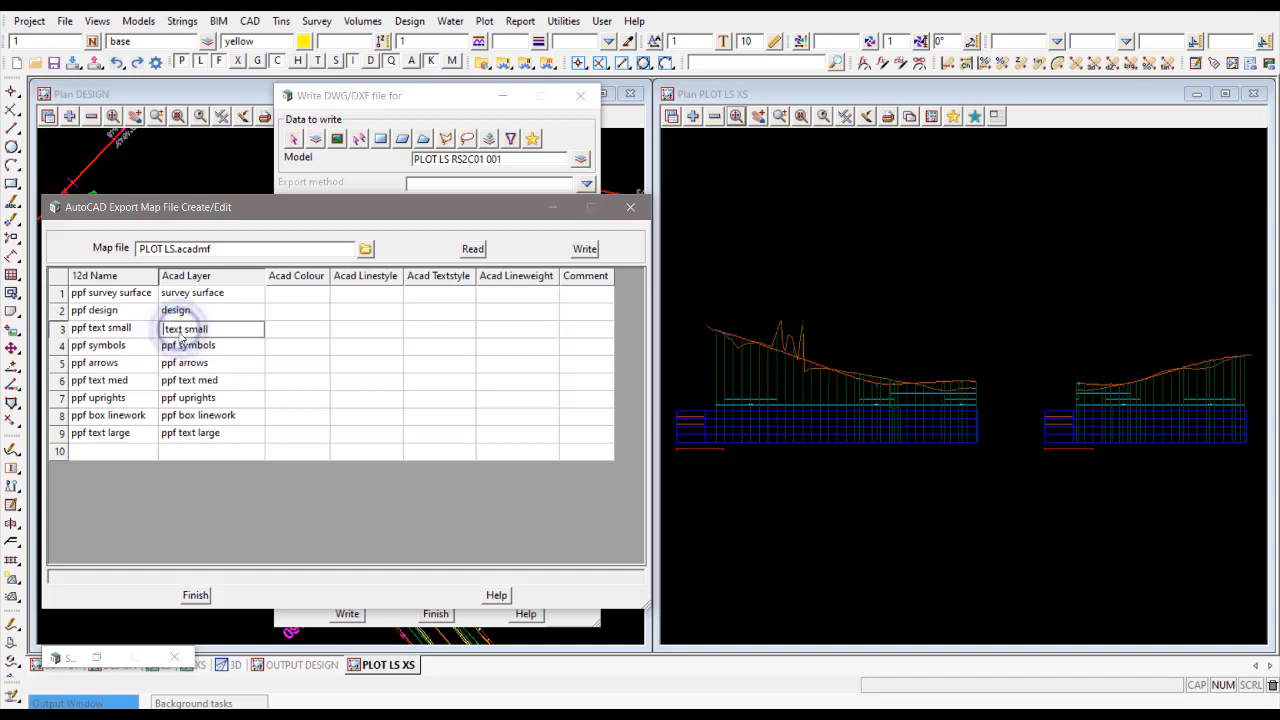
pyautogui.press('Delete')
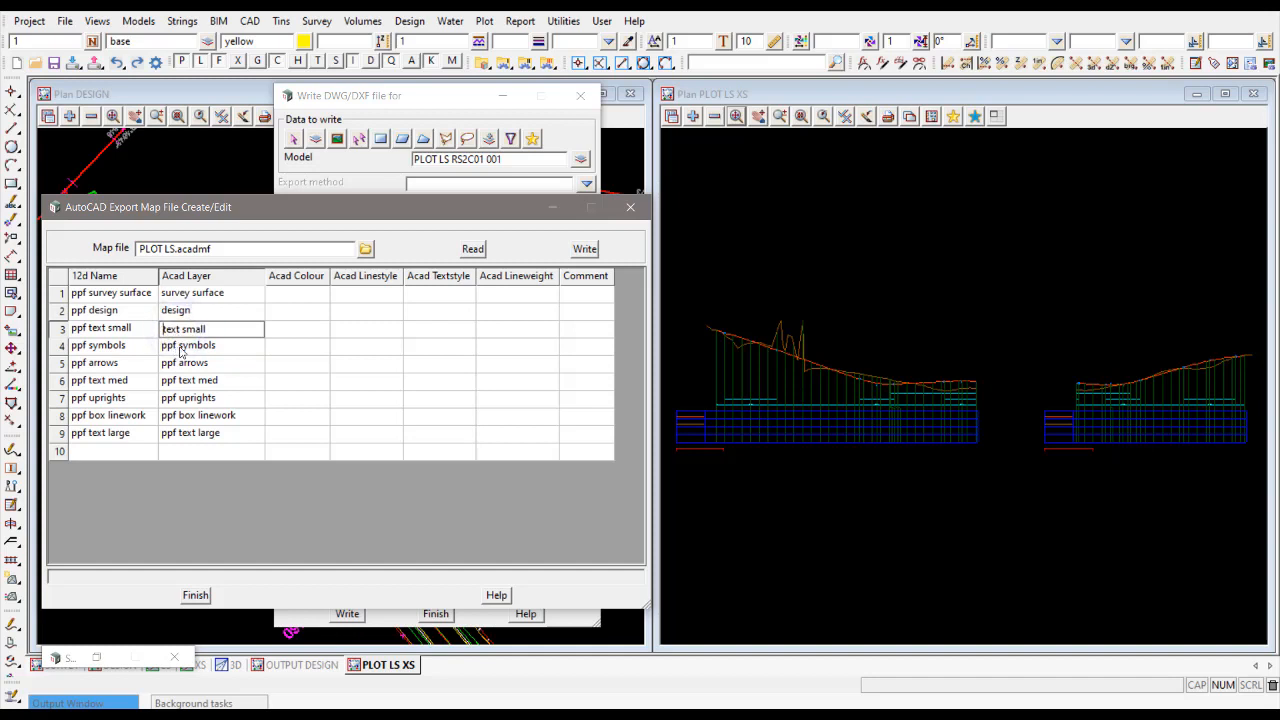
# - Strip the ppf prefix from the Acad Layer names in rows 4 to 6, leaving symbols, arrows and text med
pyautogui.doubleClick(180, 348)
pyautogui.press('BackSpace')
pyautogui.press('BackSpace')
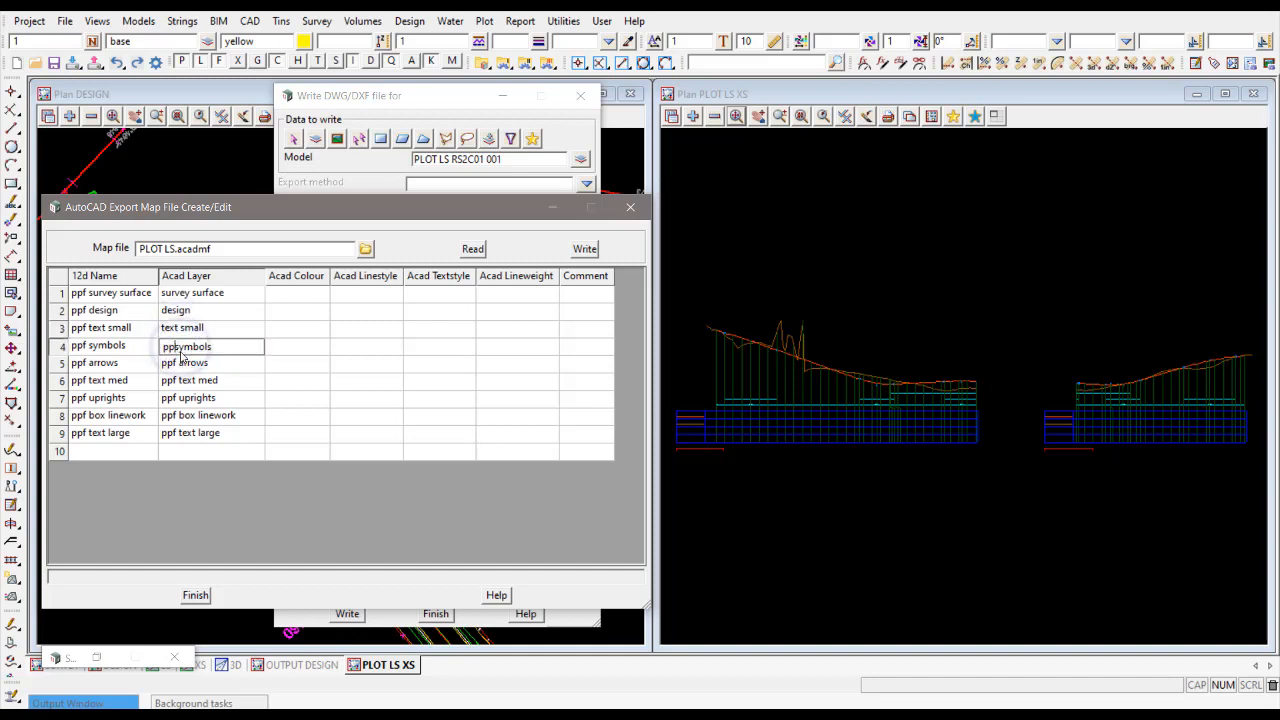
pyautogui.press('BackSpace')
pyautogui.press('BackSpace')
pyautogui.click(182, 371)
pyautogui.doubleClick(182, 371)
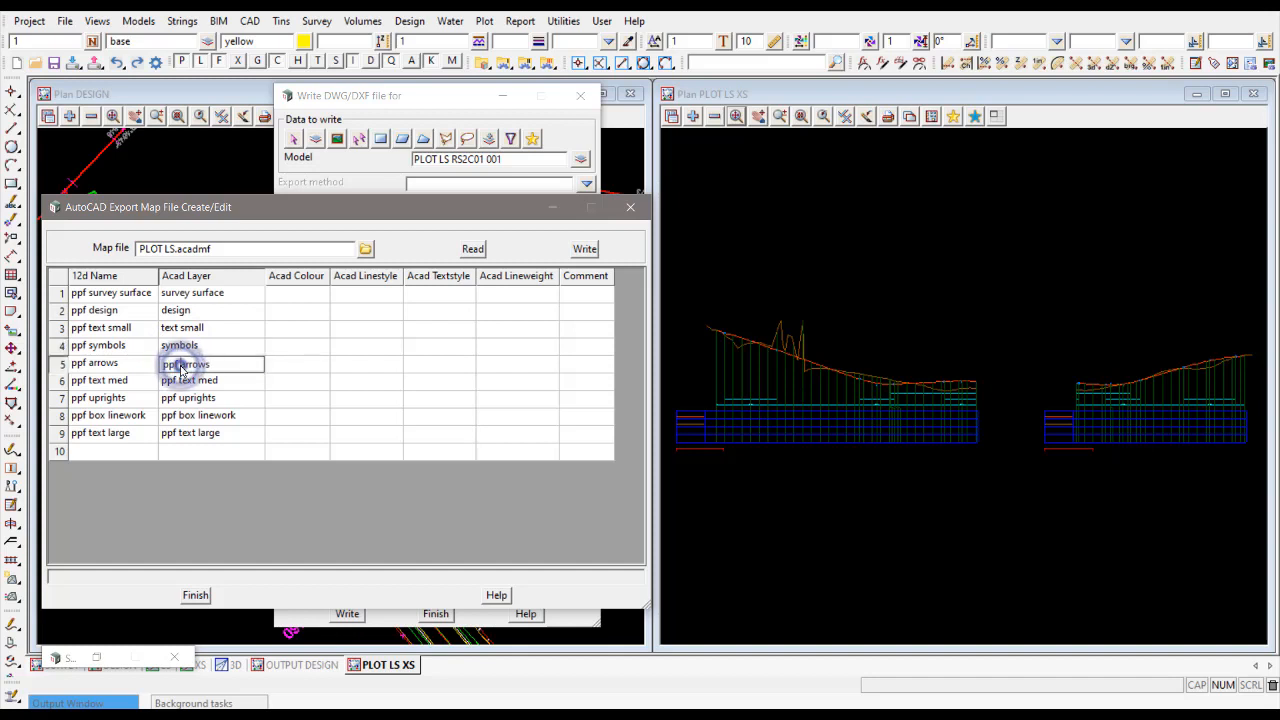
pyautogui.press('BackSpace')
pyautogui.press('BackSpace')
pyautogui.press('BackSpace')
pyautogui.press('BackSpace')
pyautogui.click(182, 381)
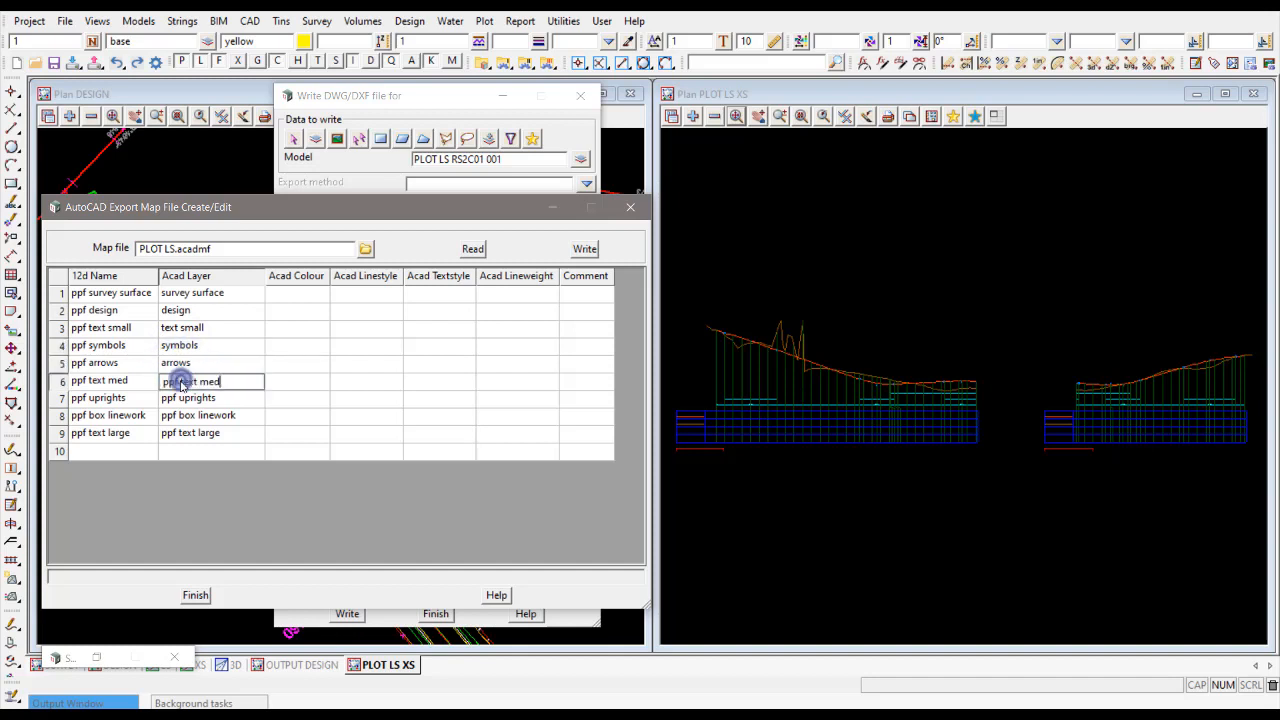
pyautogui.doubleClick(181, 382)
pyautogui.press('BackSpace')
pyautogui.press('BackSpace')
pyautogui.press('BackSpace')
pyautogui.press('BackSpace')
# - Strip the ppf prefix from the Acad Layer names in rows 7 to 9, leaving uprights, box linework and text large
pyautogui.click(182, 399)
pyautogui.doubleClick(182, 399)
pyautogui.press('BackSpace')
pyautogui.press('BackSpace')
pyautogui.press('BackSpace')
pyautogui.press('BackSpace')
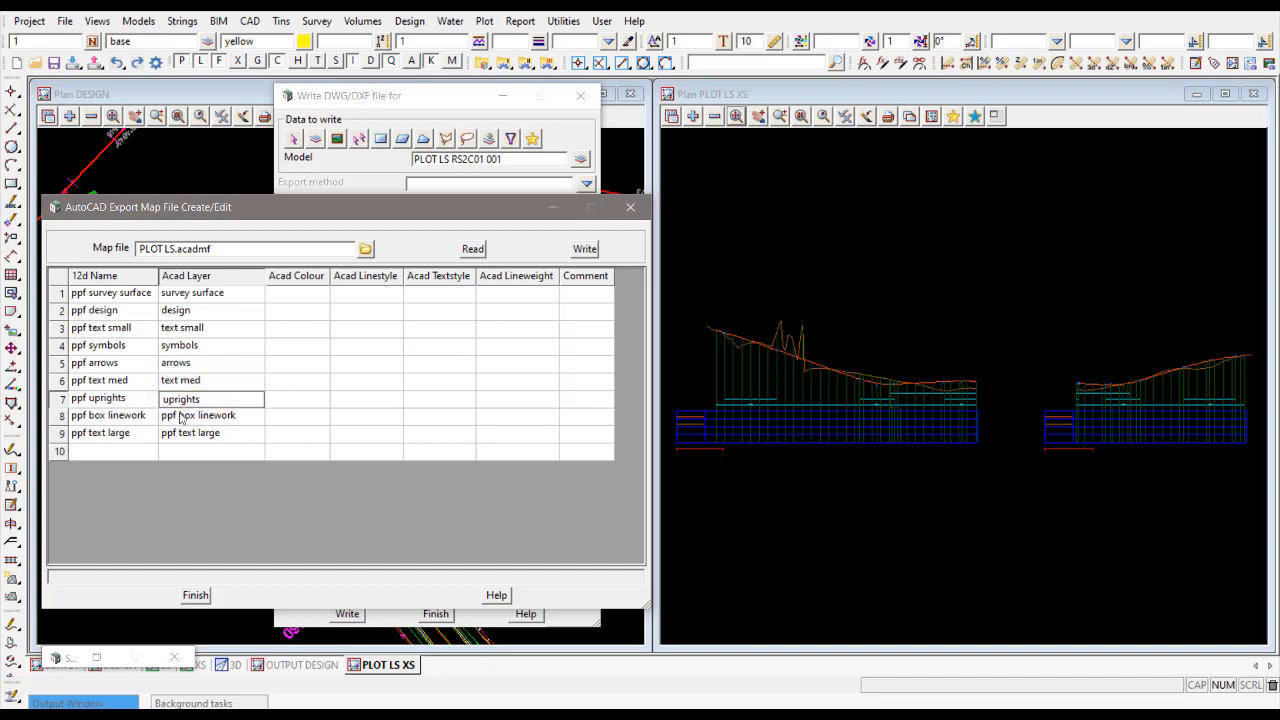
pyautogui.click(182, 416)
pyautogui.doubleClick(181, 417)
pyautogui.press('BackSpace')
pyautogui.press('BackSpace')
pyautogui.press('BackSpace')
pyautogui.press('BackSpace')
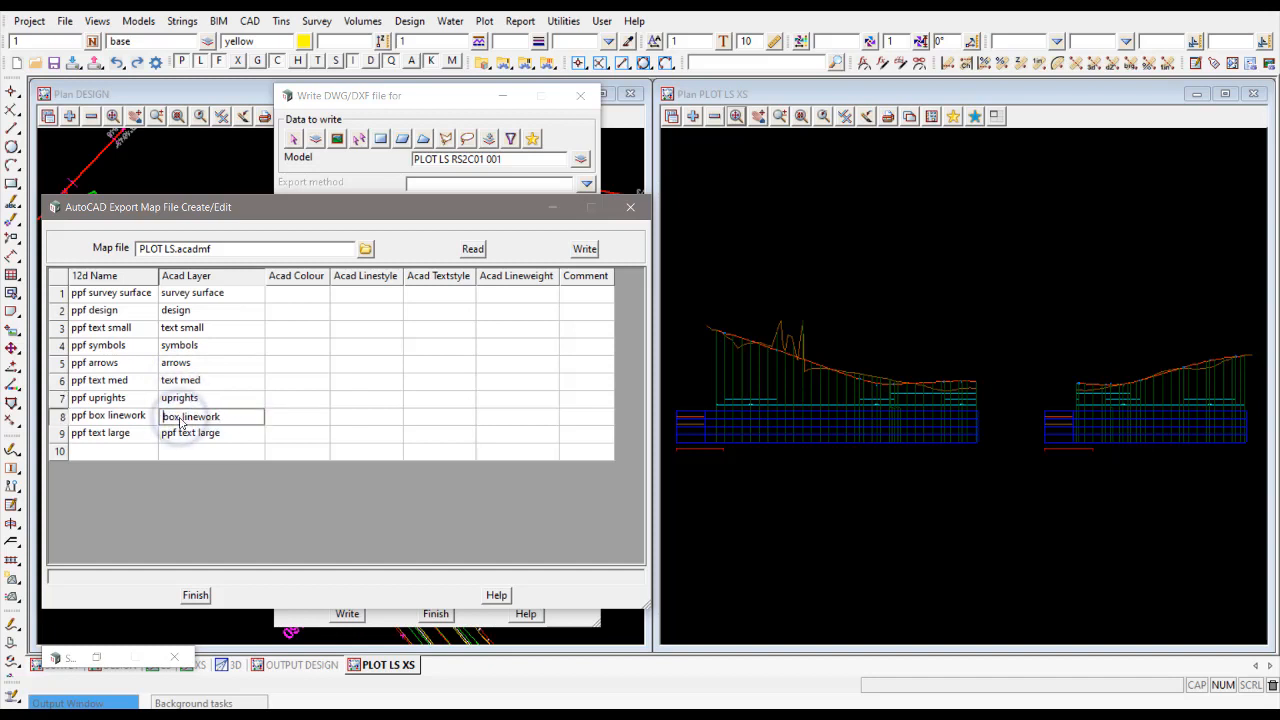
pyautogui.click(181, 438)
pyautogui.doubleClick(181, 439)
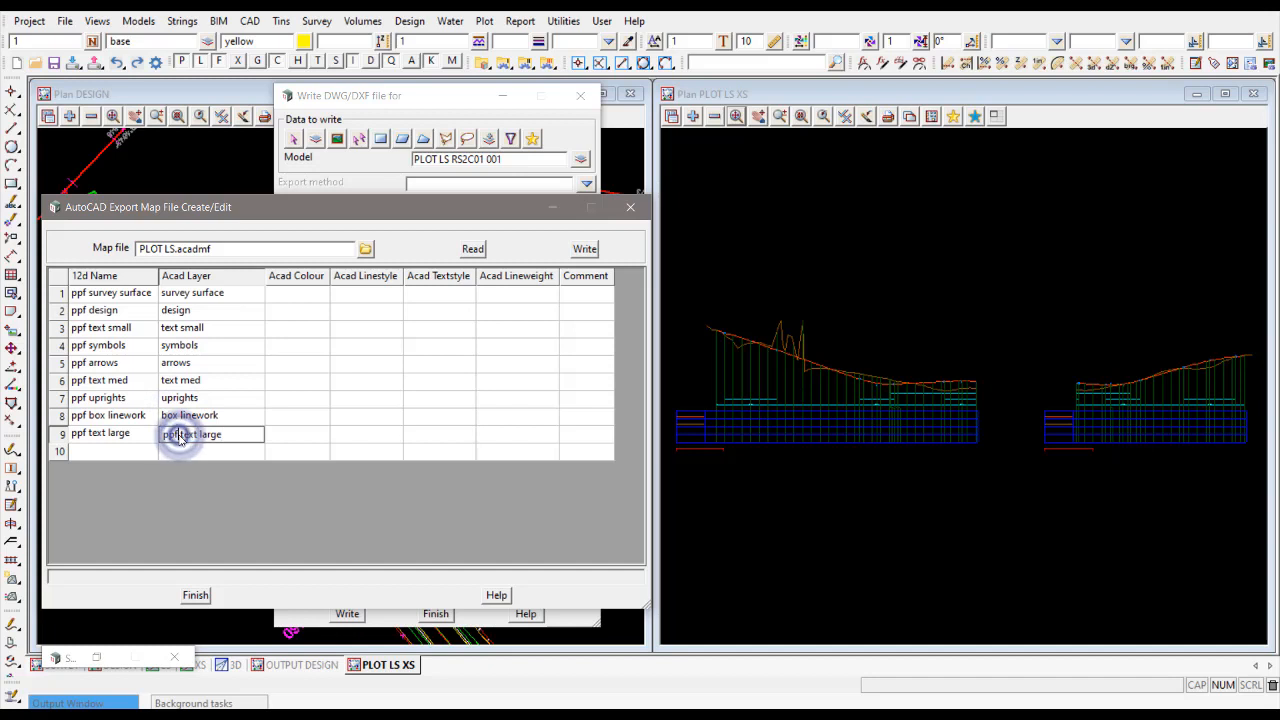
pyautogui.press('BackSpace')
pyautogui.press('BackSpace')
pyautogui.press('BackSpace')
pyautogui.press('BackSpace')
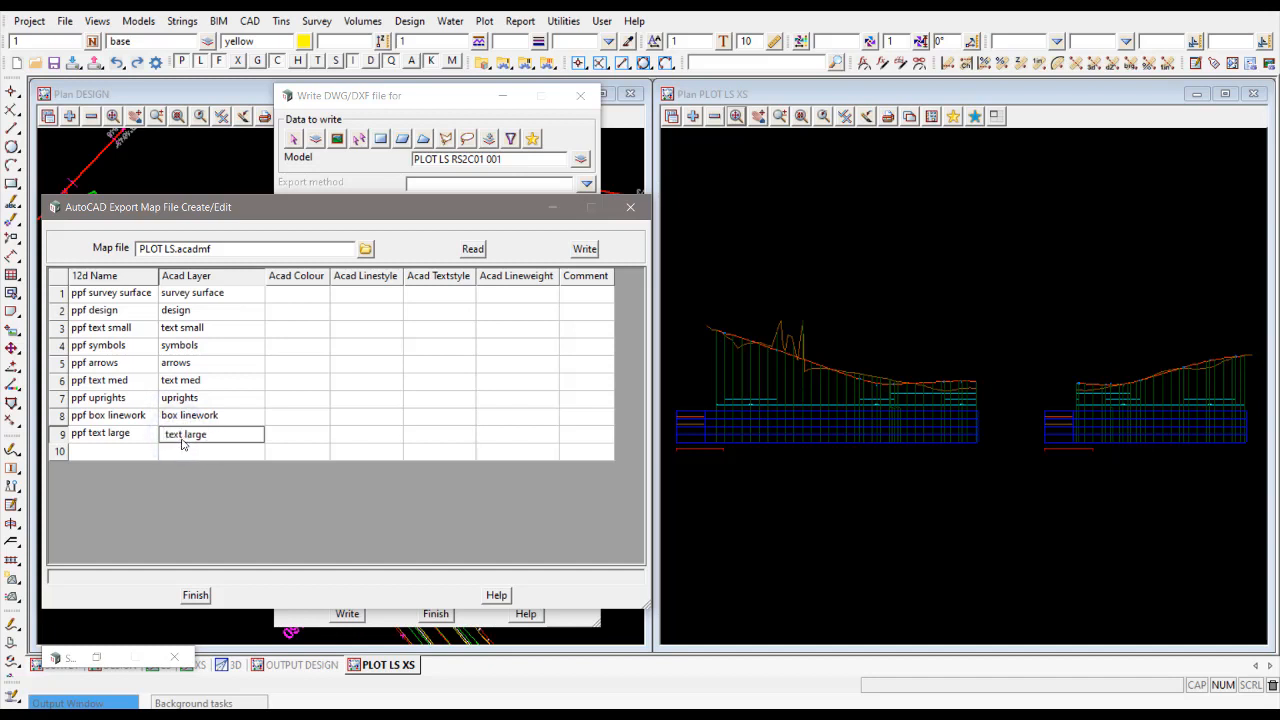
pyautogui.press('Return')
# - Change the Acad Layer name for ppf design to design surface
pyautogui.click(209, 312)
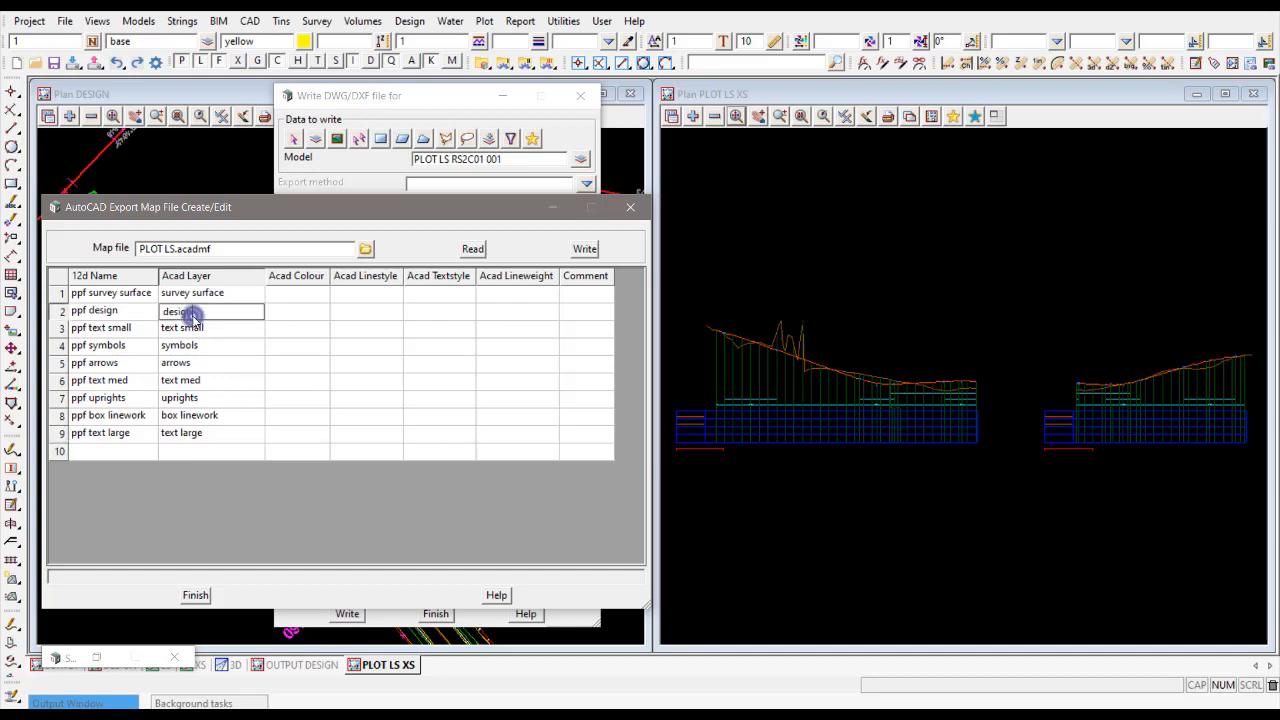
pyautogui.doubleClick(209, 313)
pyautogui.click(196, 294)
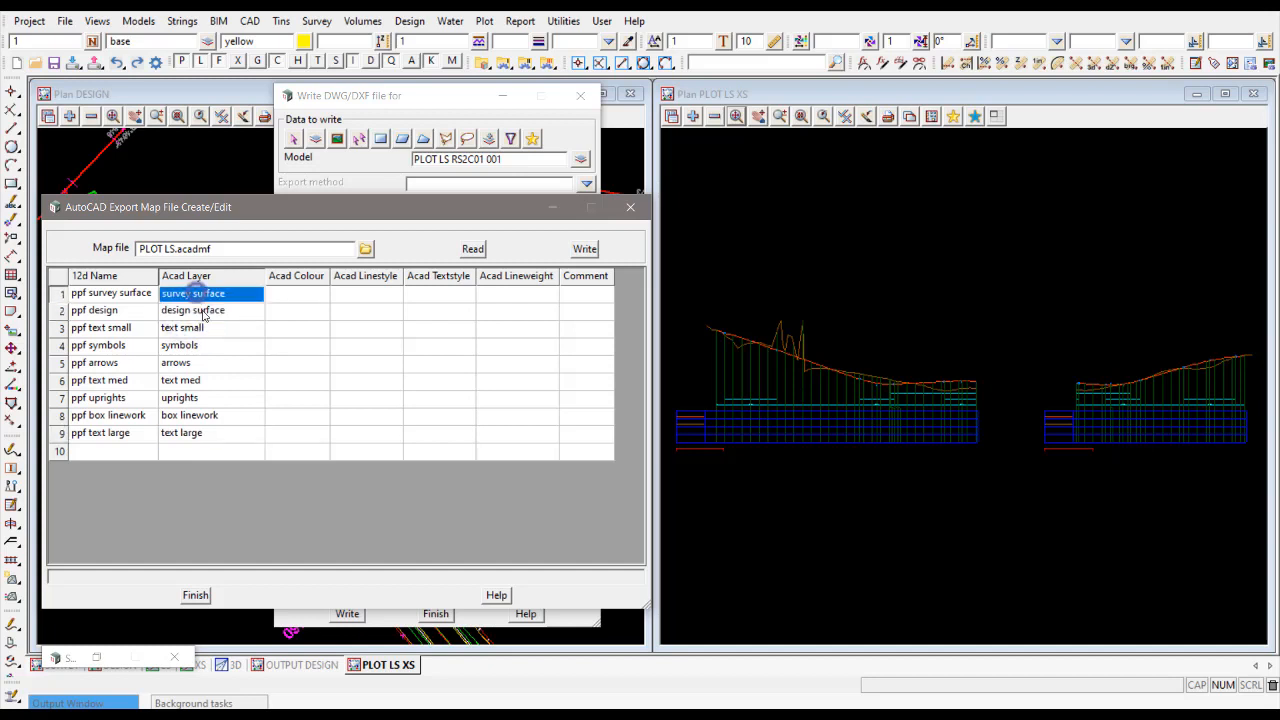
pyautogui.click(195, 312)
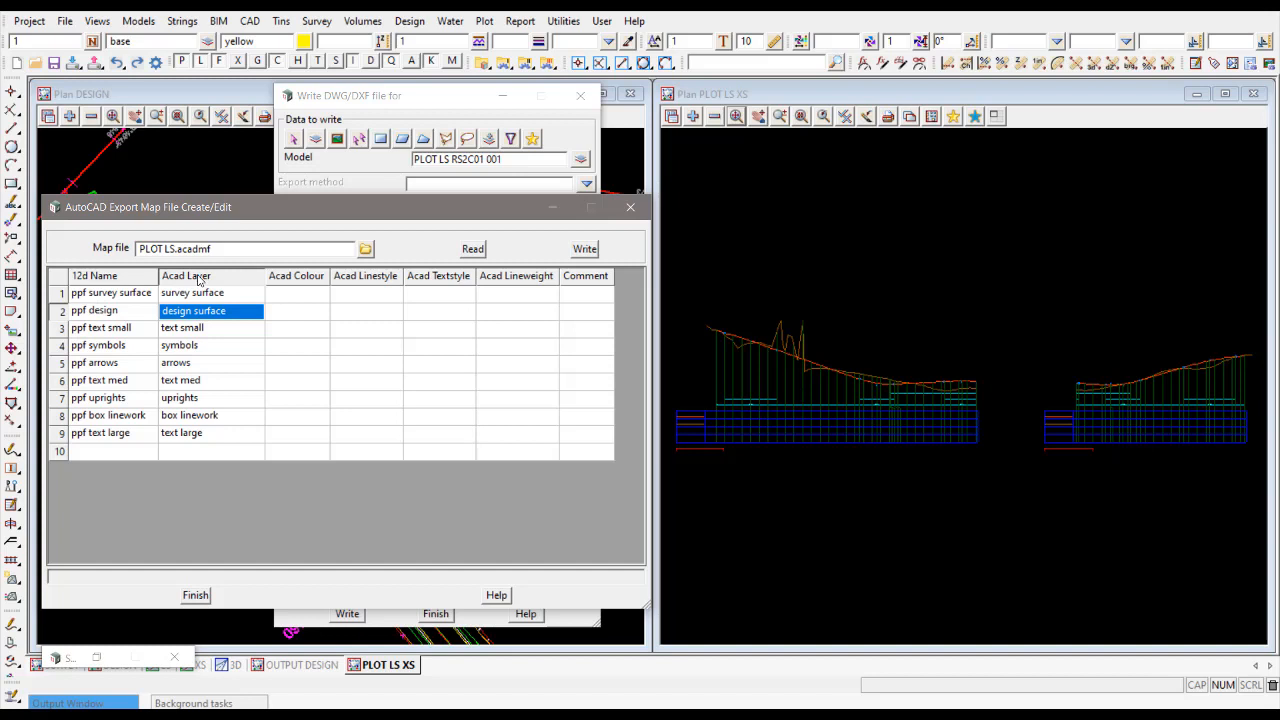
# - Set the Acad colour, linestyle and textstyle of ppf survey surface to bylayer
pyautogui.click(293, 297)
pyautogui.write('bylayer')
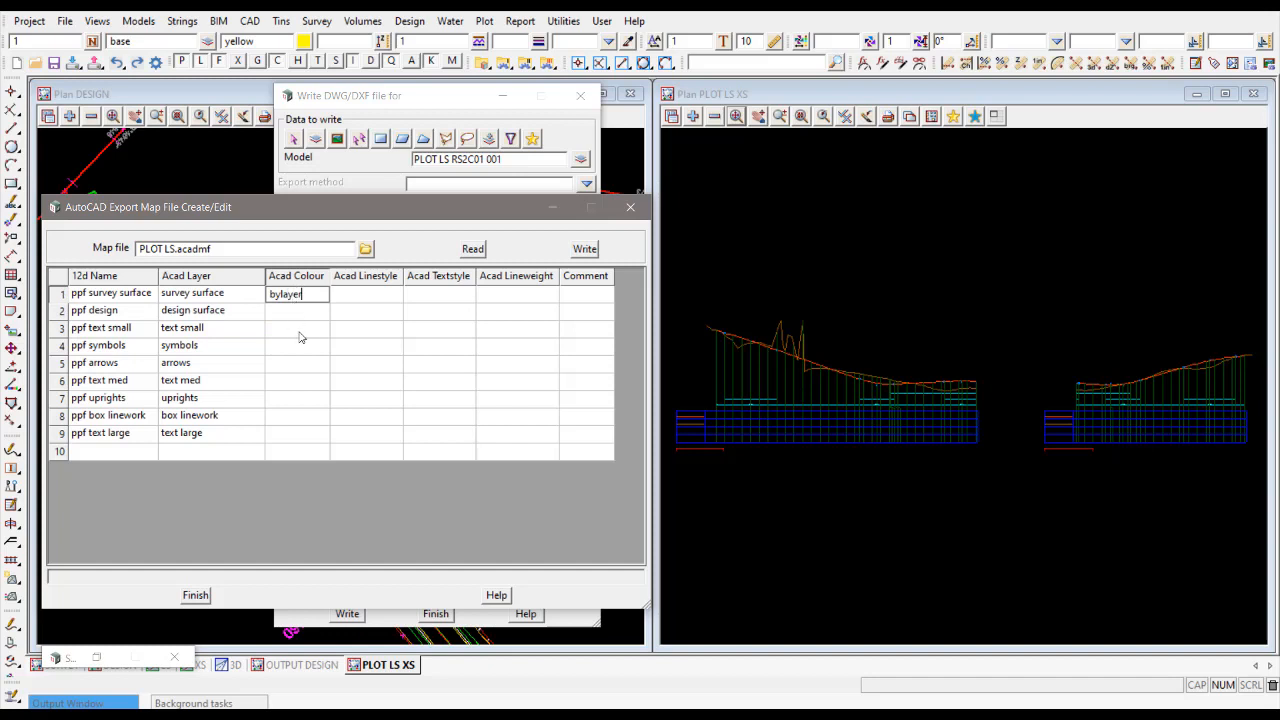
pyautogui.click(305, 310)
pyautogui.click(303, 297)
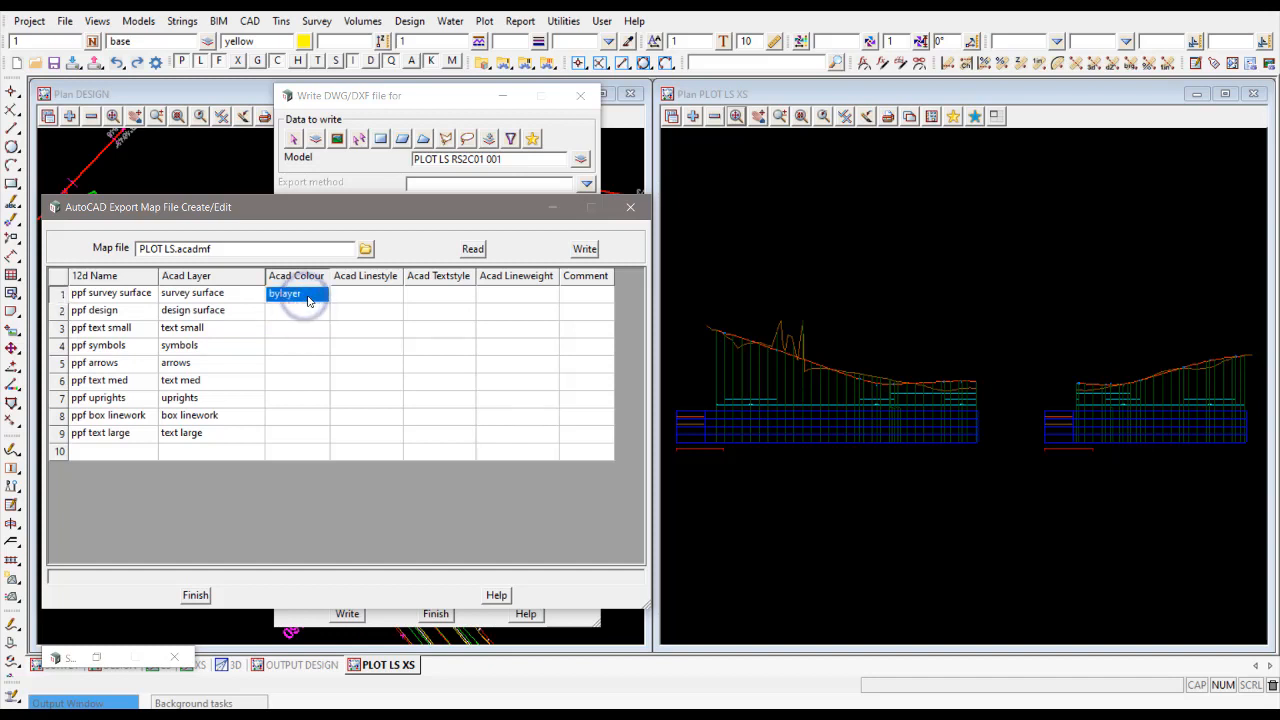
pyautogui.click(348, 297)
pyautogui.write('bylayer')
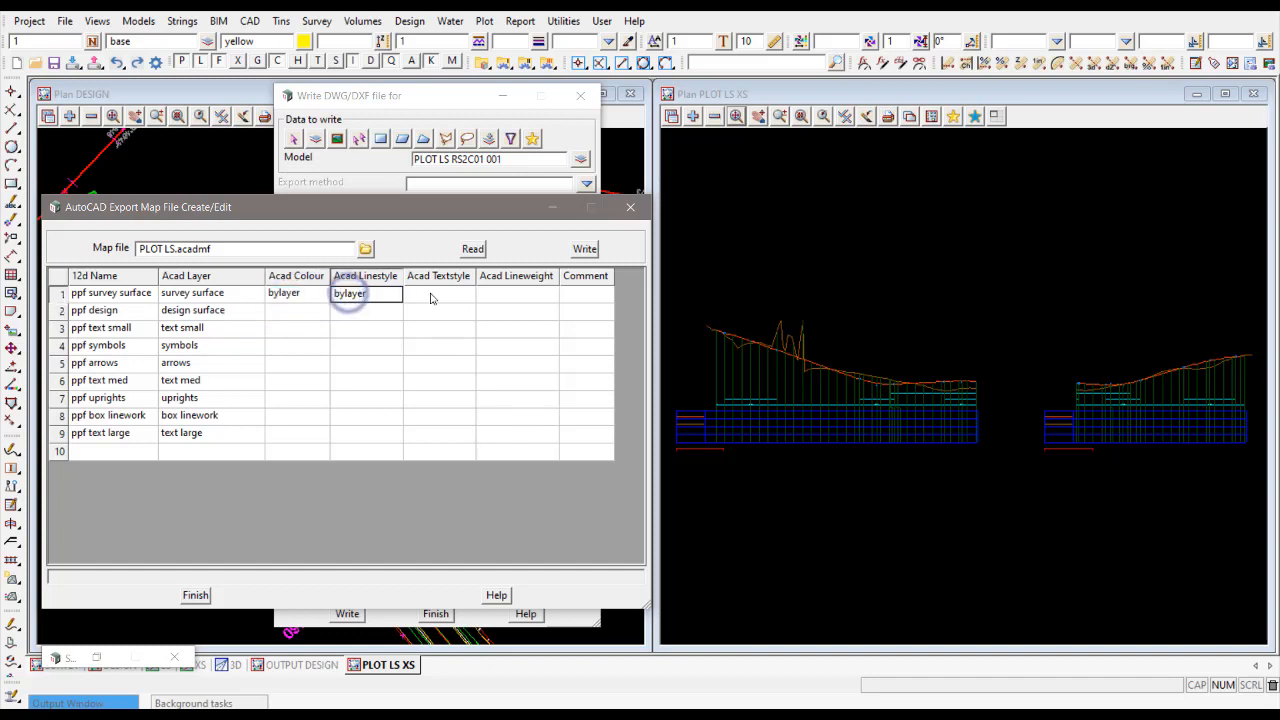
pyautogui.click(429, 297)
pyautogui.write('bylayer')
# - Copy the survey surface row's bylayer colour, linestyle and textstyle to the other eight rows, from ppf design to ppf text large
pyautogui.moveTo(299, 296); pyautogui.dragTo(430, 300)
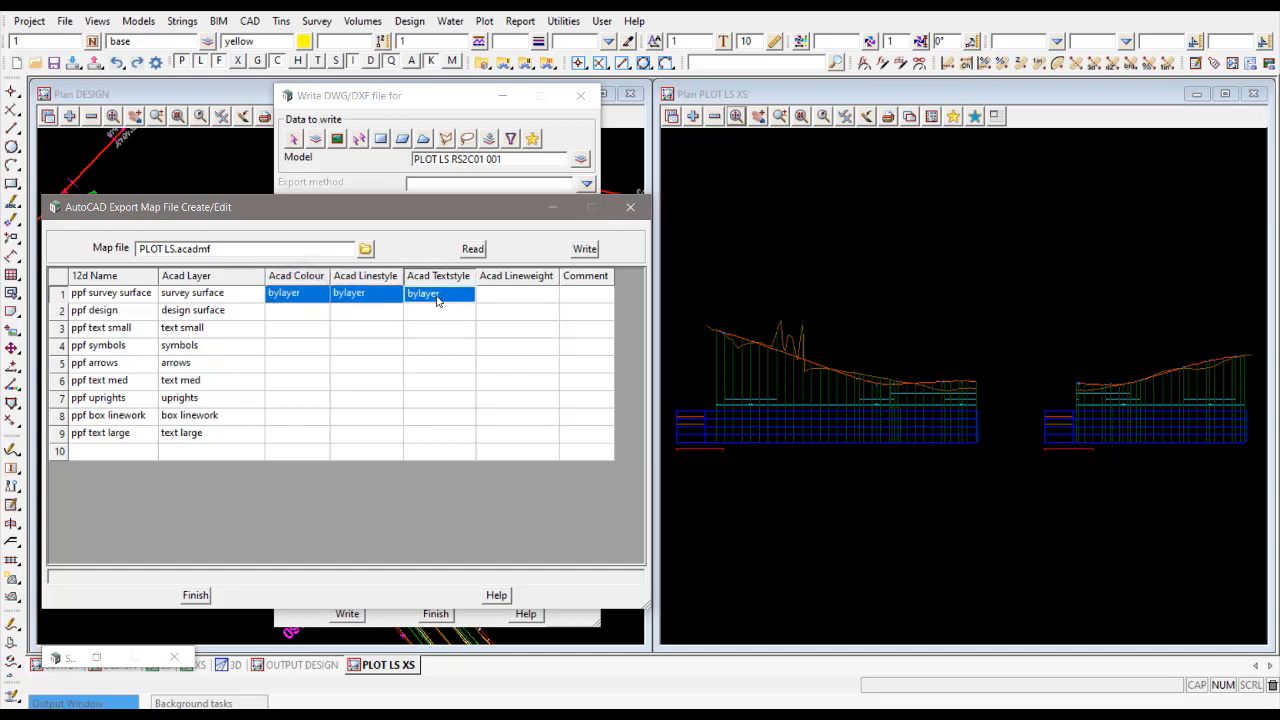
pyautogui.hotkey('ctrl', 'c')
pyautogui.click(291, 316)
pyautogui.hotkey('ctrl', 'v')
pyautogui.press('Down')
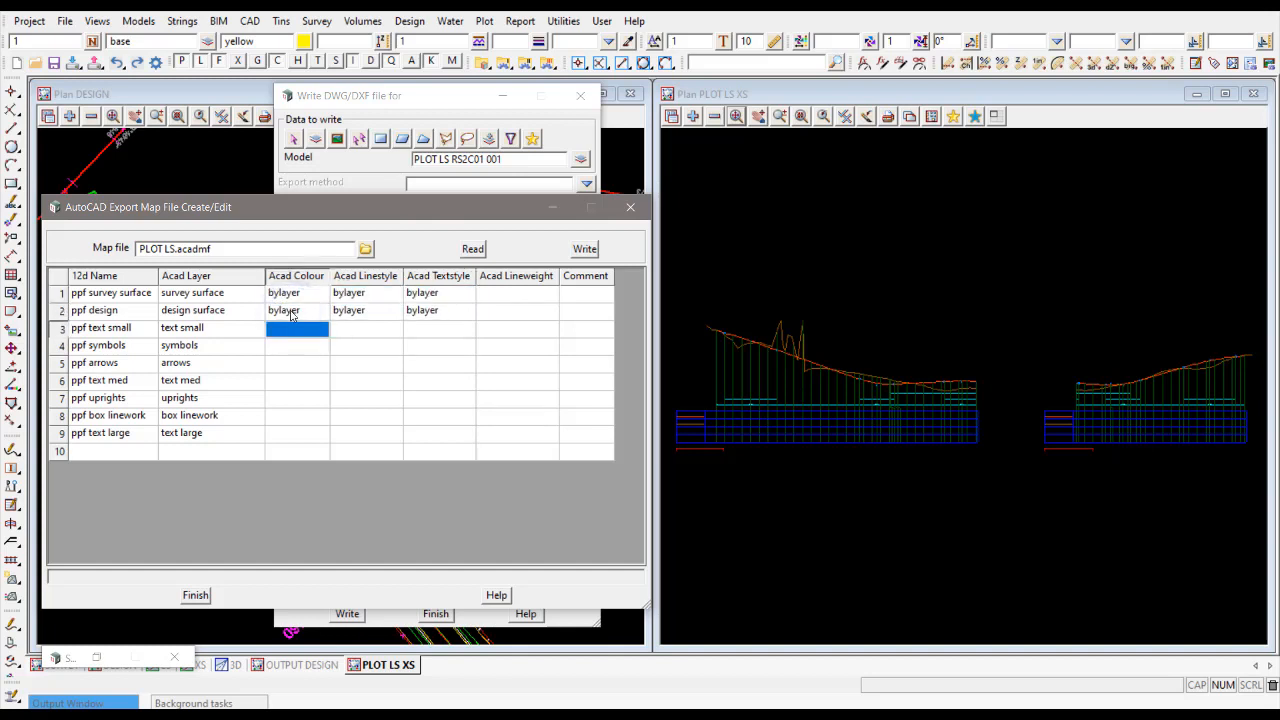
pyautogui.hotkey('ctrl', 'v')
pyautogui.press('Down')
pyautogui.hotkey('ctrl', 'v')
pyautogui.press('Down')
pyautogui.hotkey('ctrl', 'v')
pyautogui.press('Down')
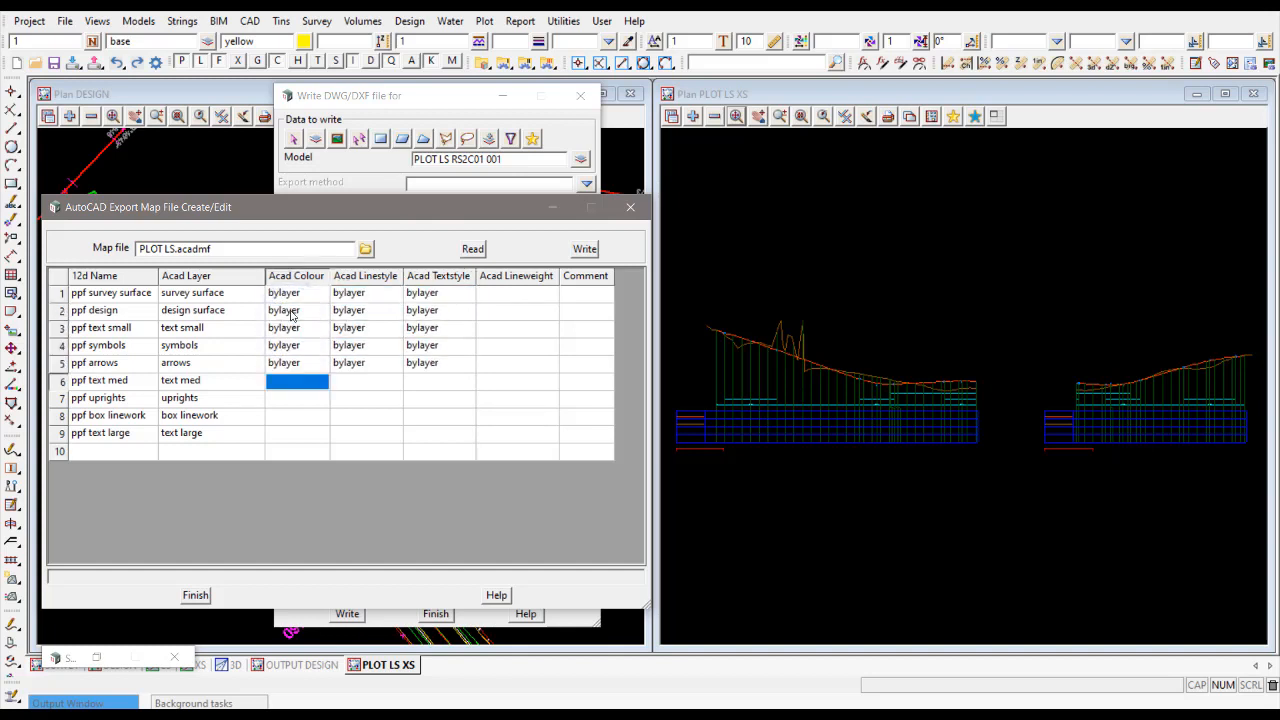
pyautogui.hotkey('ctrl', 'v')
pyautogui.press('Down')
pyautogui.hotkey('ctrl', 'v')
pyautogui.press('Down')
pyautogui.hotkey('ctrl', 'v')
pyautogui.press('Down')
pyautogui.hotkey('ctrl', 'v')
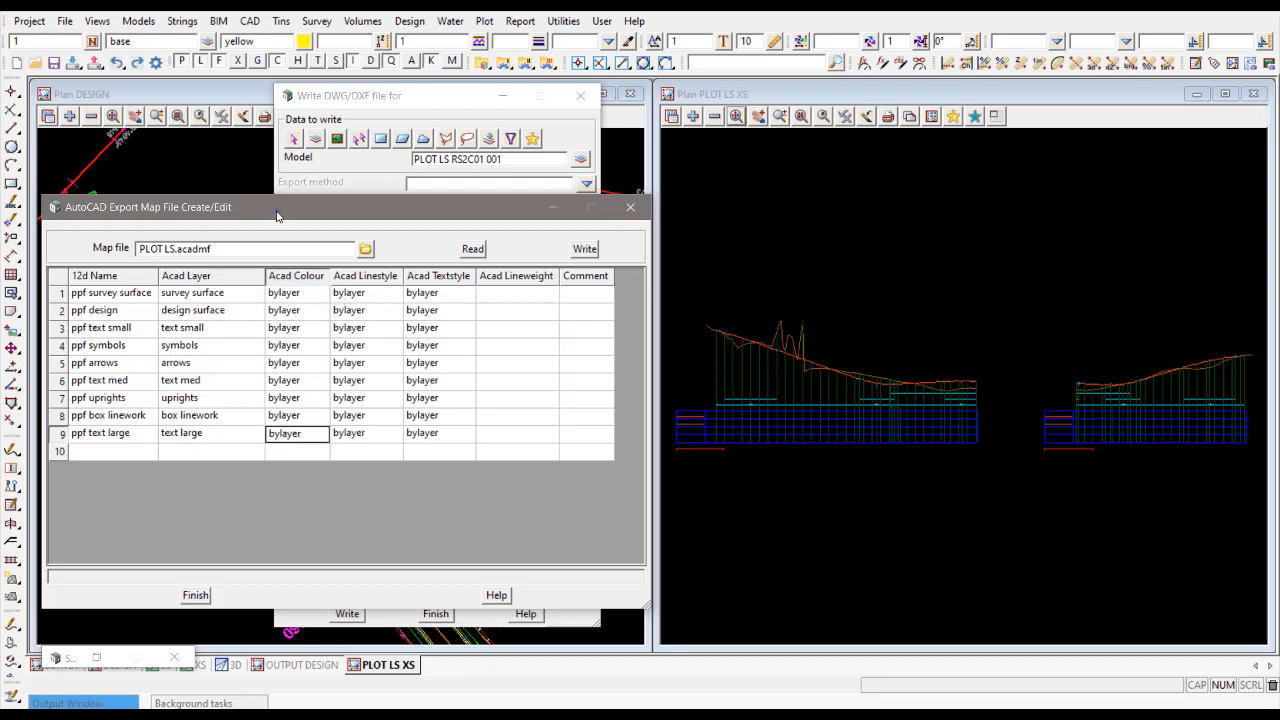
# - Write the completed mapping to PLOT LS.acadmf and close the map file editor
pyautogui.click(283, 211)
pyautogui.moveTo(283, 211); pyautogui.dragTo(288, 205)
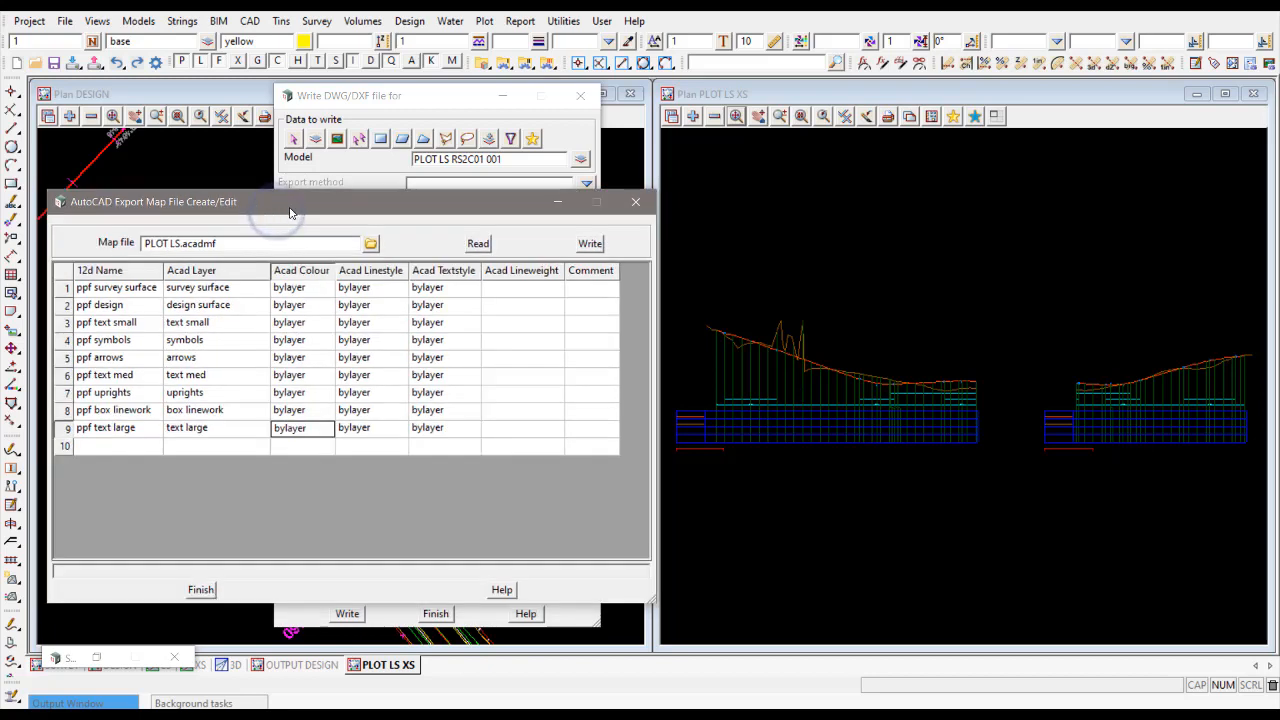
pyautogui.click(590, 245)
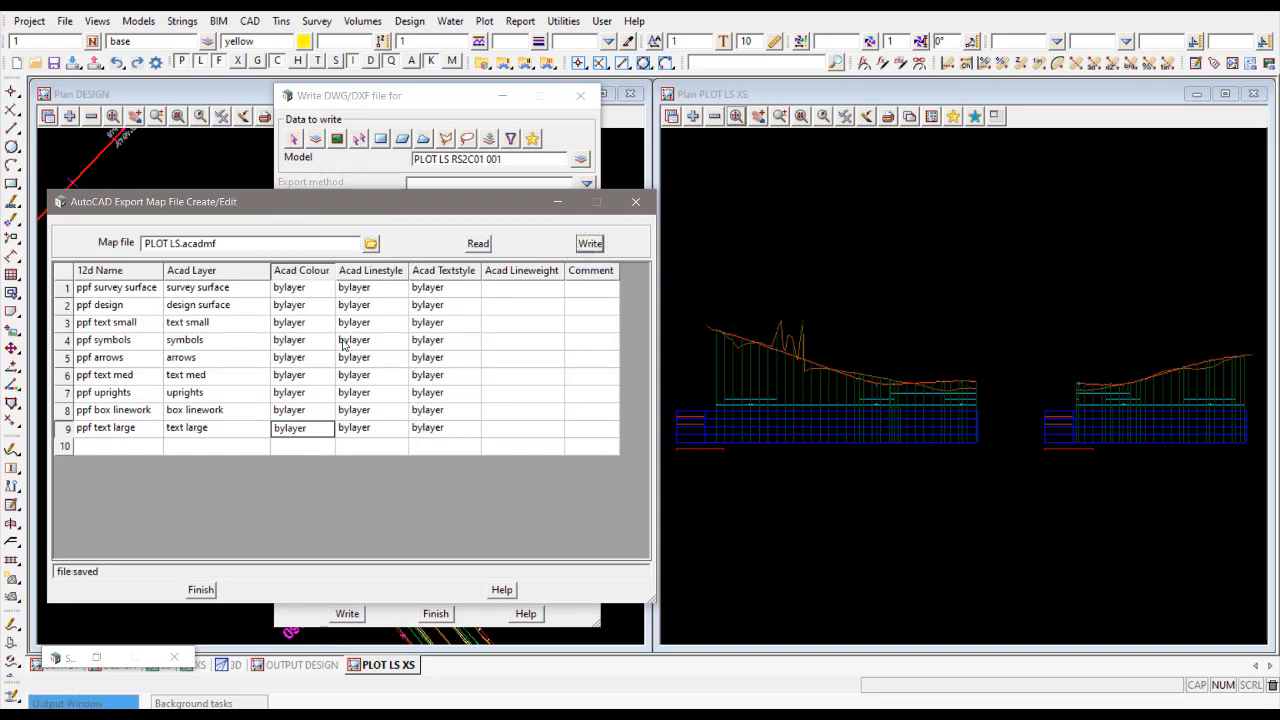
pyautogui.click(200, 590)
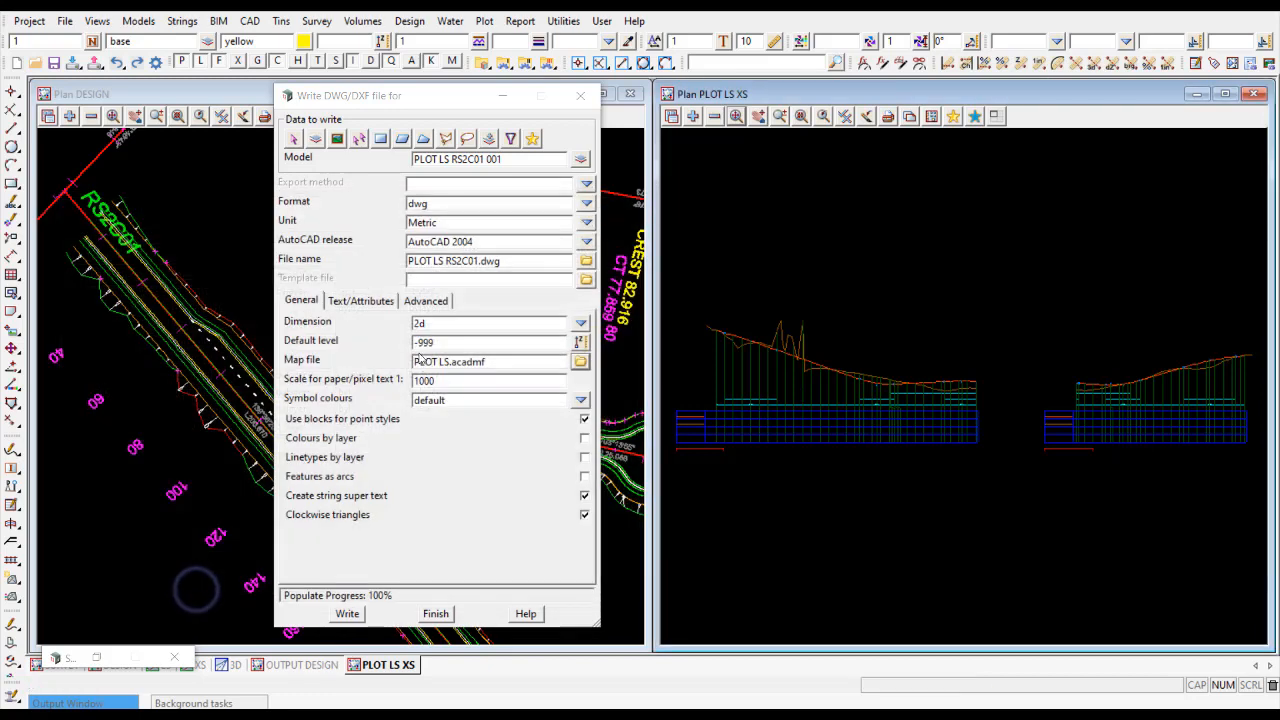
# - Select PLOT LS.acadmf as the export map file and write PLOT LS RS2C01.dwg, replacing the existing file
pyautogui.click(580, 362)
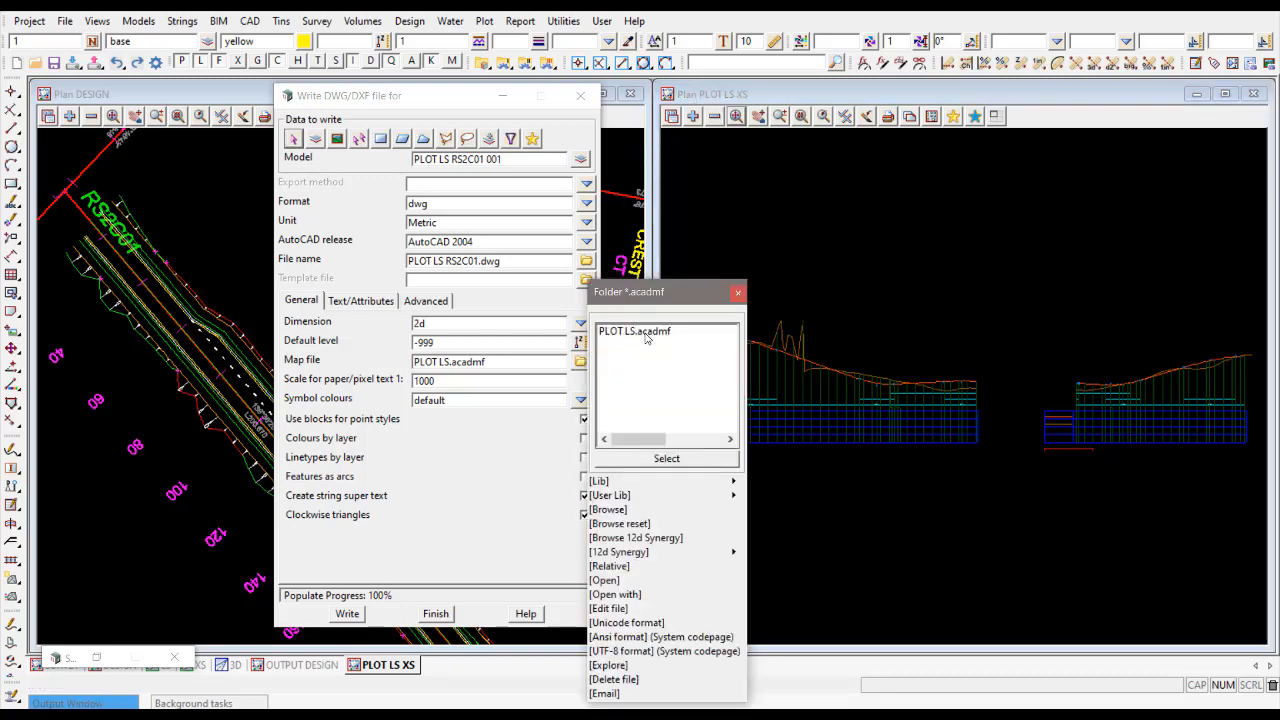
pyautogui.doubleClick(640, 331)
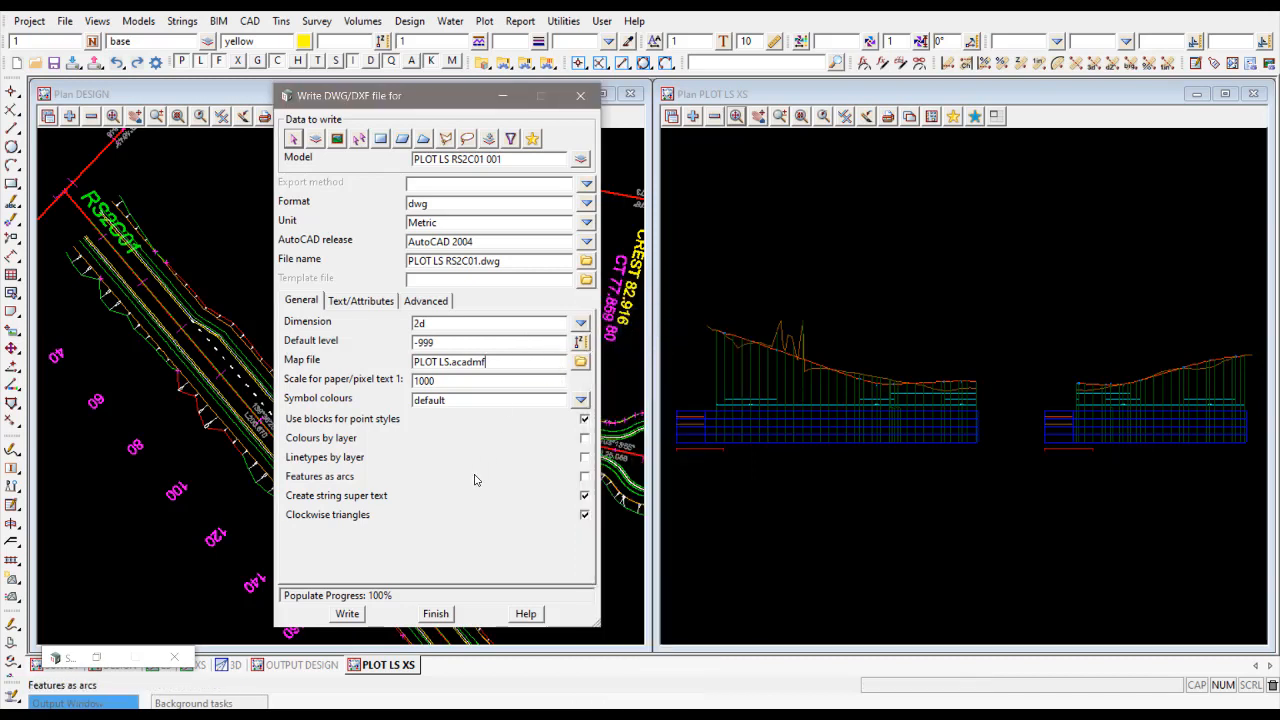
pyautogui.click(347, 614)
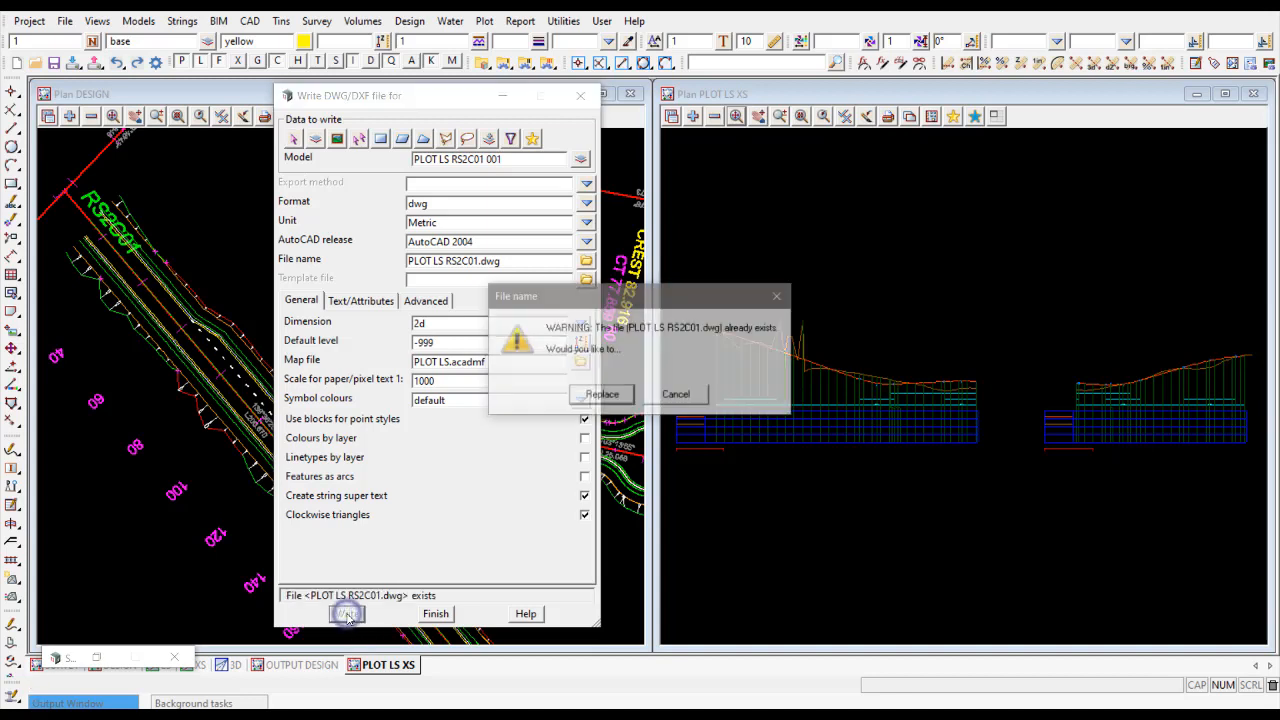
pyautogui.click(604, 395)
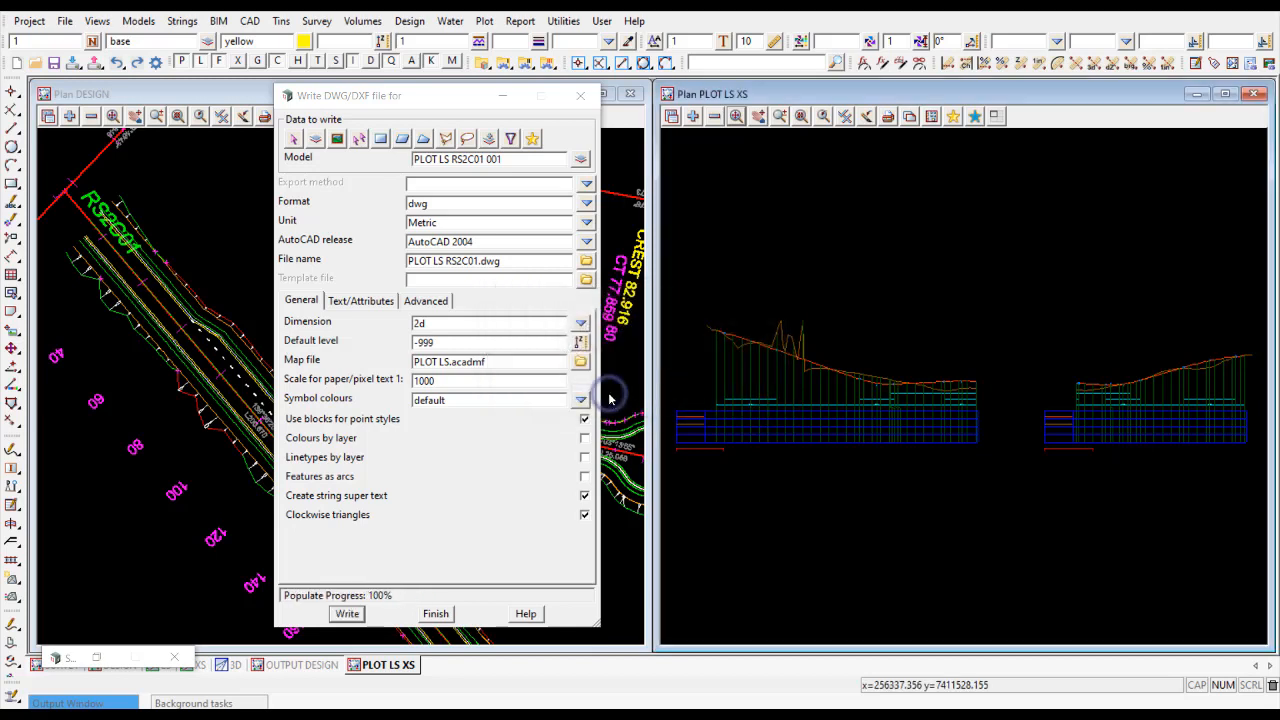
# - Open the exported PLOT LS RS2C01.dwg in the external CAD program
pyautogui.click(586, 262)
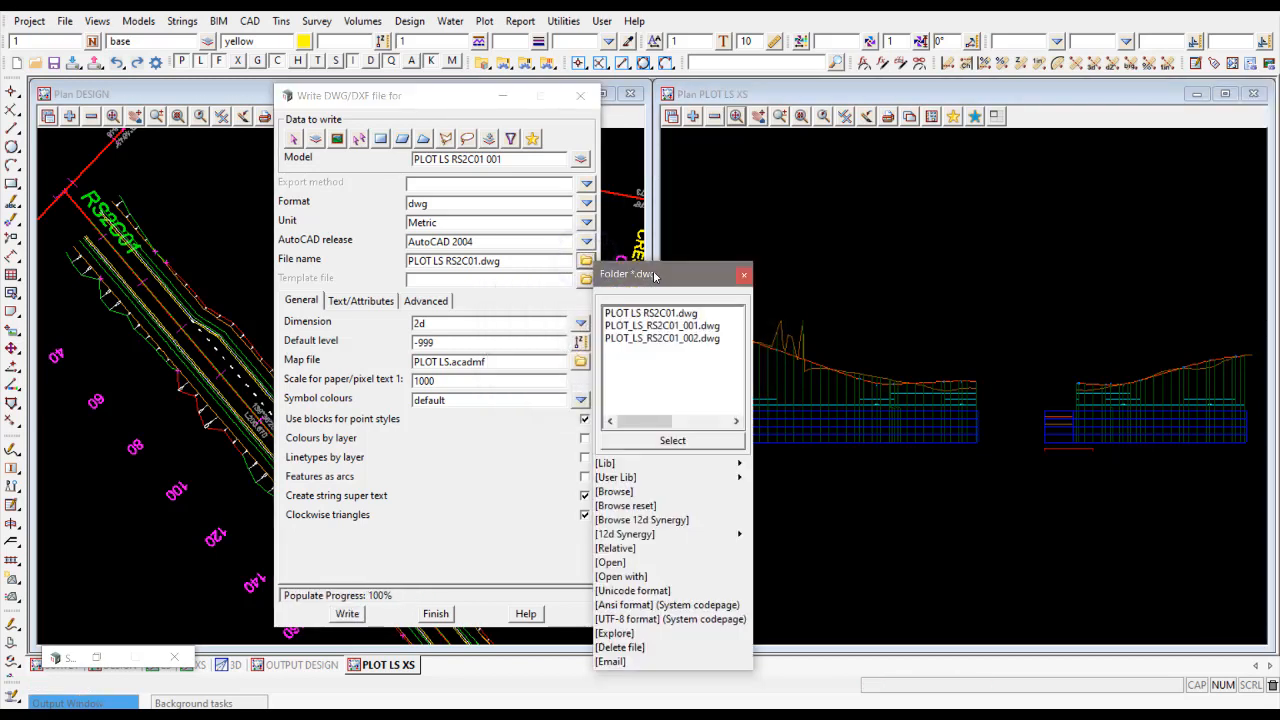
pyautogui.click(655, 314)
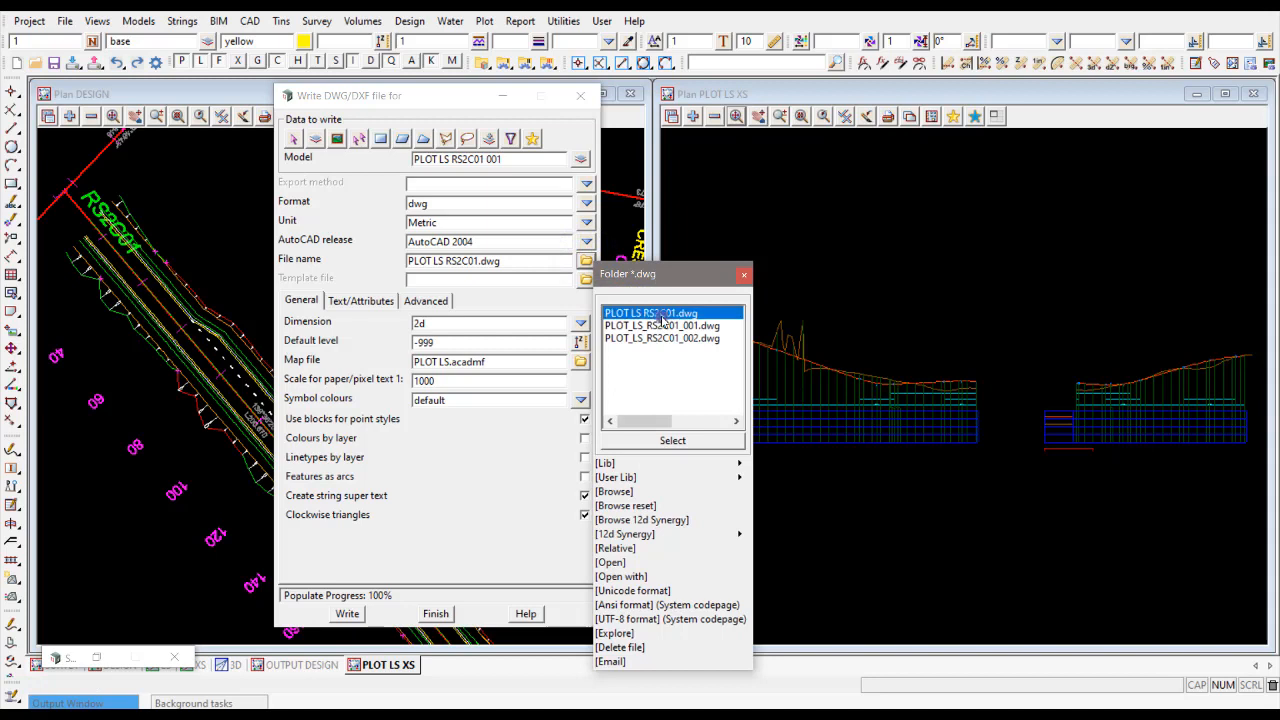
pyautogui.click(612, 563)
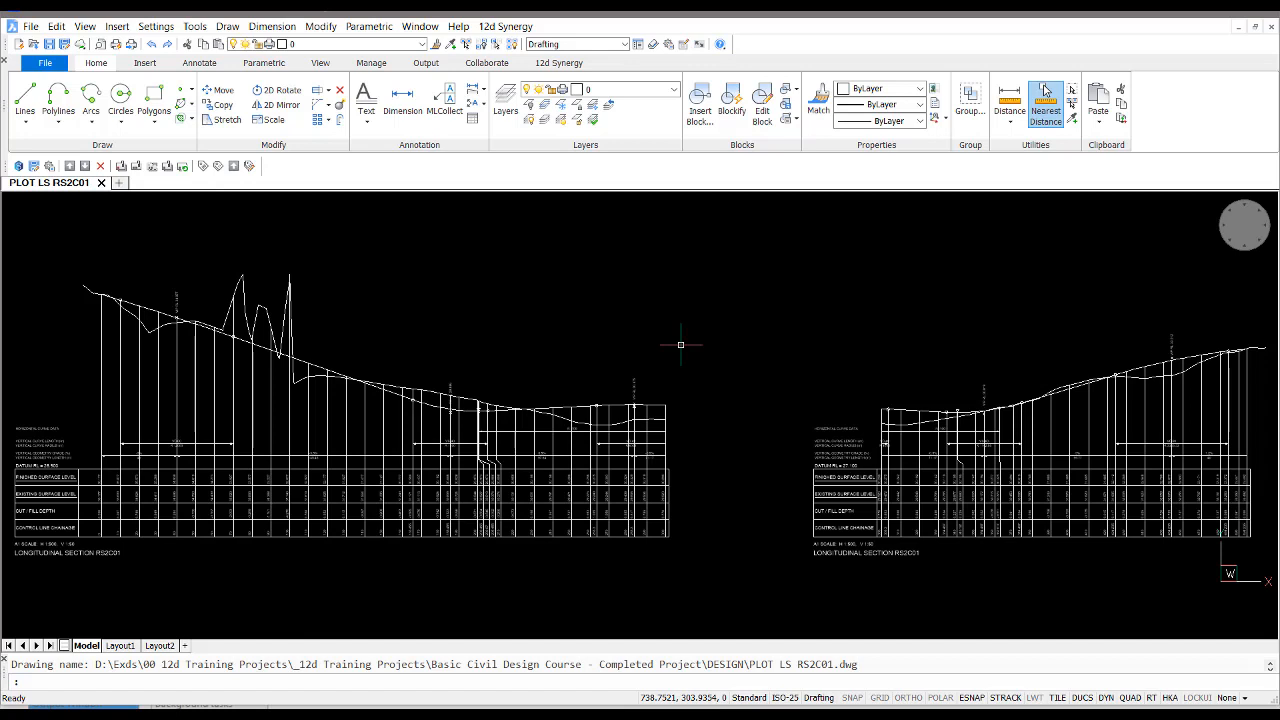
# - Open the drawing's layer list and preview the contents of the design surface layer
pyautogui.write('a')
pyautogui.press('Return')
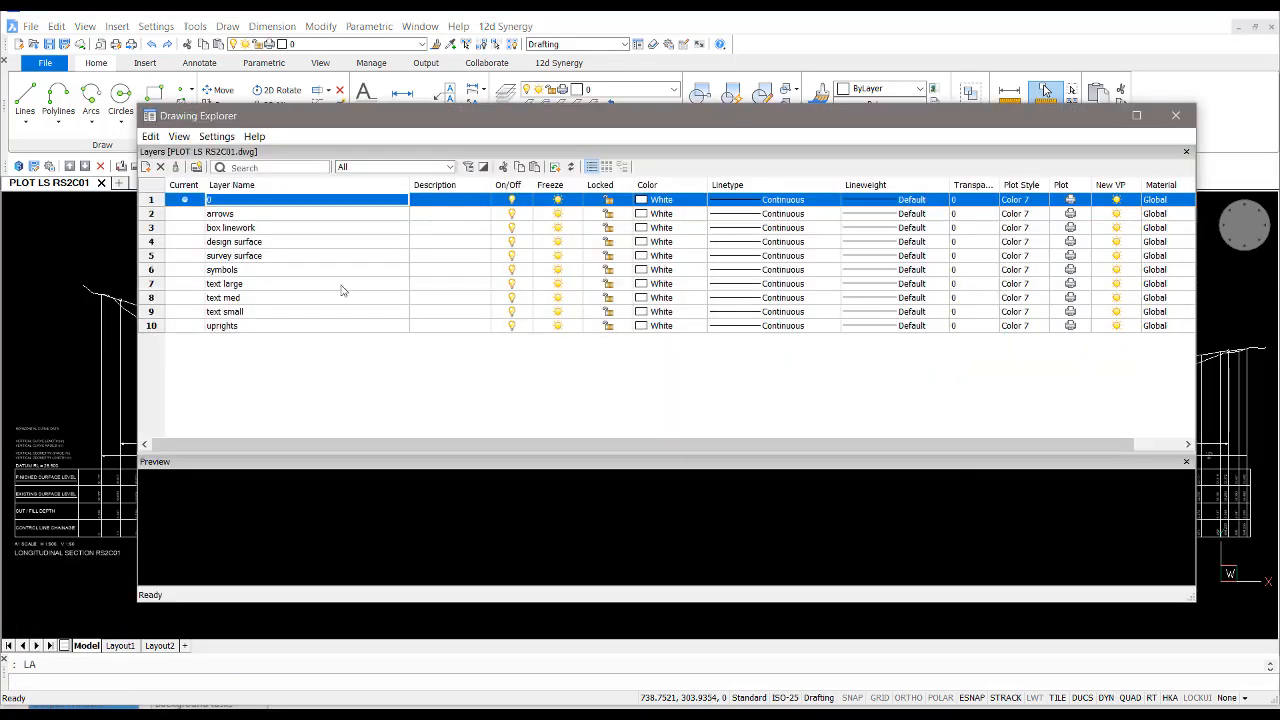
pyautogui.click(245, 242)
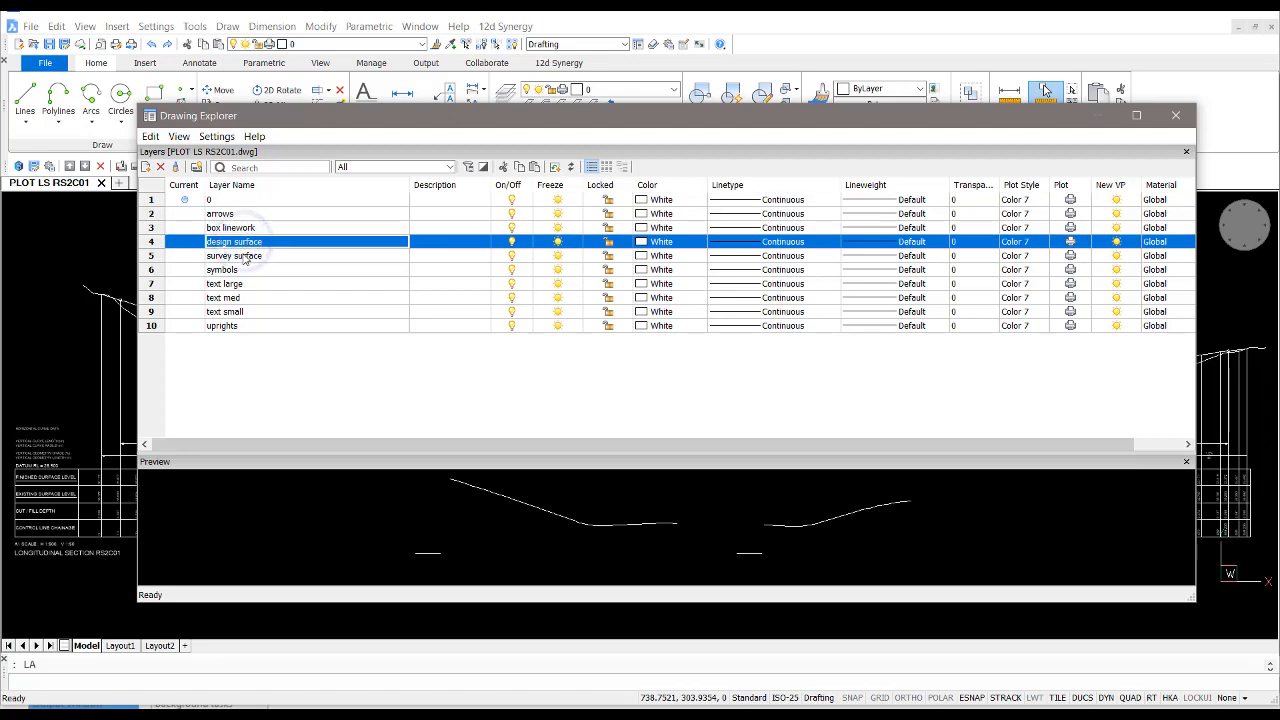
# - Preview the contents of the survey surface, text large, text med, uprights and box linework layers, and close the layer list
pyautogui.click(245, 256)
pyautogui.click(226, 284)
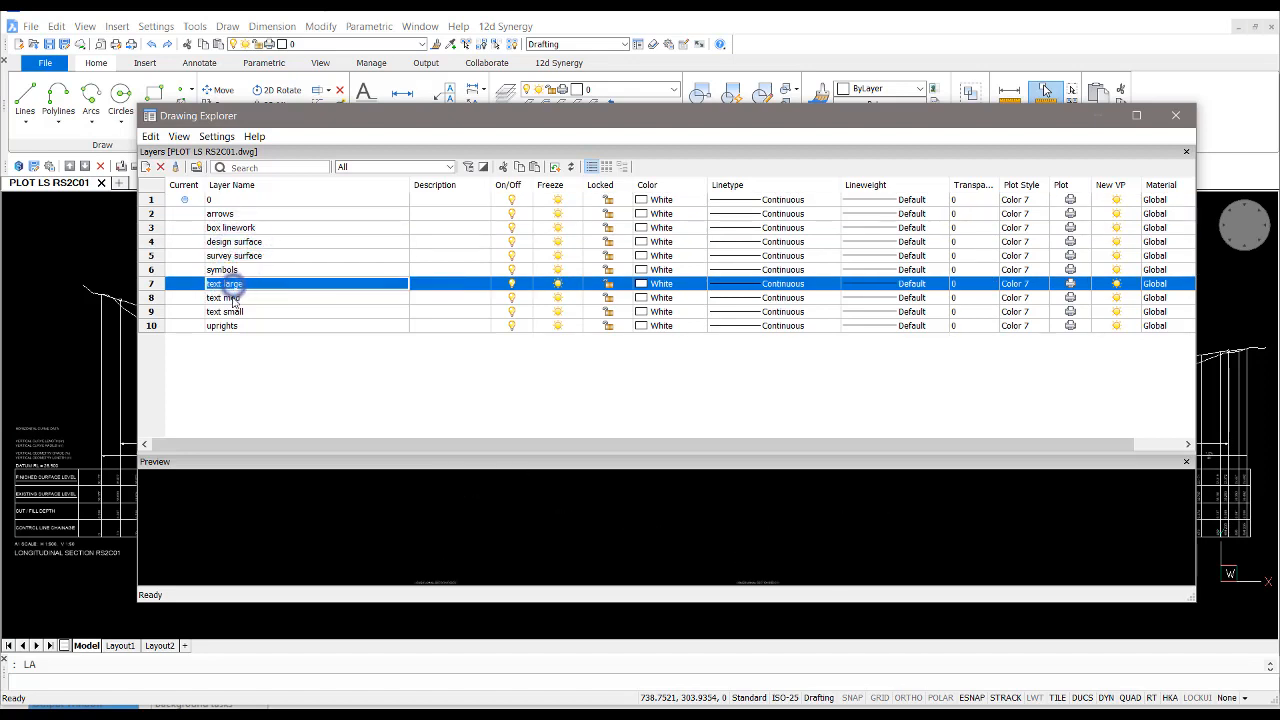
pyautogui.click(230, 298)
pyautogui.click(224, 327)
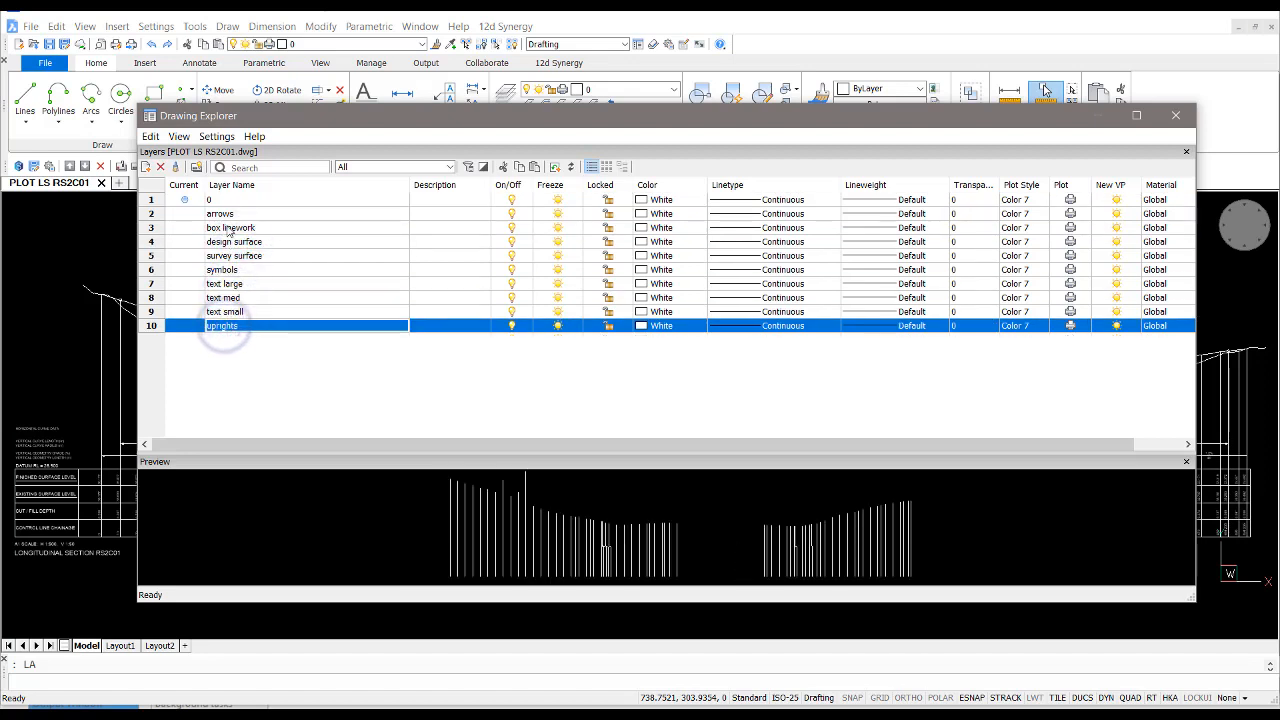
pyautogui.click(229, 228)
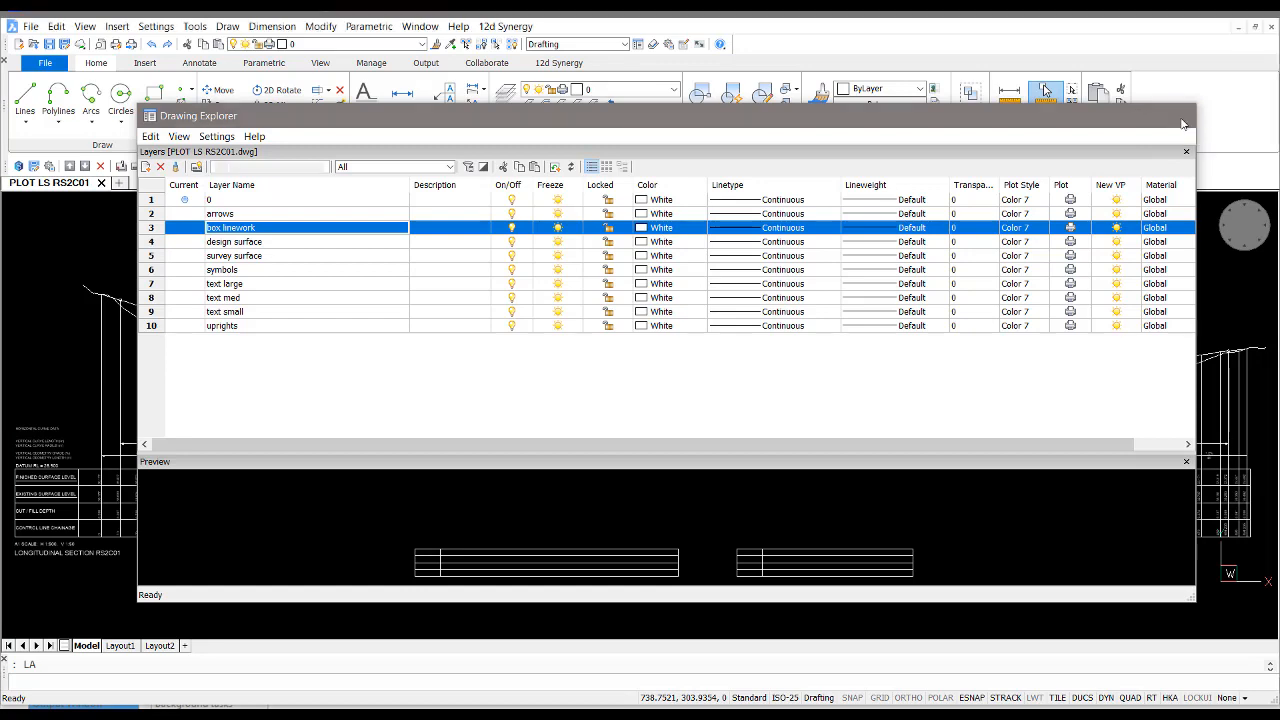
pyautogui.click(1177, 116)
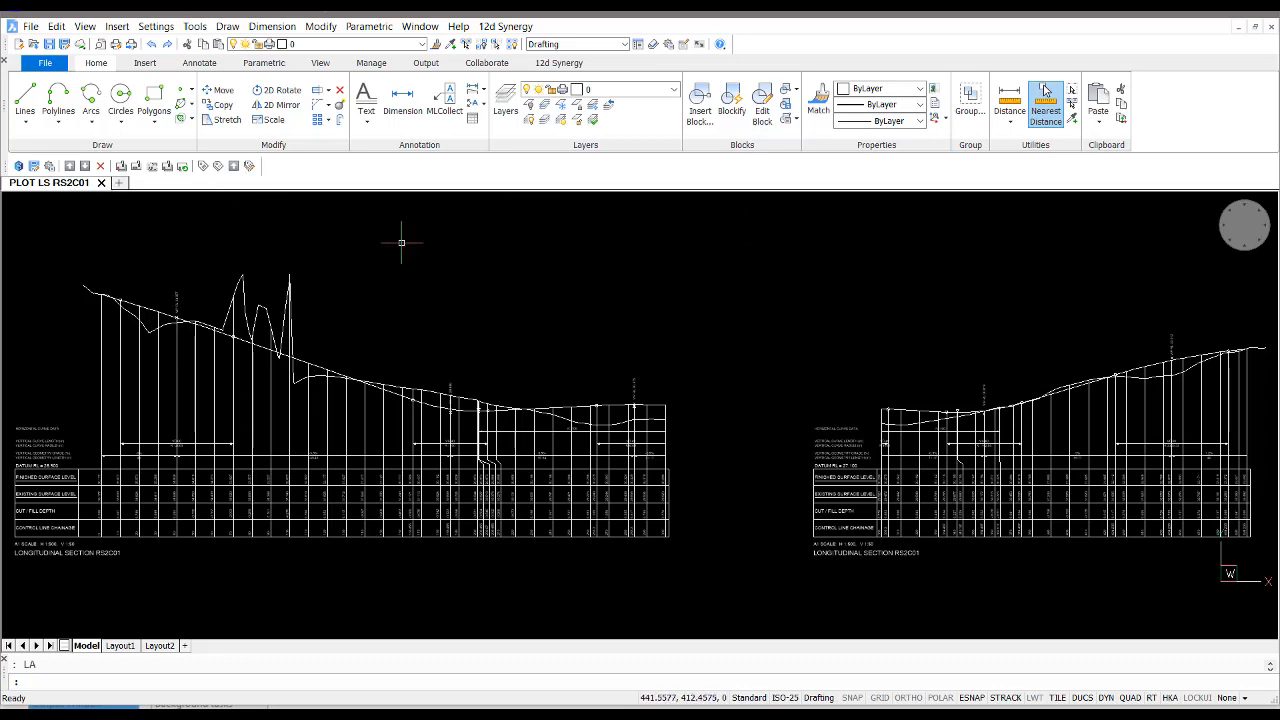
# - Erase all entities of both longitudinal section plots from the drawing
pyautogui.scroll(-2, 480, 305)
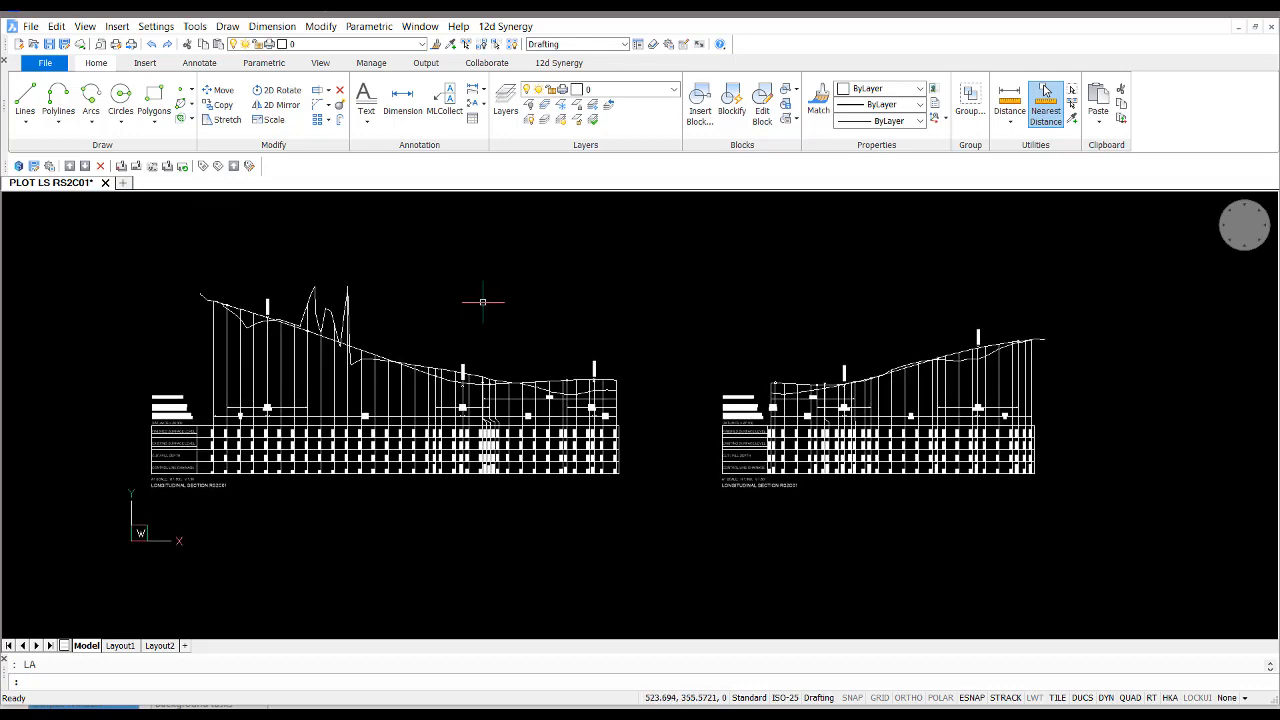
pyautogui.press('Return')
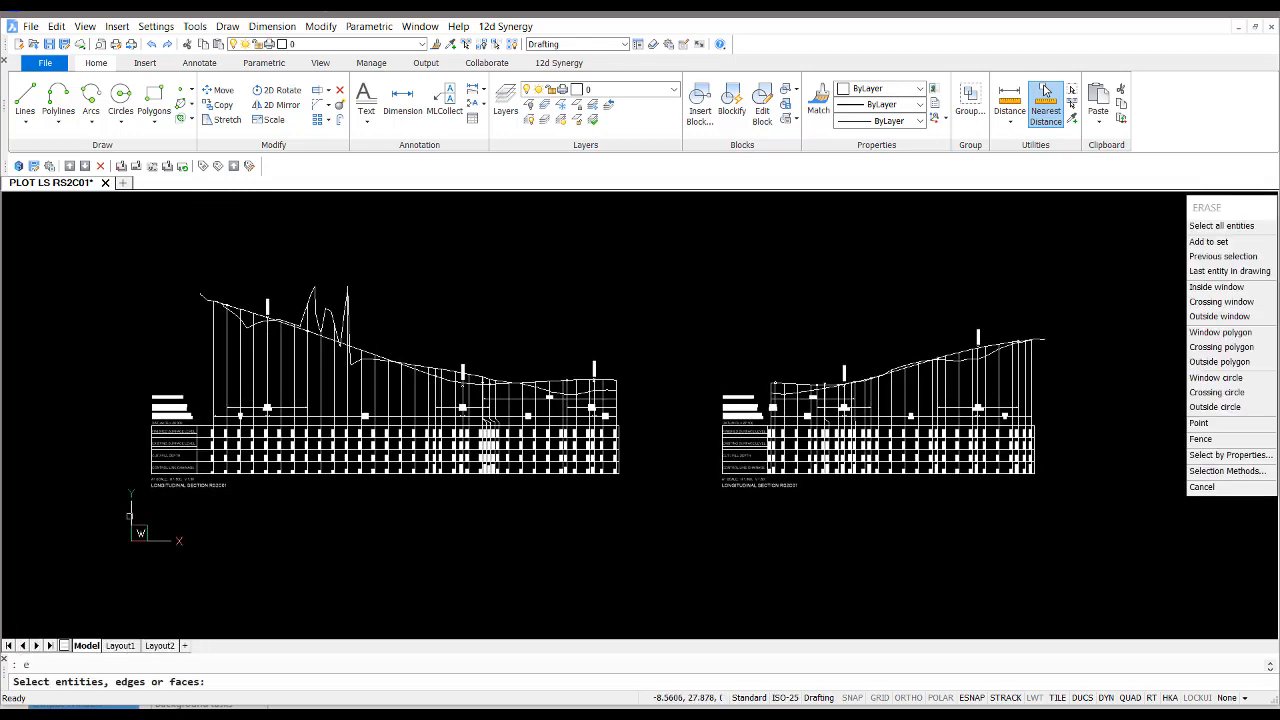
pyautogui.click(82, 555)
pyautogui.click(1120, 224)
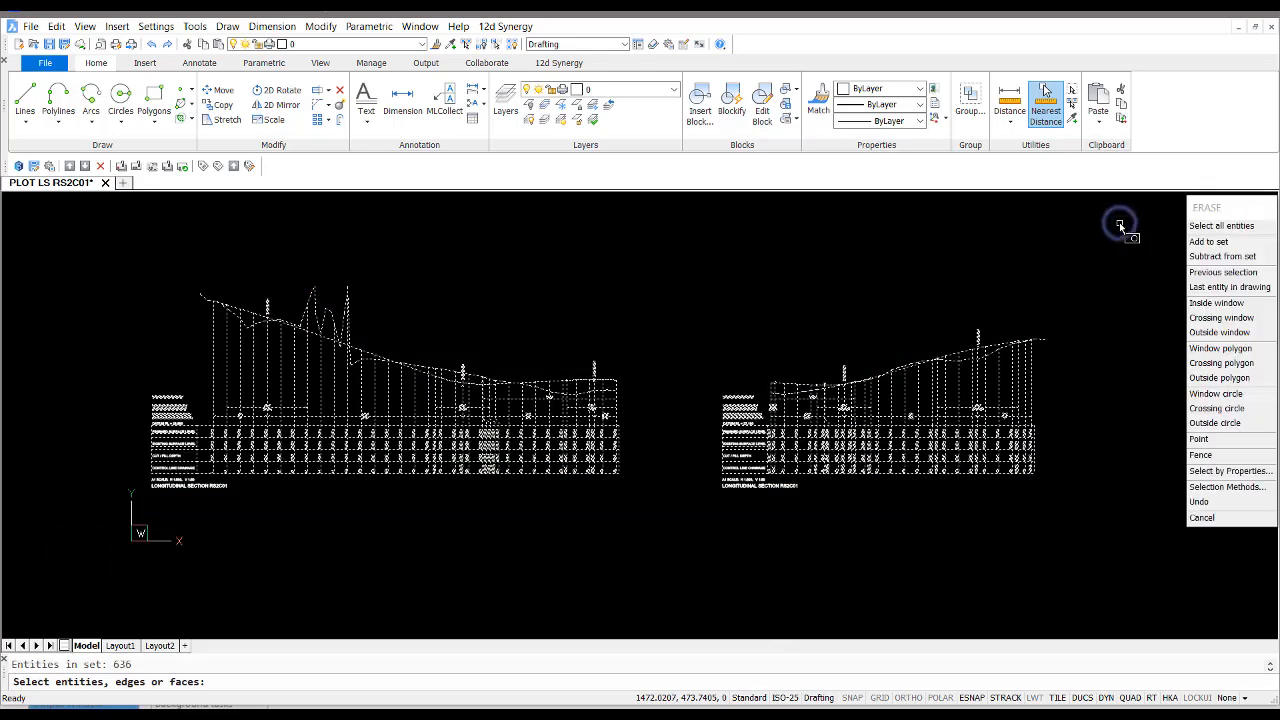
pyautogui.press('Return')
pyautogui.press('Escape')
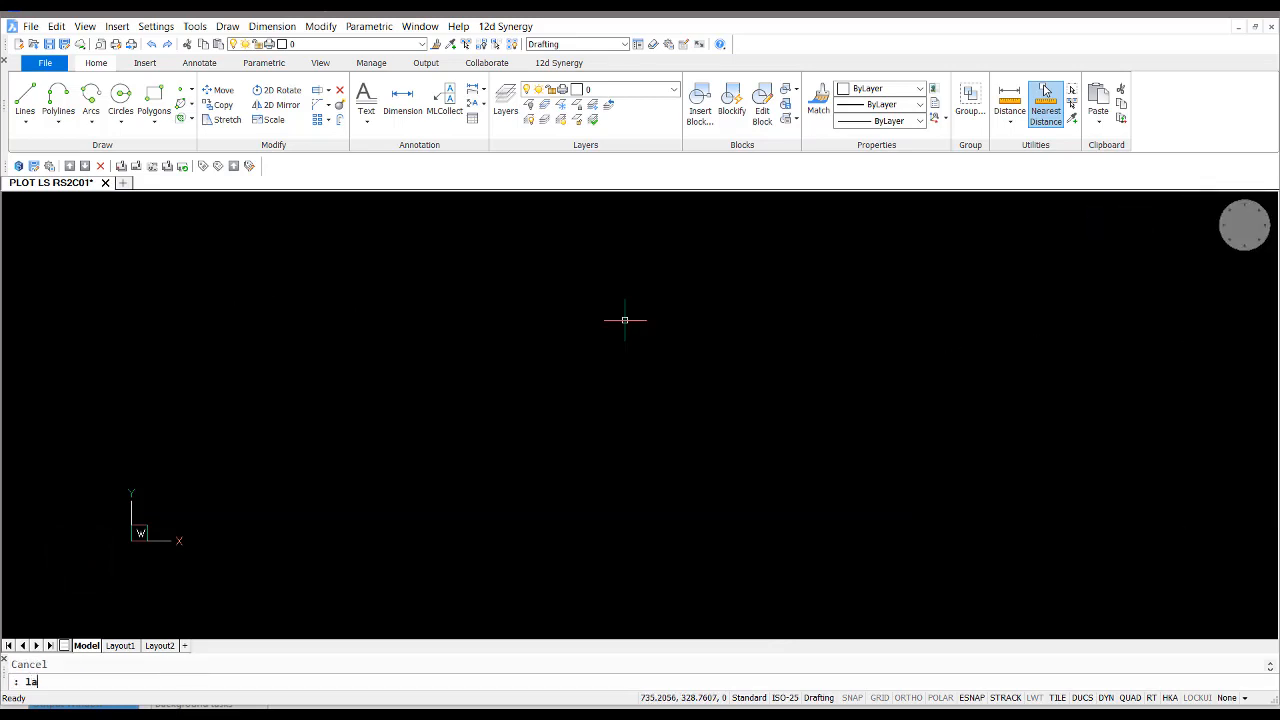
# - Open the drawing's layer list and set the arrows layer's color to Yellow (index 2)
pyautogui.write('la')
pyautogui.press('Return')
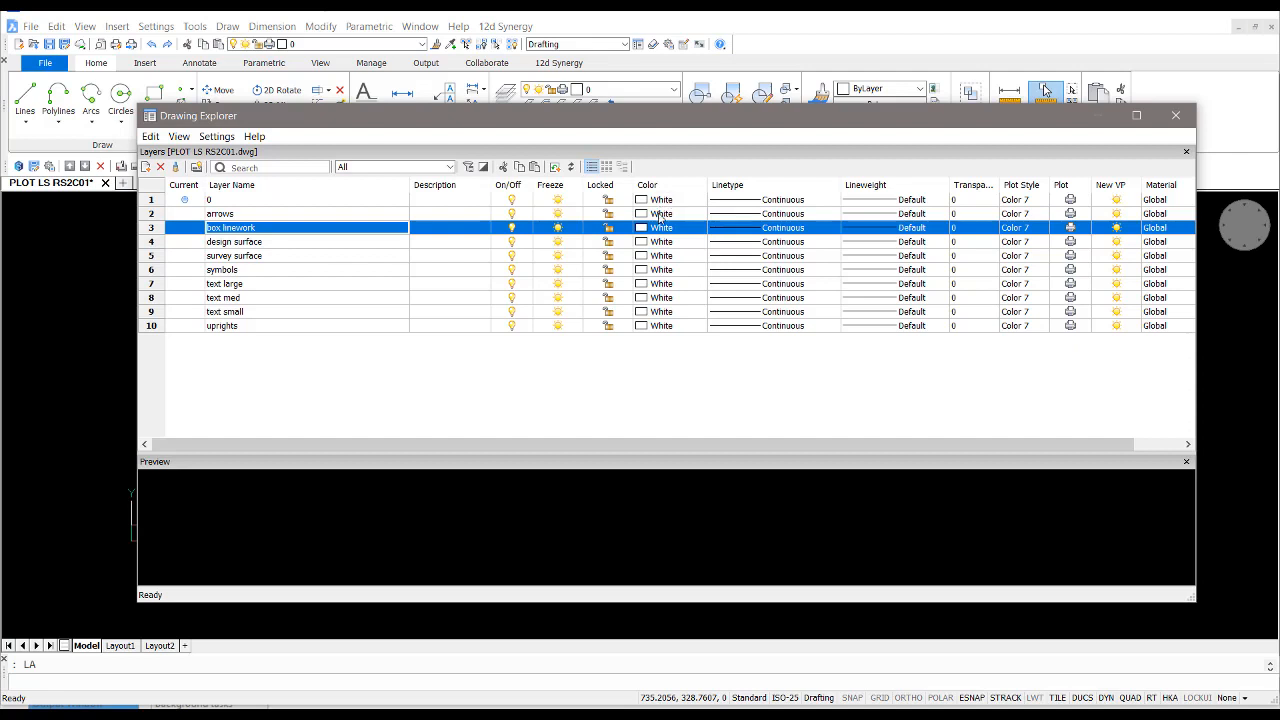
pyautogui.click(659, 214)
pyautogui.click(501, 349)
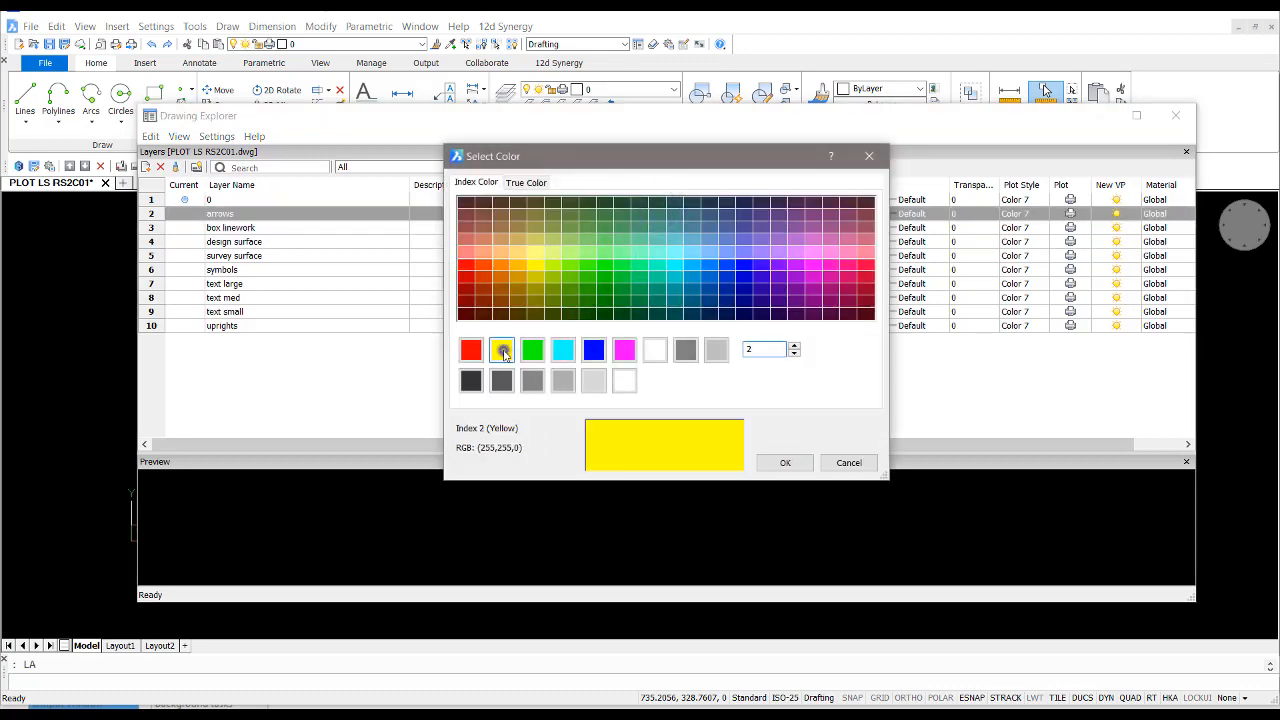
pyautogui.click(785, 462)
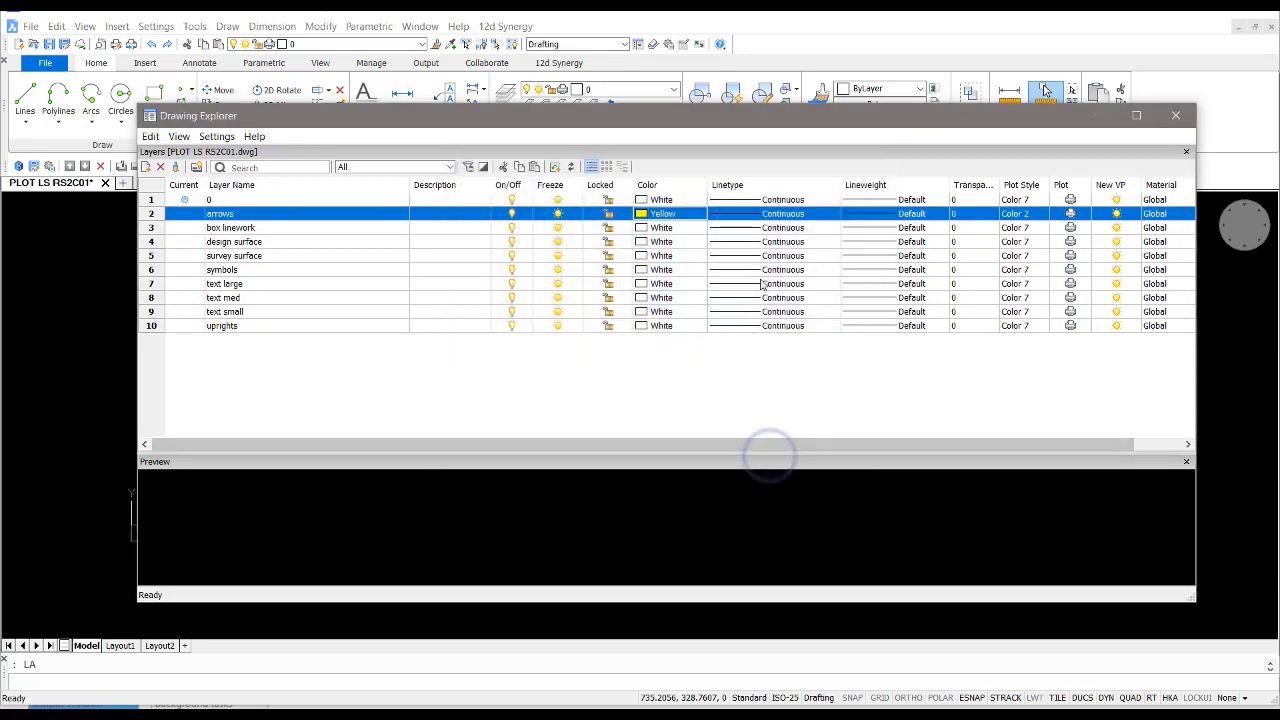
# - Set the design surface layer's color to Red and the survey surface layer's color to 245
pyautogui.click(676, 245)
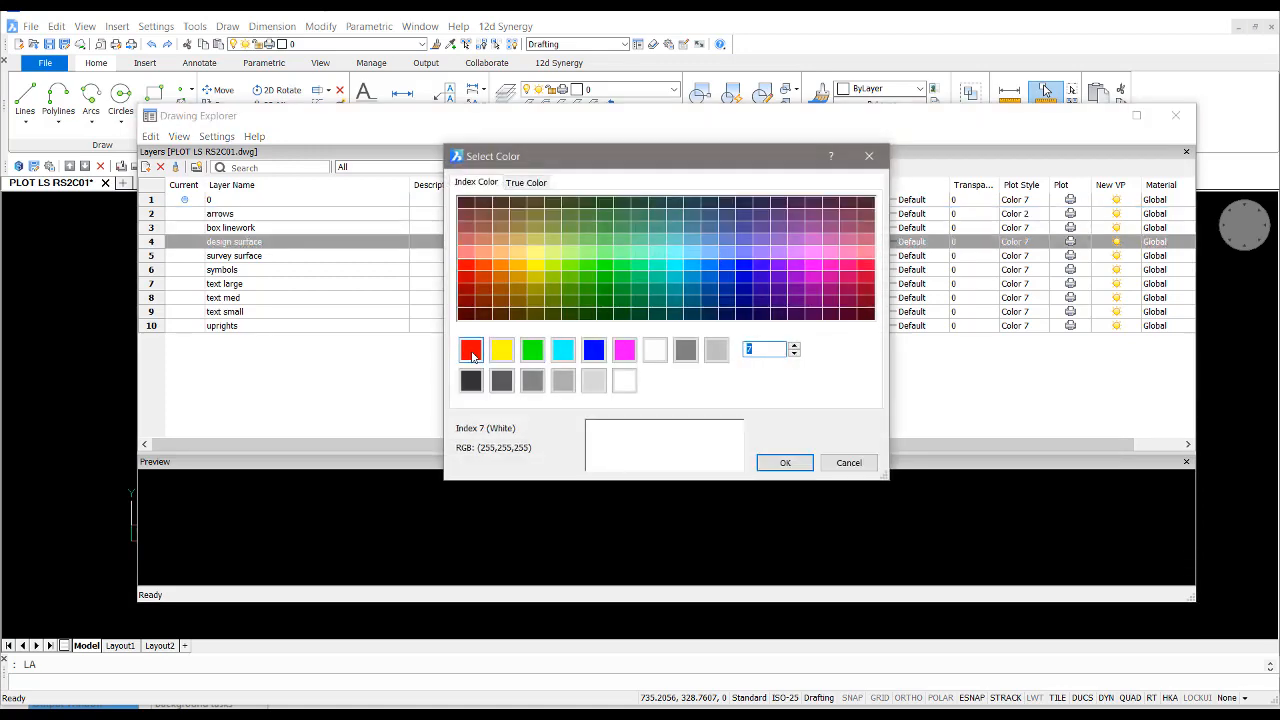
pyautogui.click(470, 349)
pyautogui.click(785, 462)
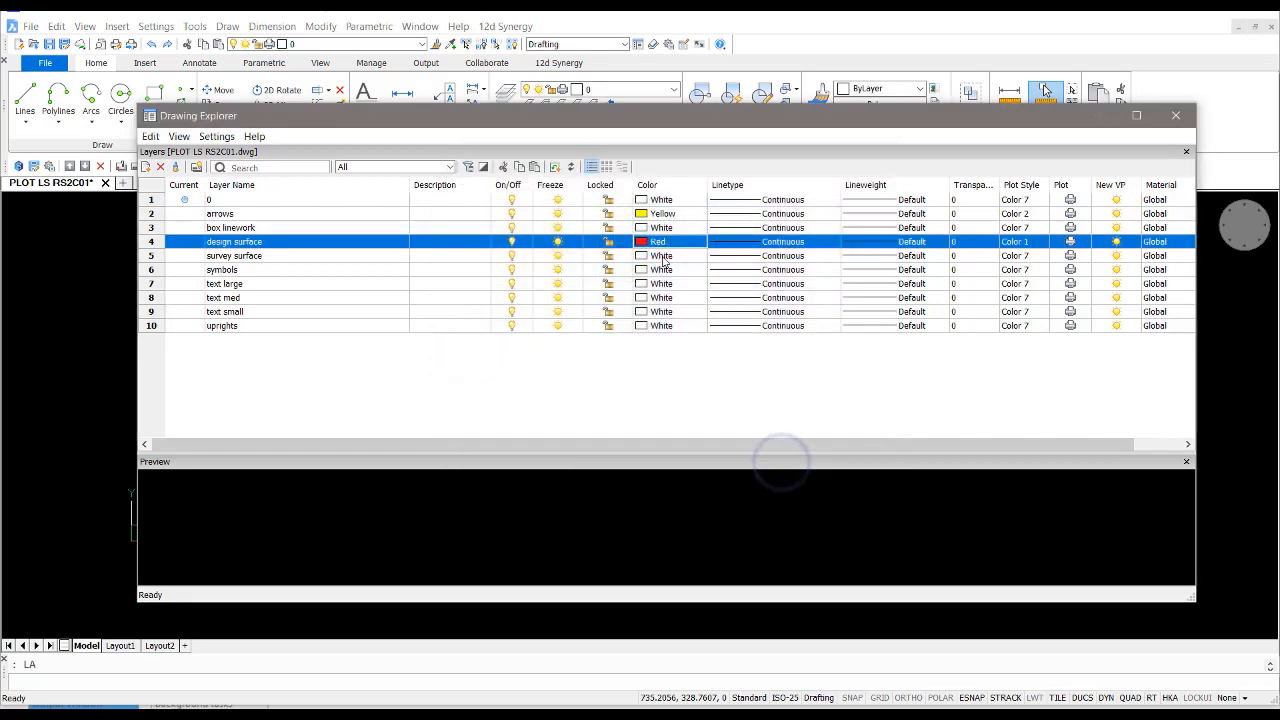
pyautogui.click(673, 257)
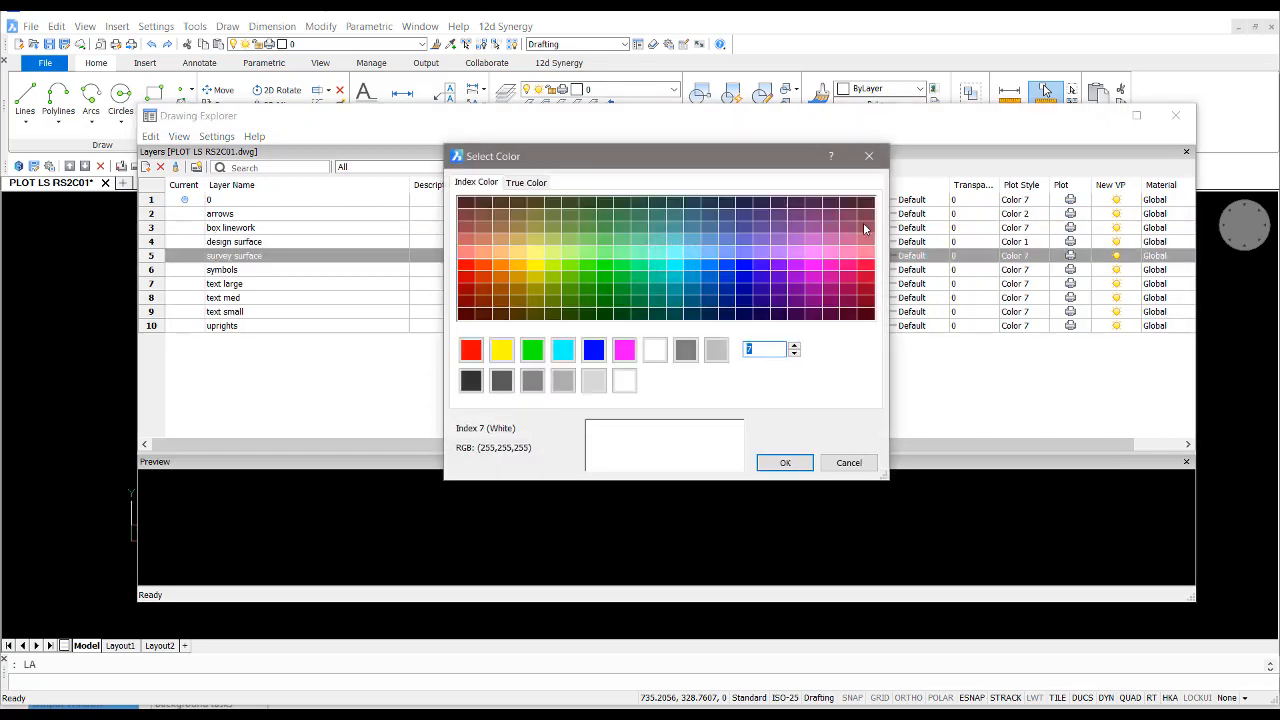
pyautogui.click(864, 228)
pyautogui.click(785, 462)
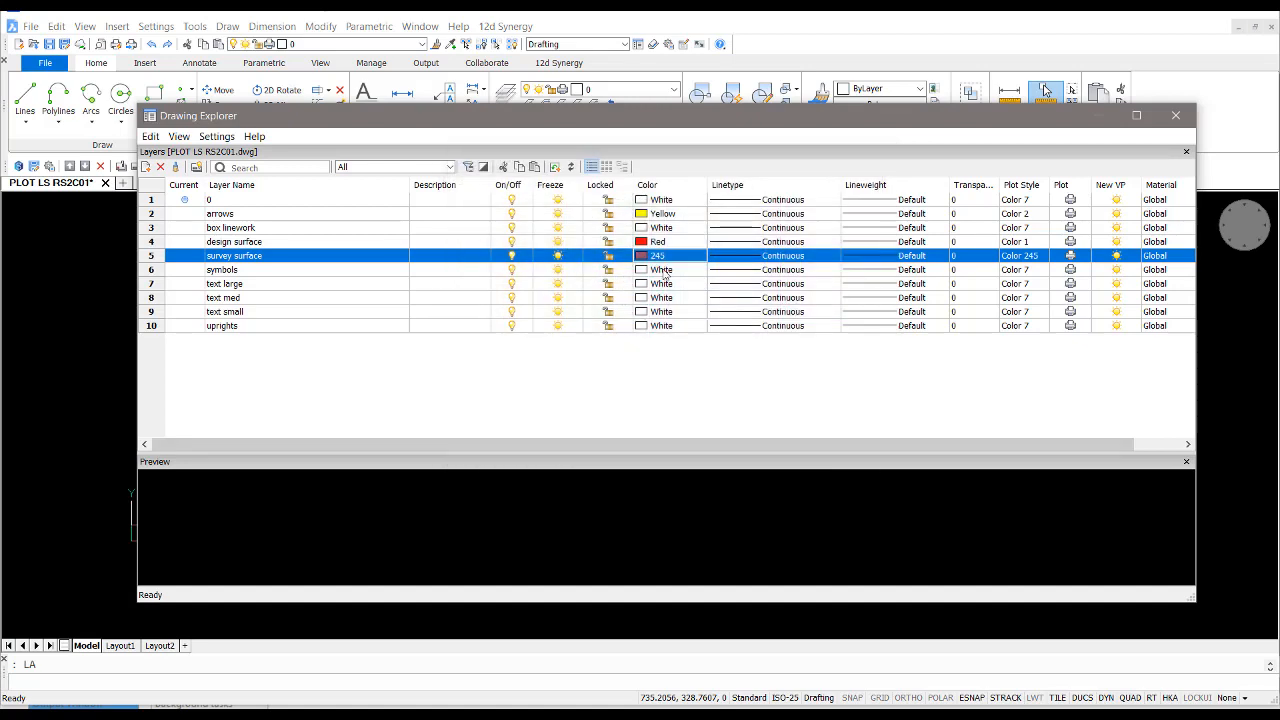
# - Set the symbols layer's color to Yellow and the text large layer's color to Cyan
pyautogui.click(665, 271)
pyautogui.click(501, 349)
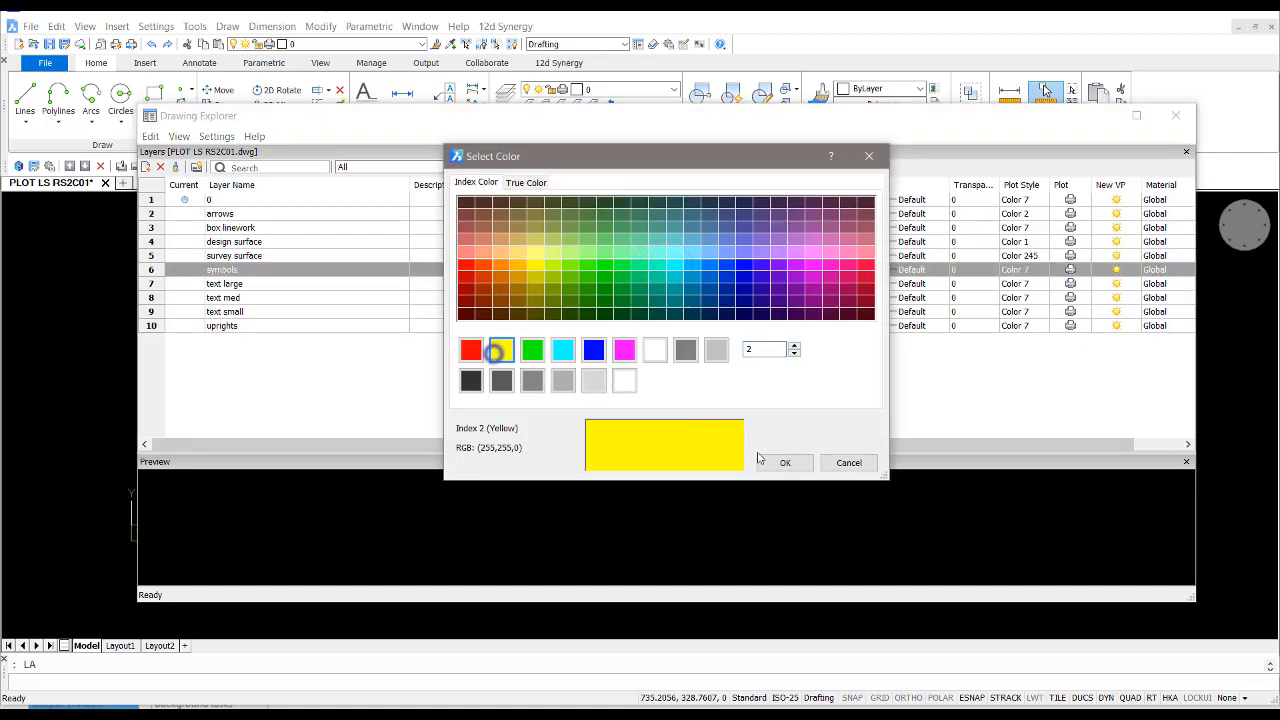
pyautogui.click(783, 463)
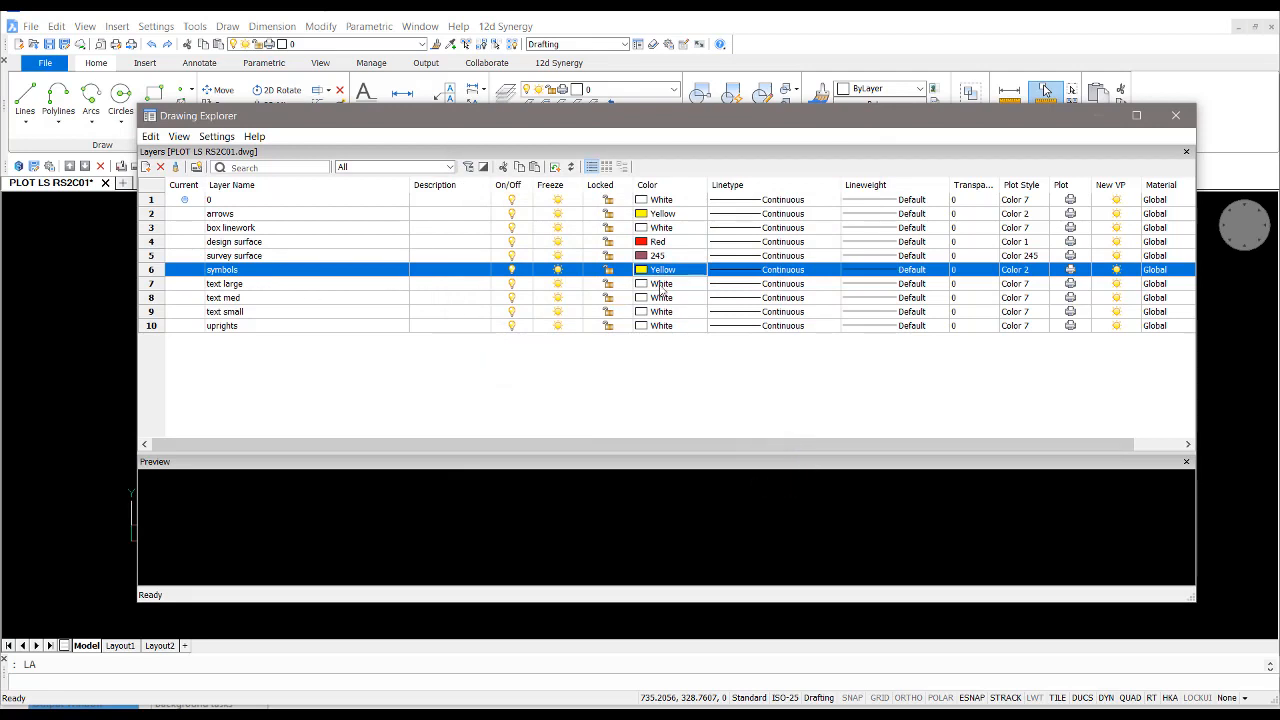
pyautogui.click(660, 285)
pyautogui.click(563, 349)
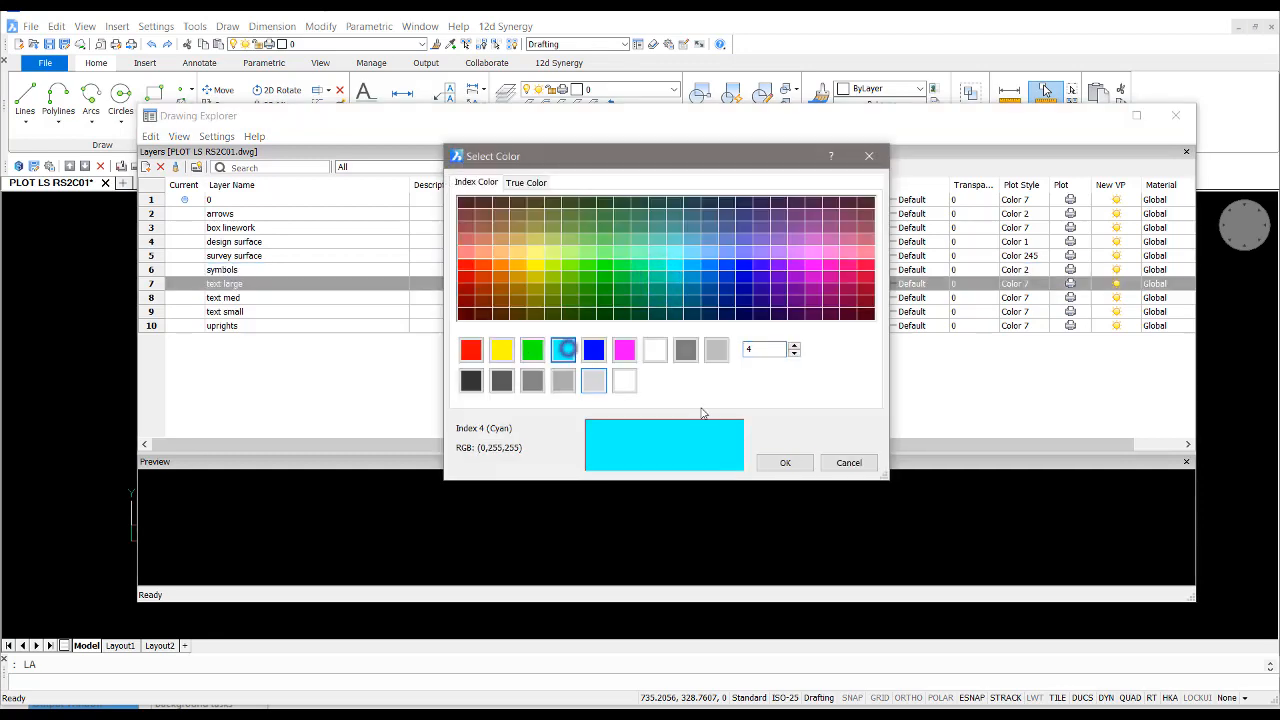
pyautogui.click(785, 462)
# - Set the text med layer's color to Green and the uprights layer's color to 8
pyautogui.click(650, 297)
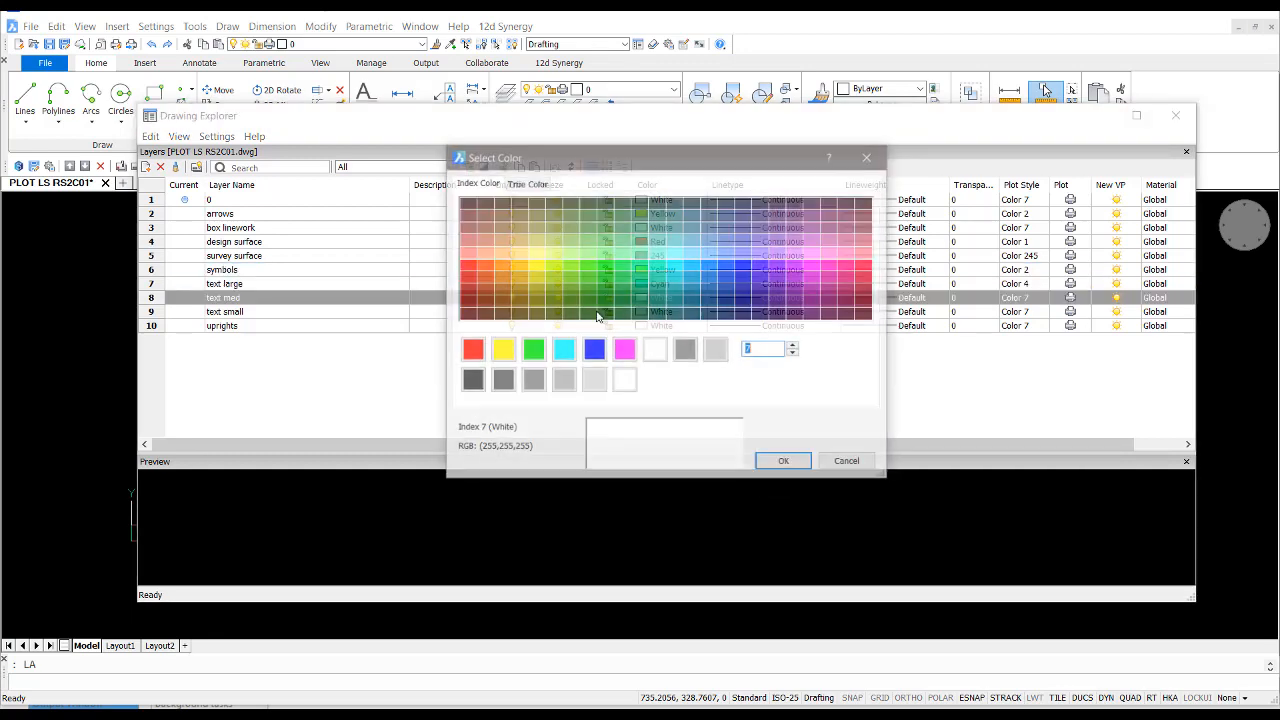
pyautogui.click(533, 349)
pyautogui.click(783, 461)
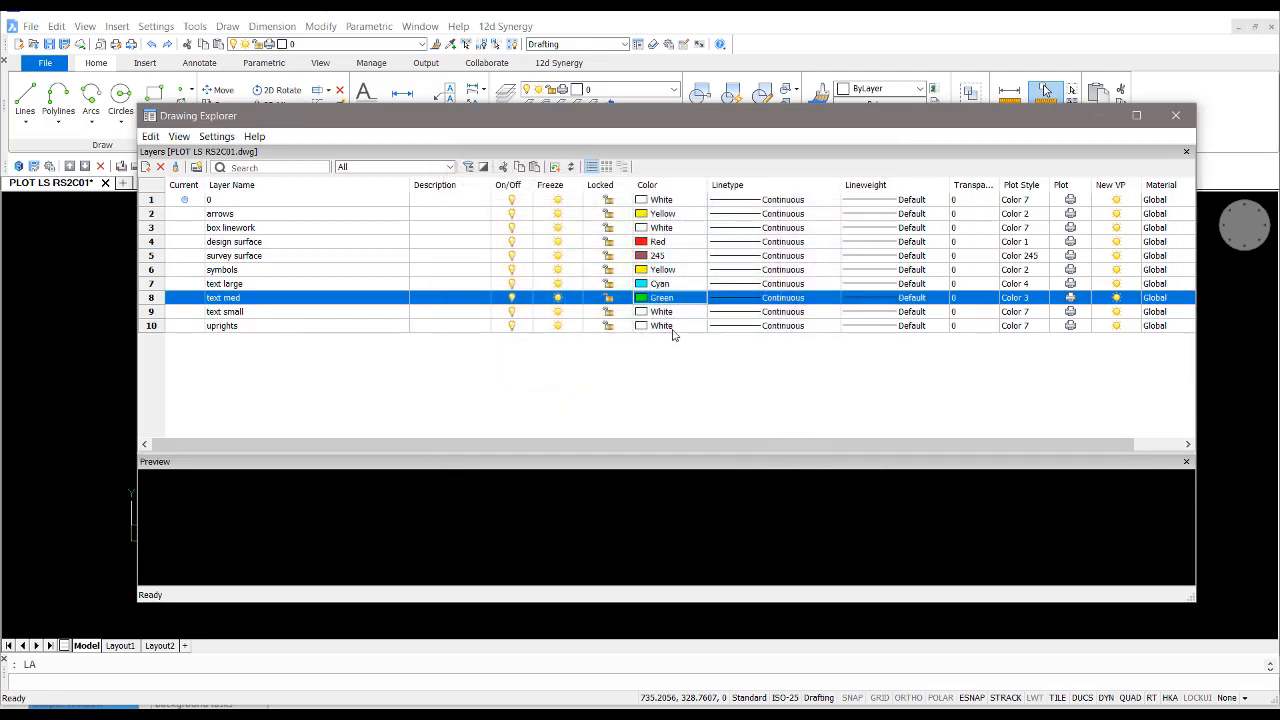
pyautogui.click(672, 326)
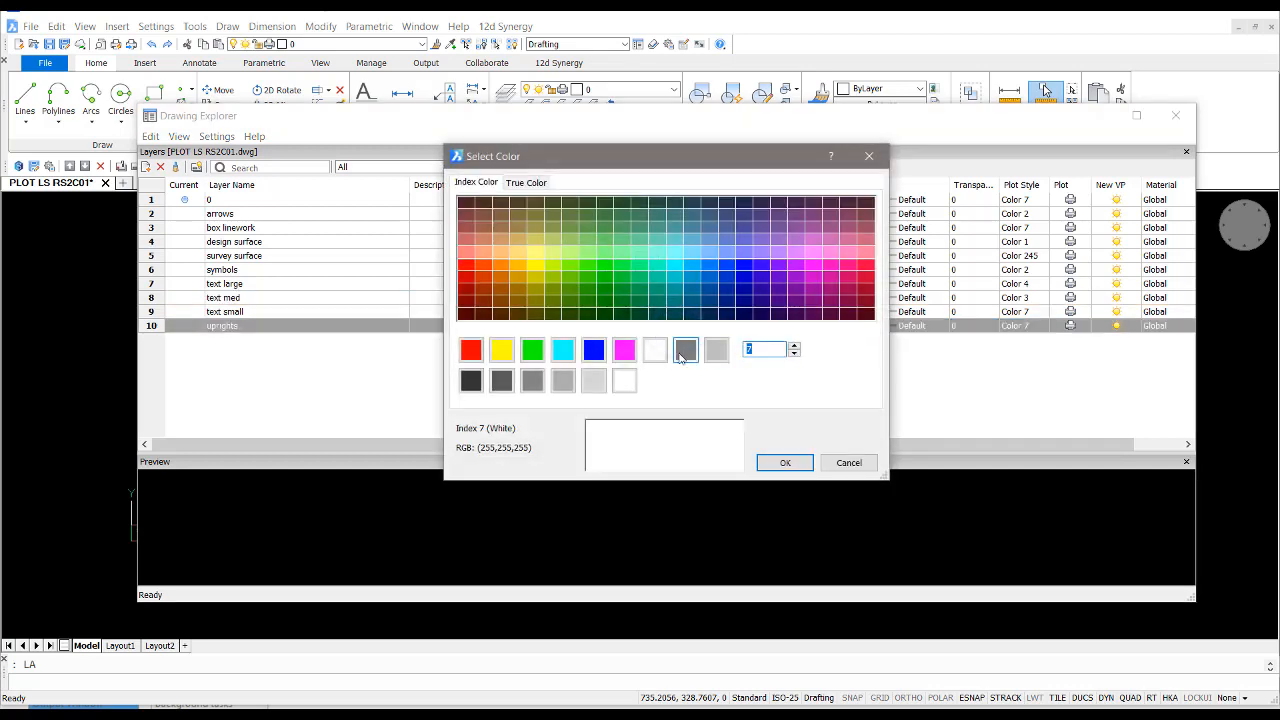
pyautogui.click(686, 350)
pyautogui.click(785, 462)
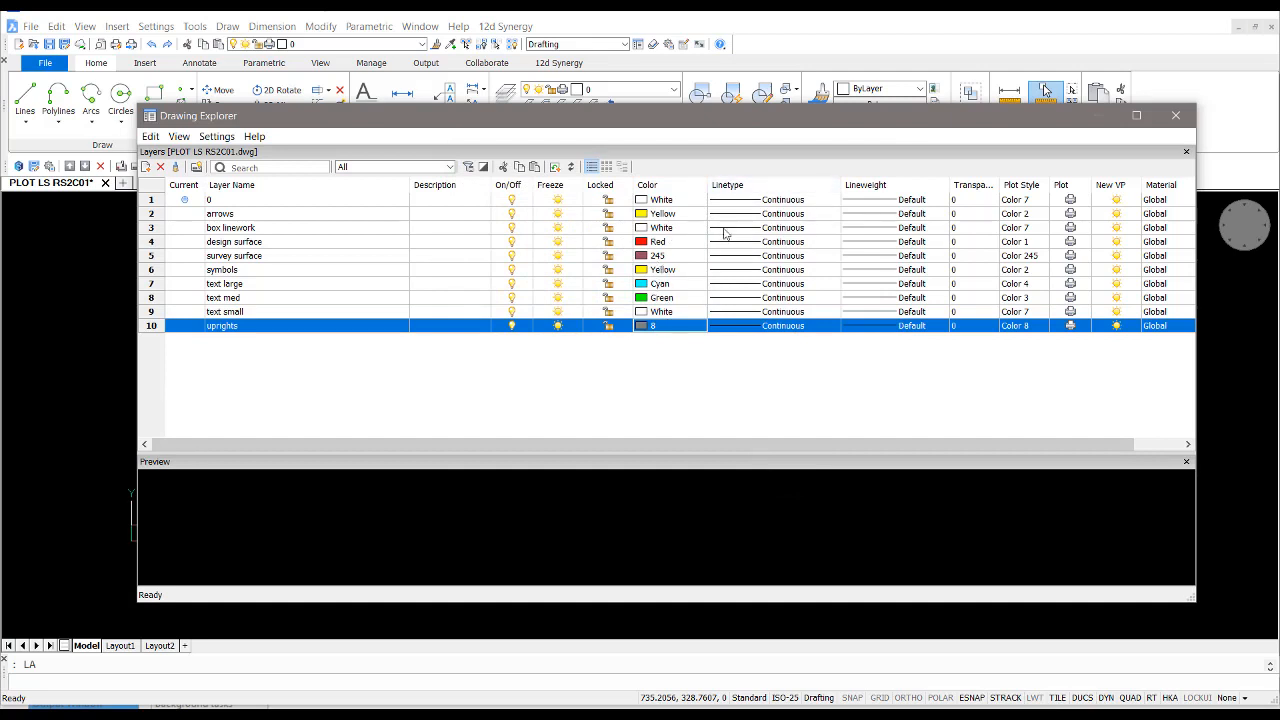
# - Load the DASHED linetype for the survey surface layer and close the layer list
pyautogui.click(832, 256)
pyautogui.click(833, 253)
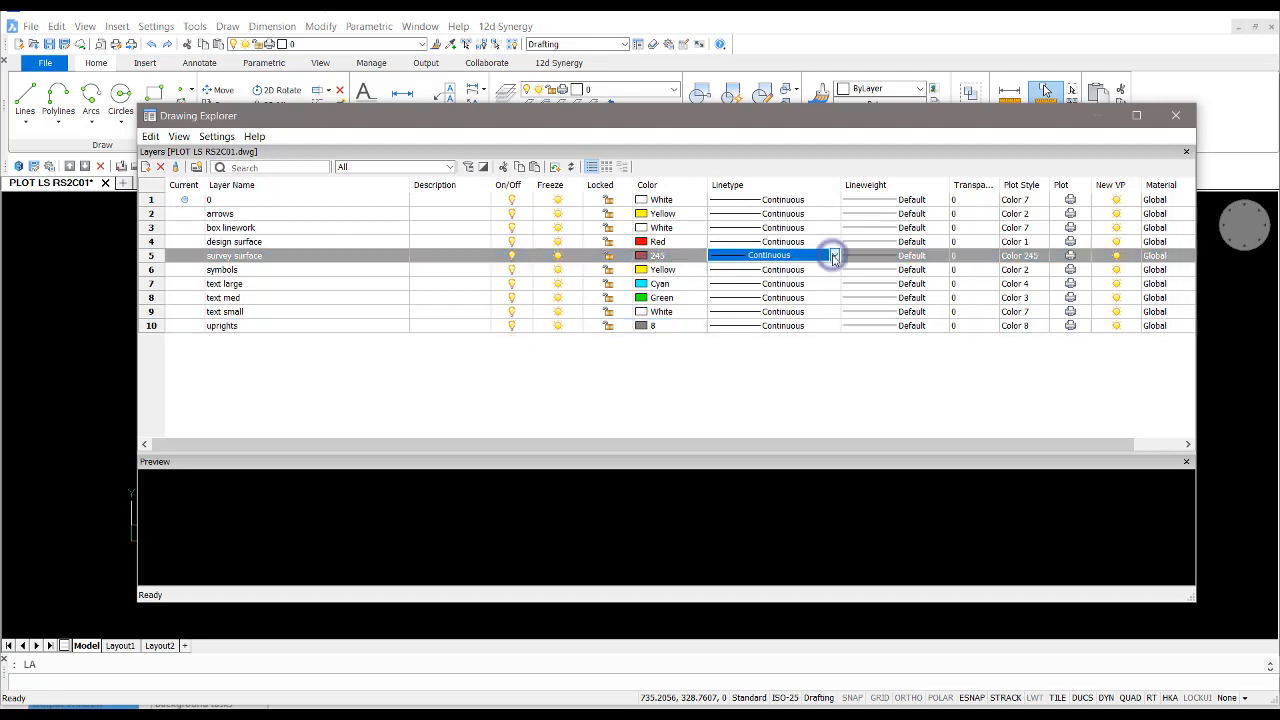
pyautogui.click(751, 287)
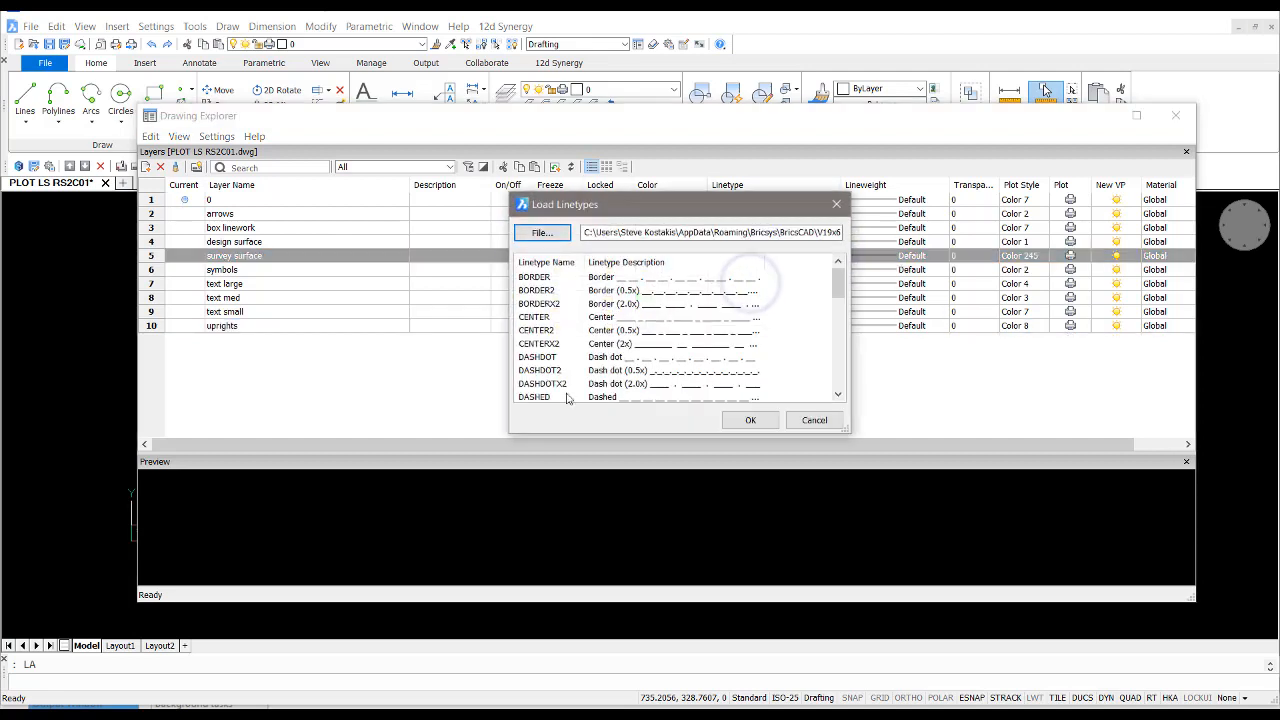
pyautogui.click(548, 396)
pyautogui.click(752, 420)
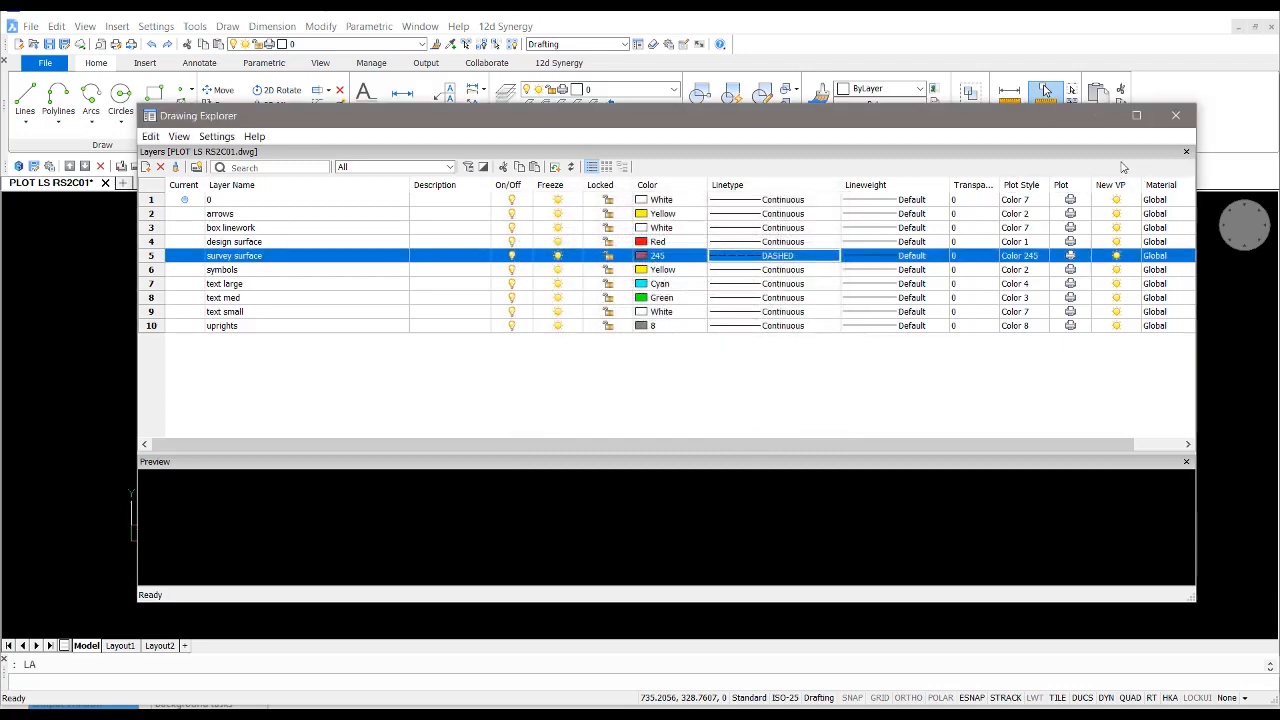
pyautogui.click(1176, 116)
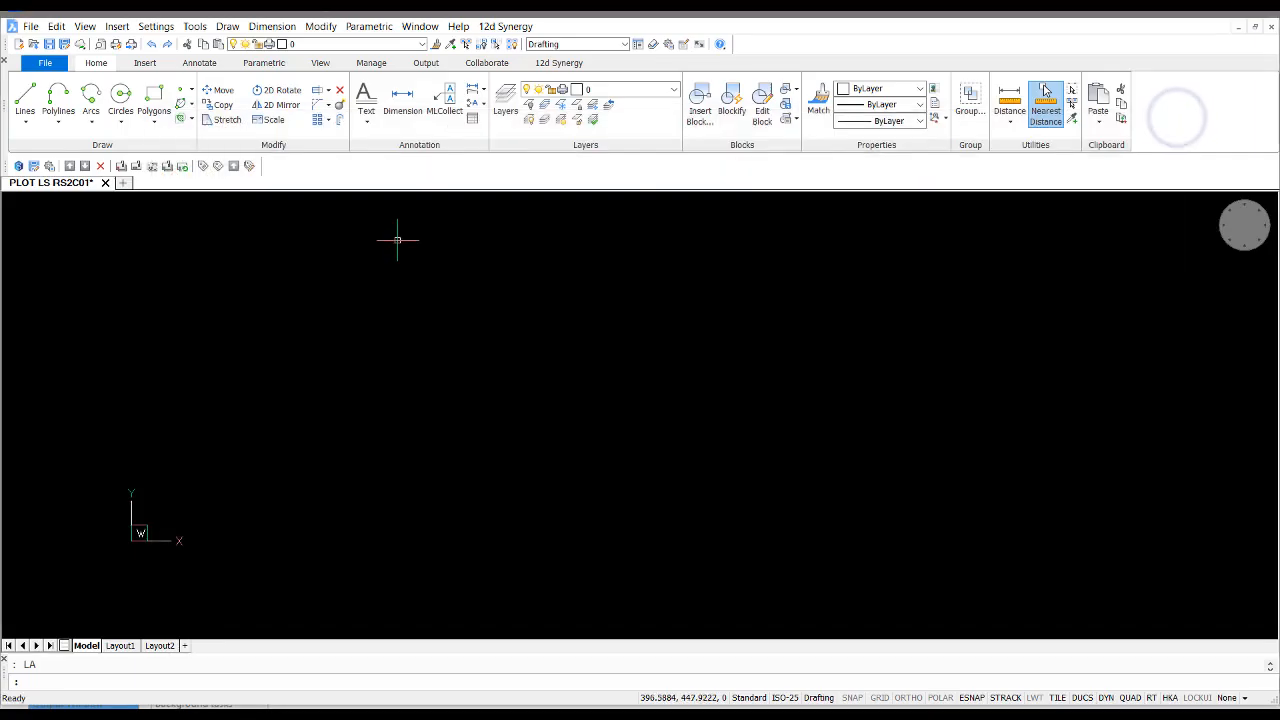
# - Start saving the emptied drawing under a new file type, Drawing Template (*.dwt)
pyautogui.click(31, 26)
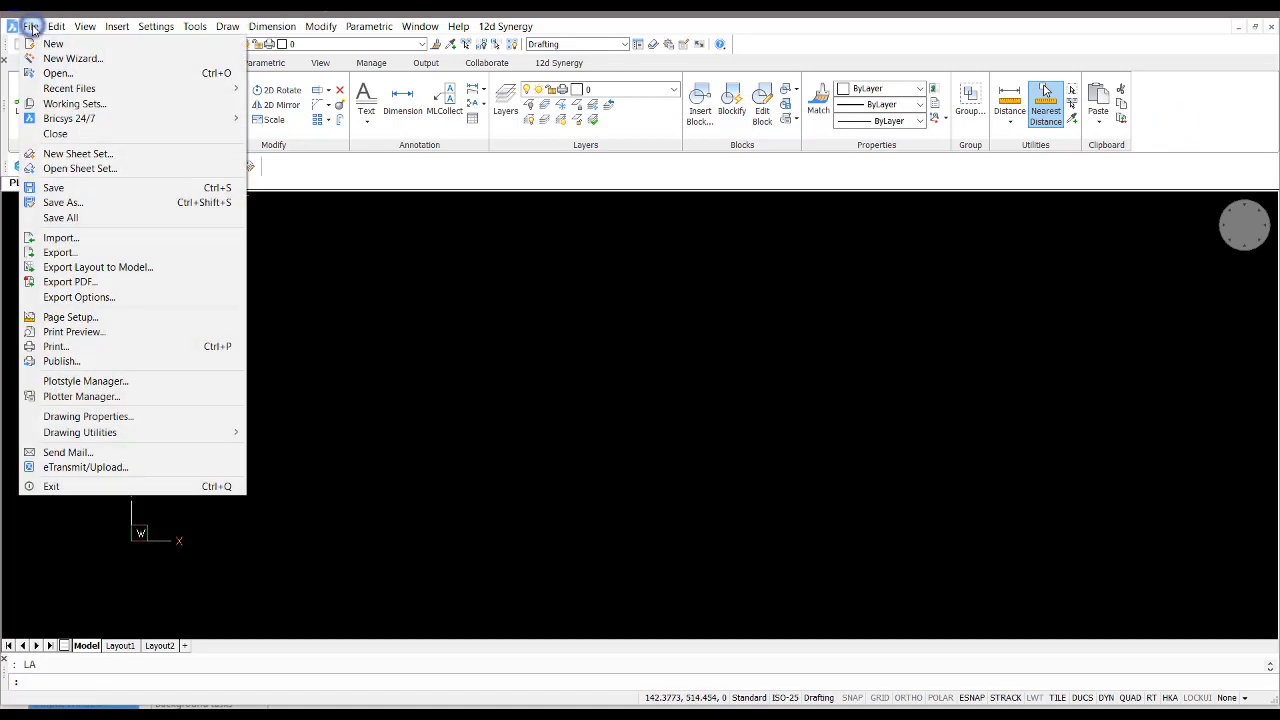
pyautogui.moveTo(57, 26)
pyautogui.click(60, 202)
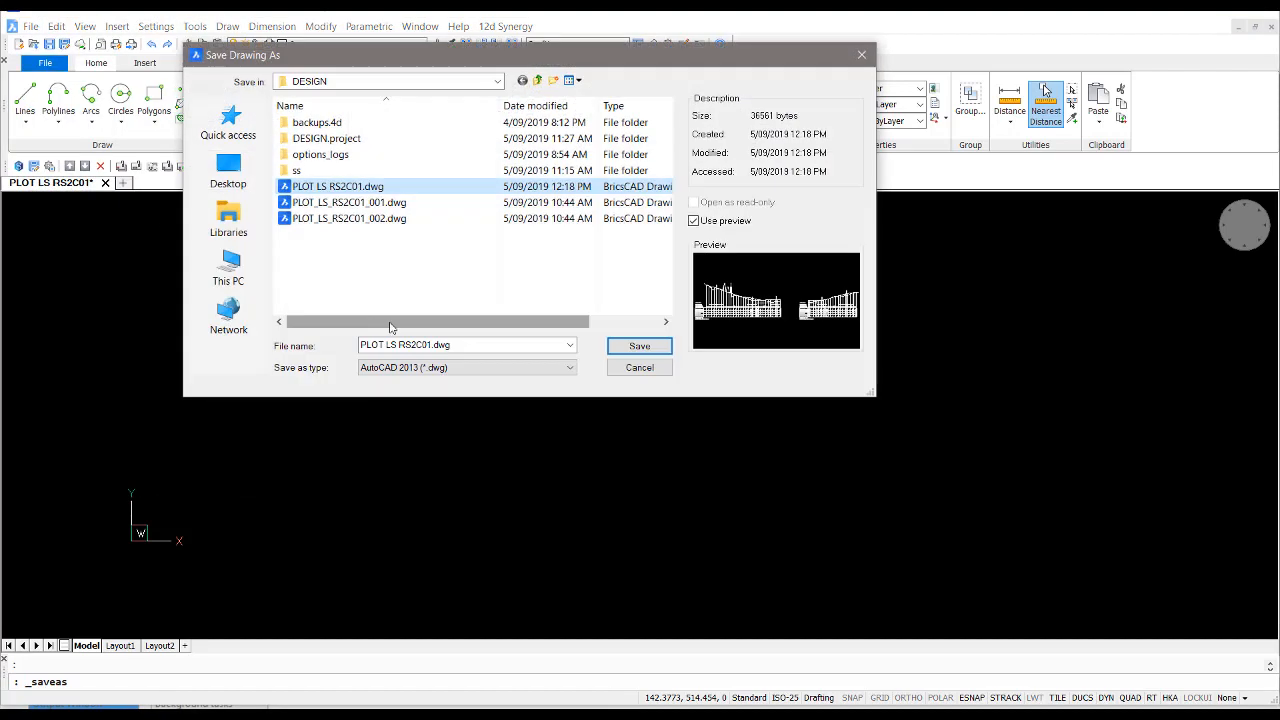
pyautogui.click(440, 367)
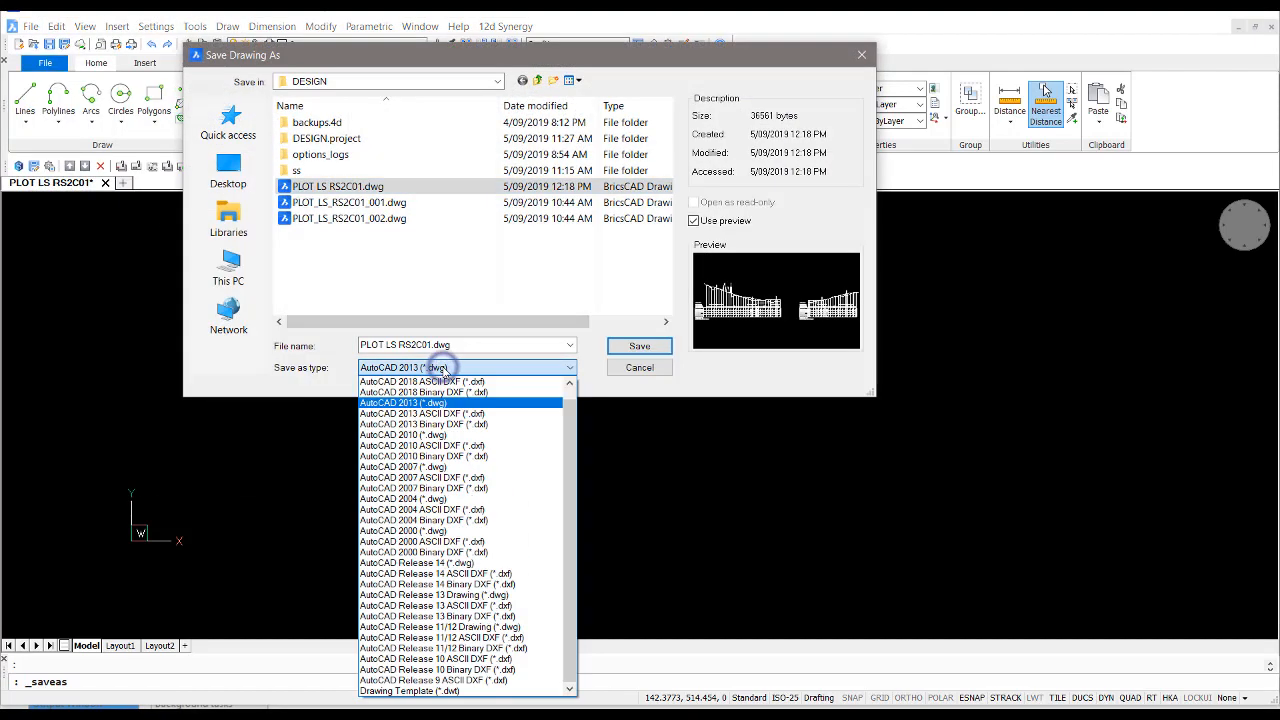
pyautogui.click(444, 691)
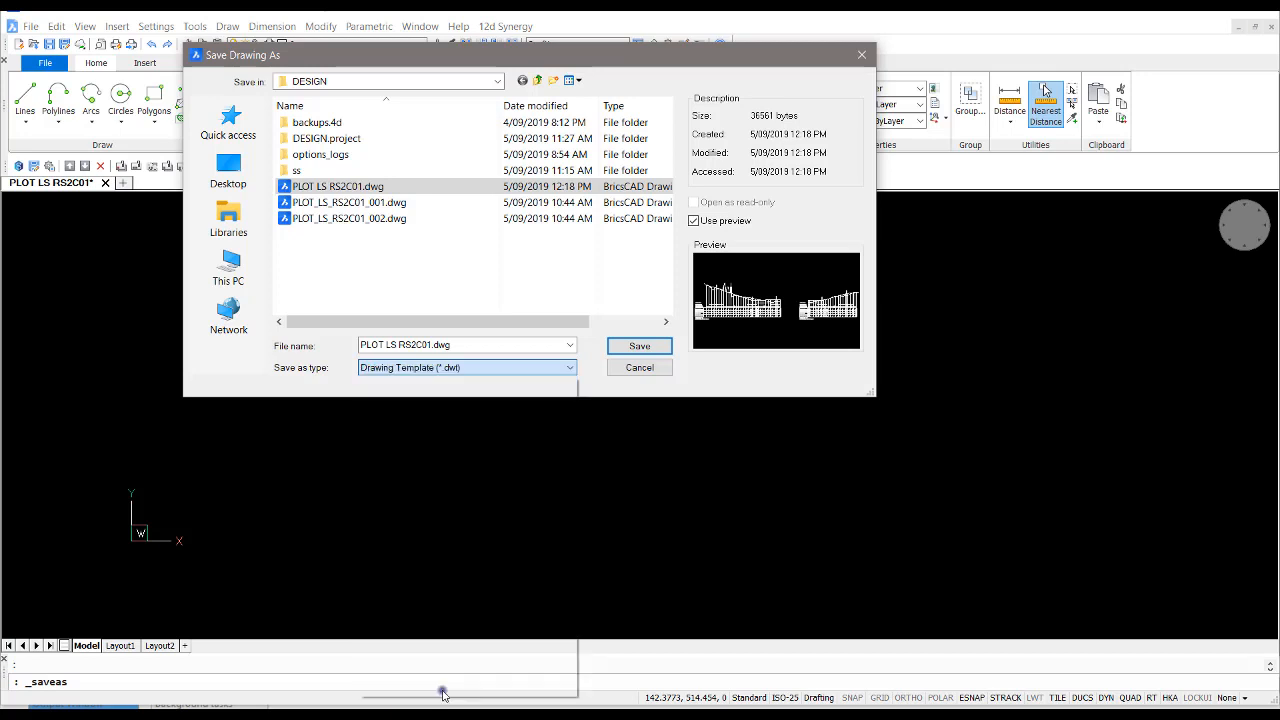
# - Name the template PLOT LS, save it in the DESIGN folder and close the drawing
pyautogui.click(396, 345)
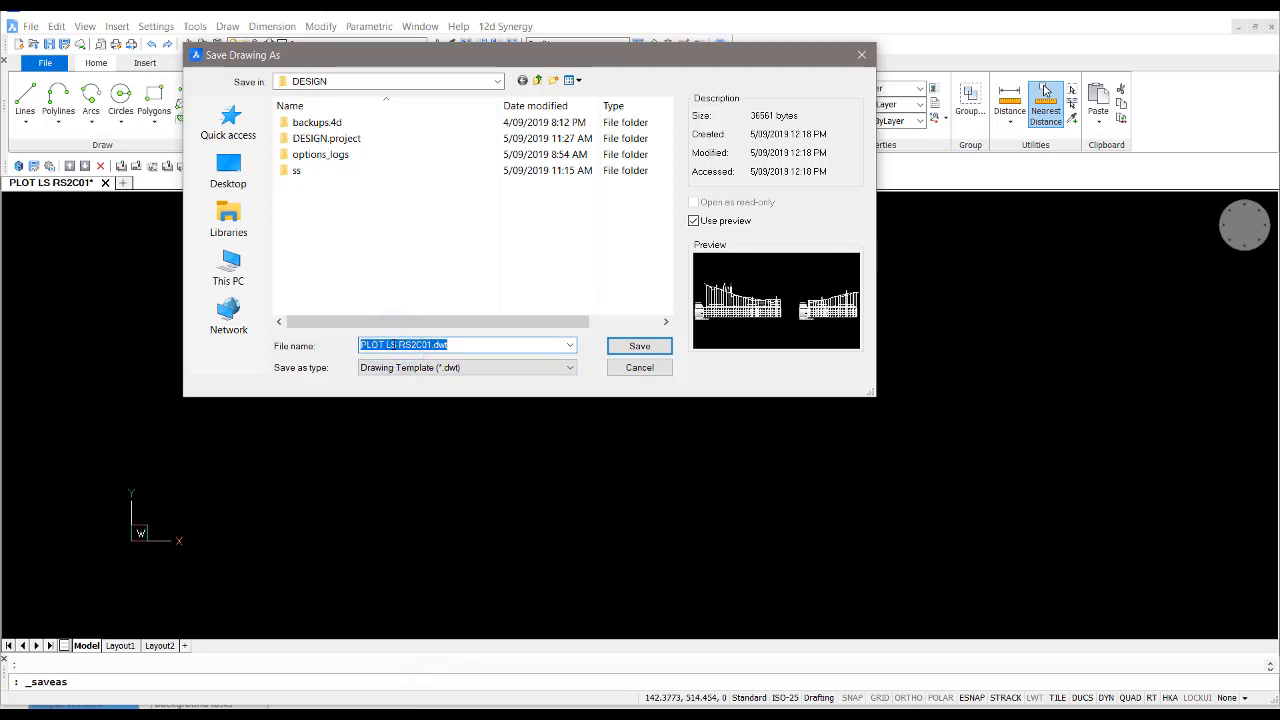
pyautogui.click(406, 345)
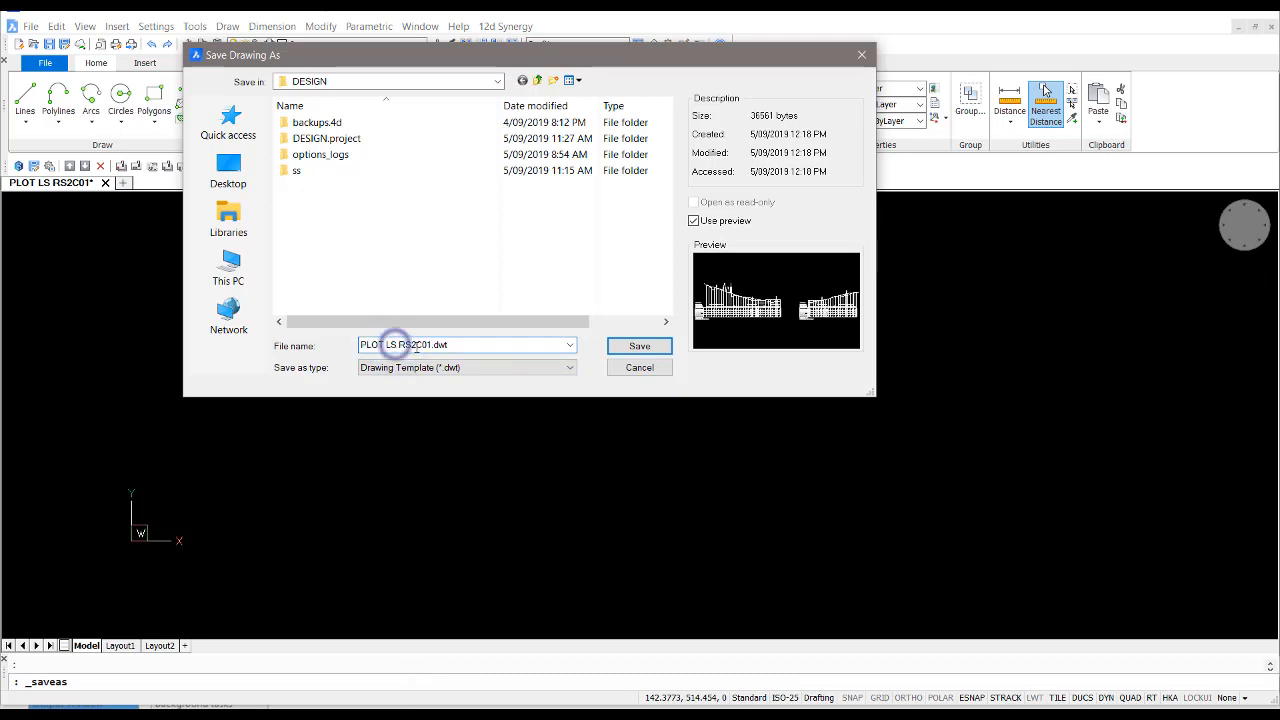
pyautogui.press('BackSpace')
pyautogui.press('BackSpace')
pyautogui.press('BackSpace')
pyautogui.press('Delete')
pyautogui.press('Delete')
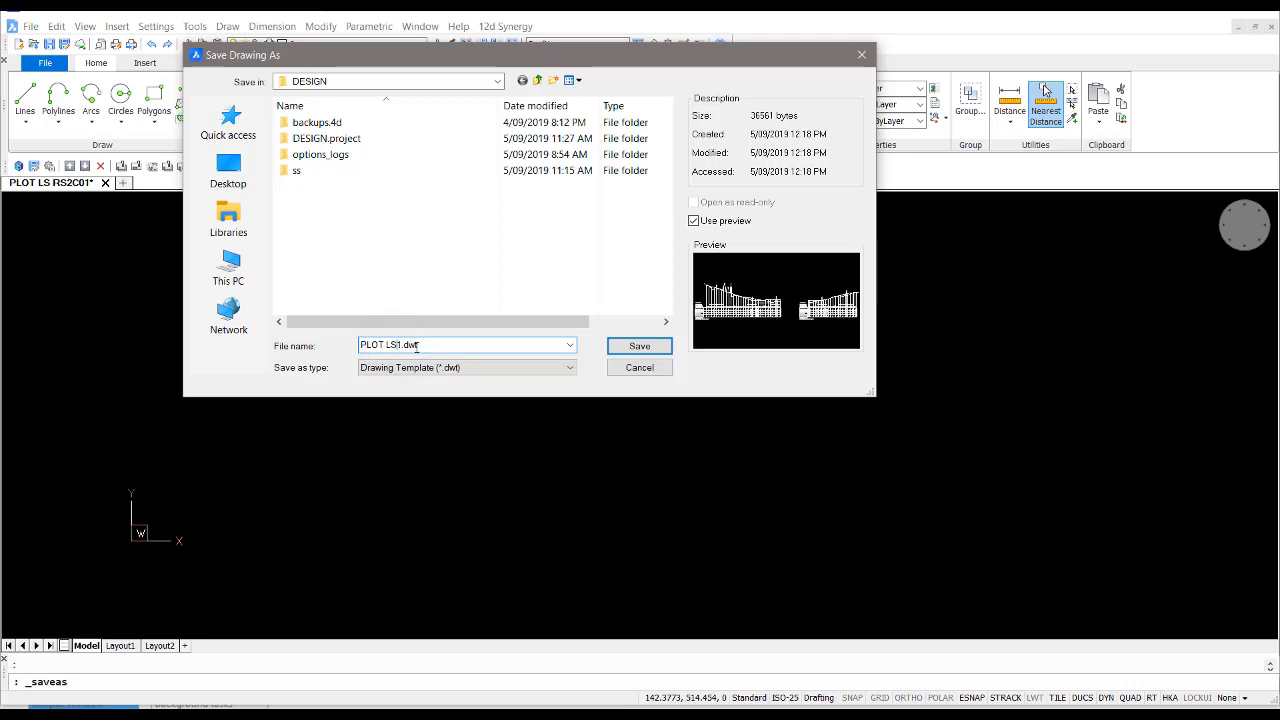
pyautogui.click(625, 347)
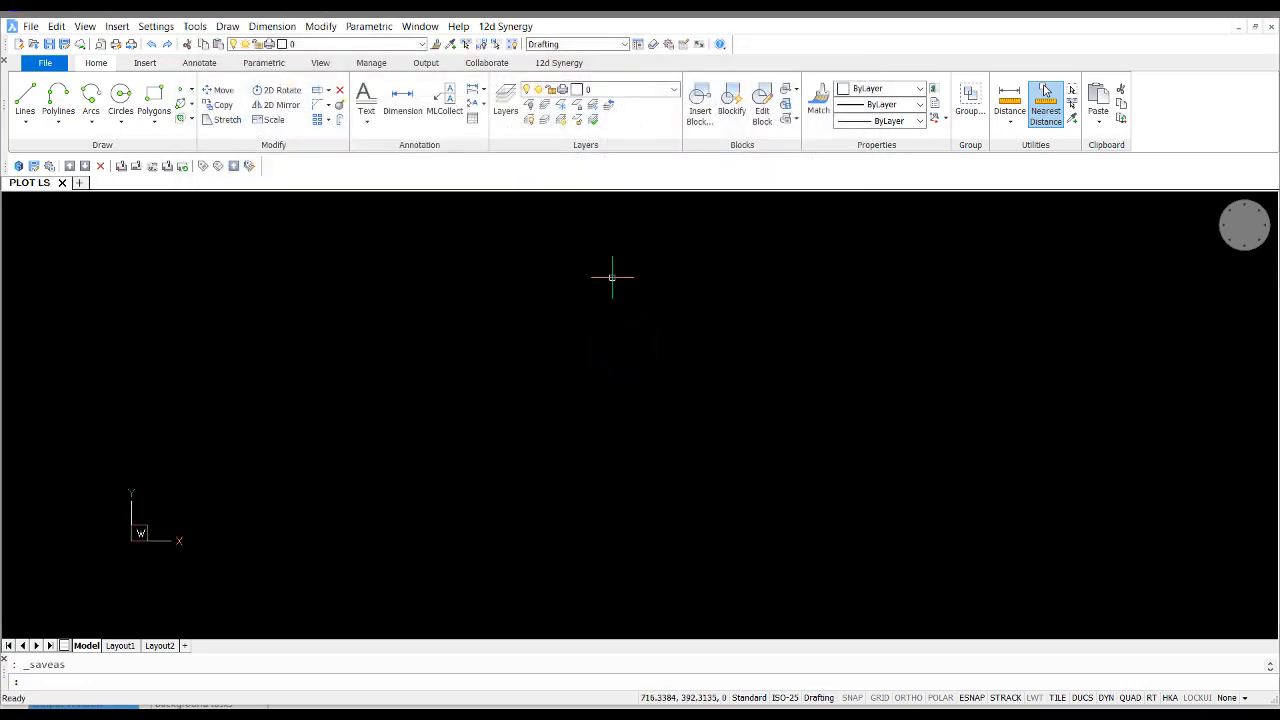
pyautogui.click(61, 184)
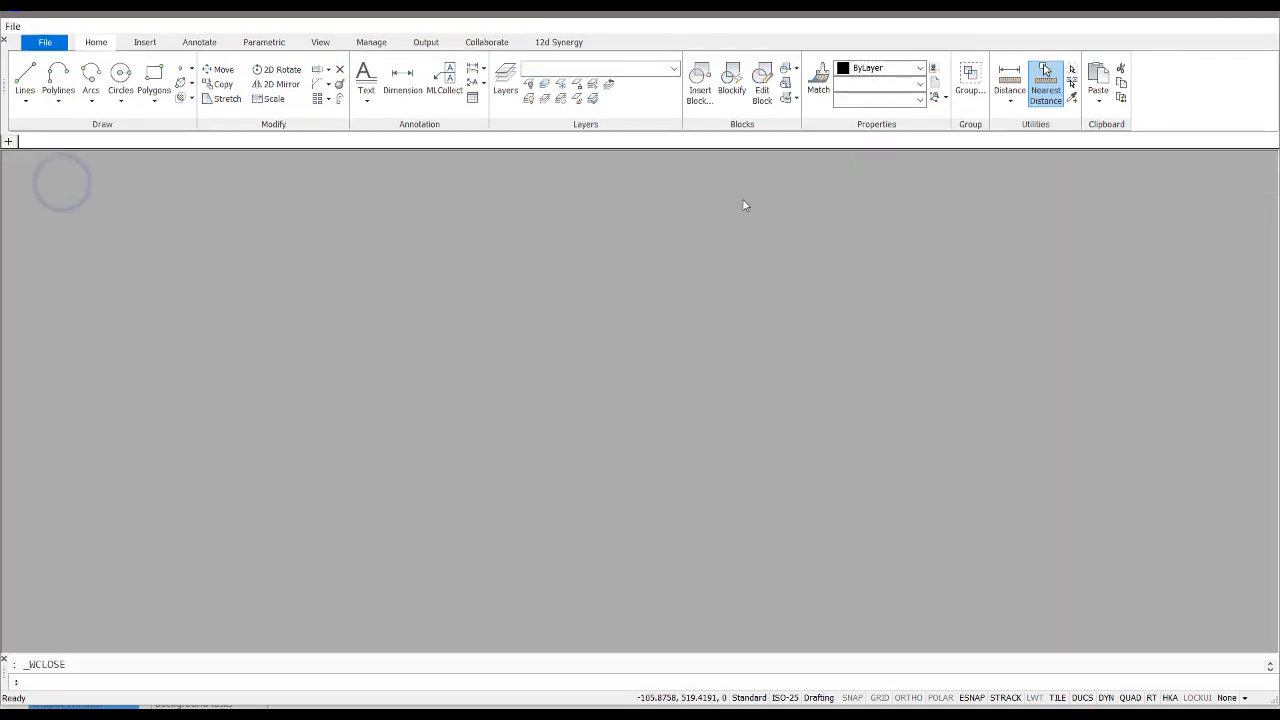
# - Switch to 12d Model and set PLOT LS.dwt as the template file for the DWG export
pyautogui.click(628, 703)
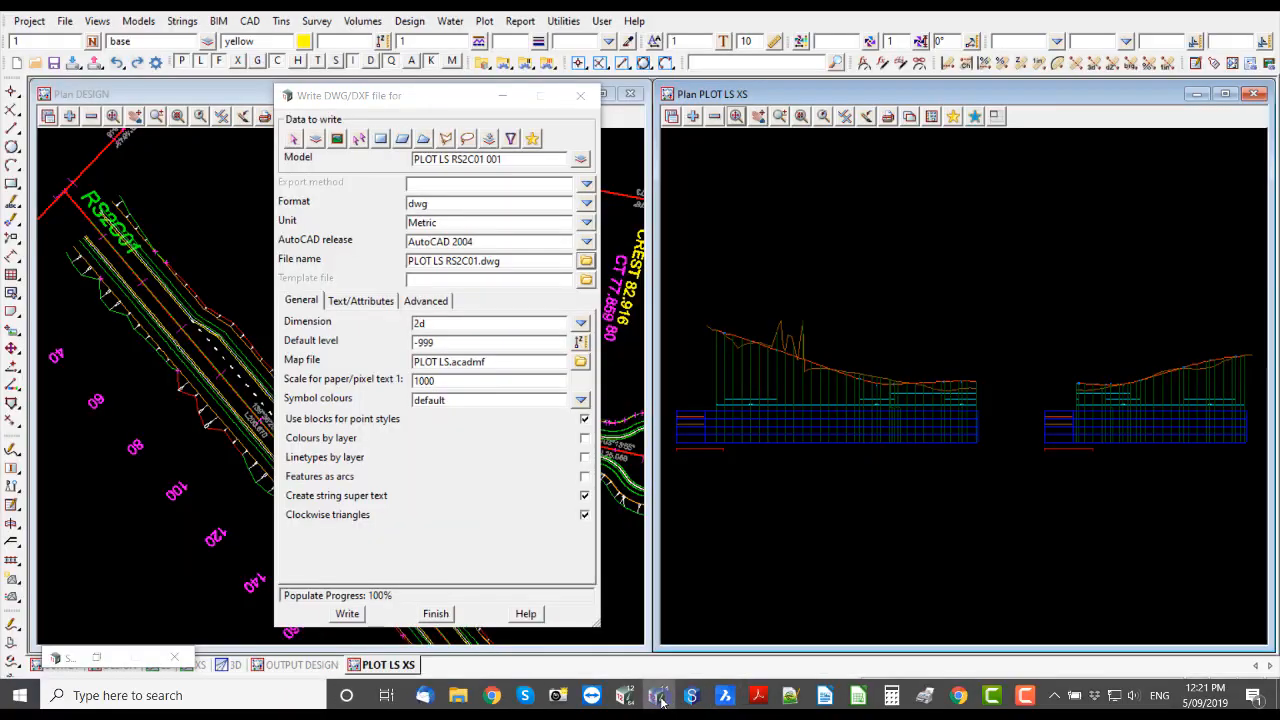
pyautogui.moveTo(421, 98); pyautogui.dragTo(424, 101)
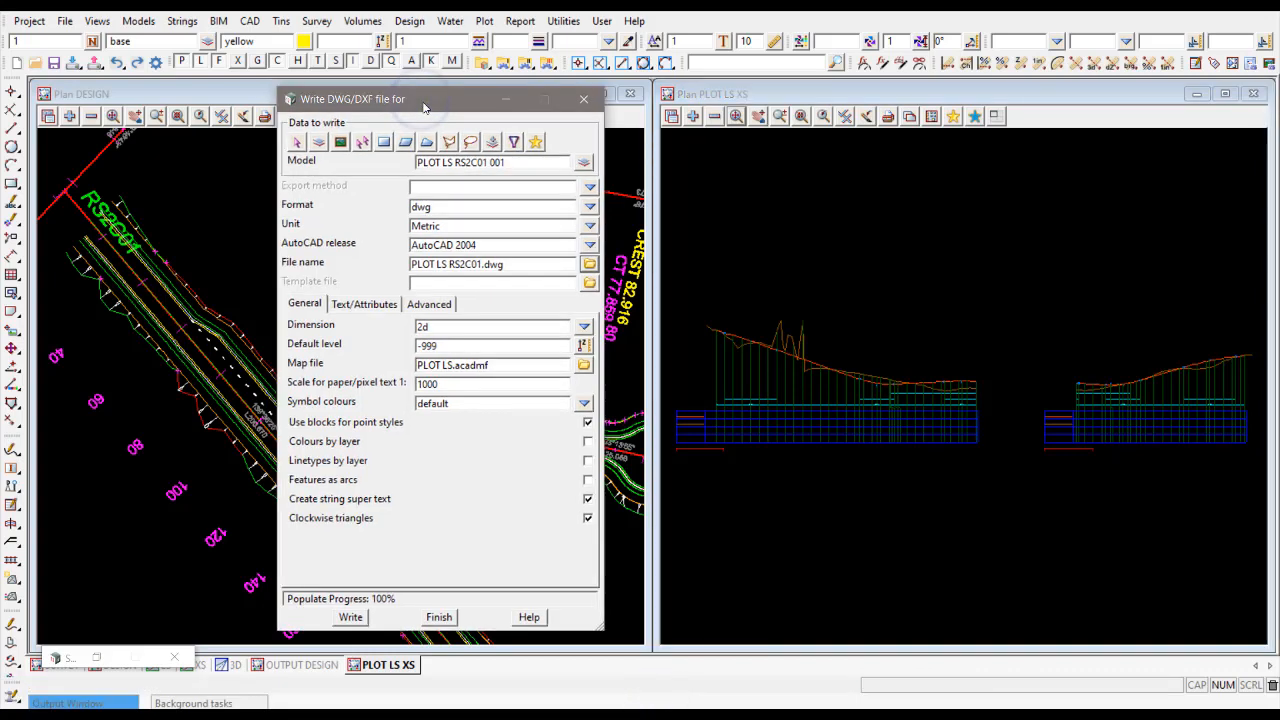
pyautogui.click(590, 284)
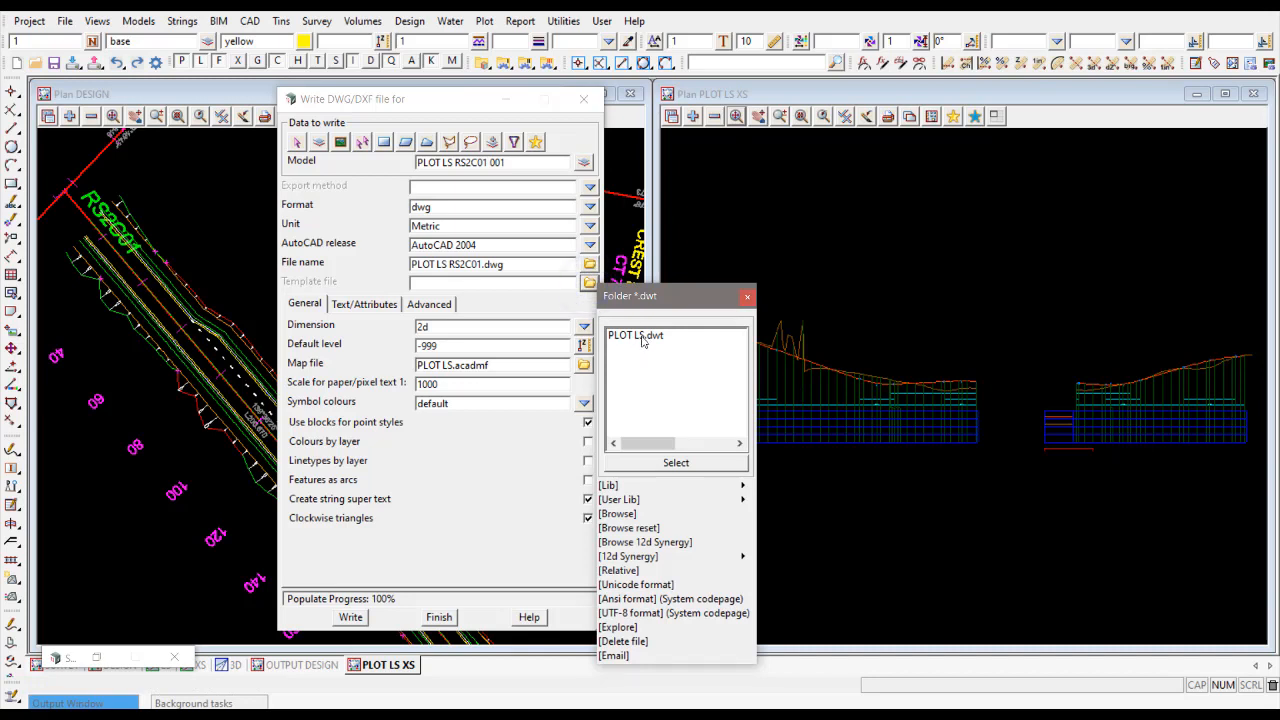
pyautogui.doubleClick(643, 338)
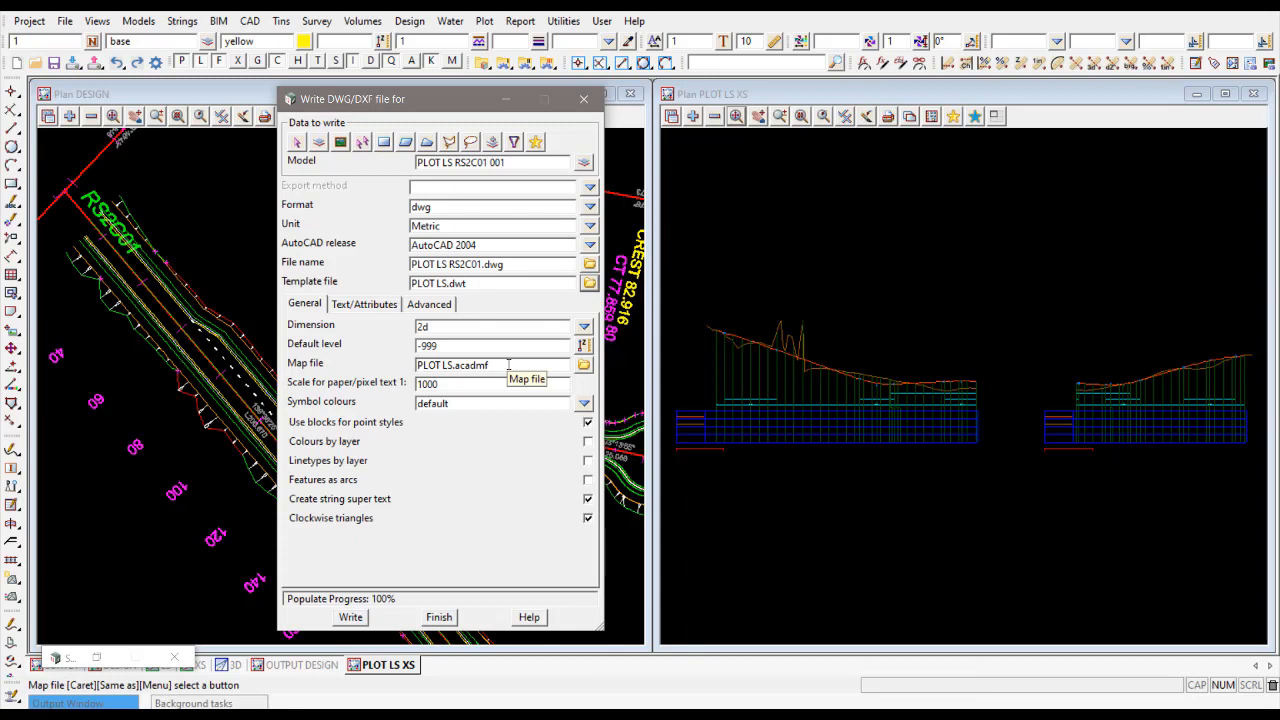
# - Write the DWG, replacing the existing PLOT LS RS2C01.dwg, and open the exported drawing in the CAD program
pyautogui.click(350, 618)
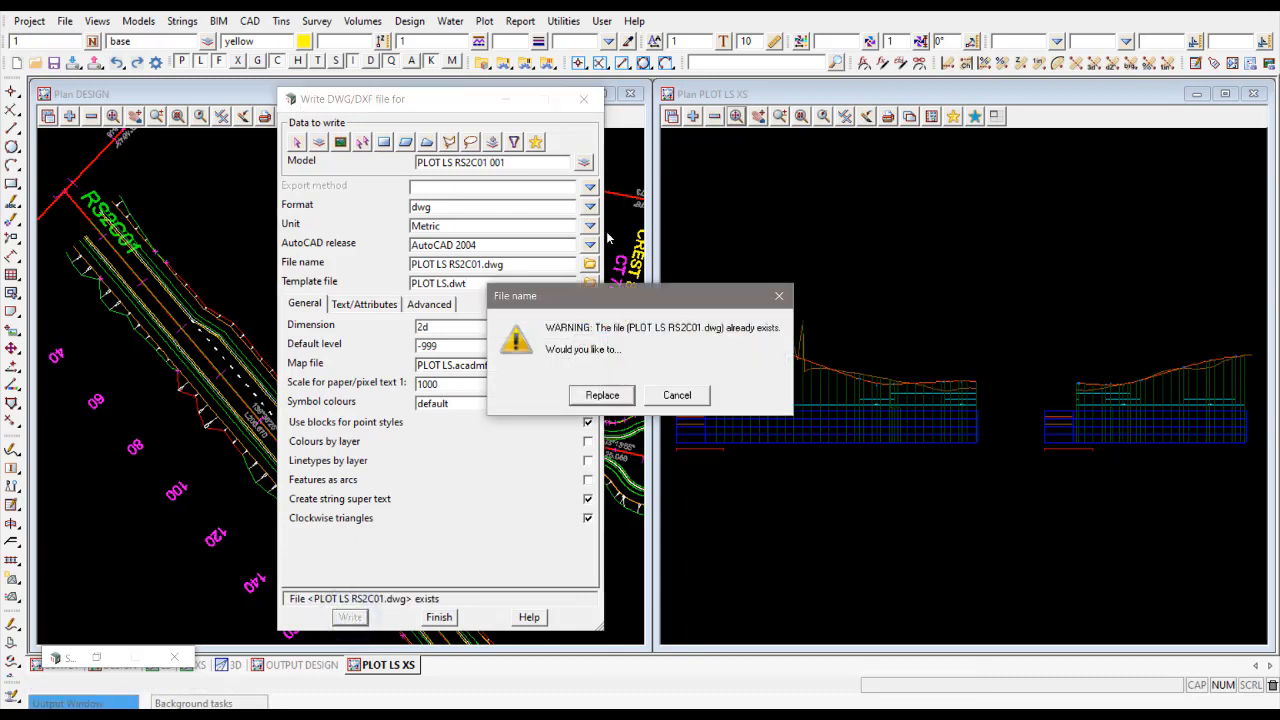
pyautogui.click(604, 396)
pyautogui.click(589, 264)
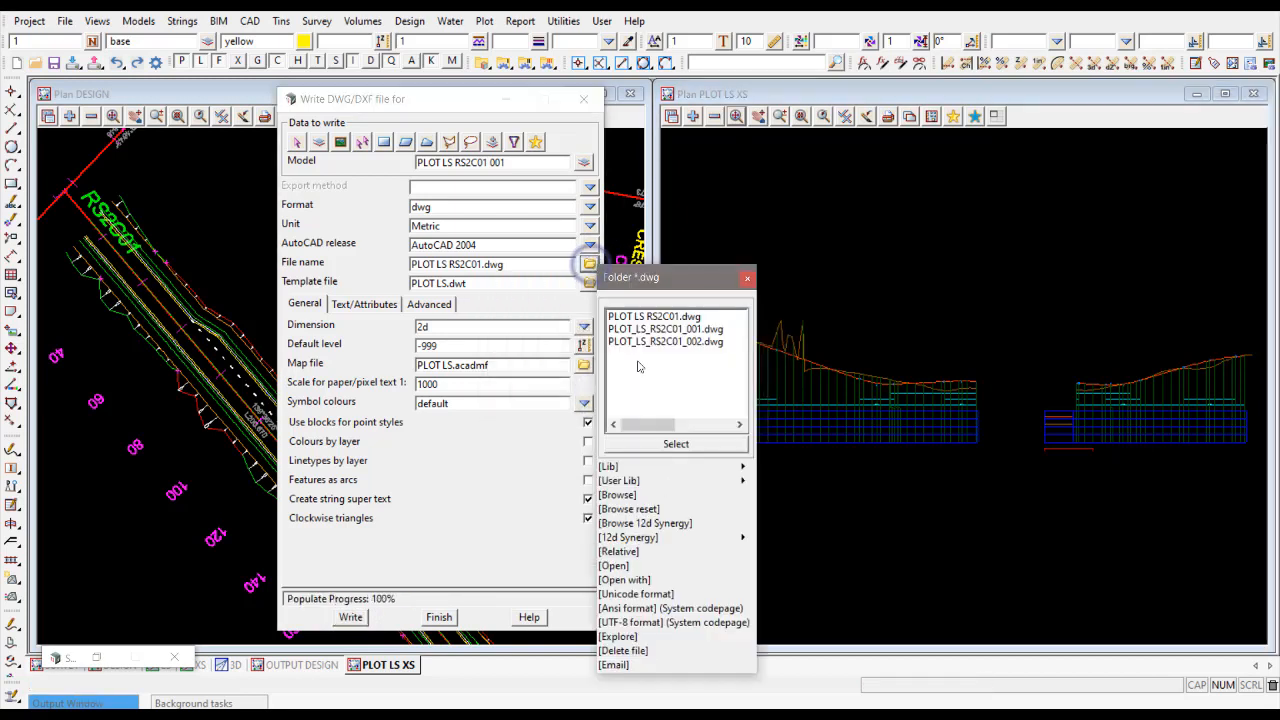
pyautogui.click(614, 566)
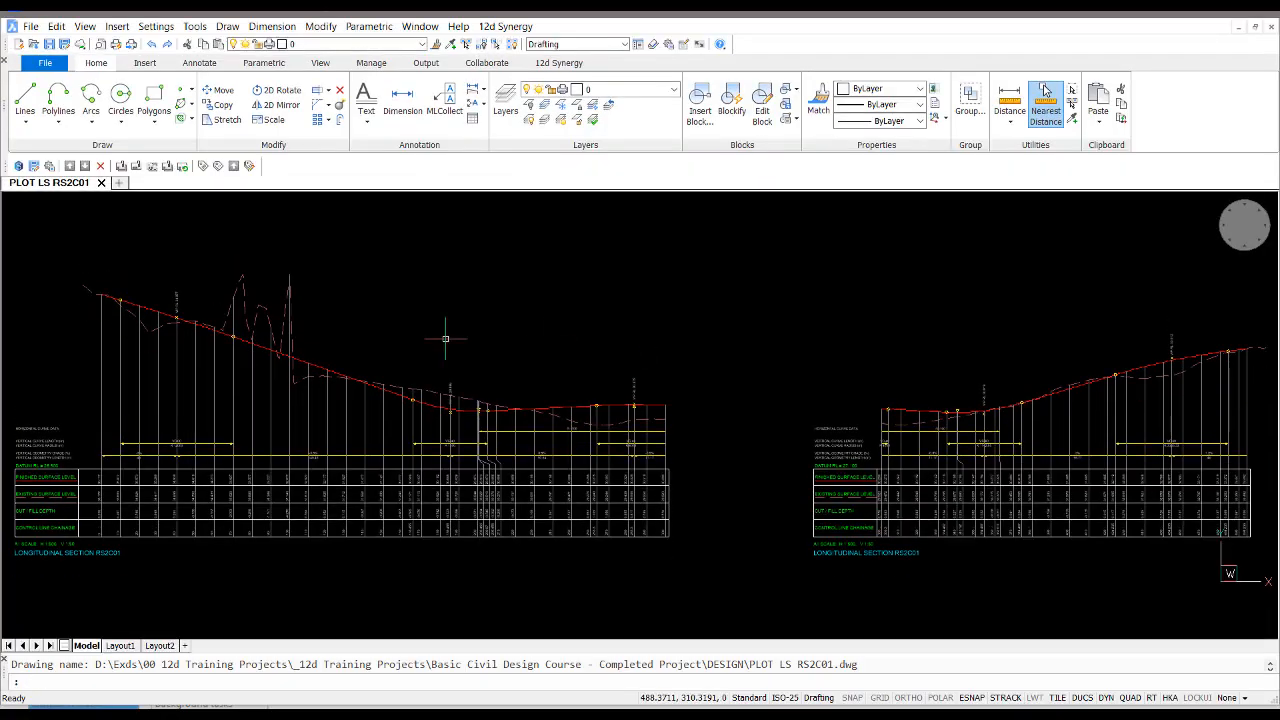
# - Examine the exported longitudinal section and check its layer colors and linetypes in the layer list
pyautogui.moveTo(494, 334); pyautogui.dragTo(574, 331, button='middle')
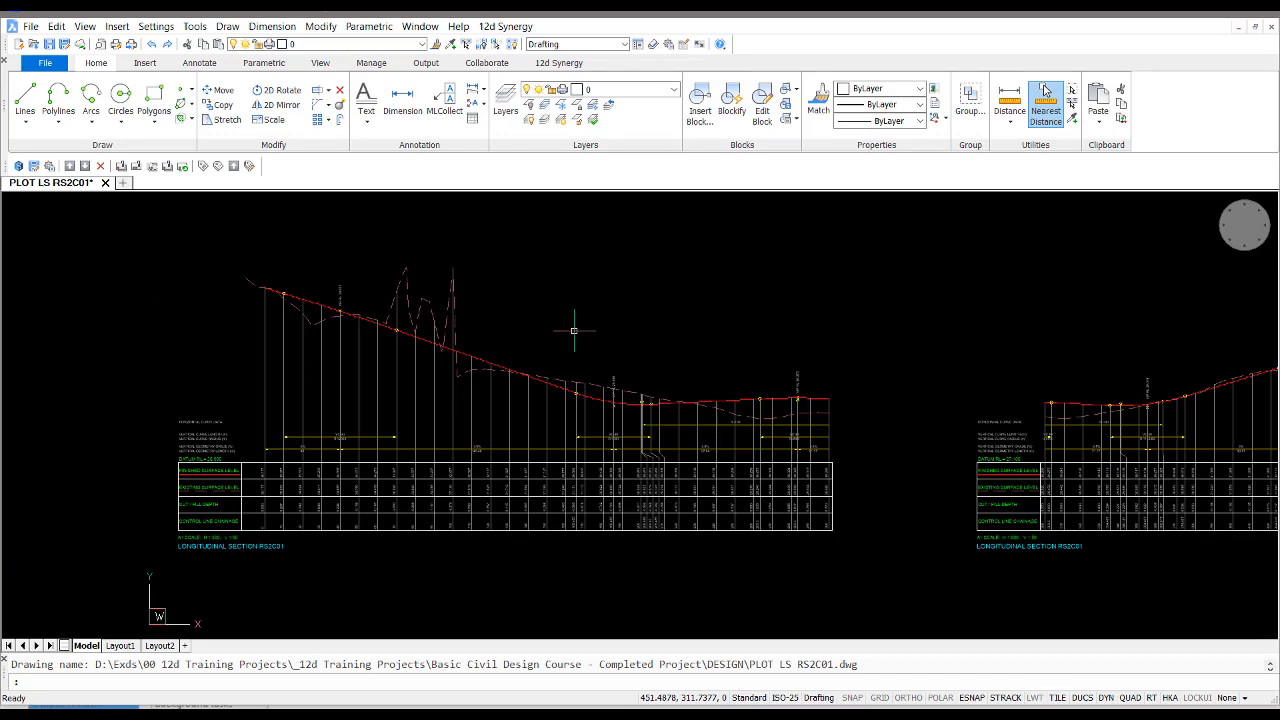
pyautogui.scroll(1, 280, 386)
pyautogui.moveTo(264, 399); pyautogui.dragTo(455, 329, button='middle')
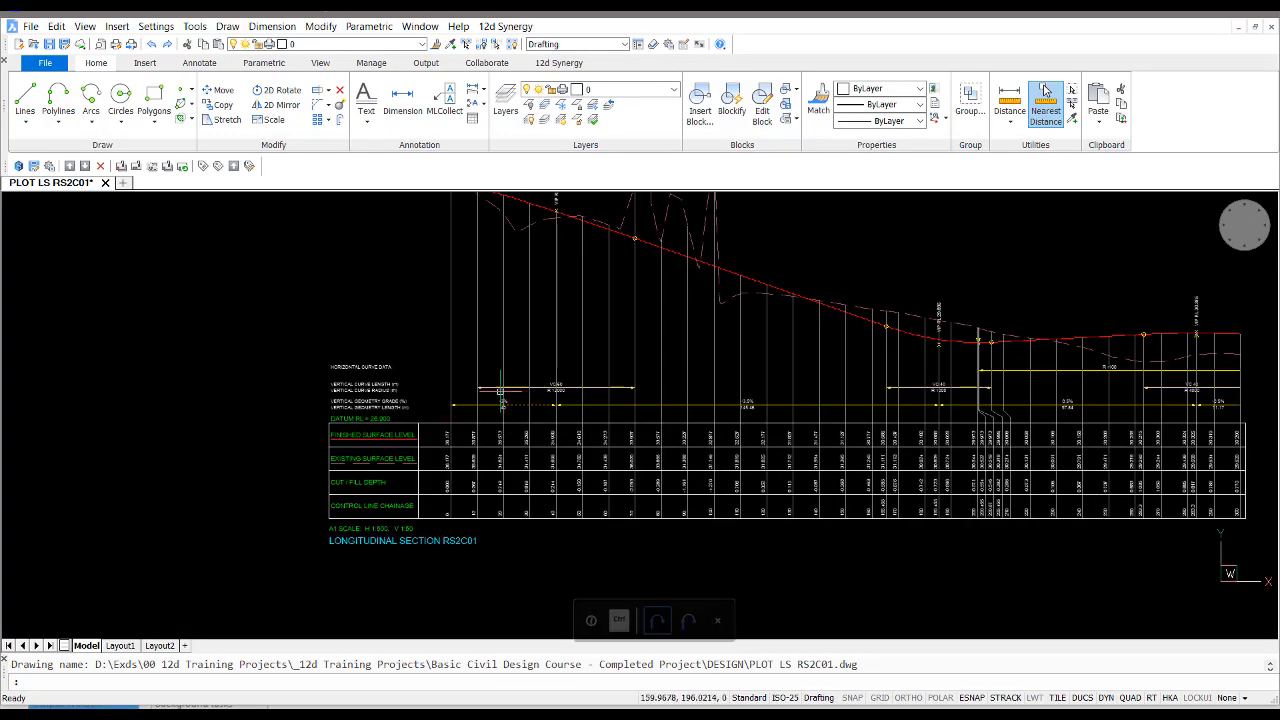
pyautogui.scroll(2, 414, 385)
pyautogui.moveTo(413, 385)
pyautogui.mouseDown(button='middle')
pyautogui.moveTo(418, 337)
pyautogui.moveTo(350, 515)
pyautogui.mouseUp(button='middle')
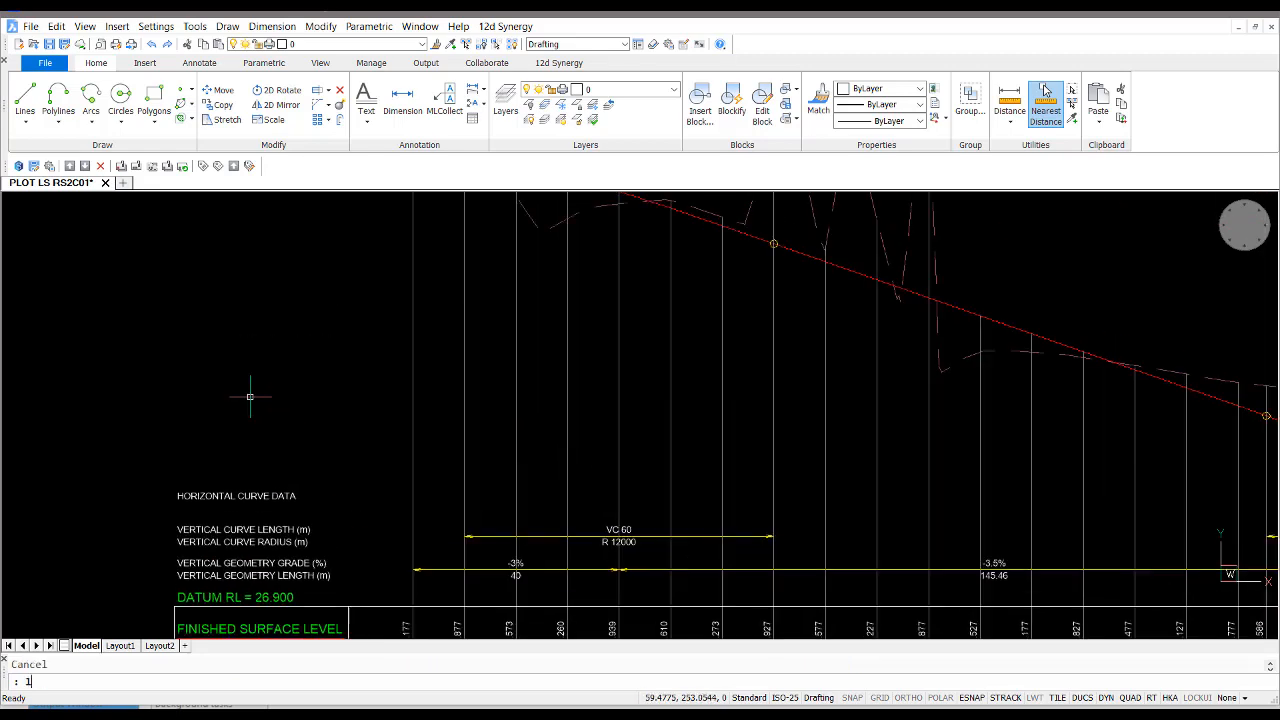
pyautogui.write('a')
pyautogui.press('Return')
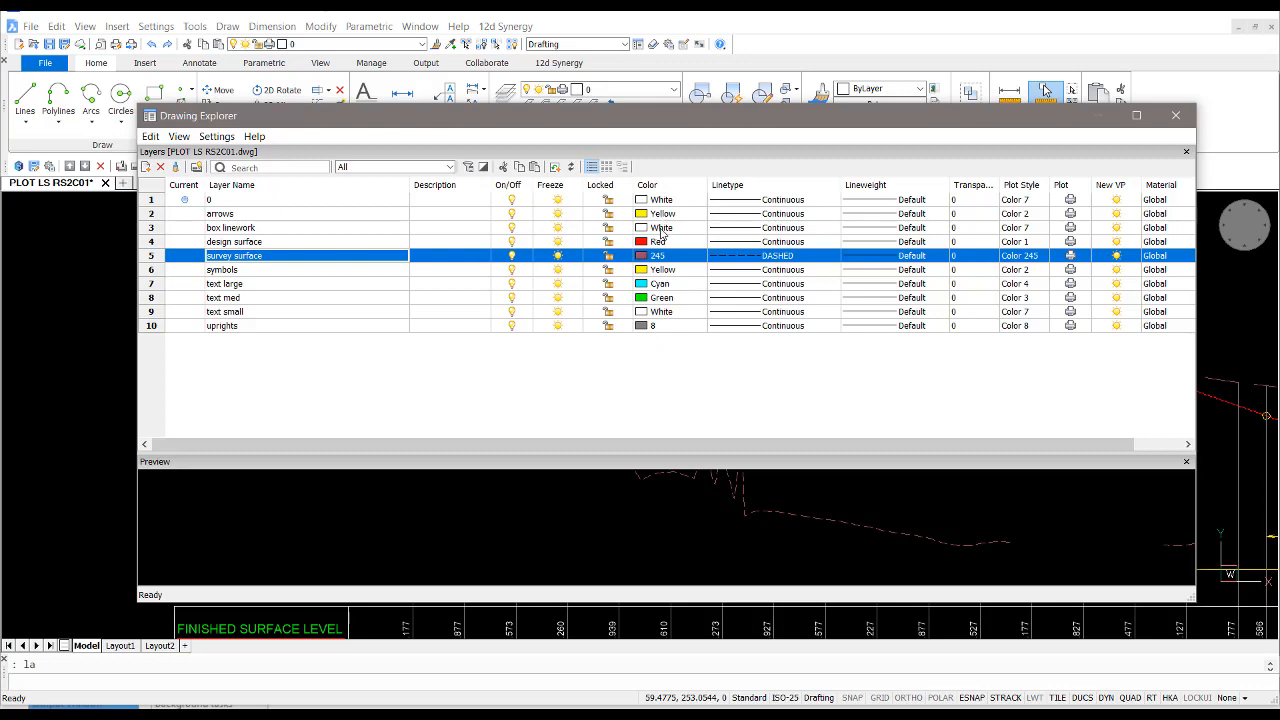
pyautogui.click(1176, 115)
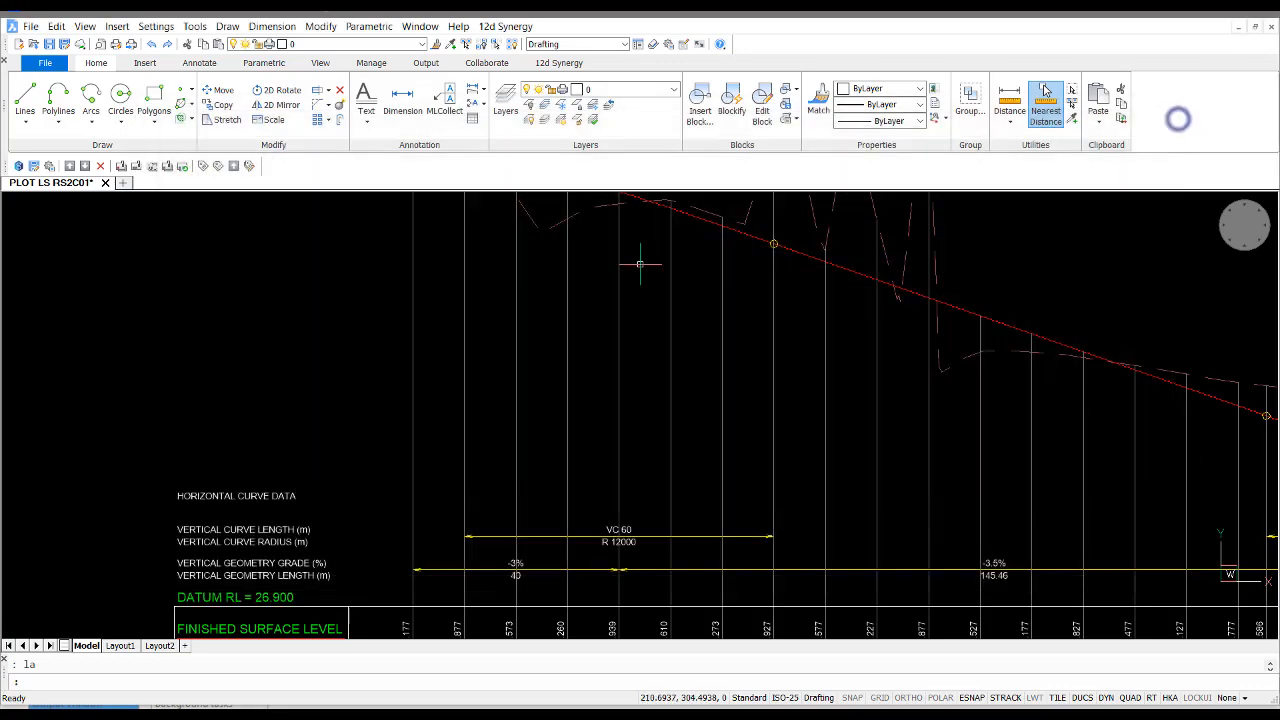
pyautogui.middleClick(471, 298)
pyautogui.middleClick(471, 298)
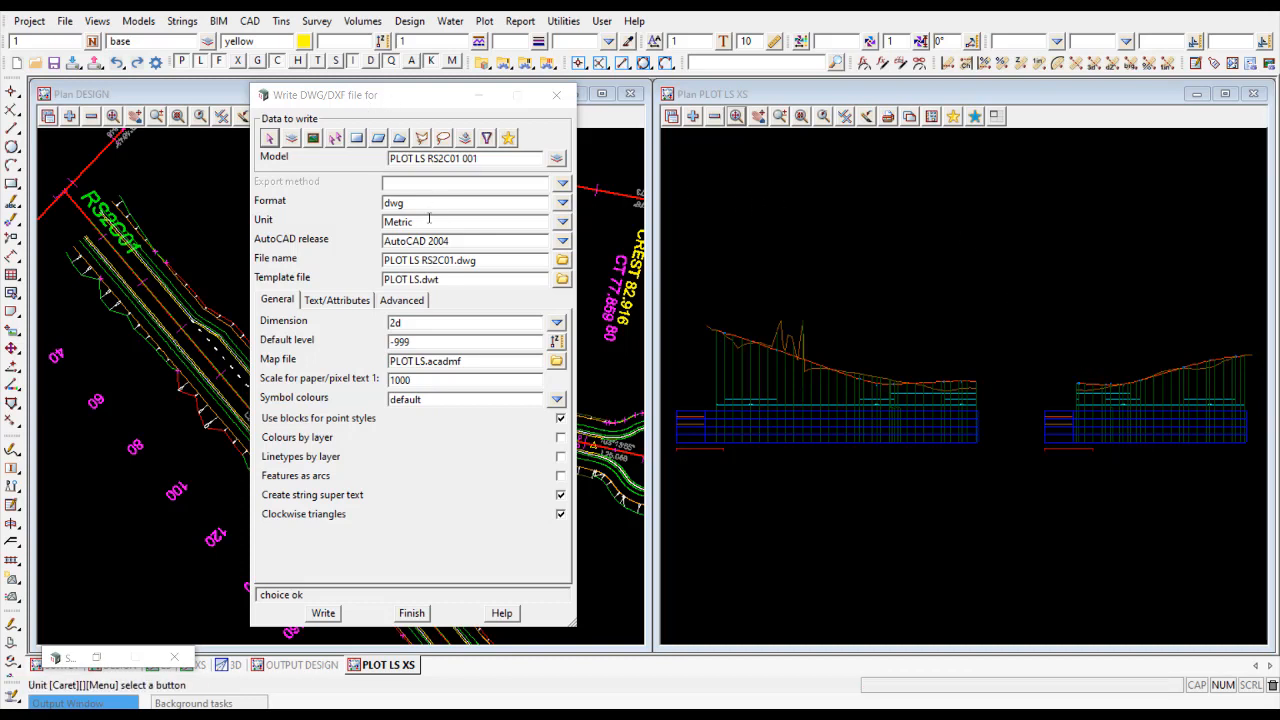
# - Start a dump of the Write DWG/DXF panel in 12d Model and widen the dump dialog to show the file name
pyautogui.click(386, 104)
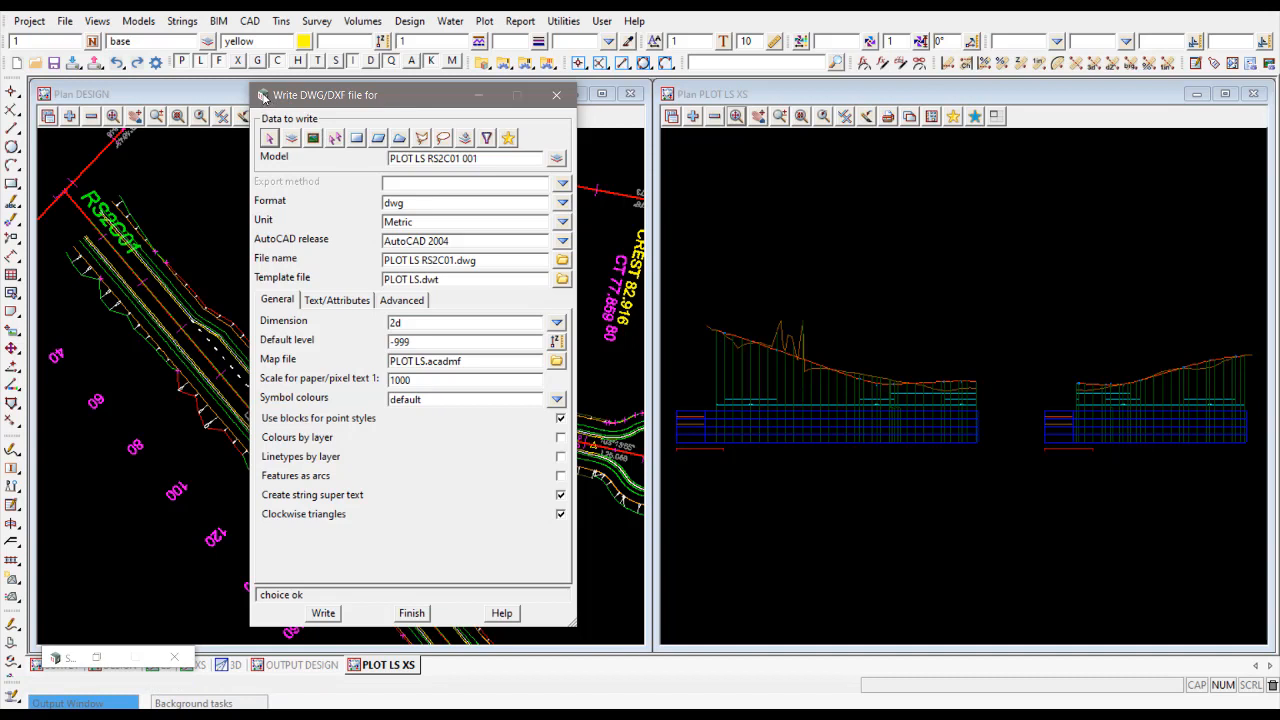
pyautogui.click(263, 95)
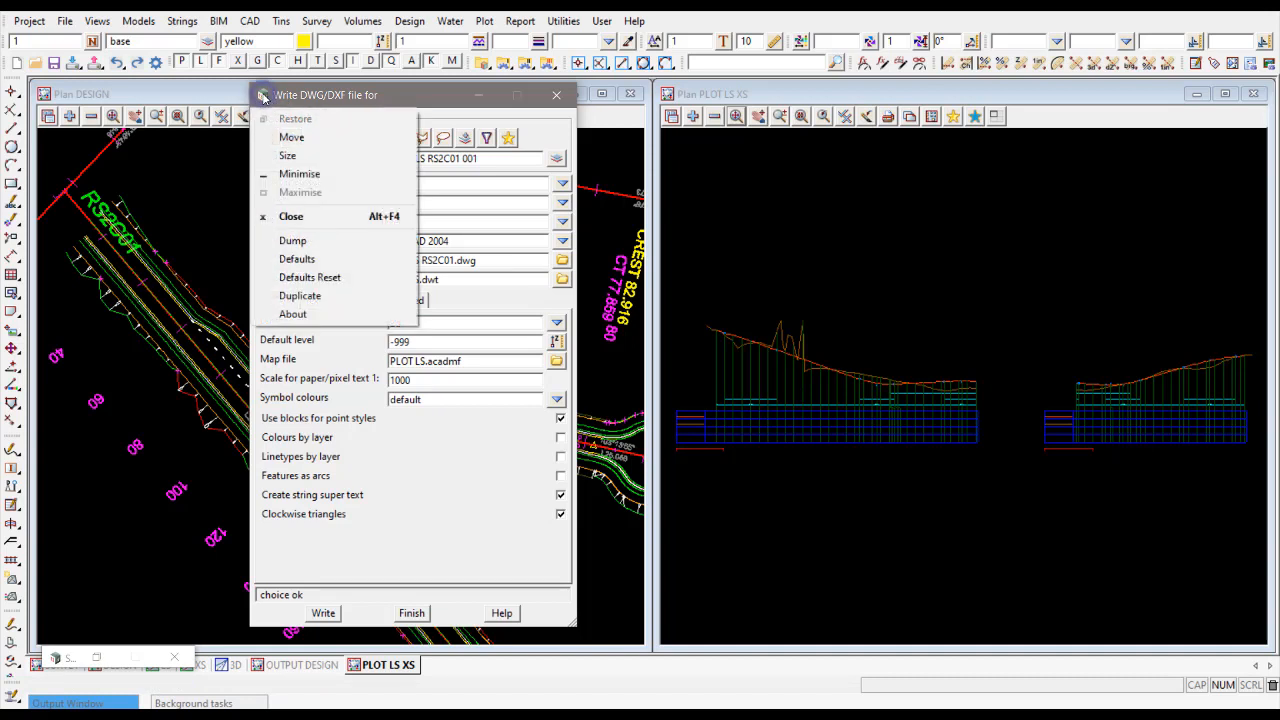
pyautogui.click(310, 243)
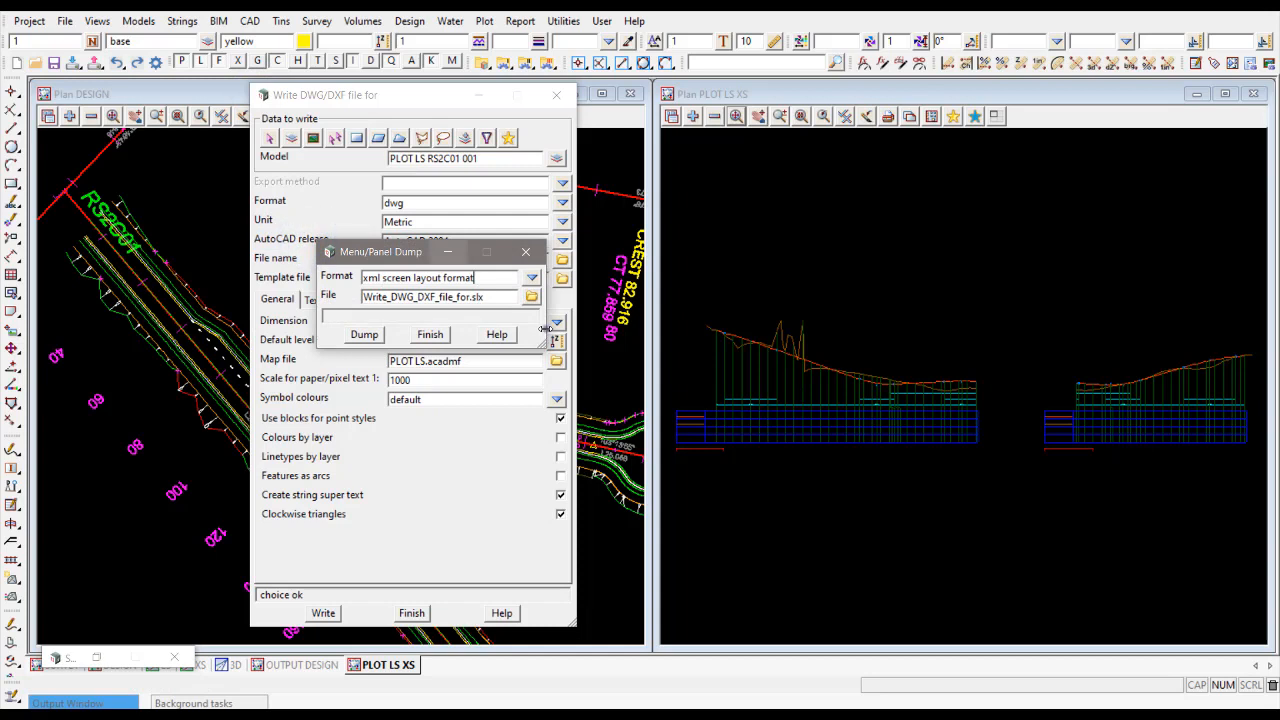
pyautogui.moveTo(546, 327); pyautogui.dragTo(588, 327)
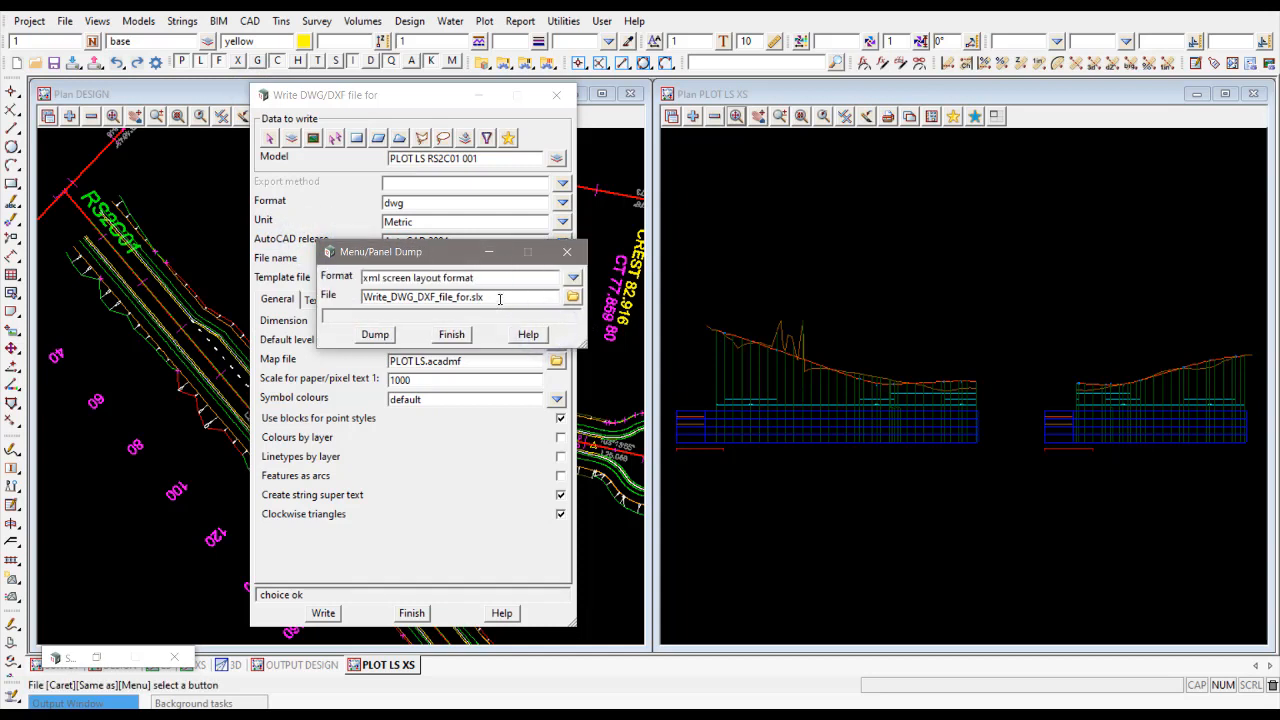
# - Change the dump file name to Write_DWG_PLOT LS RS2C01.slx, copying PLOT LS RS2C01 from the model name
pyautogui.click(340, 97)
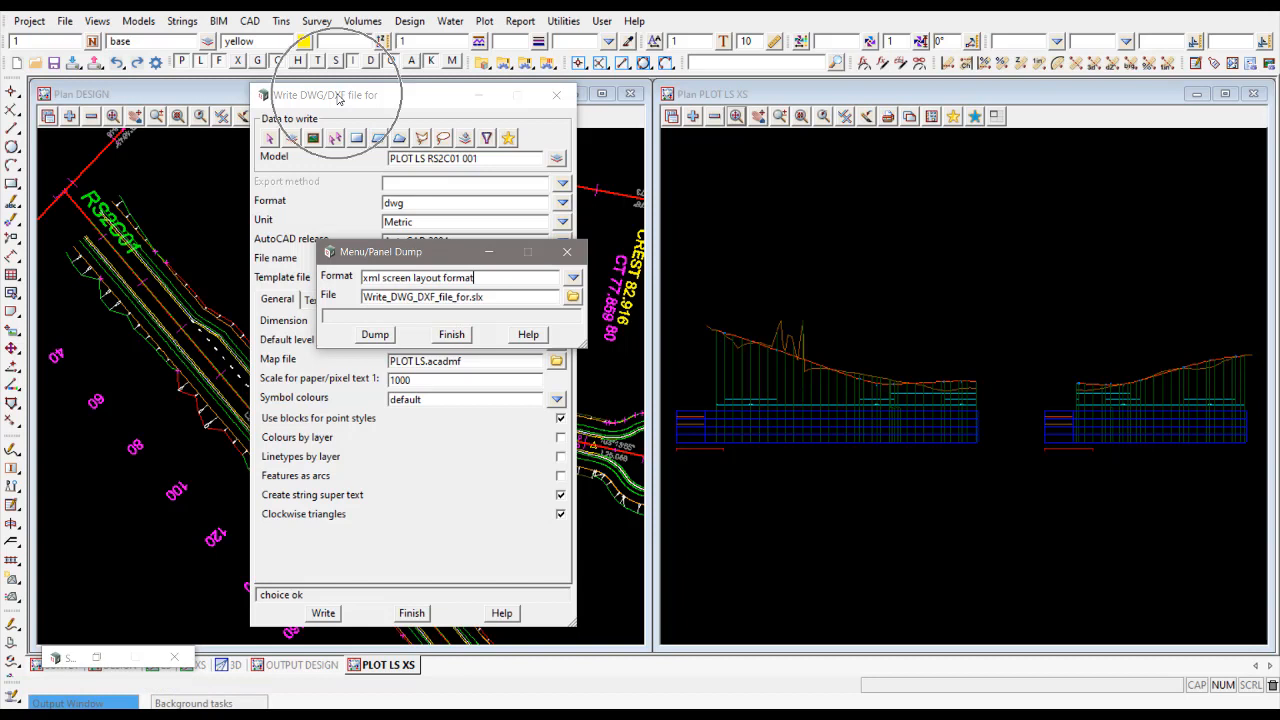
pyautogui.click(419, 297)
pyautogui.press('Delete')
pyautogui.press('Delete')
pyautogui.press('Delete')
pyautogui.press('Delete')
pyautogui.press('Delete')
pyautogui.press('Delete')
pyautogui.press('Delete')
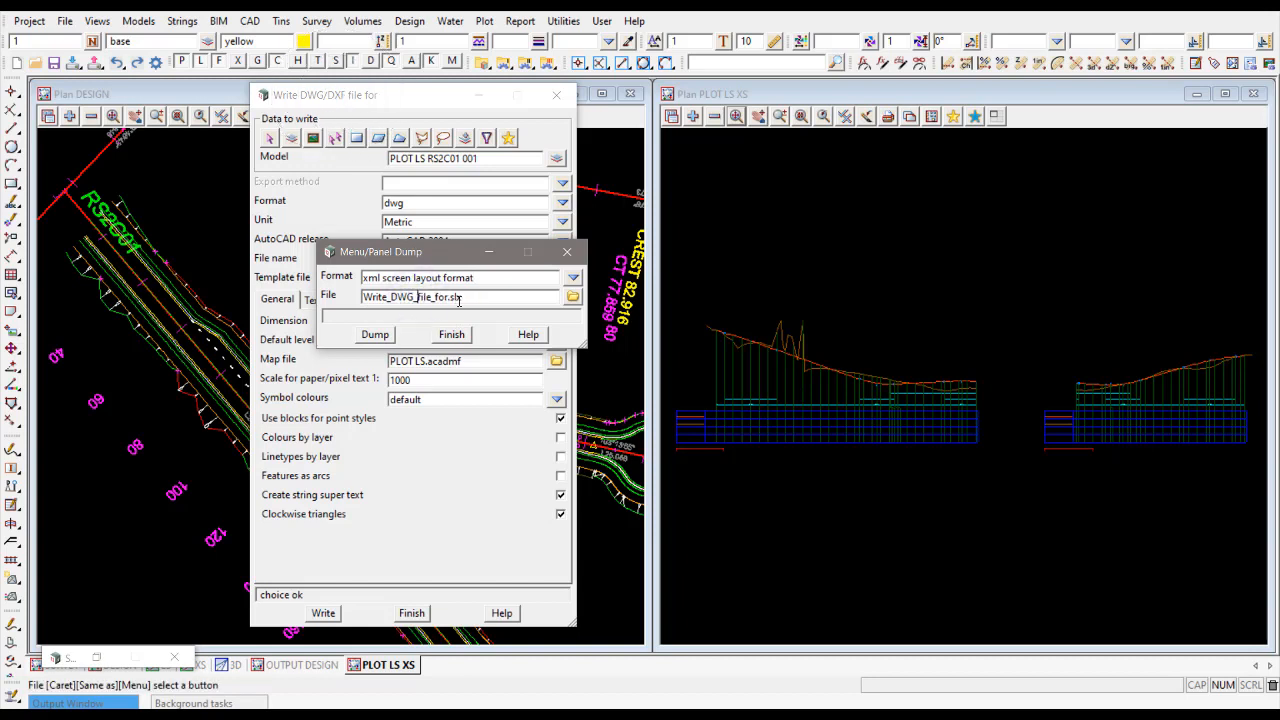
pyautogui.press('Delete')
pyautogui.press('Delete')
pyautogui.press('Delete')
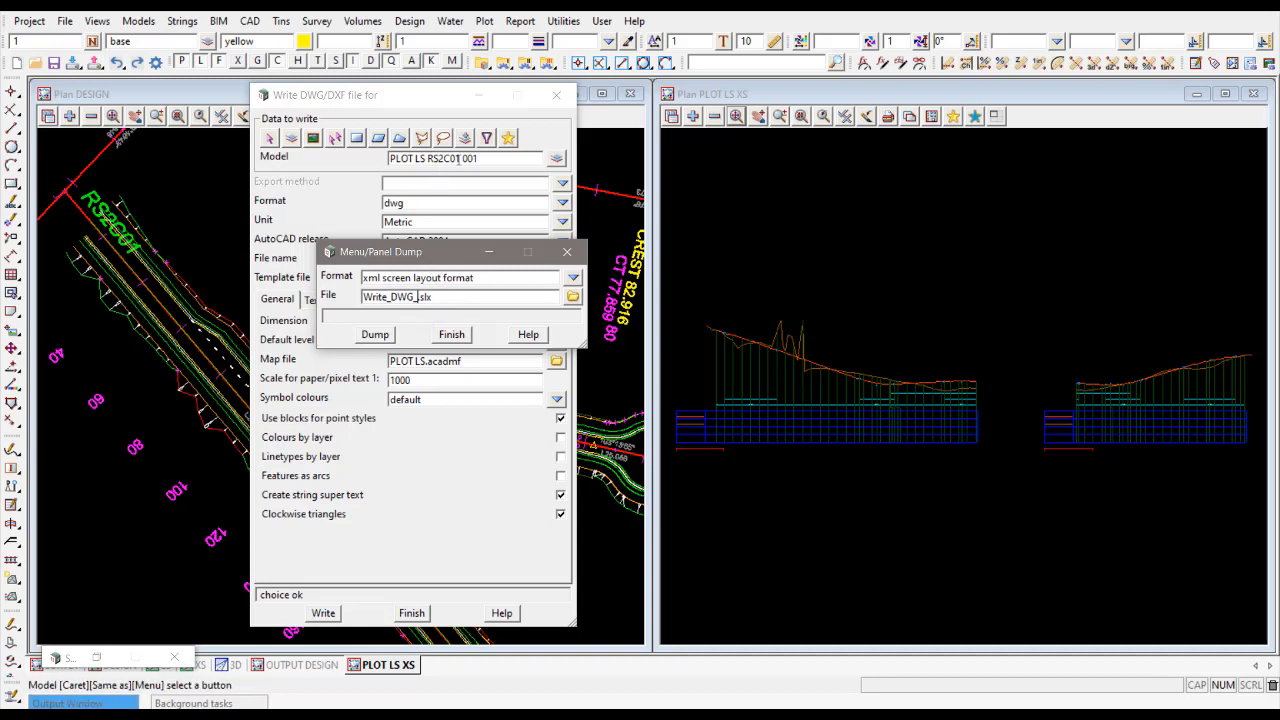
pyautogui.moveTo(459, 159); pyautogui.dragTo(383, 168)
pyautogui.hotkey('ctrl', 'c')
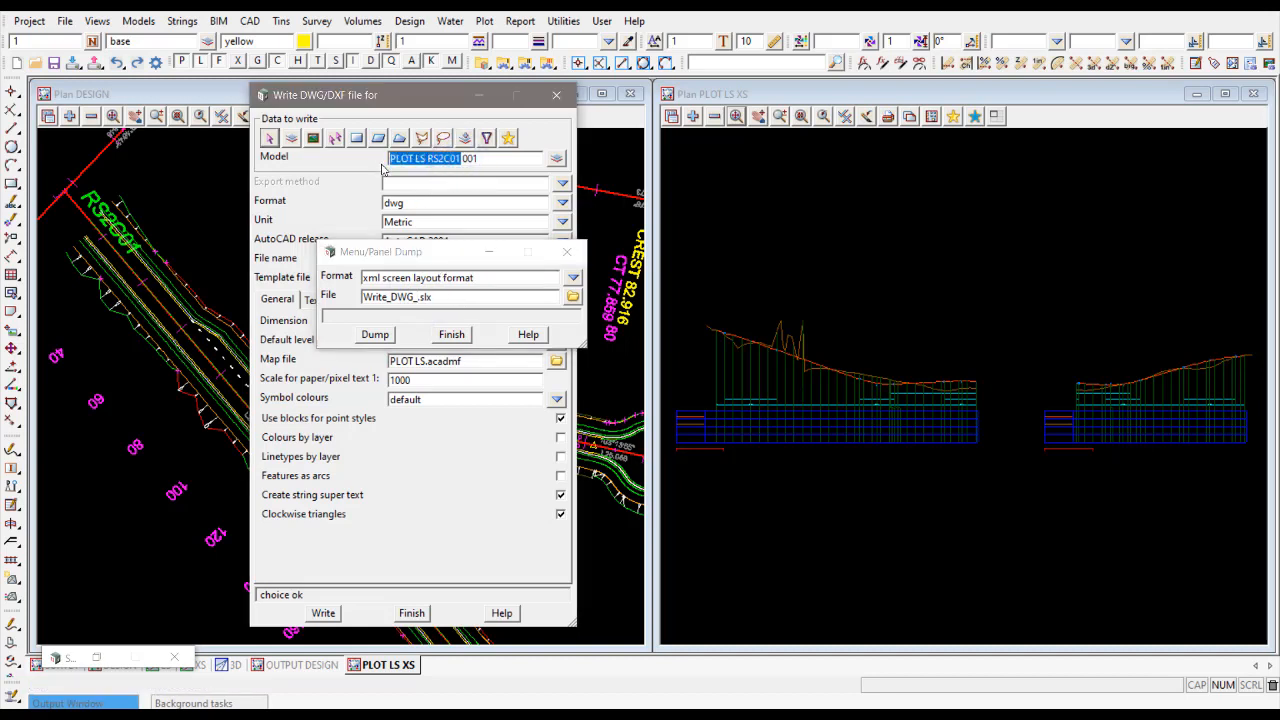
pyautogui.click(417, 297)
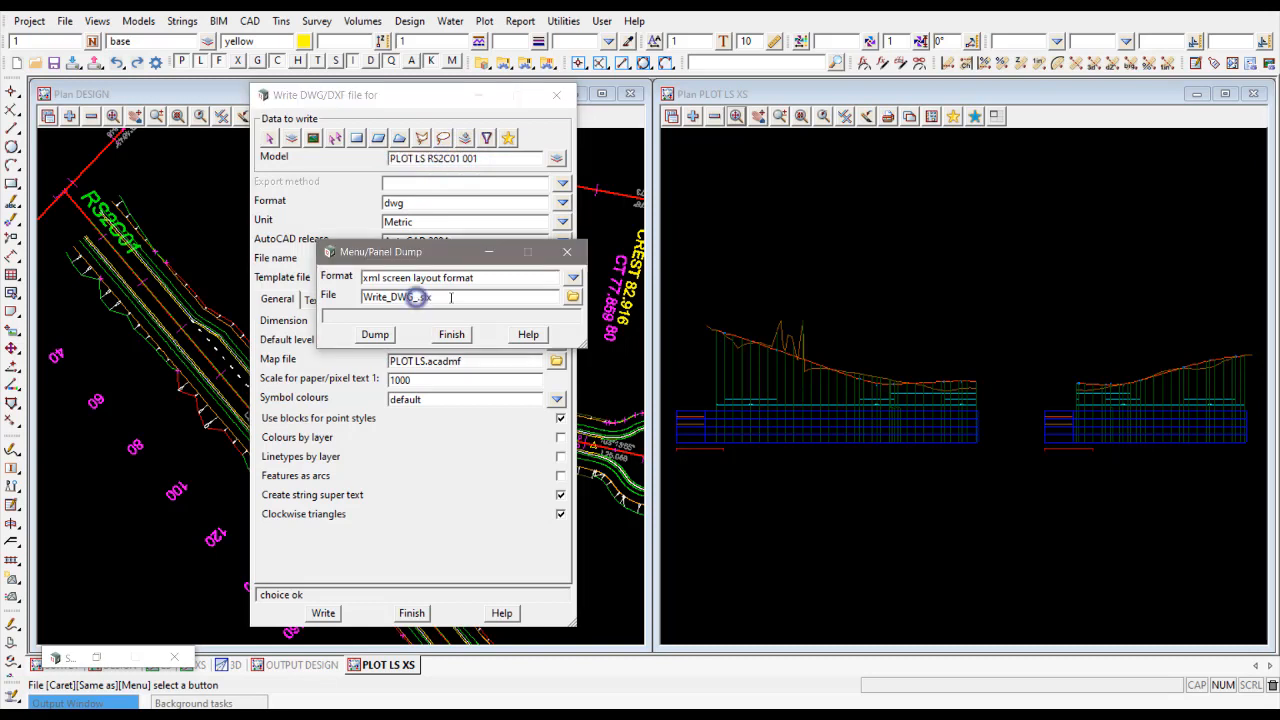
pyautogui.hotkey('ctrl', 'v')
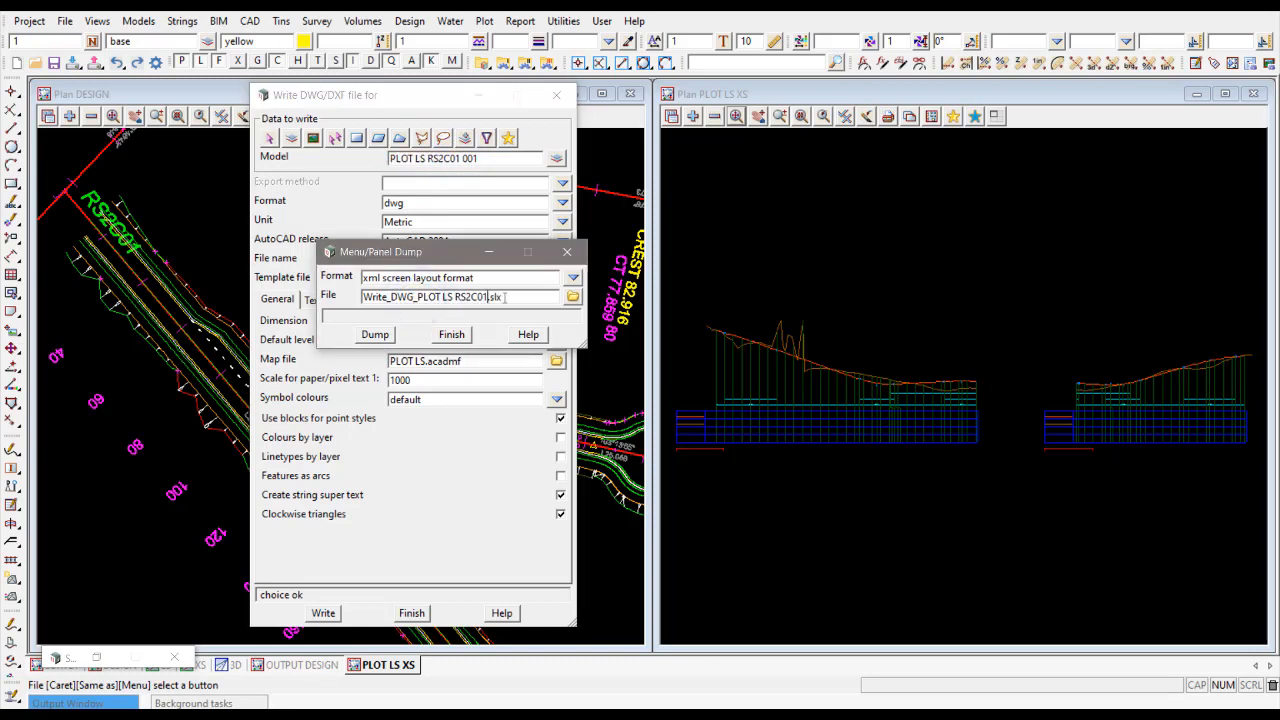
pyautogui.click(530, 300)
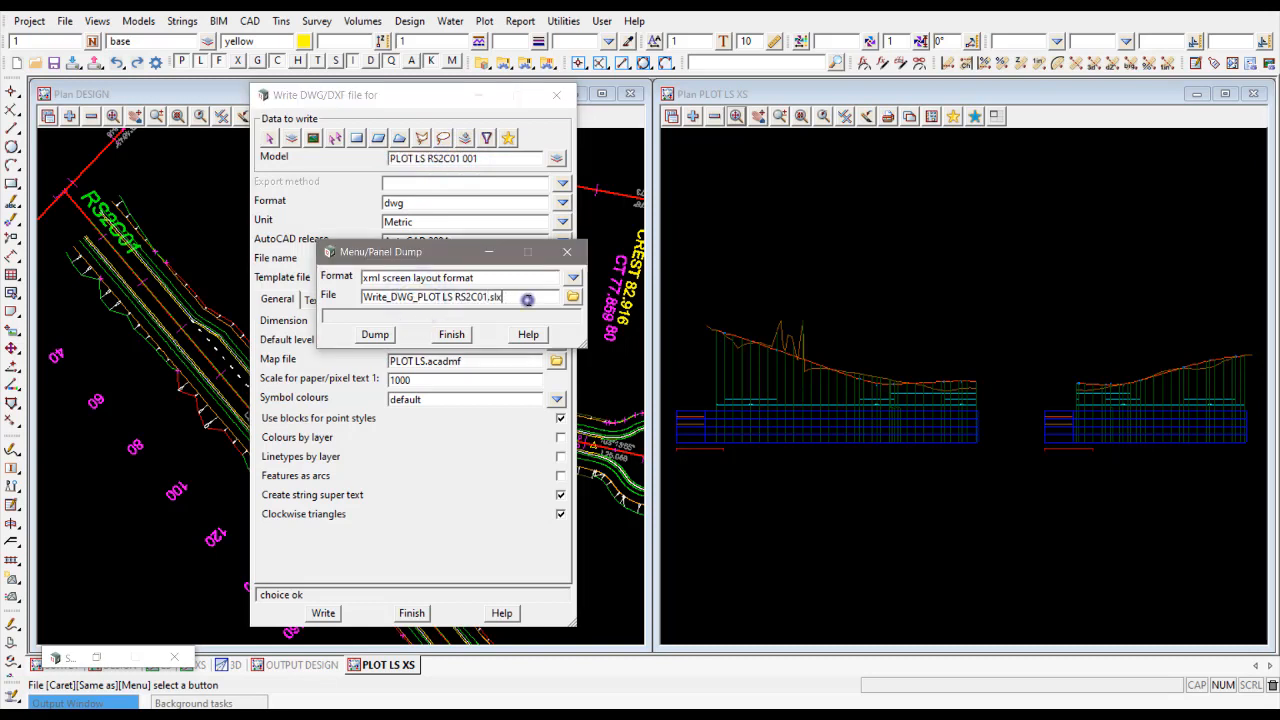
# - Dump the panel settings to the layout file, then close the dump dialog and the Write DWG/DXF panel
pyautogui.click(375, 336)
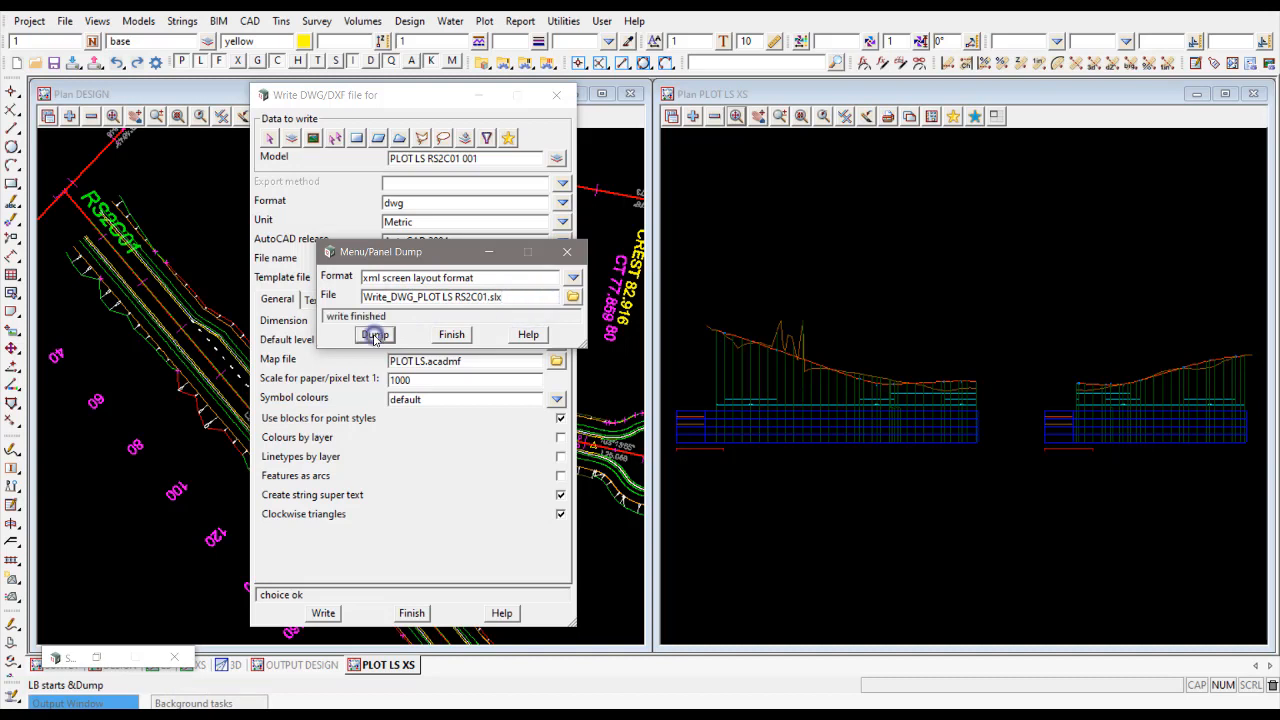
pyautogui.click(451, 334)
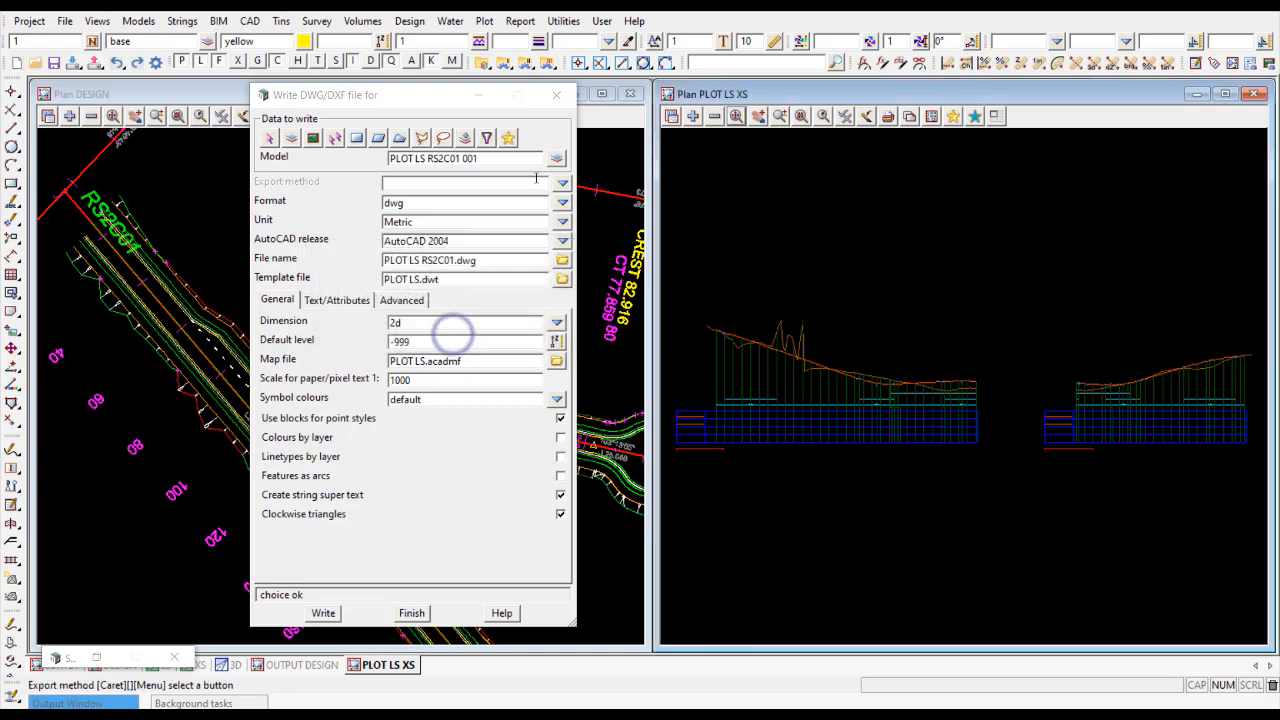
pyautogui.click(411, 613)
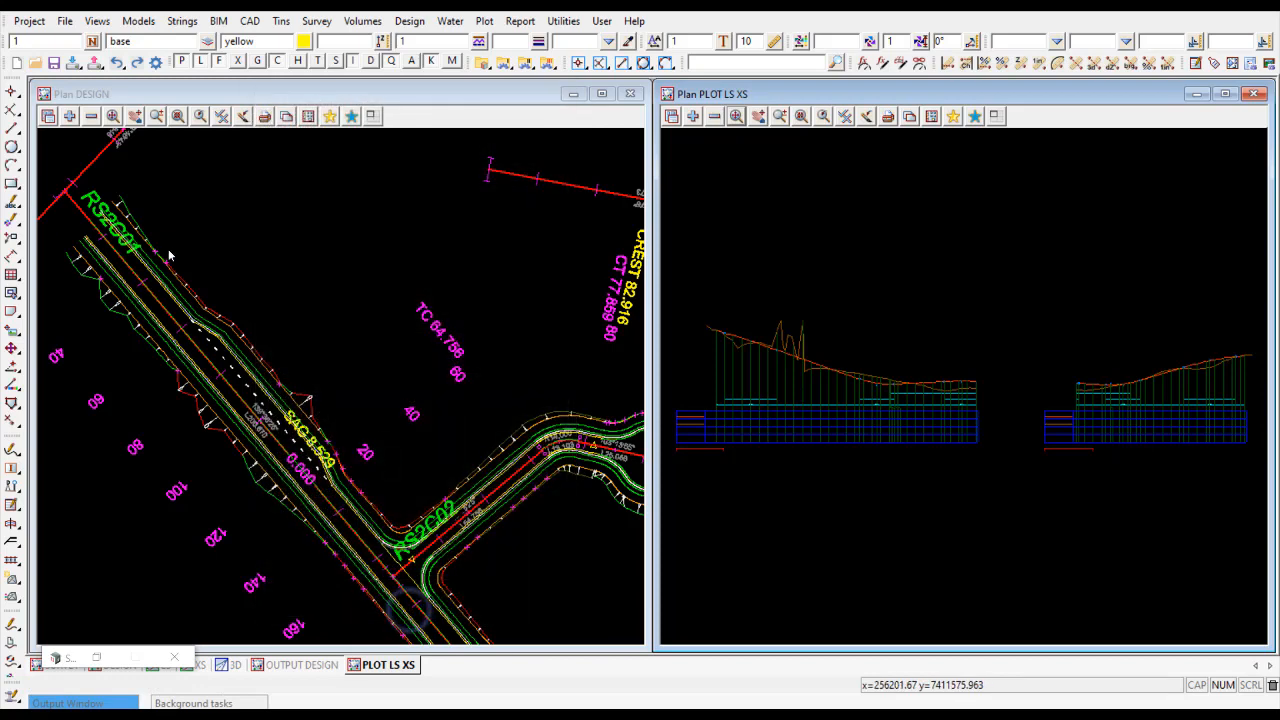
# - Reload the export panel with its saved settings from the layout file Write_DWG_PLOT LS RS2C01.slx
pyautogui.click(64, 22)
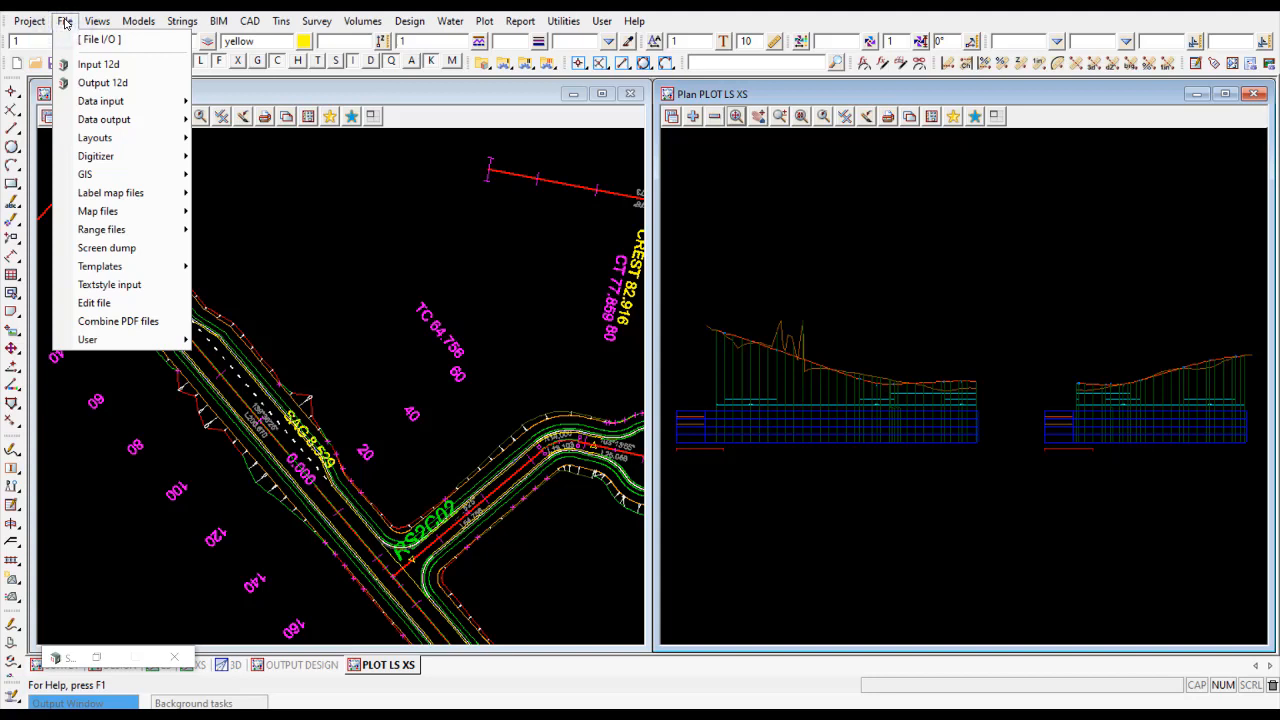
pyautogui.moveTo(112, 145)
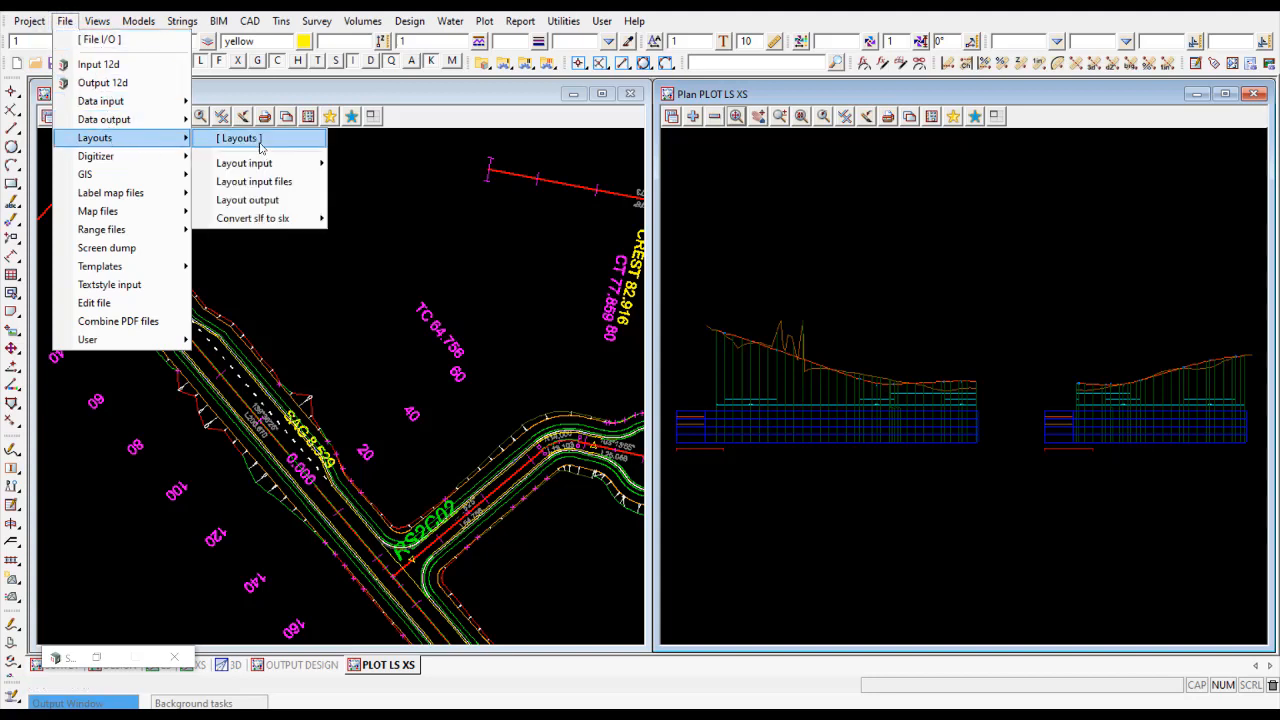
pyautogui.moveTo(270, 165)
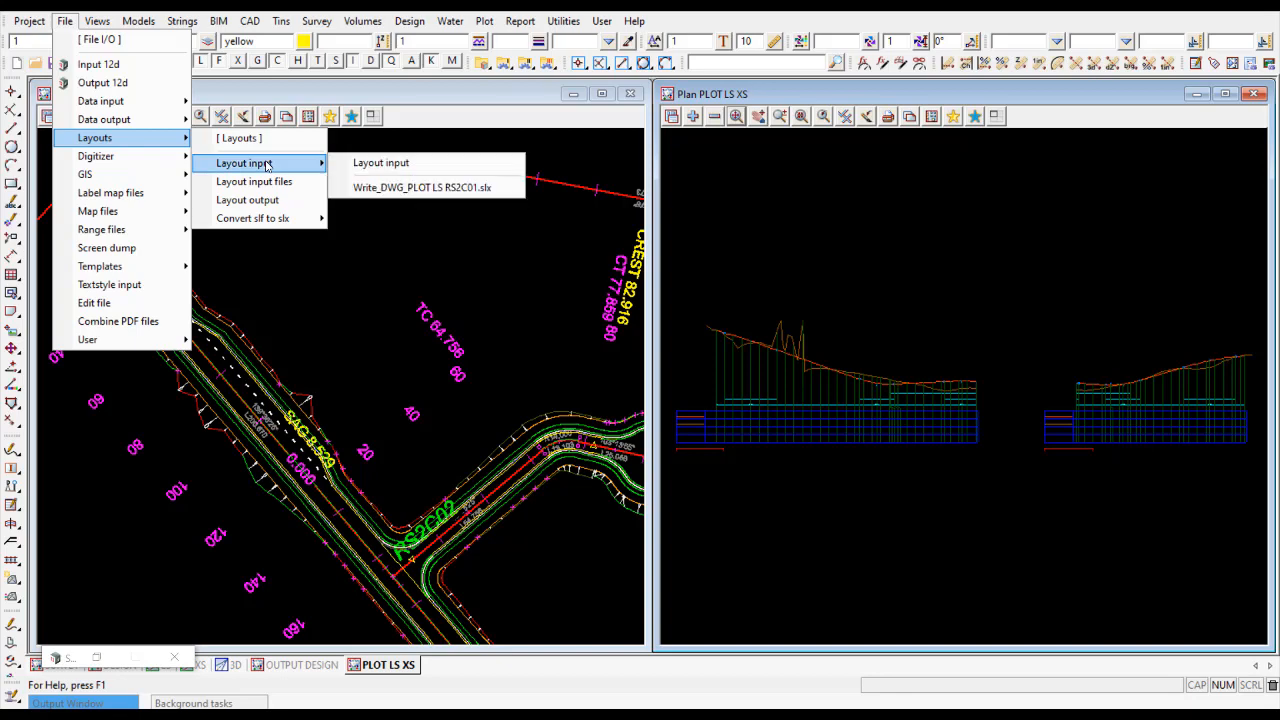
pyautogui.click(440, 188)
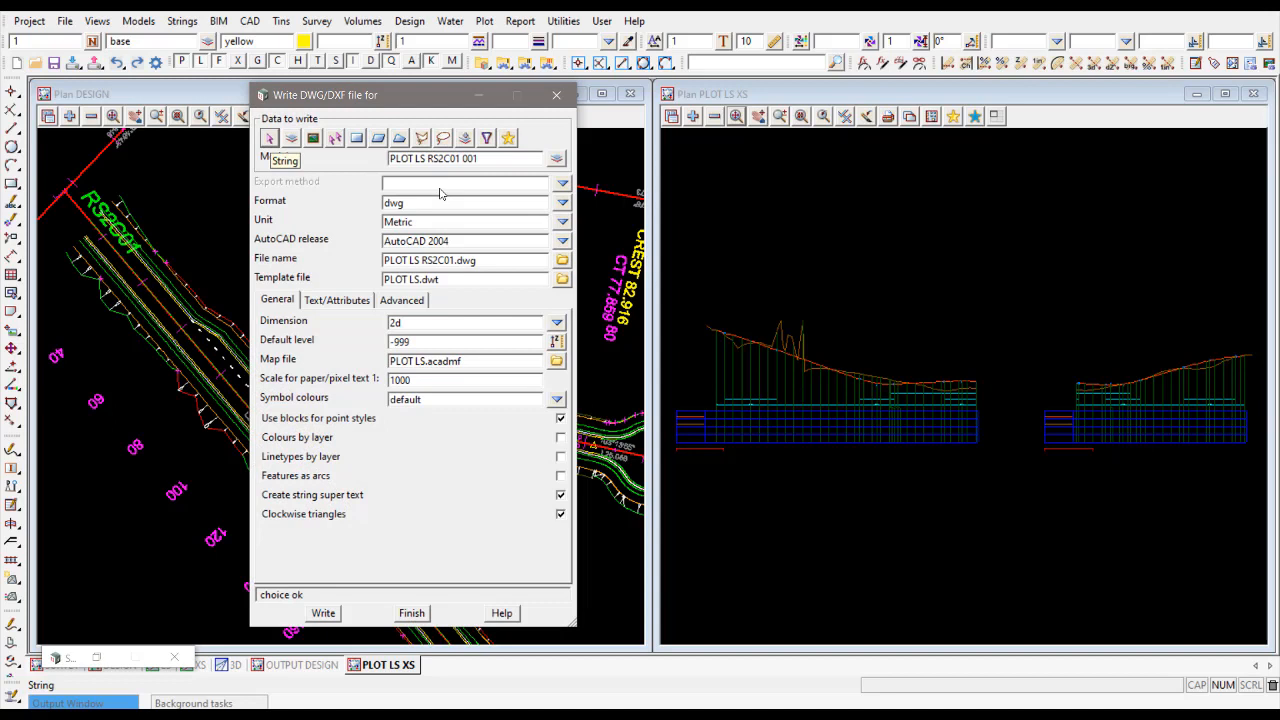